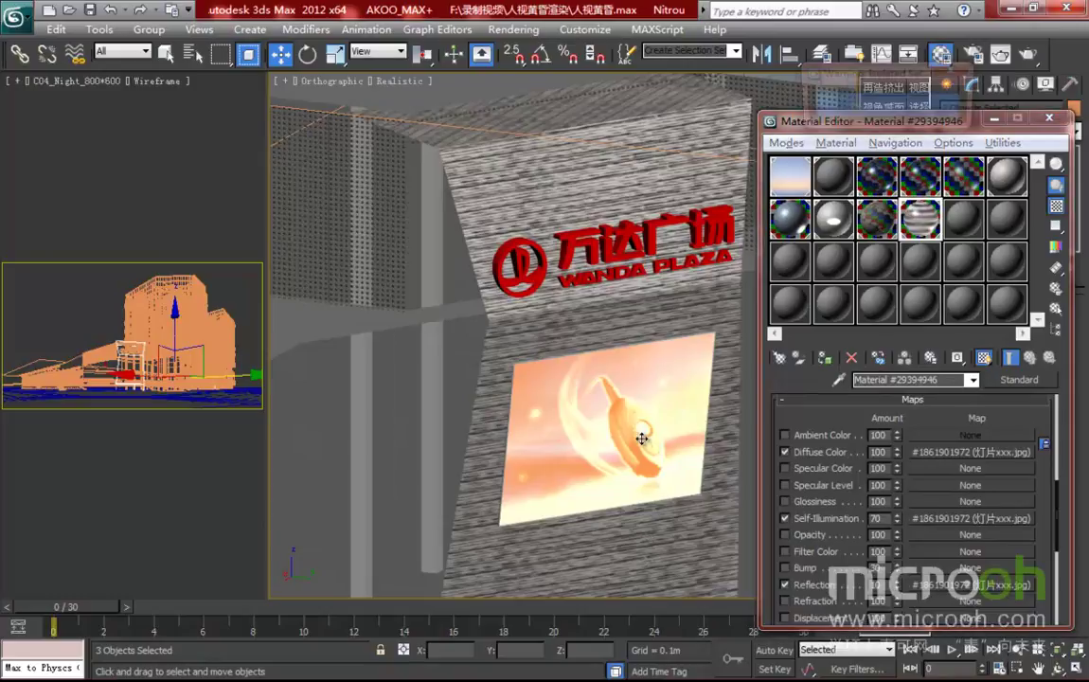
Inspect the selected striped facade wall in isolation from several distances and angles.
middle_click_drag(514, 352, 620, 343)
scroll(553, 368, "down", 4)
mouse_move(554, 367)
middle_mouse_down("alt")
mouse_move(423, 360)
mouse_move(556, 363)
middle_mouse_up("alt")
scroll(404, 370, "up", 3)
scroll(407, 370, "up", 1)
middle_click_drag(424, 374, 793, 275)
scroll(501, 348, "up", 1)
scroll(501, 349, "up", 1)
middle_click_drag(500, 351, 582, 396)
scroll(609, 356, "down", 2)
Open the striped wall material's Diffuse Color bitmap, view its source image, and return to the parent material.
left_click_drag(963, 418, 926, 535)
left_click_drag(923, 491, 900, 438)
left_click(895, 425)
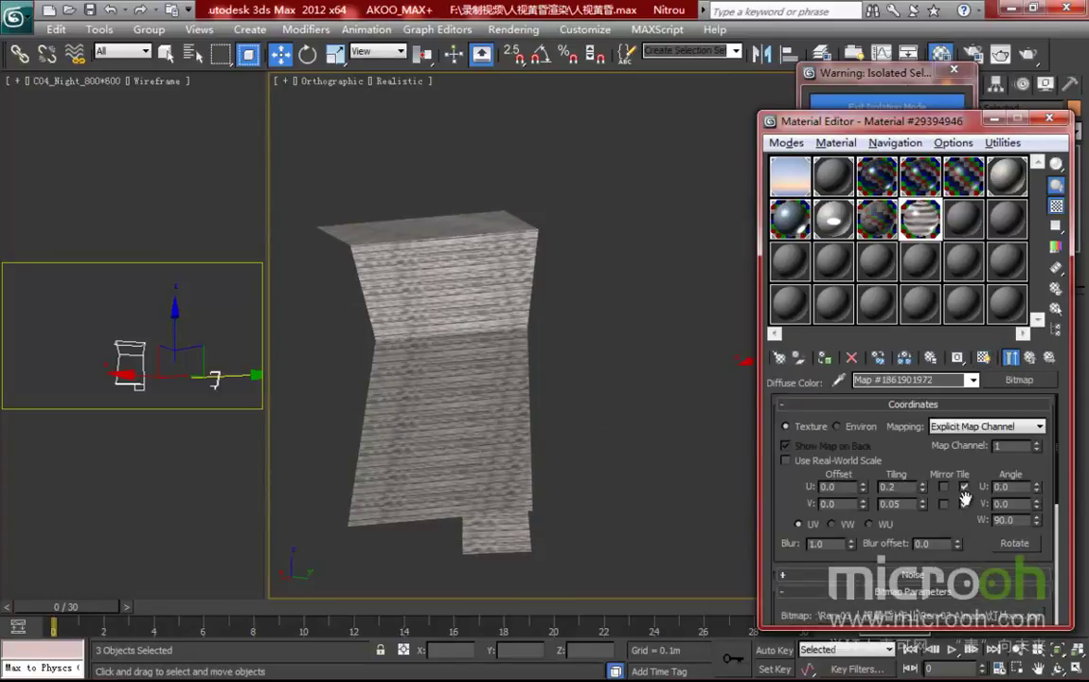
scroll(899, 516, "down", 3)
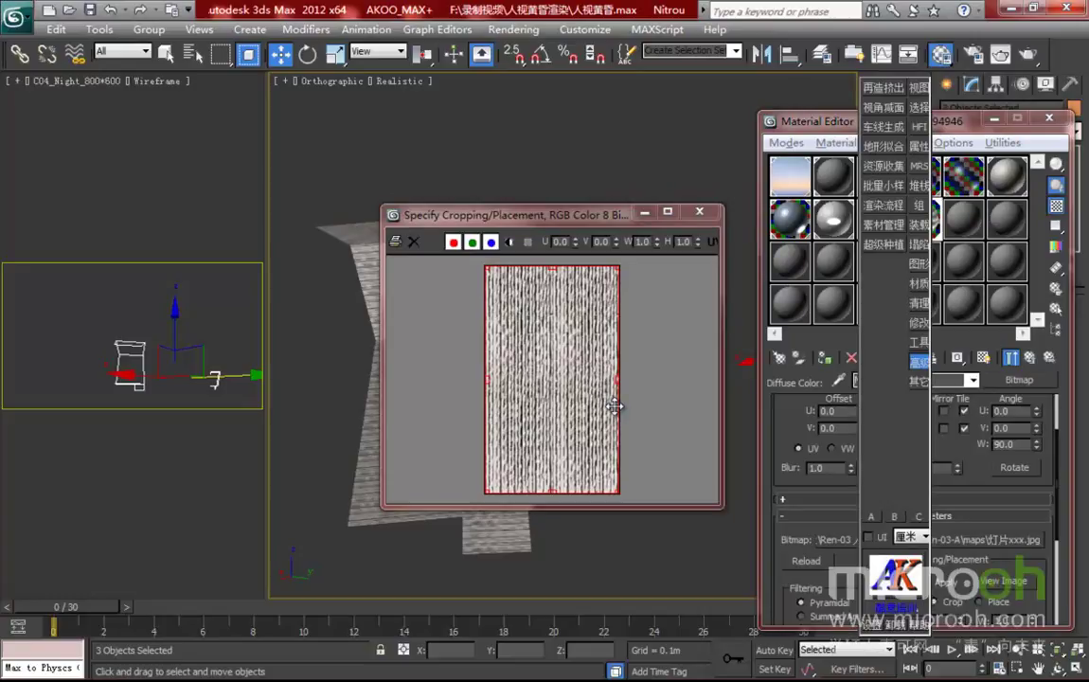
left_click_drag(590, 225, 572, 219)
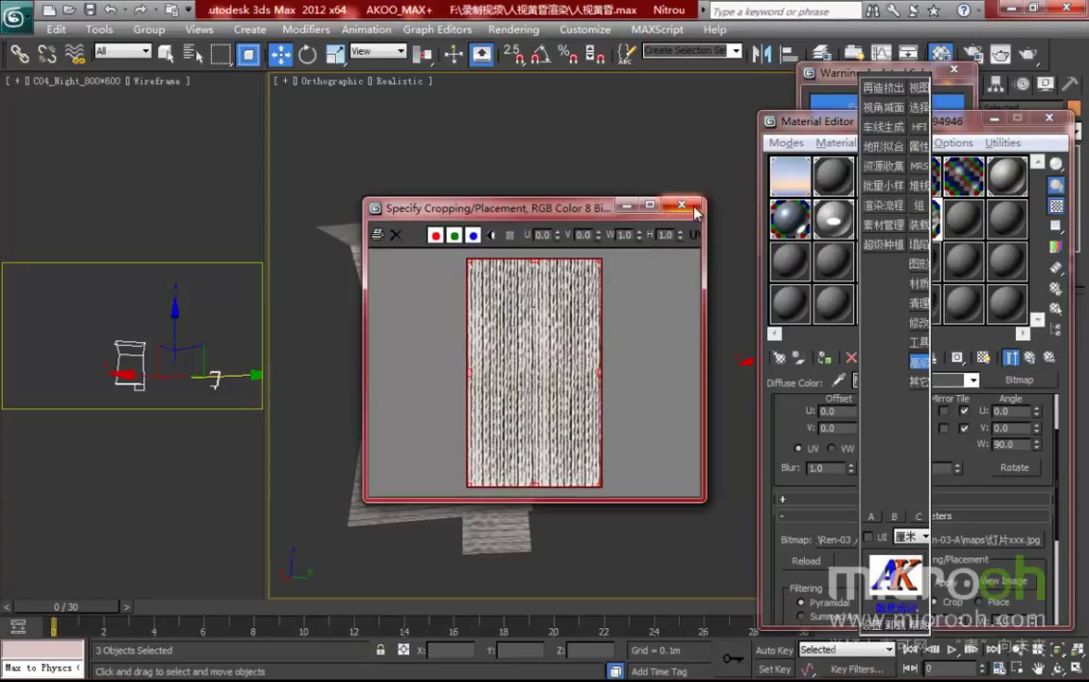
left_click(681, 205)
left_click_drag(805, 127, 718, 121)
left_click(943, 352)
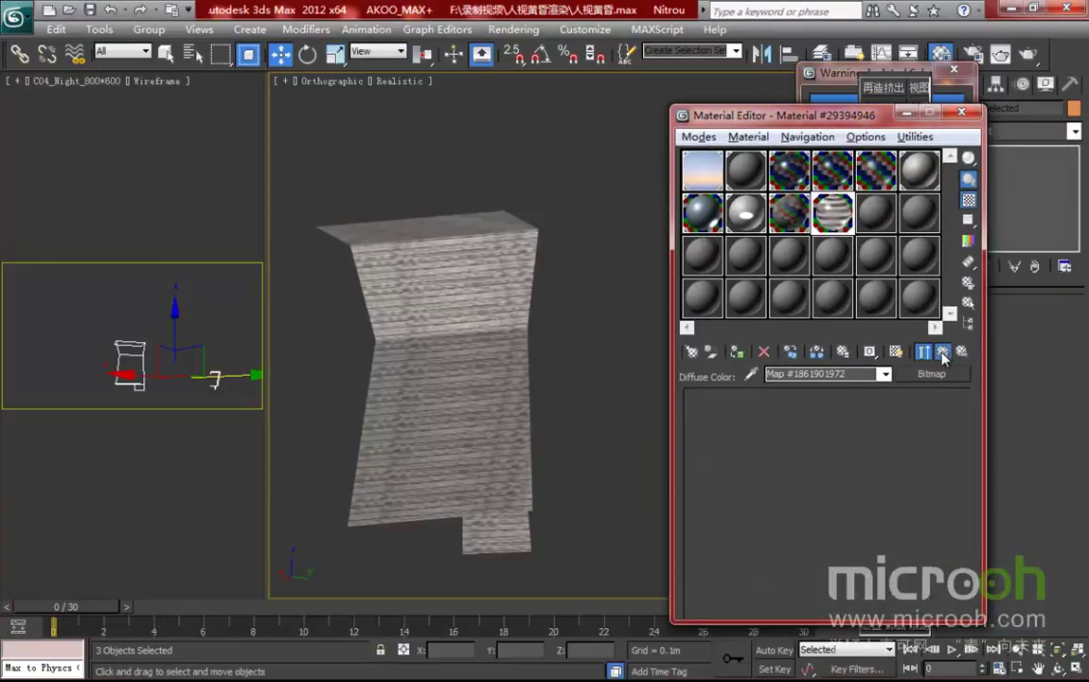
Check the striped wall material's specular highlight settings and inspect its enlarged sample preview.
scroll(851, 461, "up", 5)
left_click_drag(856, 497, 851, 432)
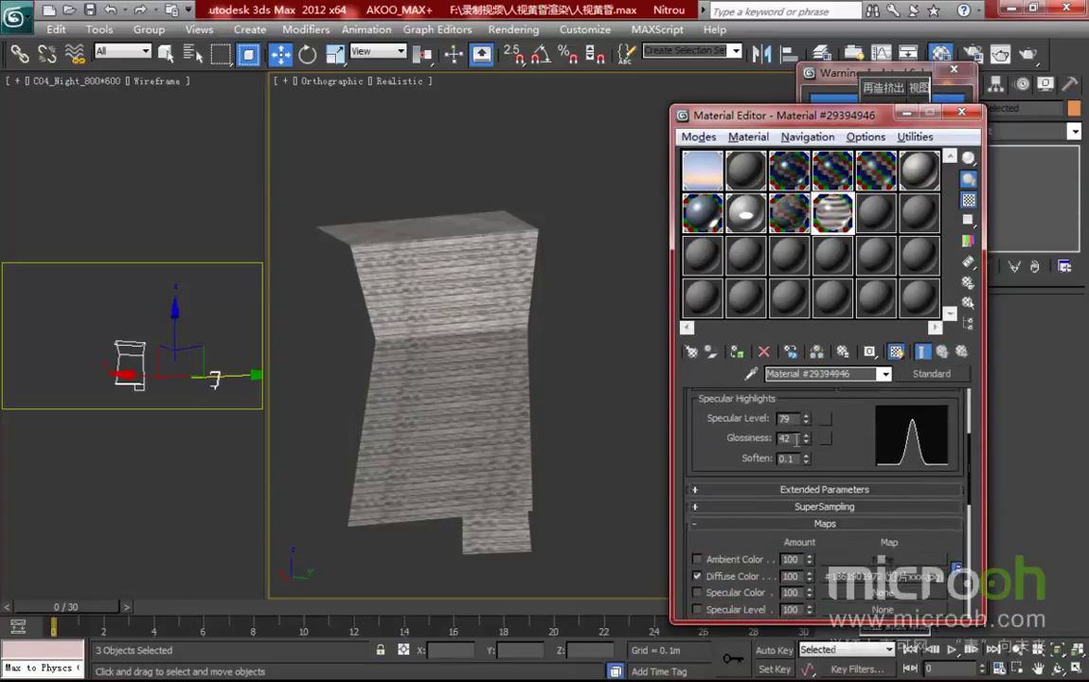
double_click(837, 222)
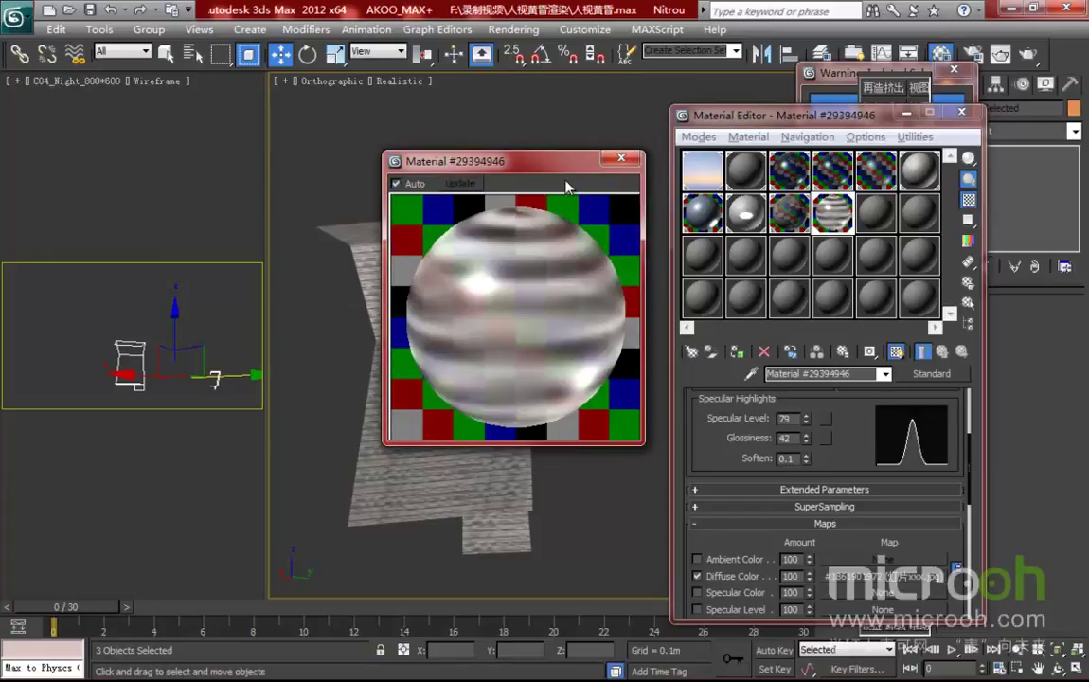
left_click_drag(529, 166, 449, 151)
scroll(824, 454, "down", 5)
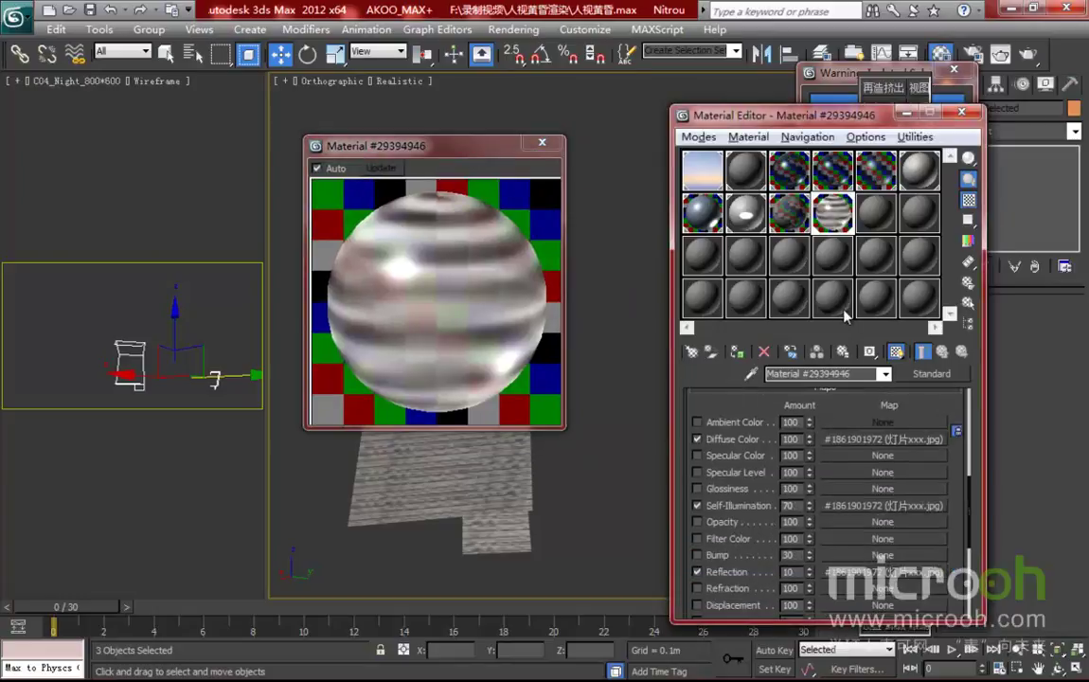
Open the Self-Illumination bitmap of the striped wall material, view its source image, and return to the parent material.
left_click(895, 504)
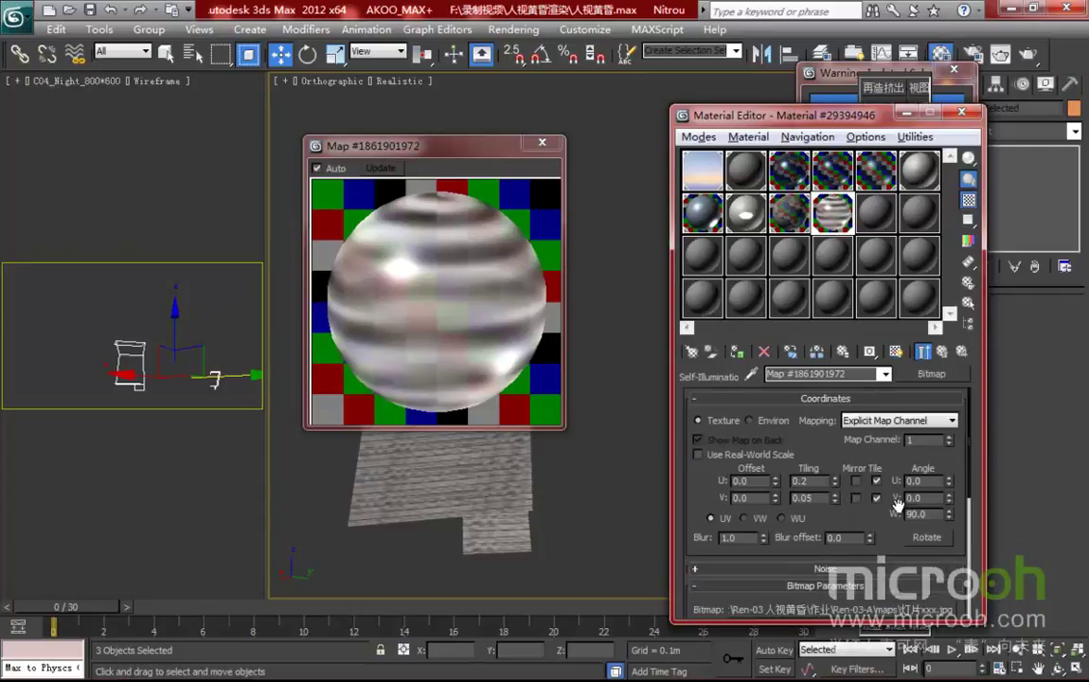
scroll(885, 547, "down", 3)
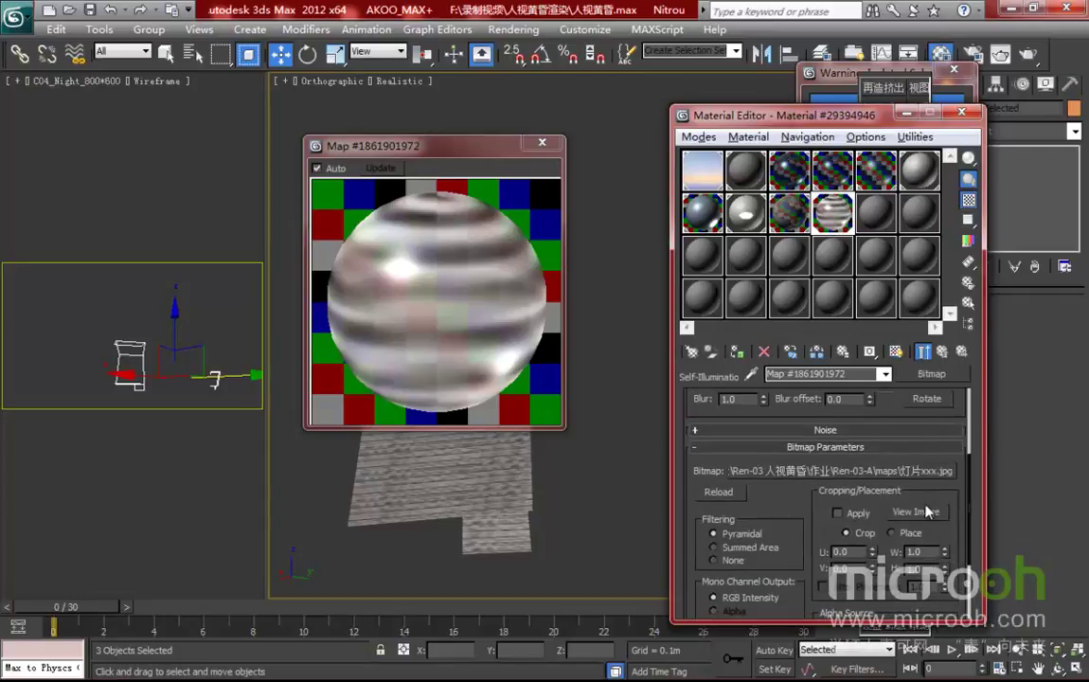
left_click(923, 510)
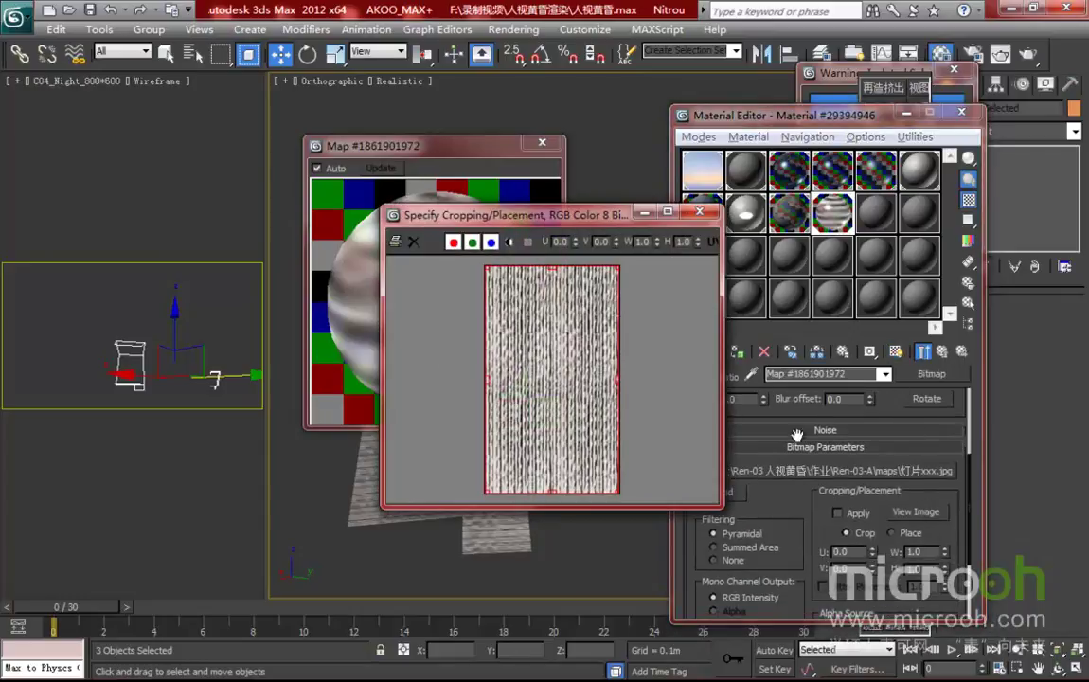
left_click(702, 213)
left_click(942, 352)
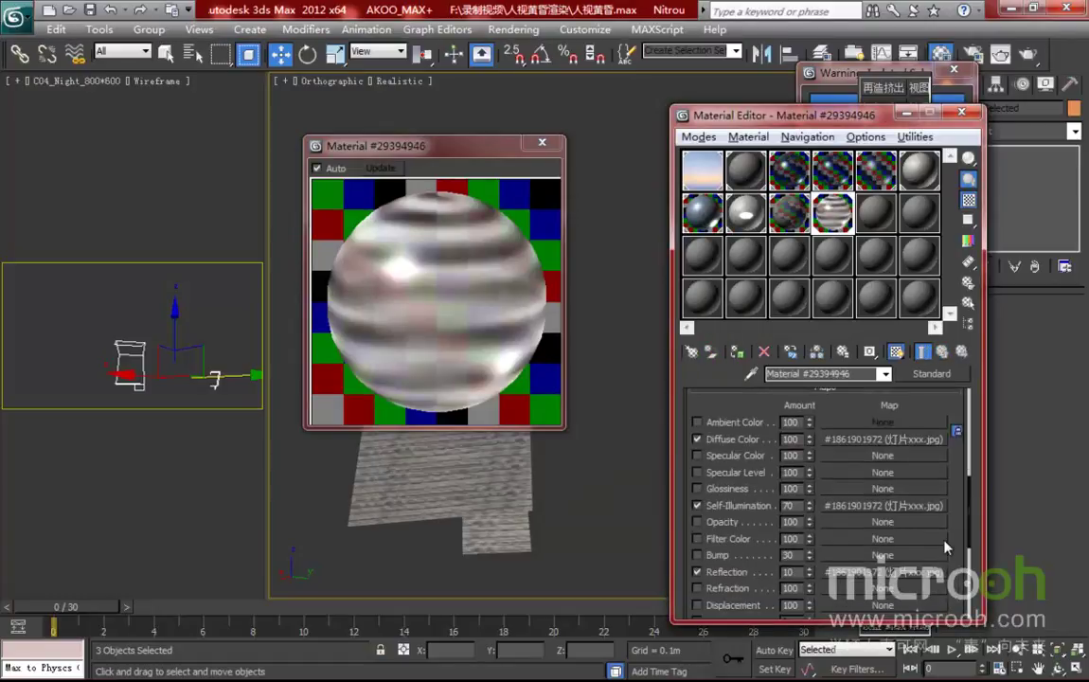
Review the Self-Illumination, Bump and Reflection entries in the striped material's map list, then close the enlarged preview.
scroll(950, 523, "down", 2)
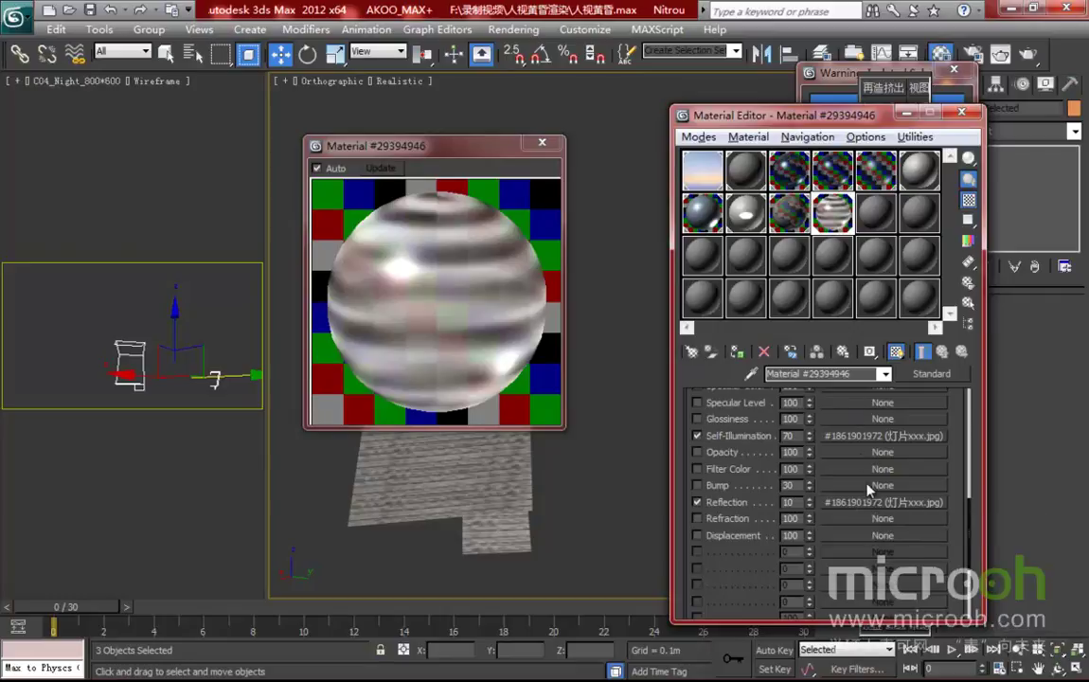
scroll(898, 559, "up", 2)
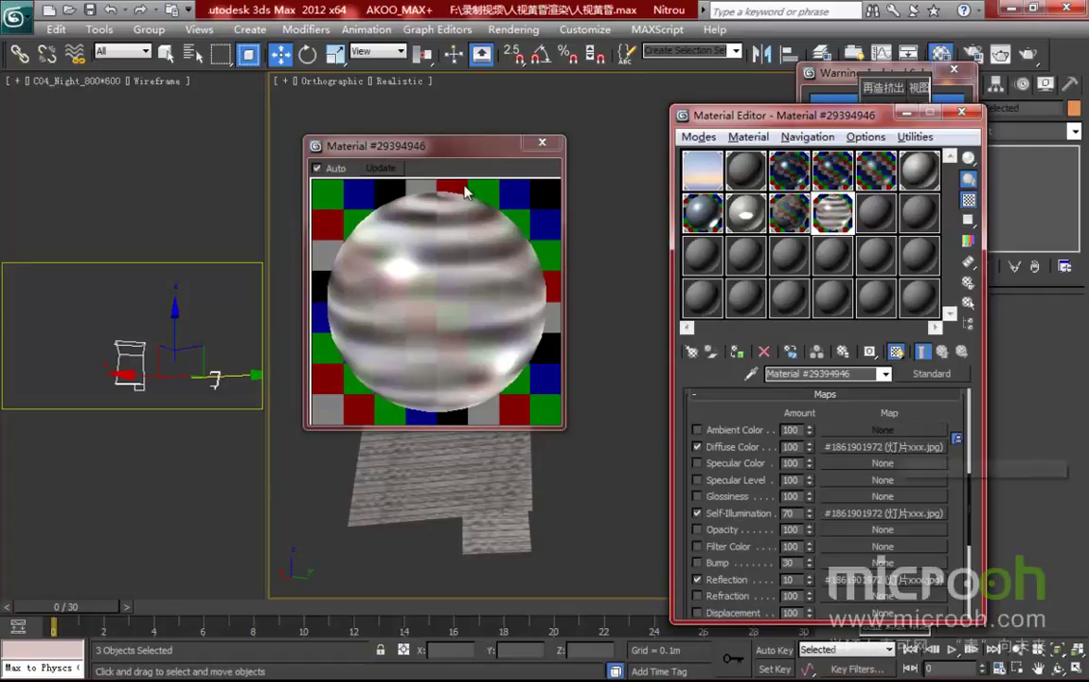
left_click_drag(505, 148, 518, 190)
left_click(615, 188)
Exit isolation mode and hide the selected striped wall objects.
left_click_drag(729, 123, 875, 155)
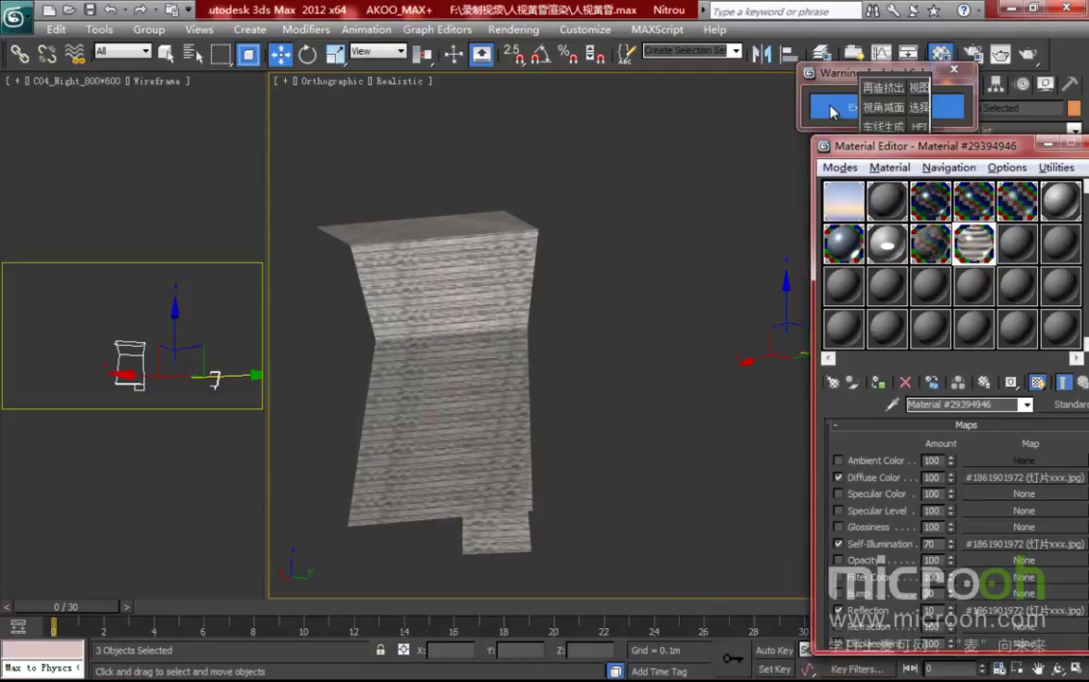
left_click(834, 100)
right_click(486, 351)
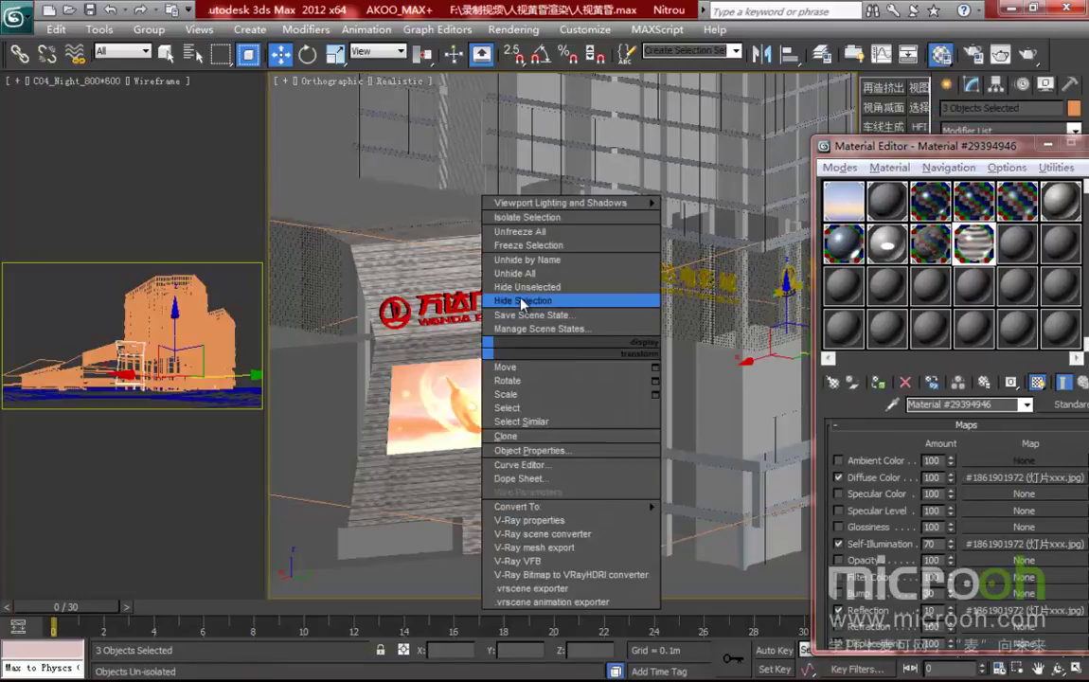
left_click(464, 276)
middle_click_drag(464, 341, 587, 307)
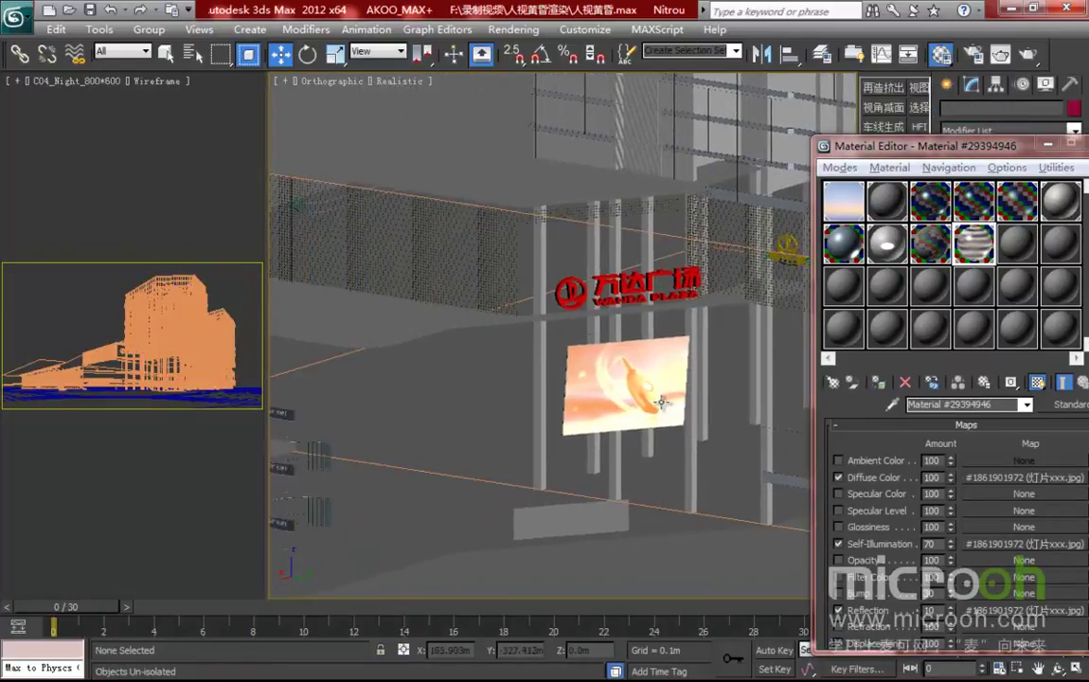
Pick the advertising billboard's material from the scene into the next unused material sample slot.
scroll(661, 398, "up", 2)
left_click(1014, 244)
left_click(891, 405)
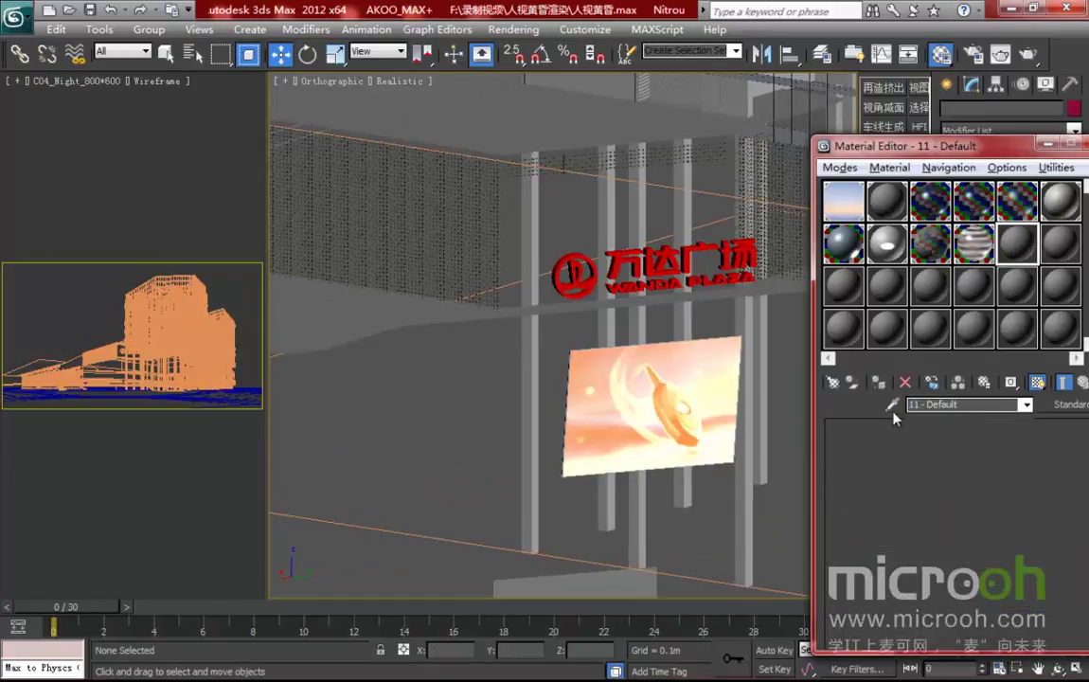
left_click(697, 370)
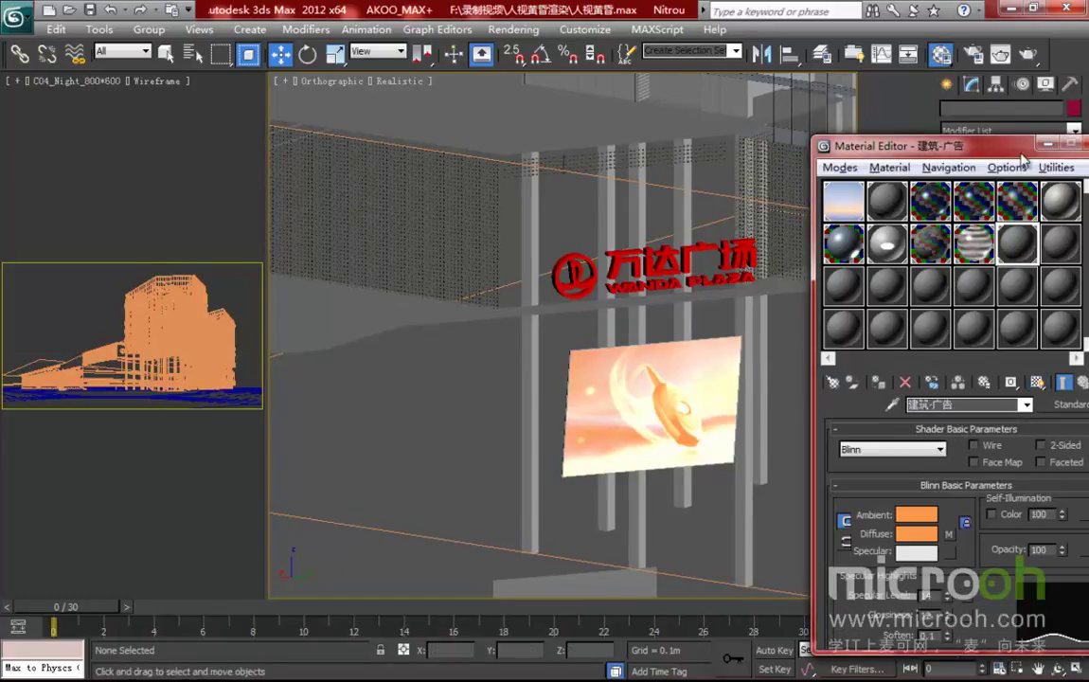
left_click_drag(969, 148, 826, 127)
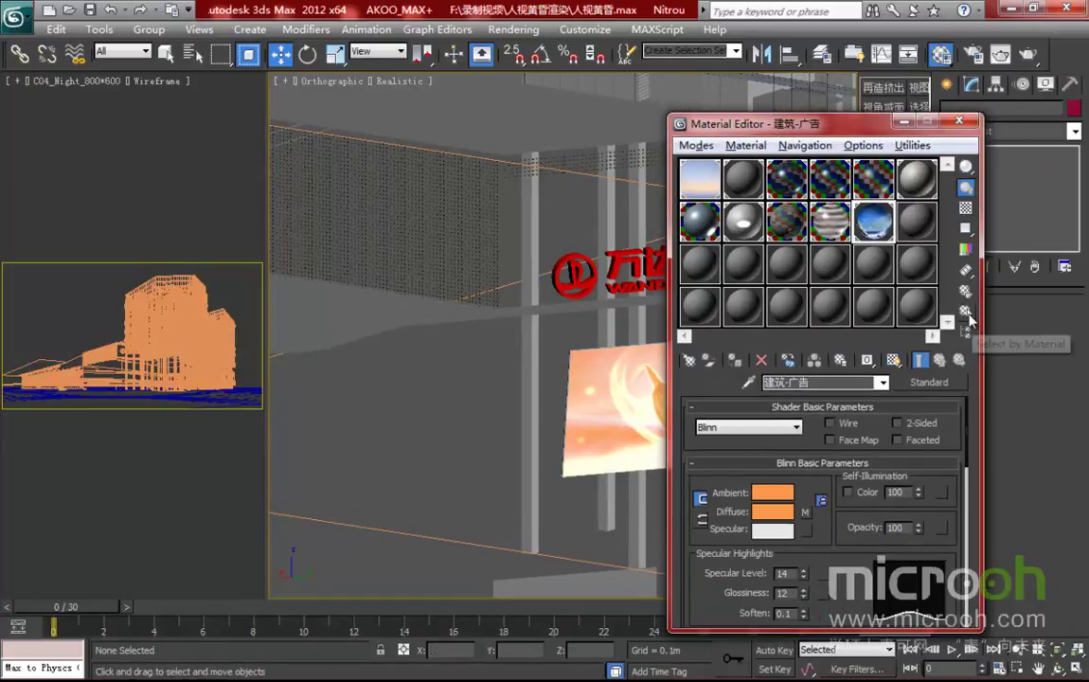
Select the object that uses the 建筑-广告 material and isolate it.
left_click(966, 311)
left_click(575, 557)
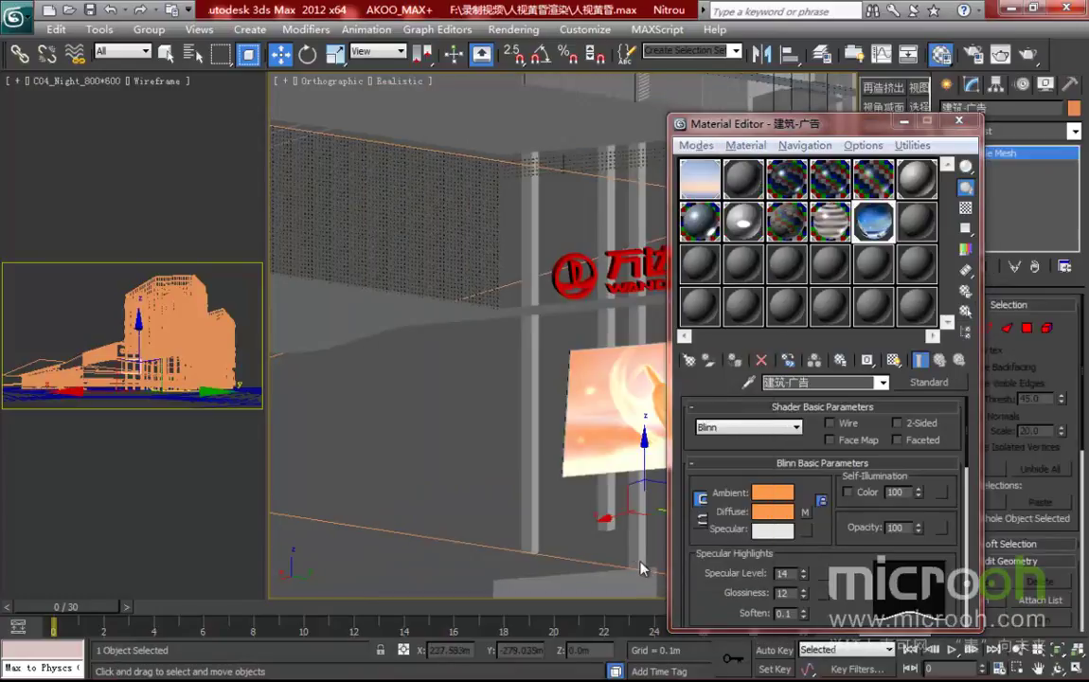
key("alt+q")
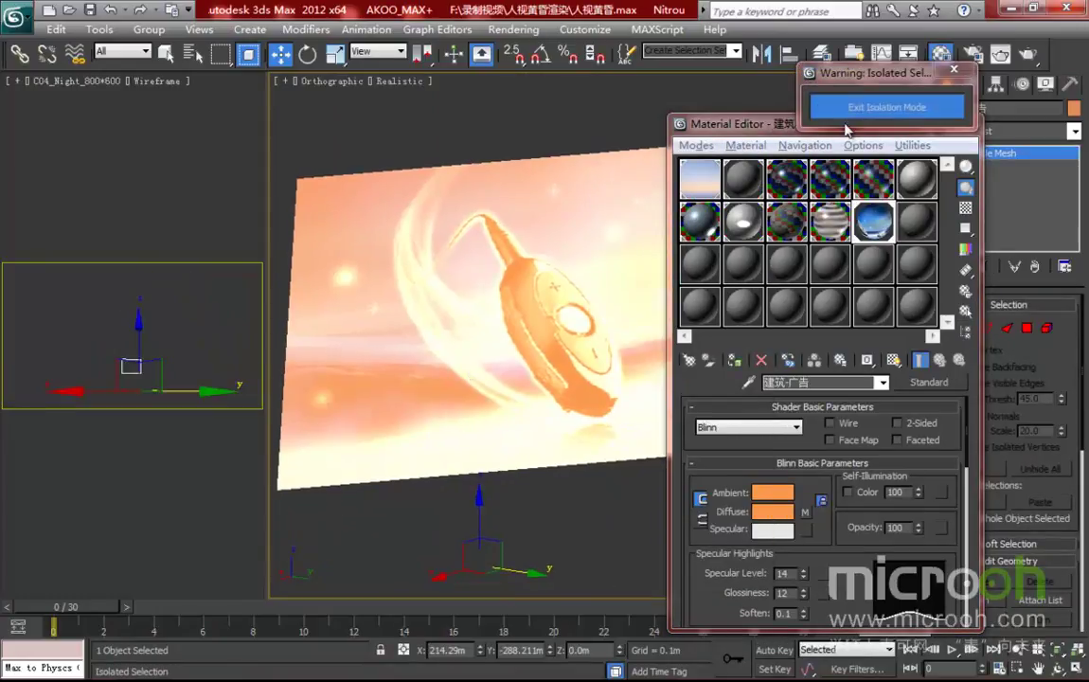
View the source image of the 建筑-广告 material's diffuse bitmap and check the material's self-illumination setting.
left_click_drag(754, 128, 836, 101)
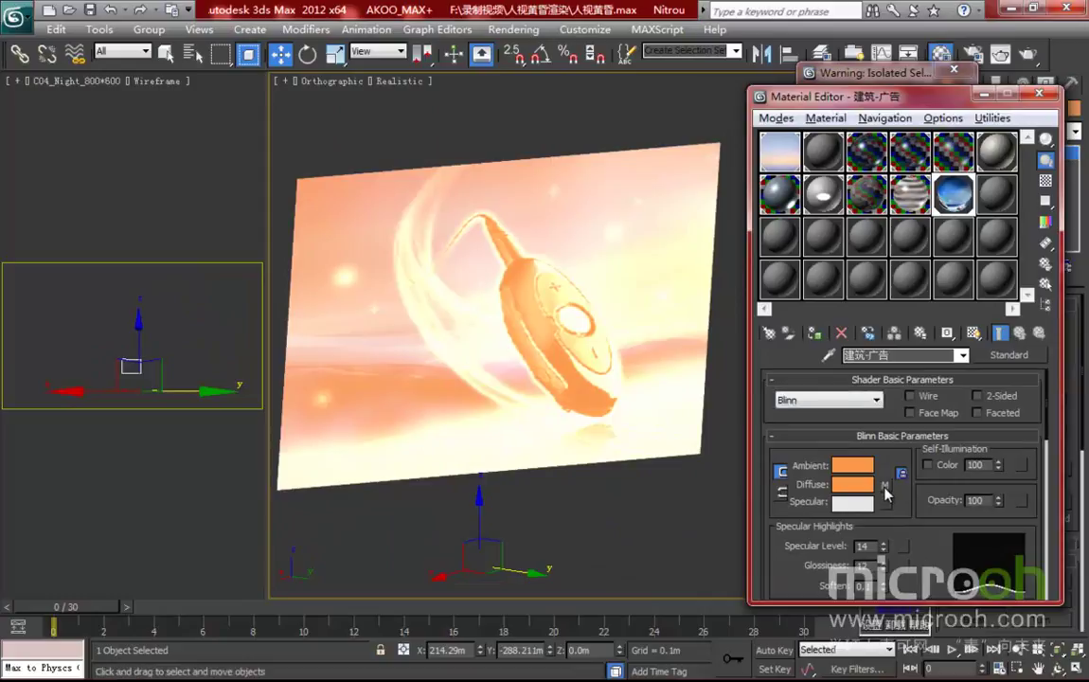
left_click_drag(965, 518, 961, 414)
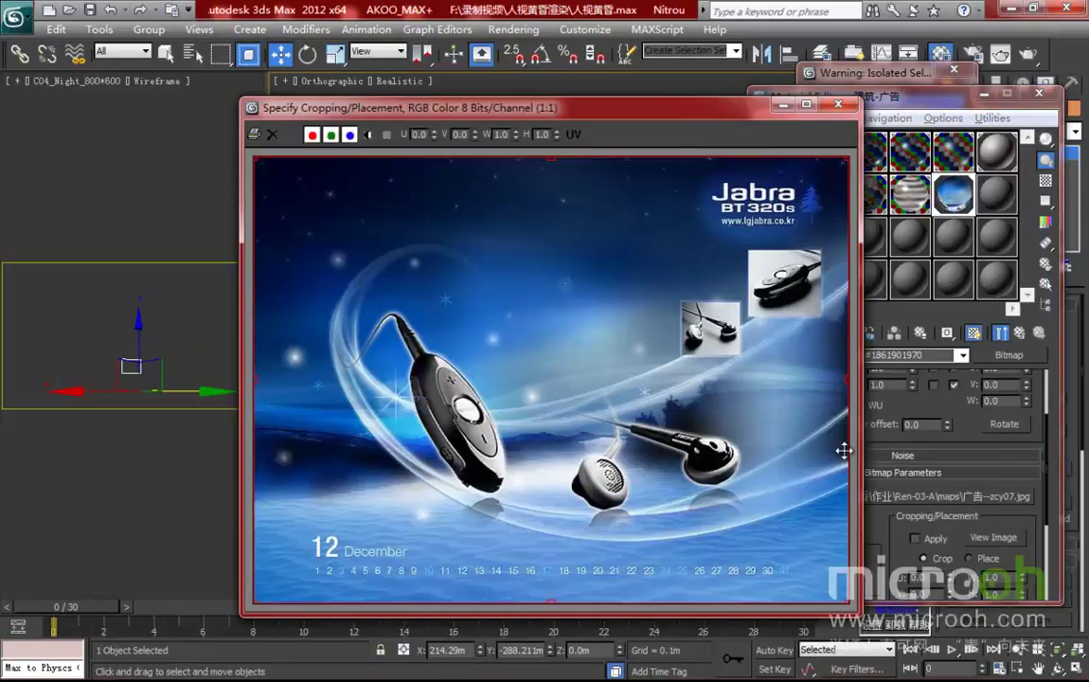
left_click(837, 104)
left_click(1020, 332)
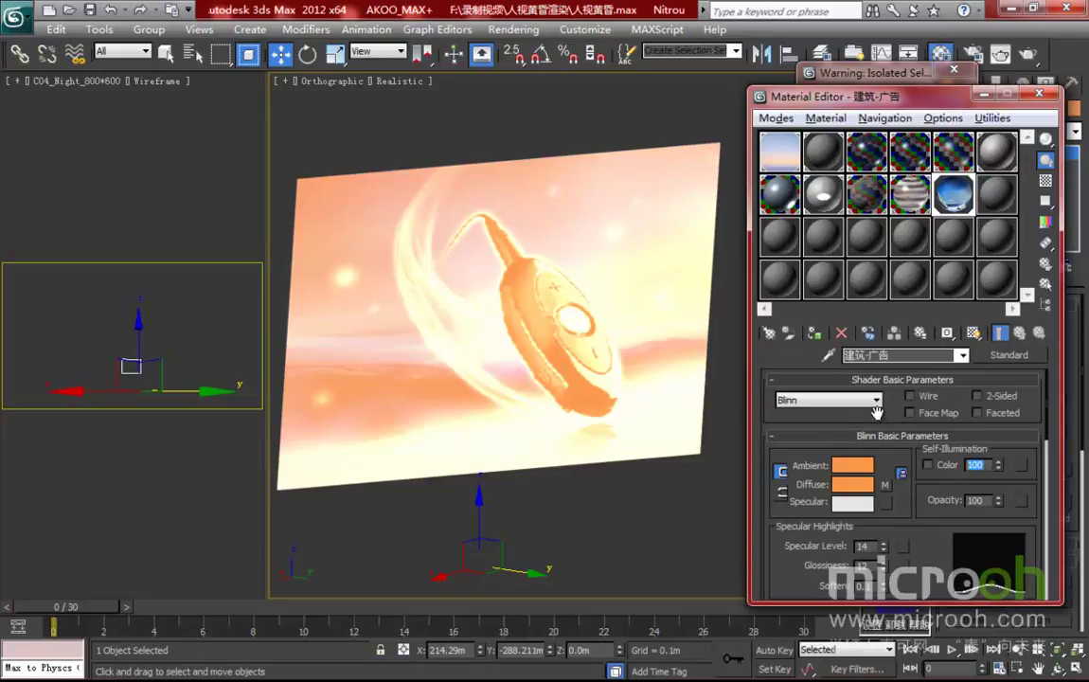
left_click_drag(882, 418, 934, 456)
Exit isolation mode and hide the advertising billboard.
left_click_drag(810, 103, 850, 148)
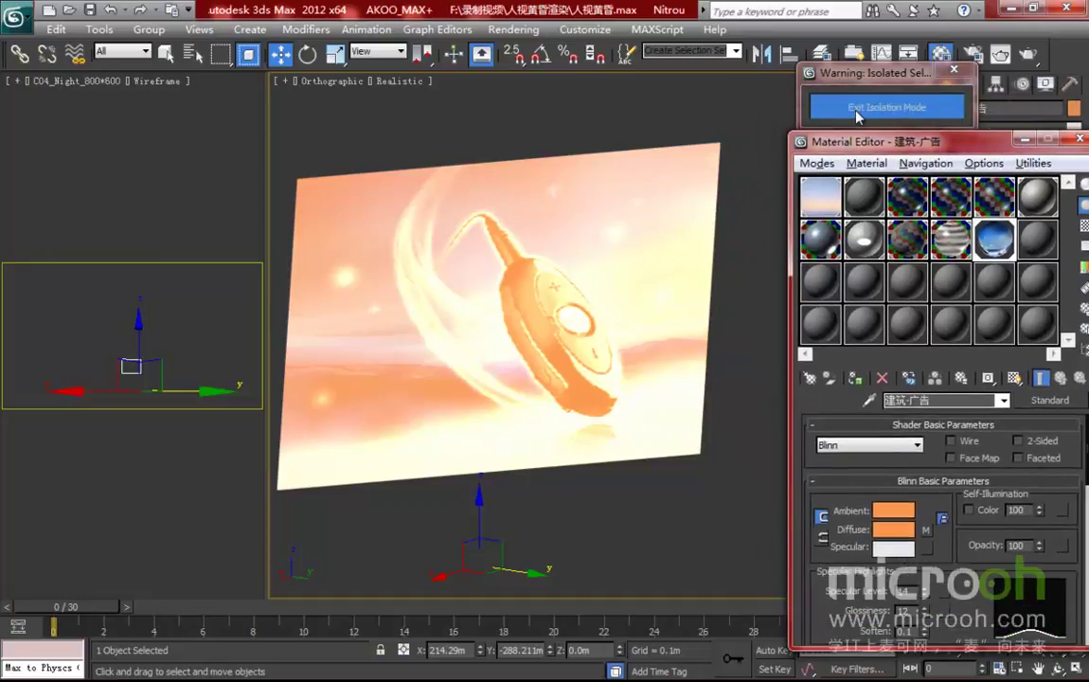
left_click(857, 108)
right_click(653, 275)
left_click(704, 233)
middle_click_drag(525, 333, 712, 314)
scroll(710, 312, "down", 3)
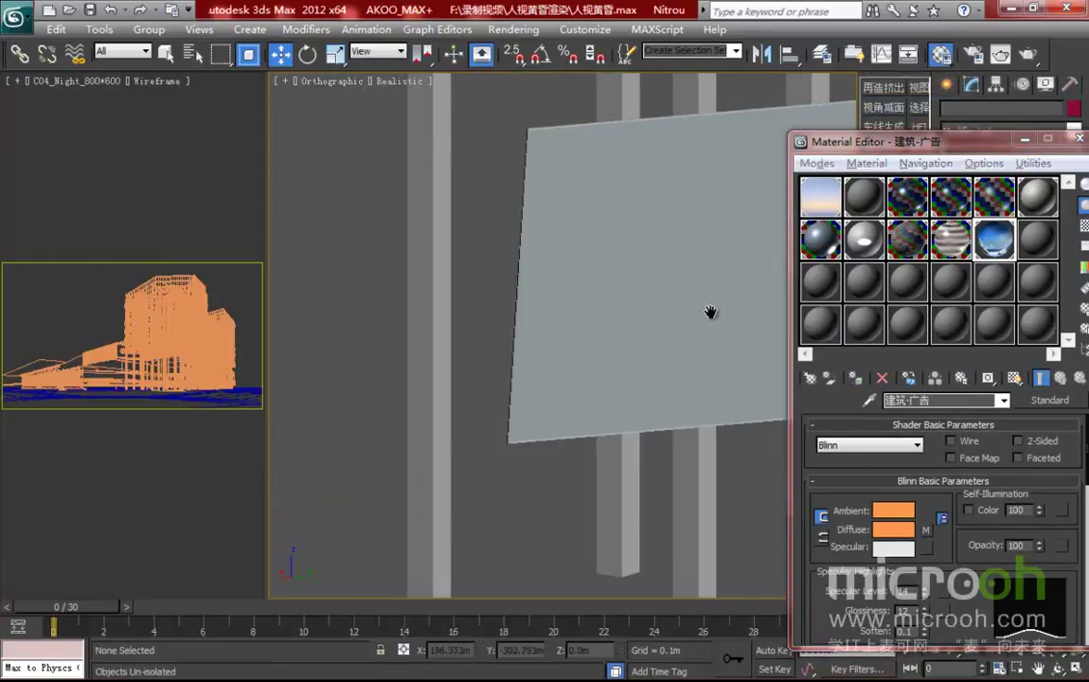
Pick the material of the plain block below the cinema signs at the building corner into the next unused sample slot.
scroll(706, 309, "down", 2)
middle_click_drag(326, 308, 707, 260)
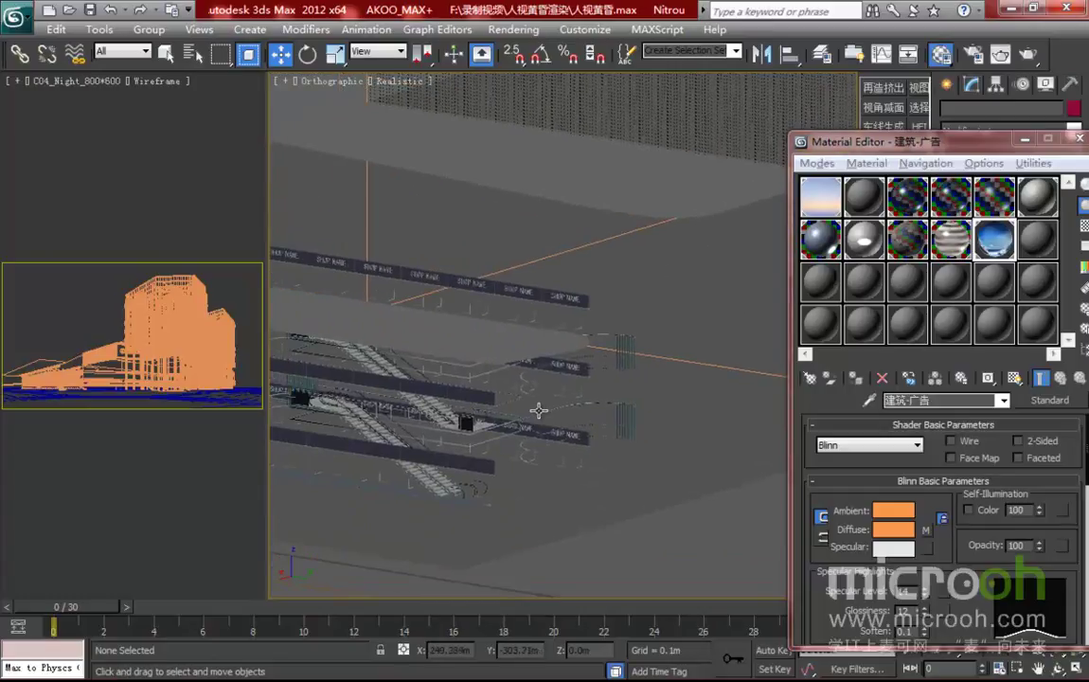
middle_click_drag(483, 394, 554, 398, "alt")
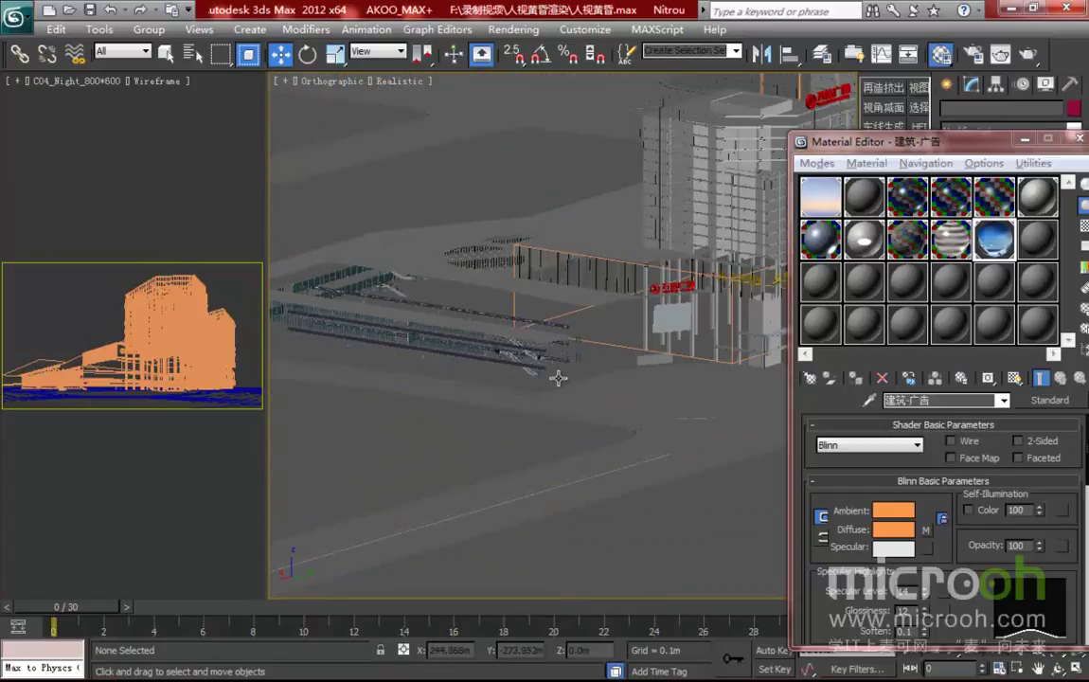
scroll(597, 362, "up", 3)
scroll(615, 322, "up", 4)
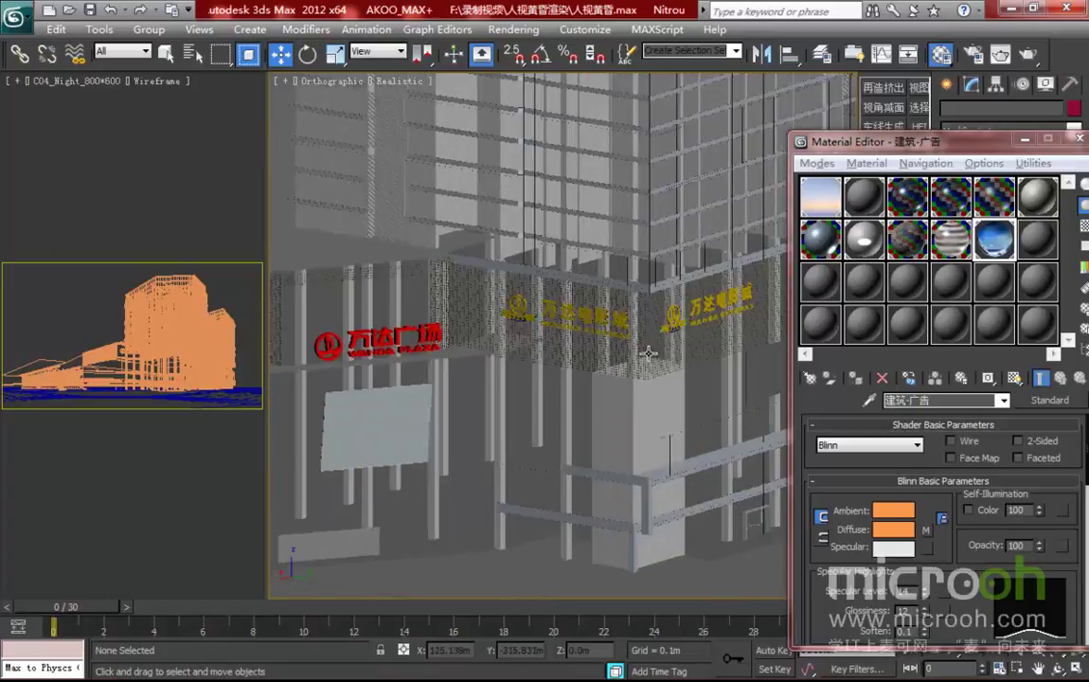
scroll(646, 349, "up", 5)
middle_click_drag(644, 332, 431, 315)
left_click(1032, 243)
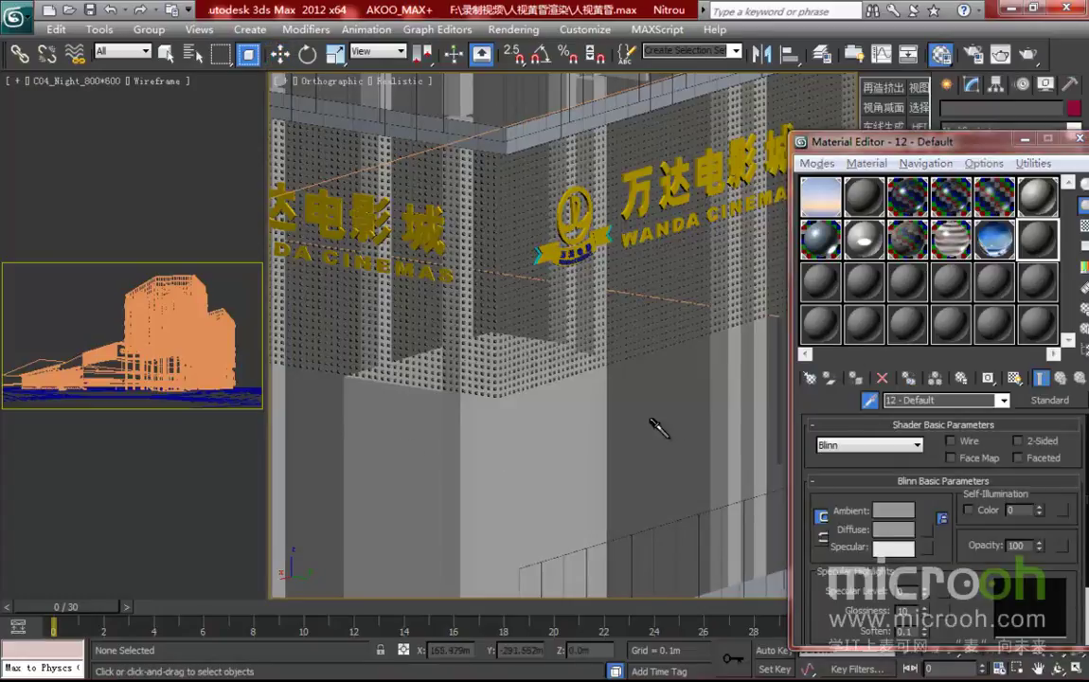
left_click(413, 452)
Select the object that uses the 建筑-内墙 material and isolate it.
left_click(1083, 330)
left_click(637, 561)
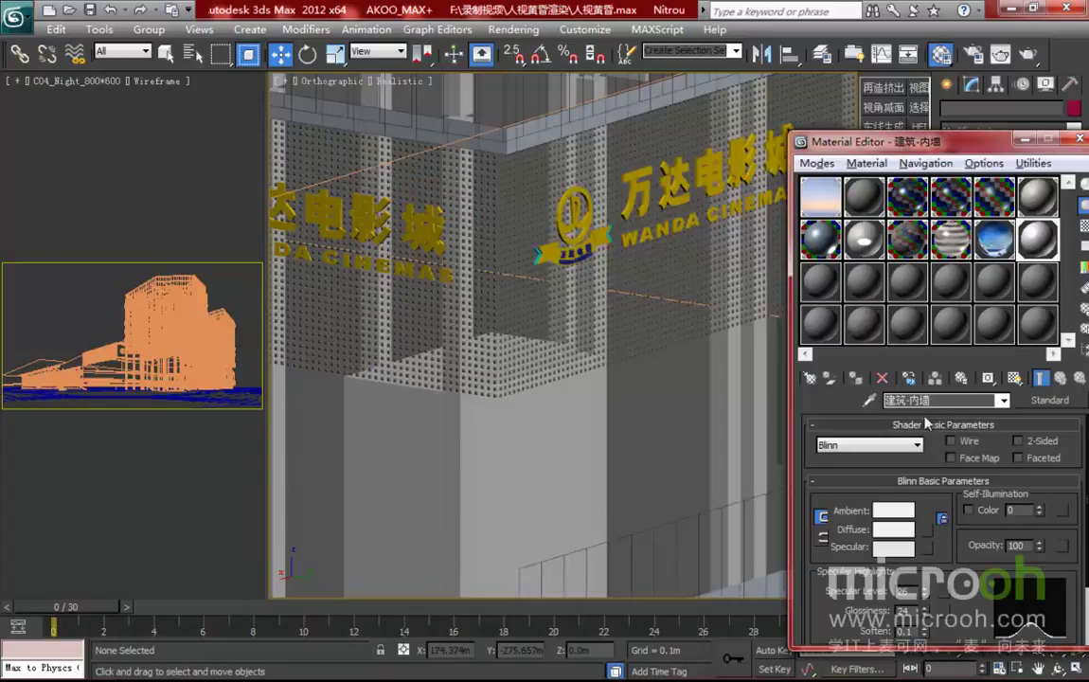
key("alt+q")
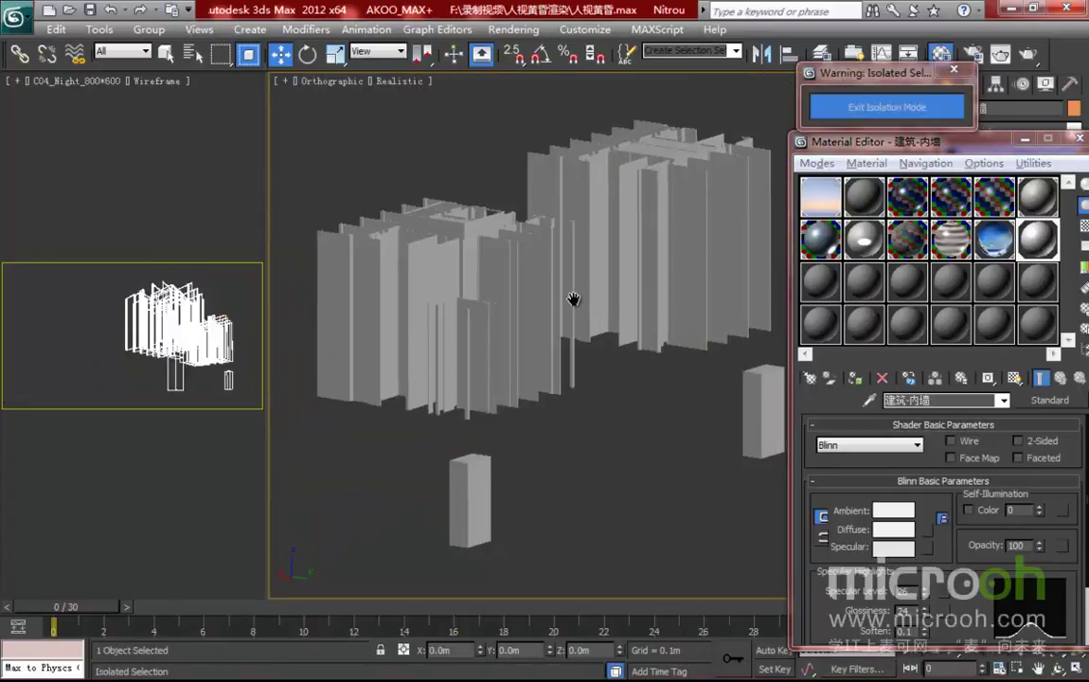
Load the stone texture SC-0030.JPG from the MAP\stone folder as the diffuse bitmap of the 建筑-内墙 material.
left_click_drag(901, 150, 705, 142)
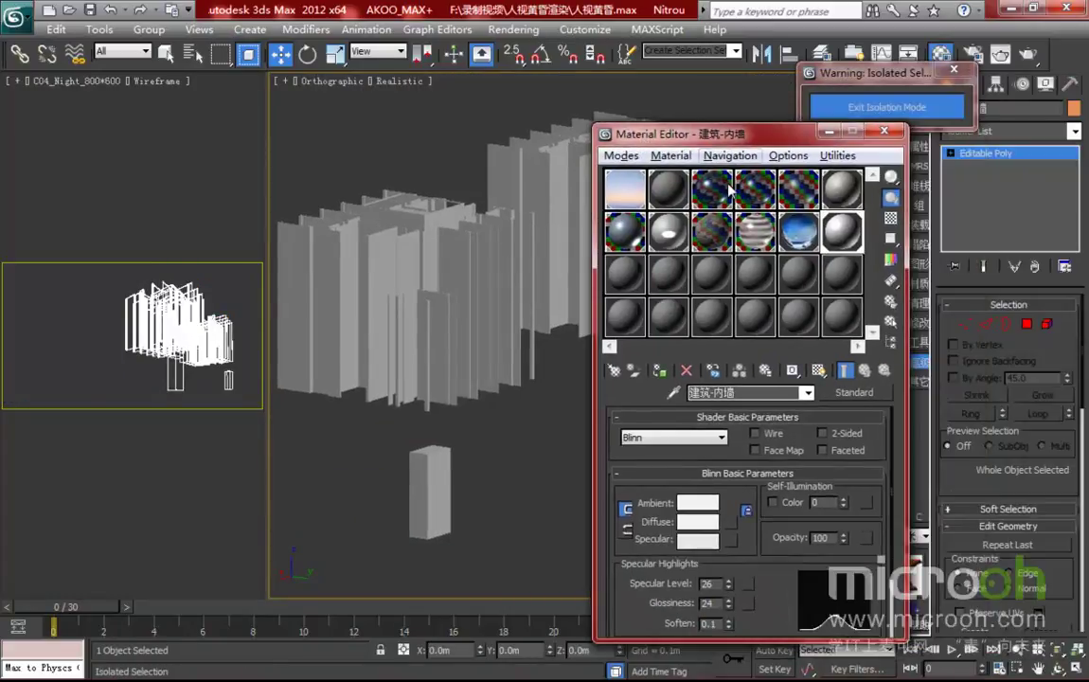
left_click(731, 524)
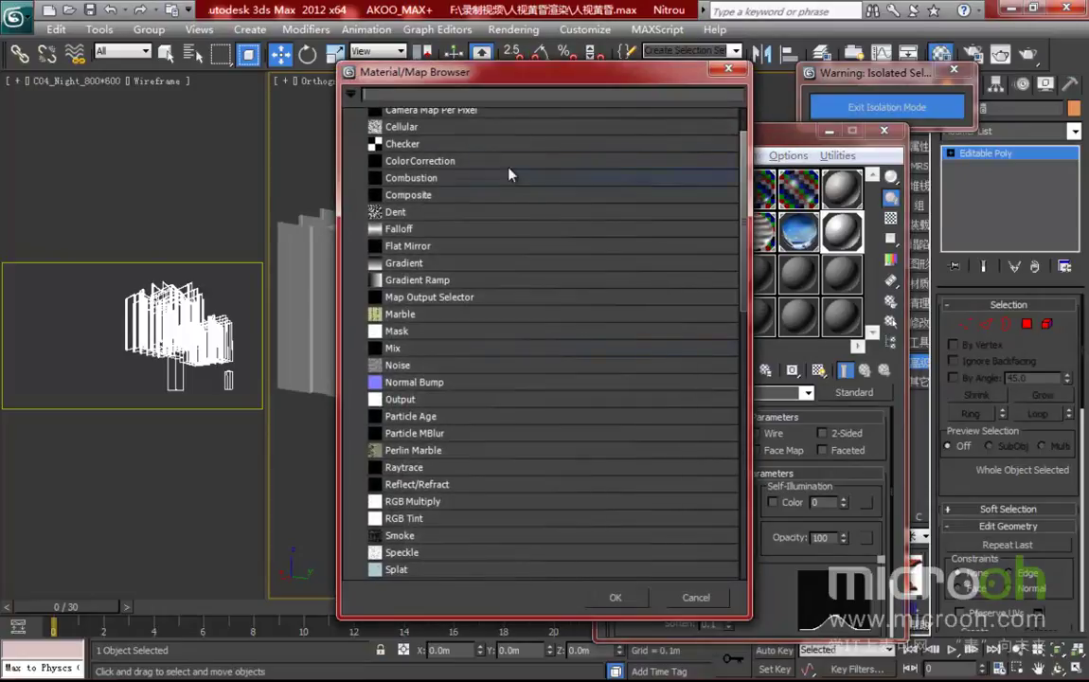
left_click_drag(743, 189, 744, 163)
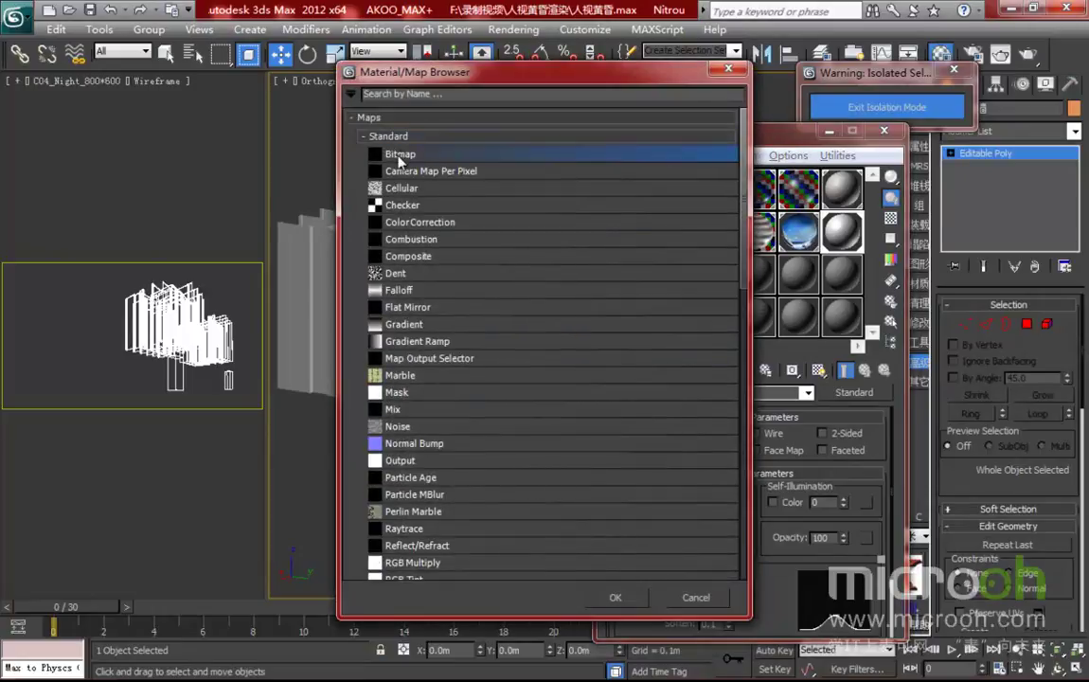
double_click(398, 155)
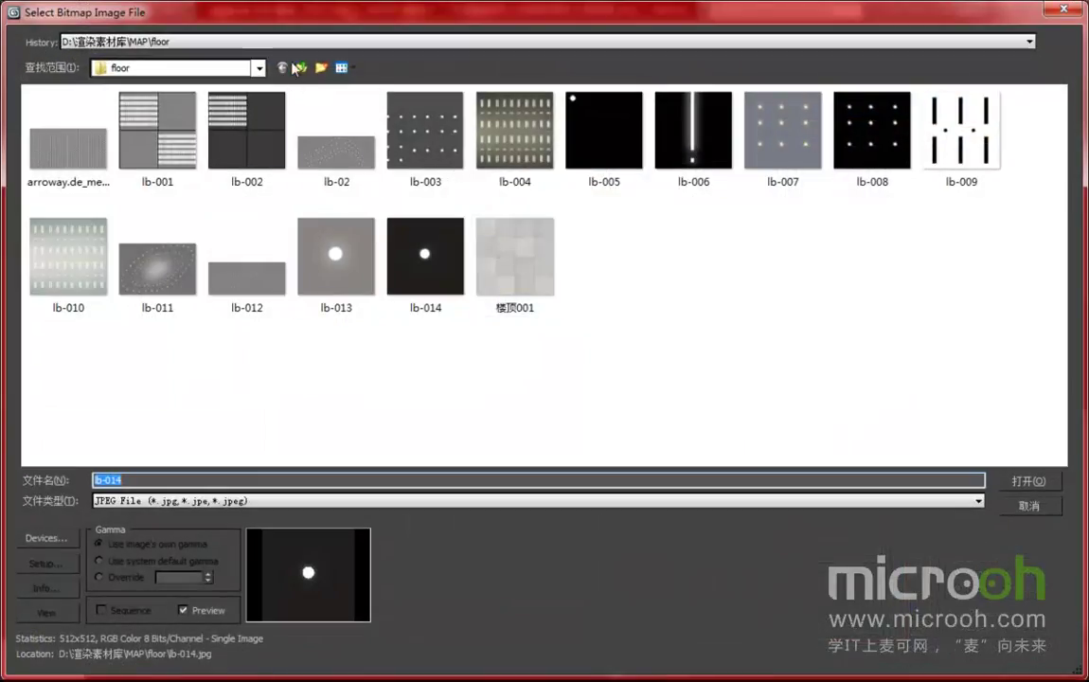
left_click(281, 68)
double_click(322, 257)
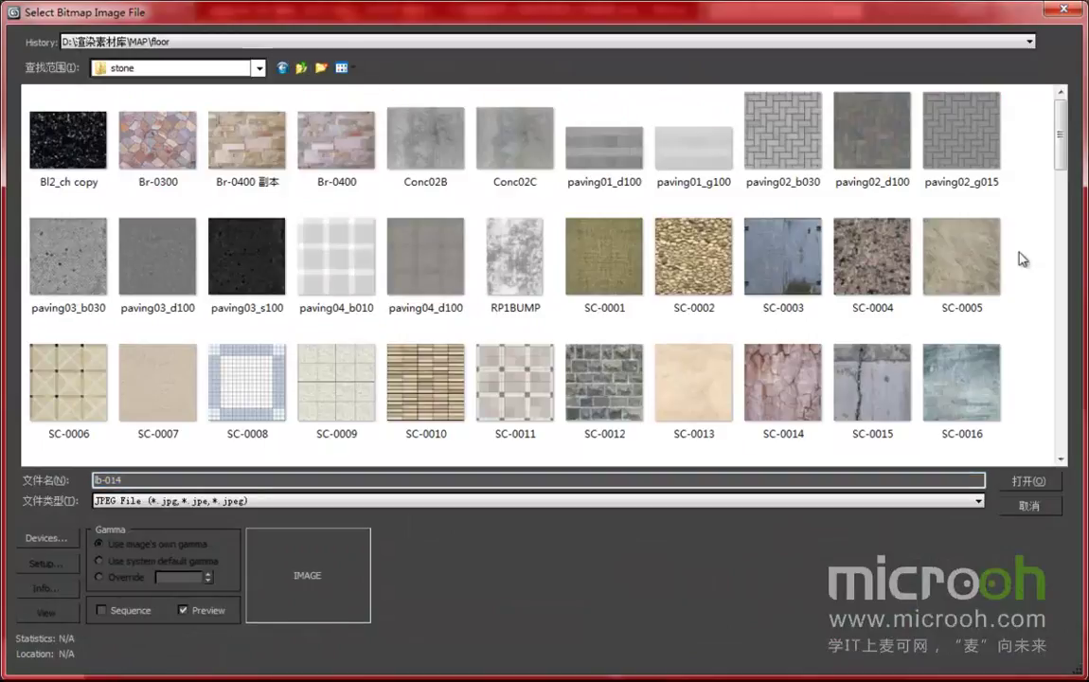
left_click_drag(1060, 158, 1061, 239)
left_click(445, 221)
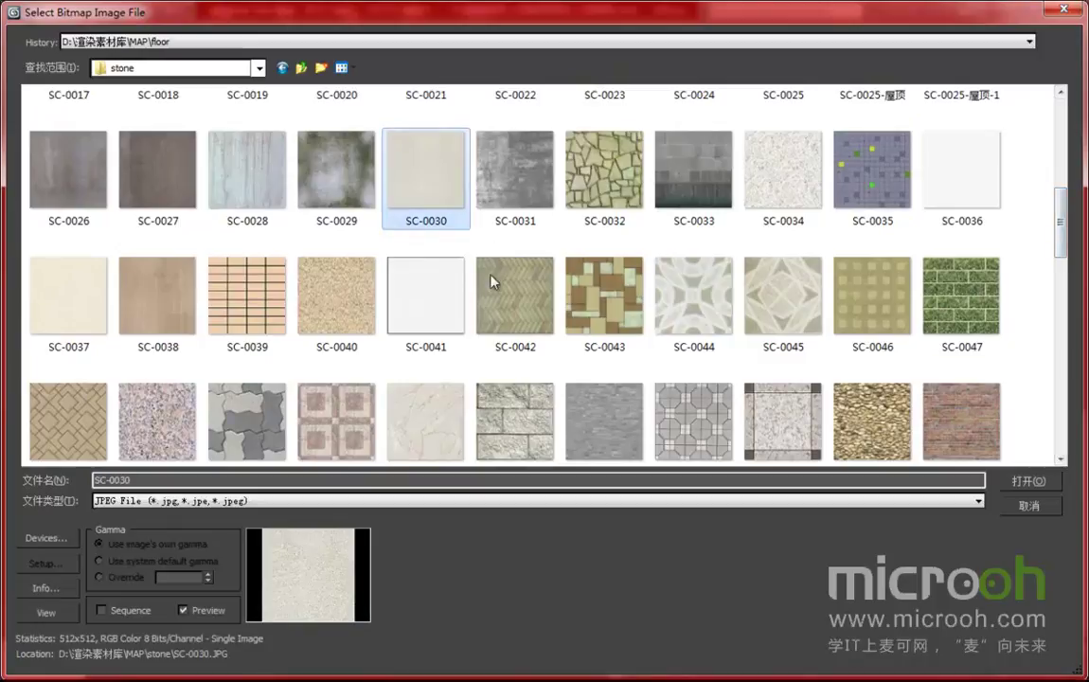
left_click(1045, 482)
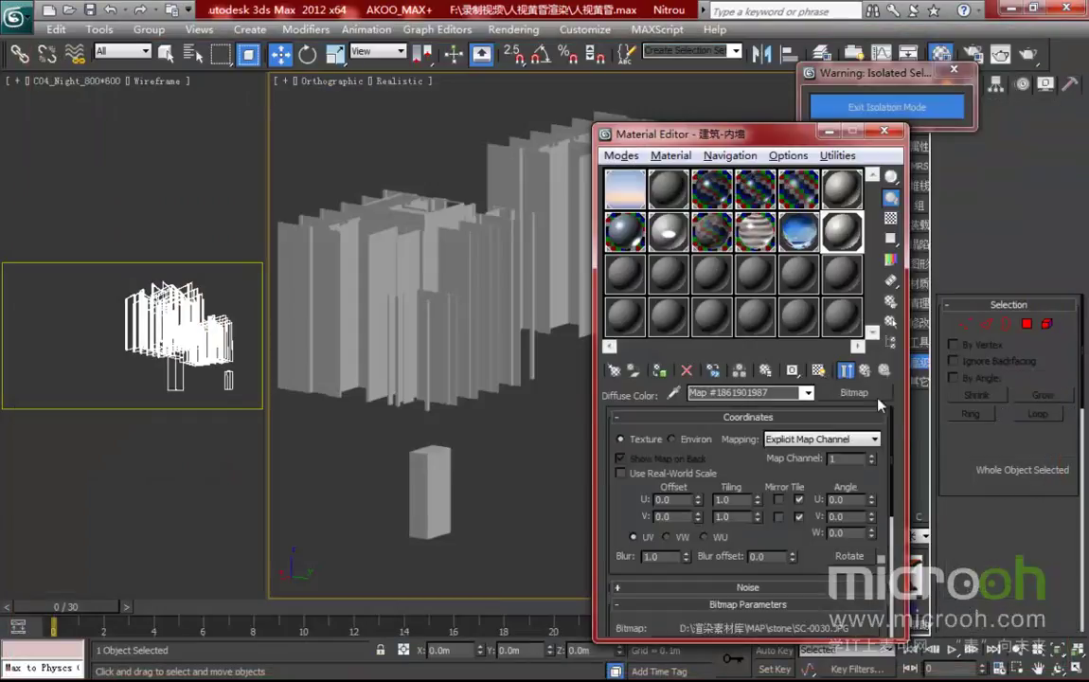
Show the diffuse map in the viewport and add a UVW Map modifier with Box mapping to the interior walls.
left_click(819, 370)
scroll(441, 329, "up", 10)
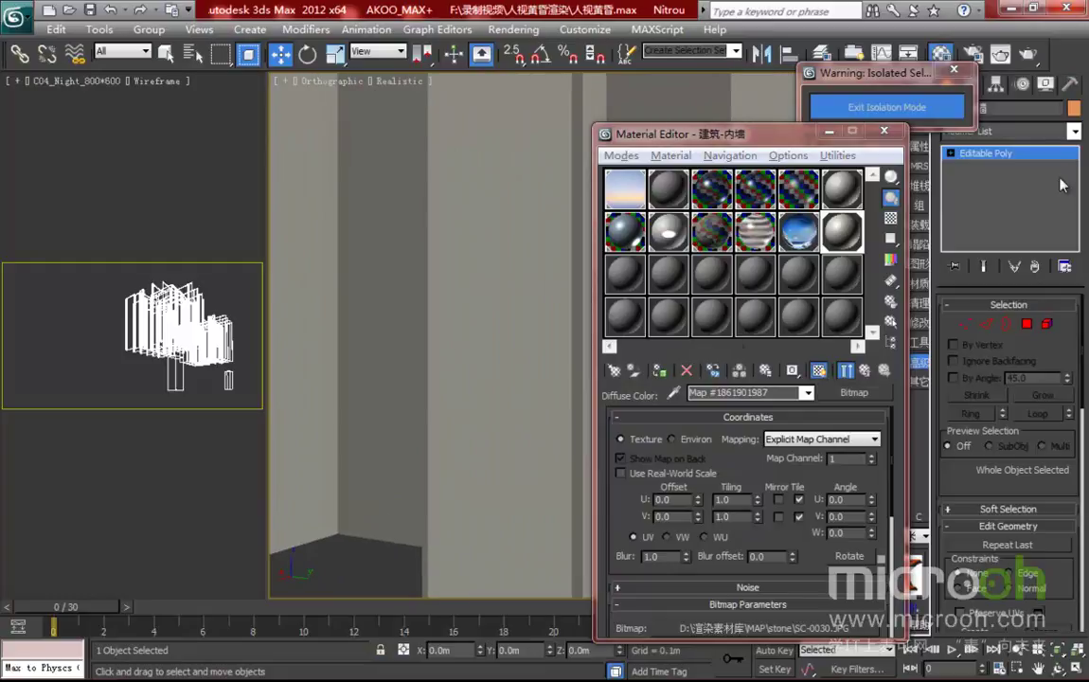
left_click(1022, 130)
scroll(1038, 405, "down", 10)
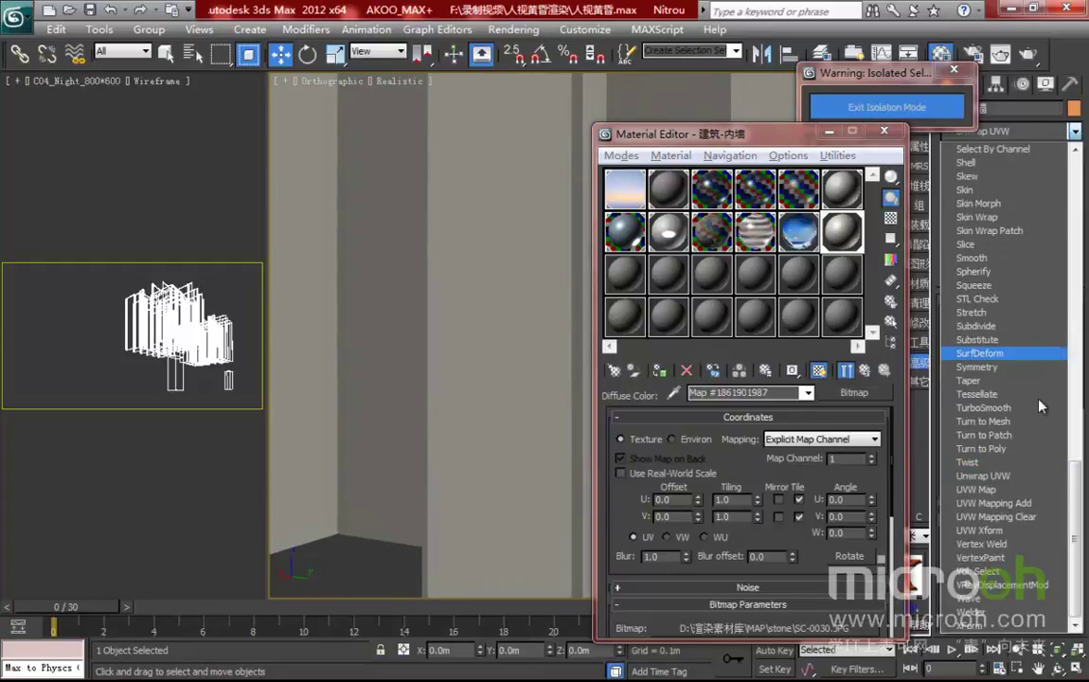
left_click(994, 489)
left_click(976, 401)
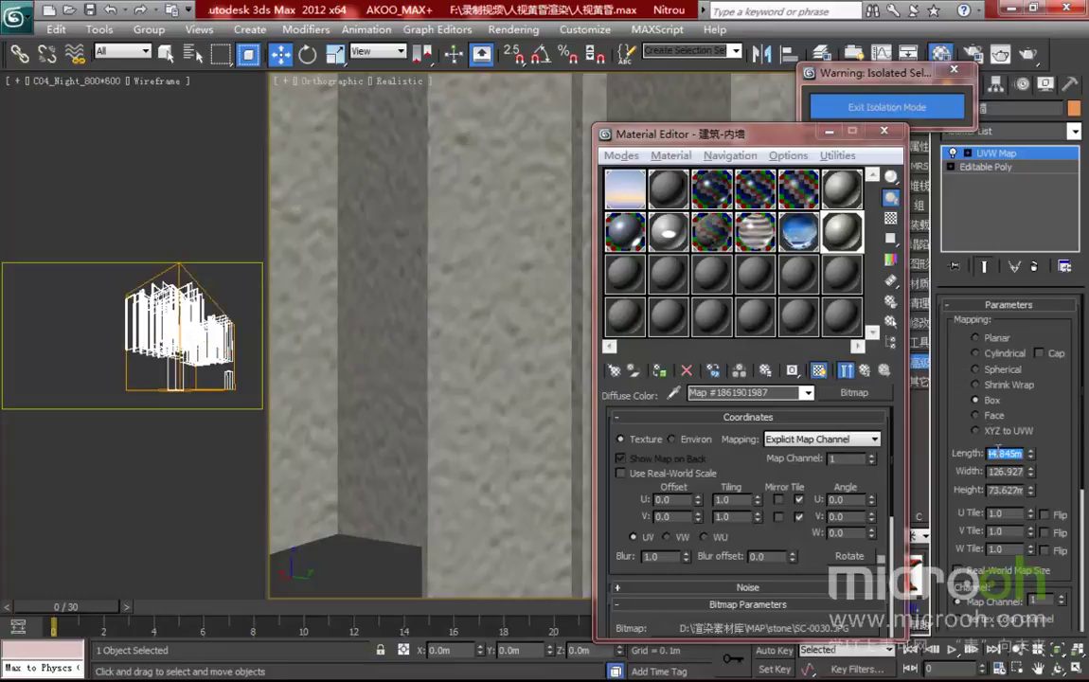
Set the box mapping's length, width and height to 2 m each.
type("2")
key("Tab")
type("2")
key("Tab")
type("2")
key("Return")
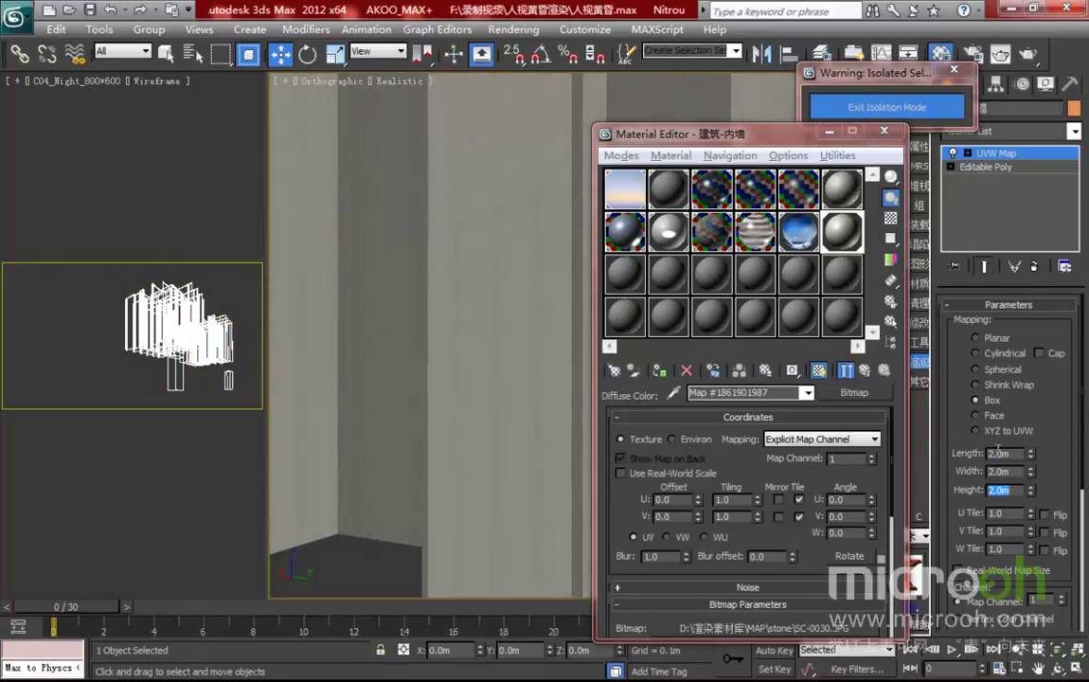
Exit isolation mode and hide the interior walls.
left_click_drag(714, 137, 775, 137)
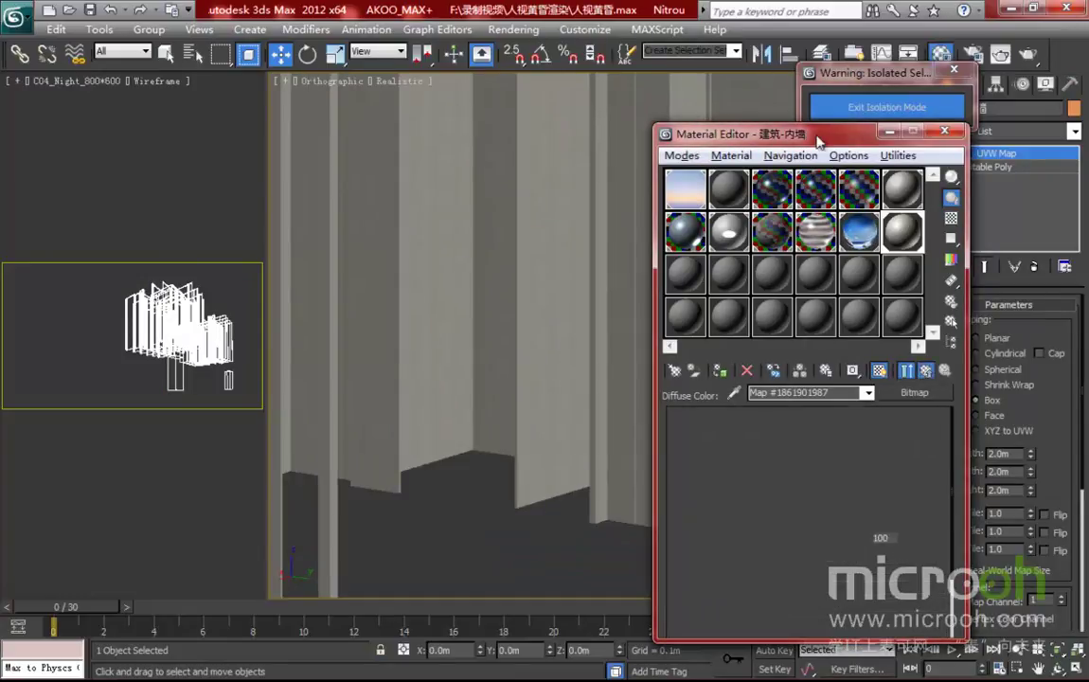
left_click(886, 106)
right_click(519, 248)
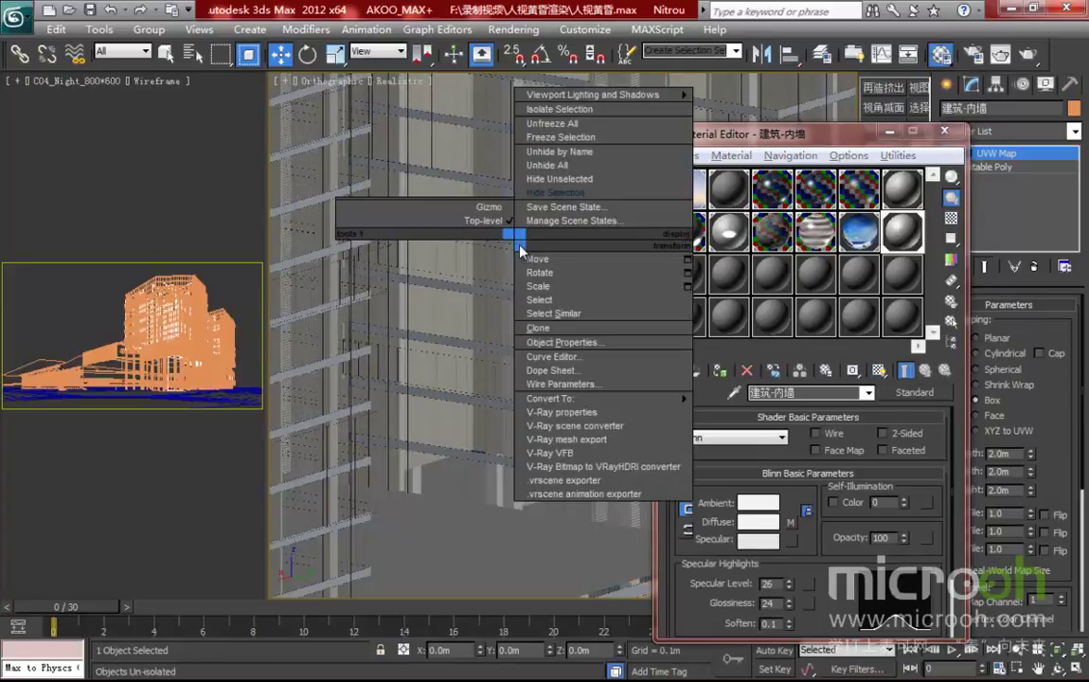
left_click(563, 191)
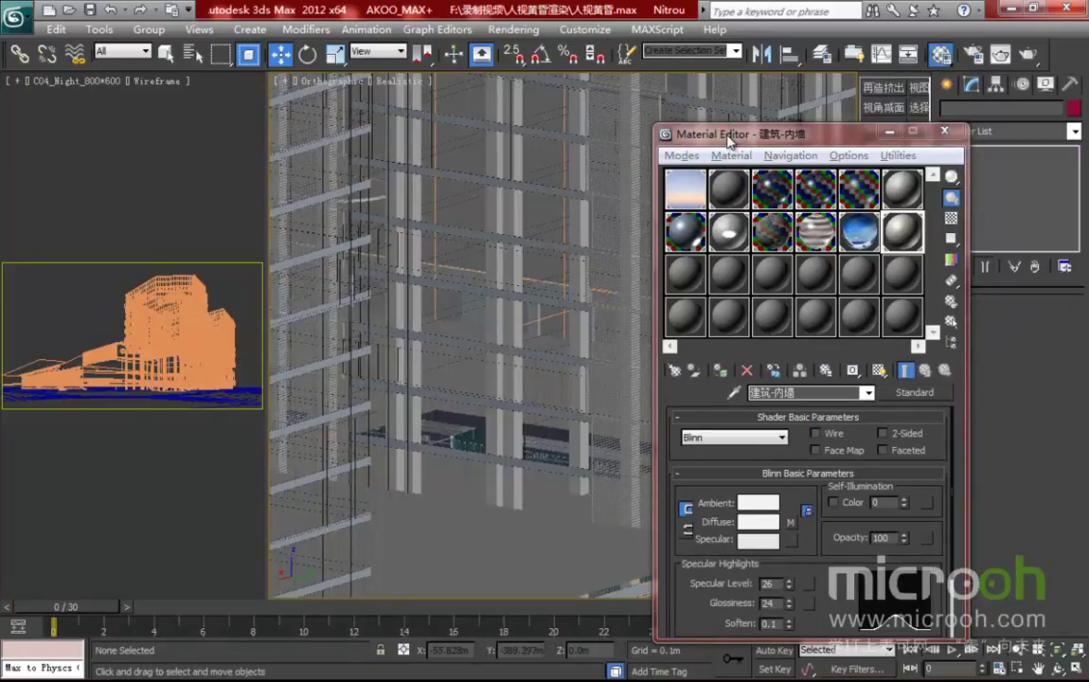
Pick the 建筑-缝线 material from the facade beside the cinema signs into the next unused sample slot.
left_click_drag(667, 134, 829, 144)
middle_click_drag(599, 426, 601, 253)
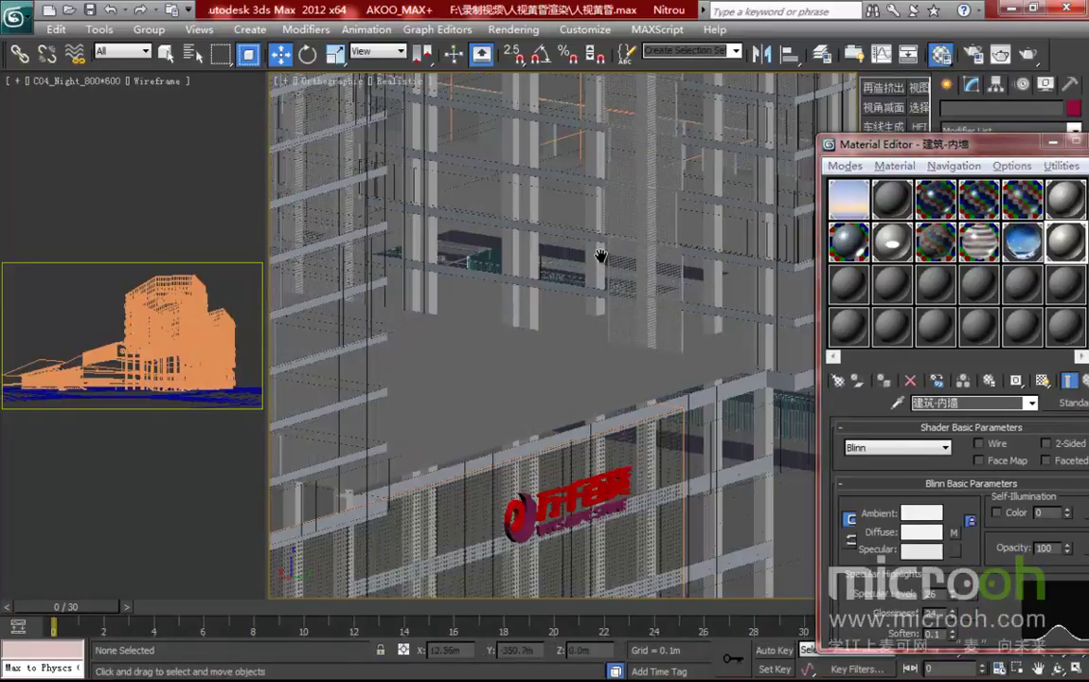
scroll(580, 333, "down", 2)
middle_click_drag(442, 367, 455, 386, "alt")
middle_click_drag(481, 456, 606, 350, "alt")
left_click(849, 284)
left_click(897, 403)
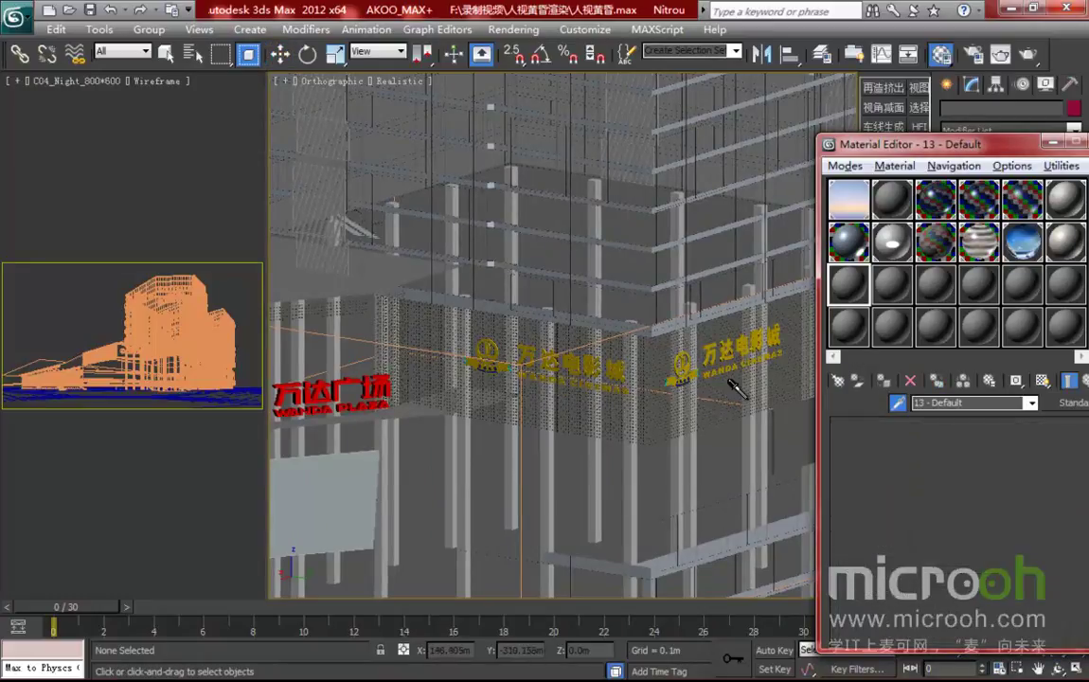
left_click(665, 353)
Select all objects that use the 建筑-缝线 material and isolate them.
left_click_drag(845, 144, 774, 155)
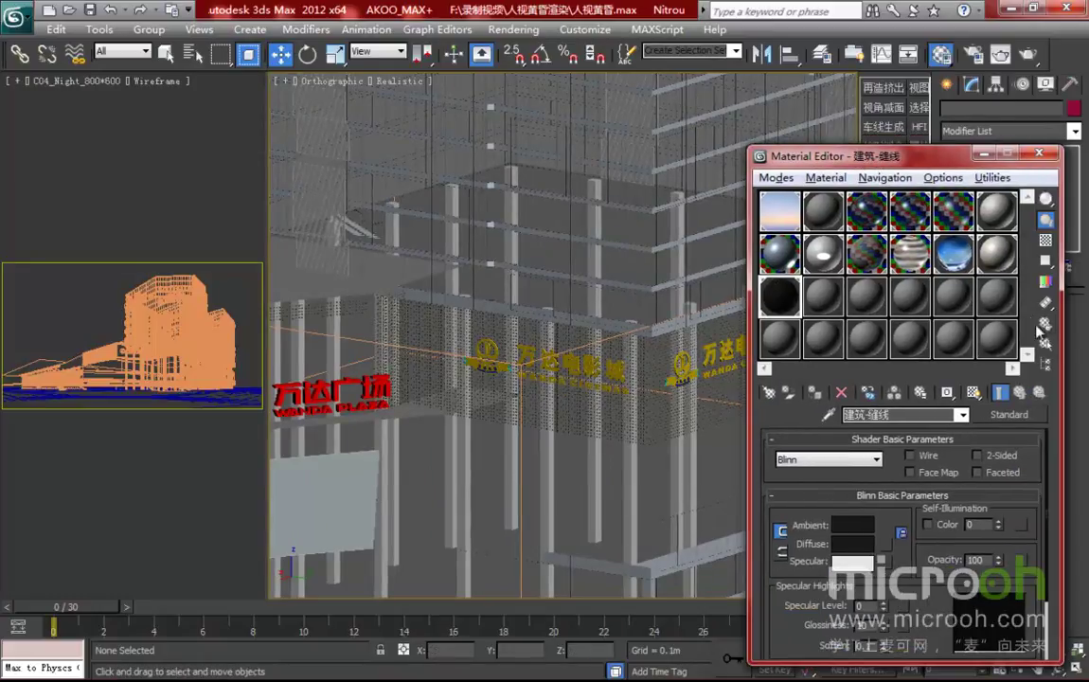
left_click(1046, 344)
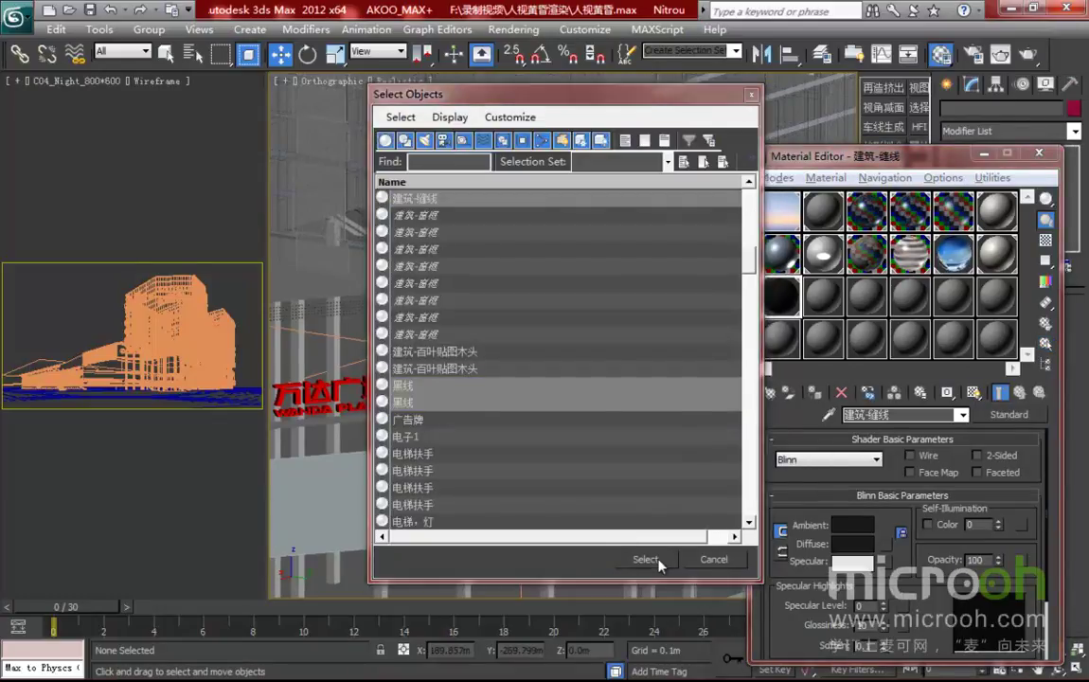
left_click(625, 558)
key("alt+q")
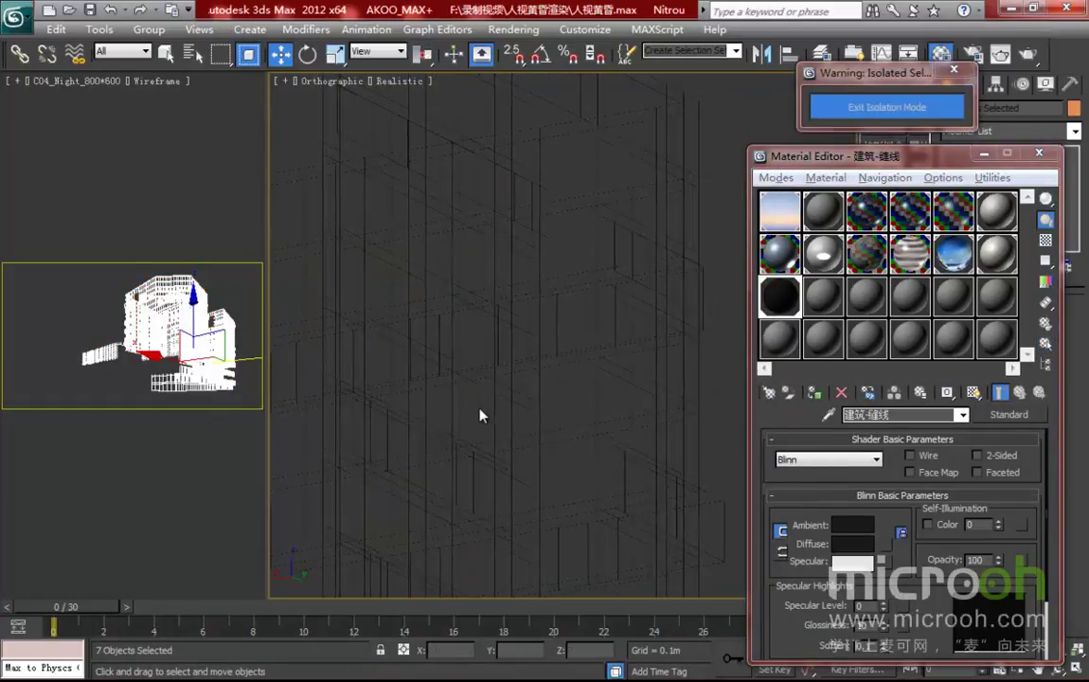
Inspect the isolated seam lines and darken the linked ambient and diffuse color of the 建筑-缝线 material.
middle_click_drag(412, 326, 649, 312)
scroll(442, 336, "up", 2)
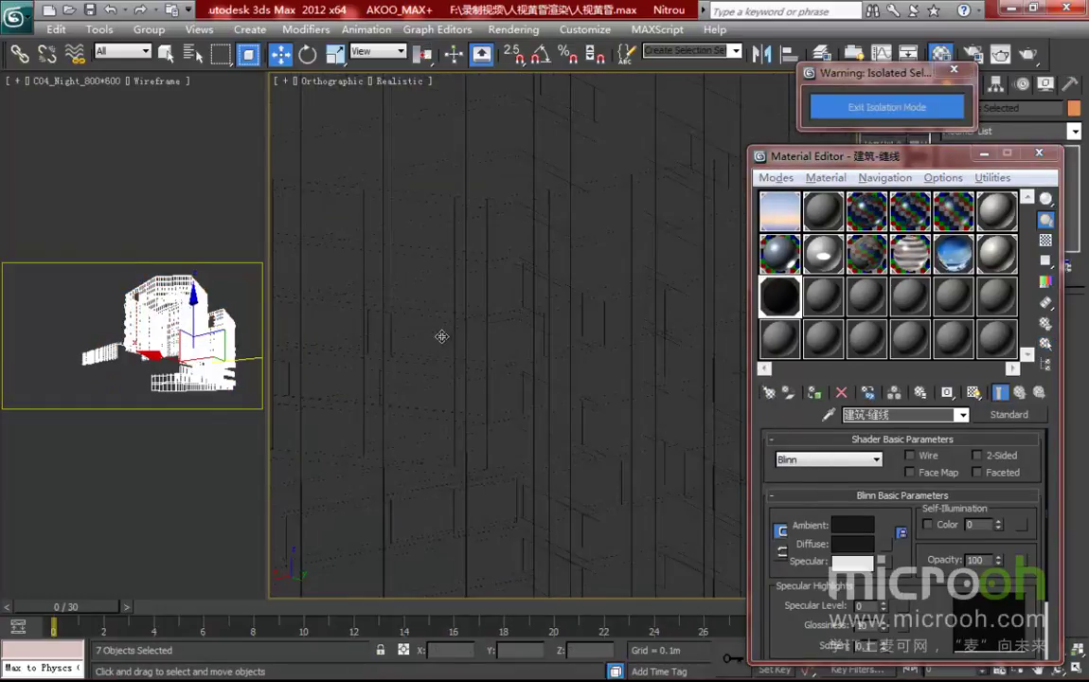
middle_click_drag(403, 345, 683, 310)
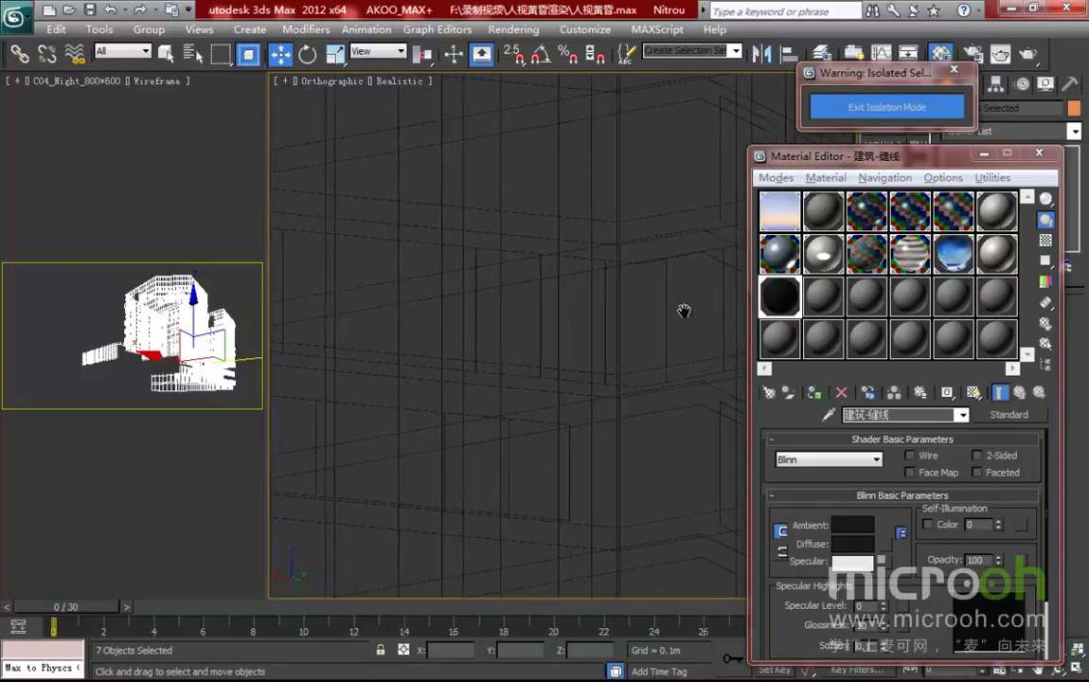
middle_click_drag(565, 317, 540, 318, "alt")
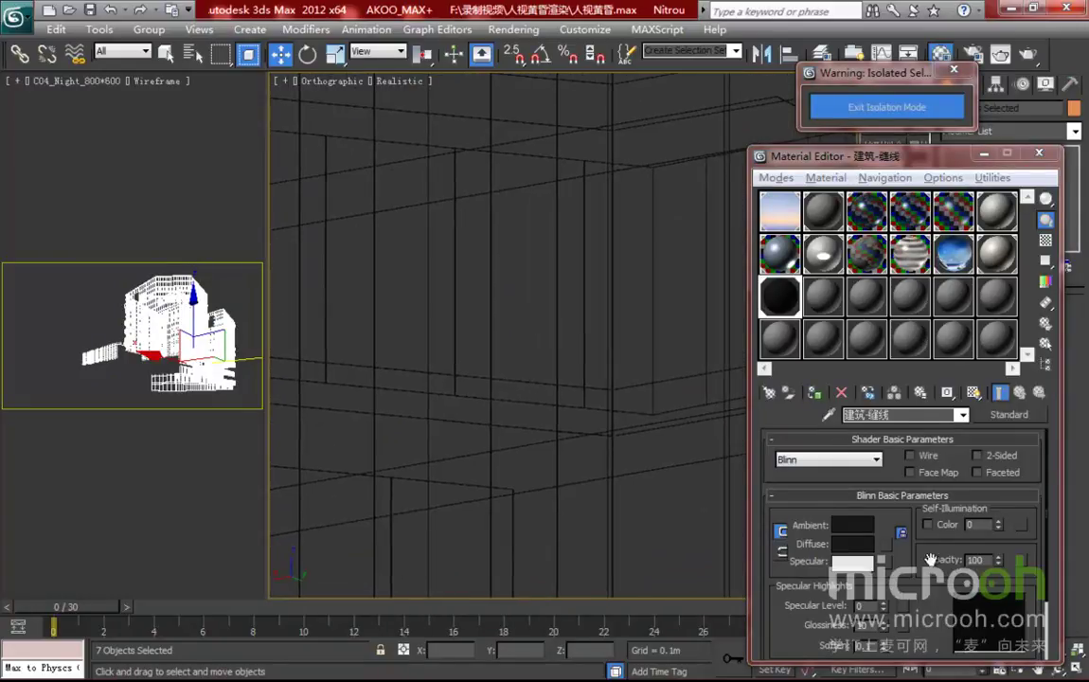
left_click_drag(925, 595, 925, 565)
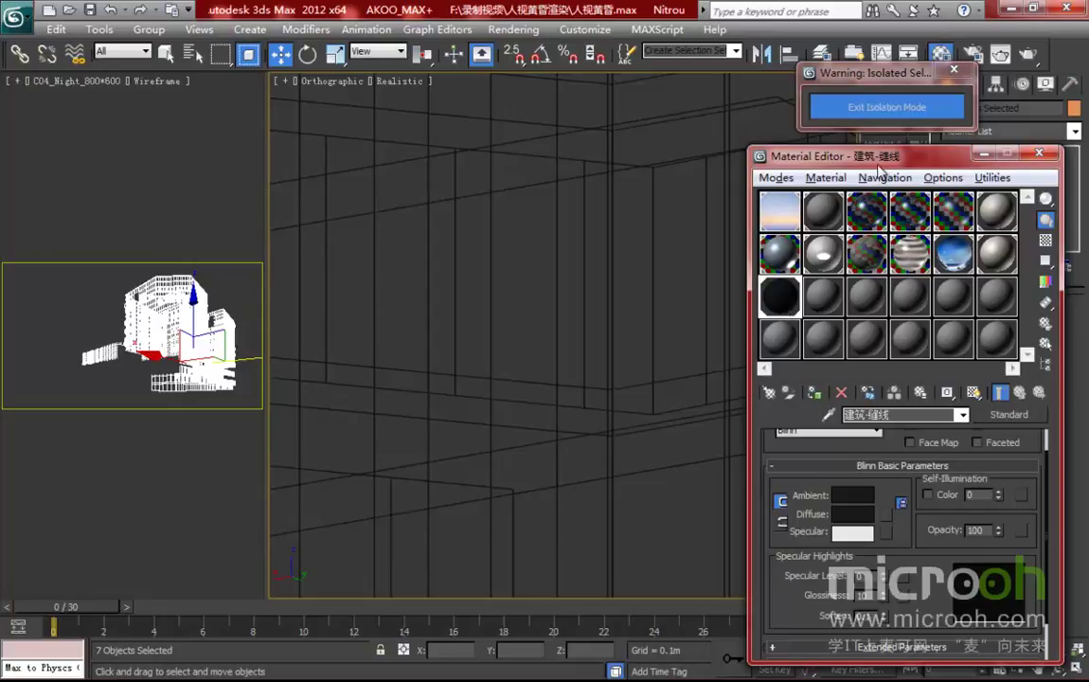
left_click_drag(878, 169, 863, 127)
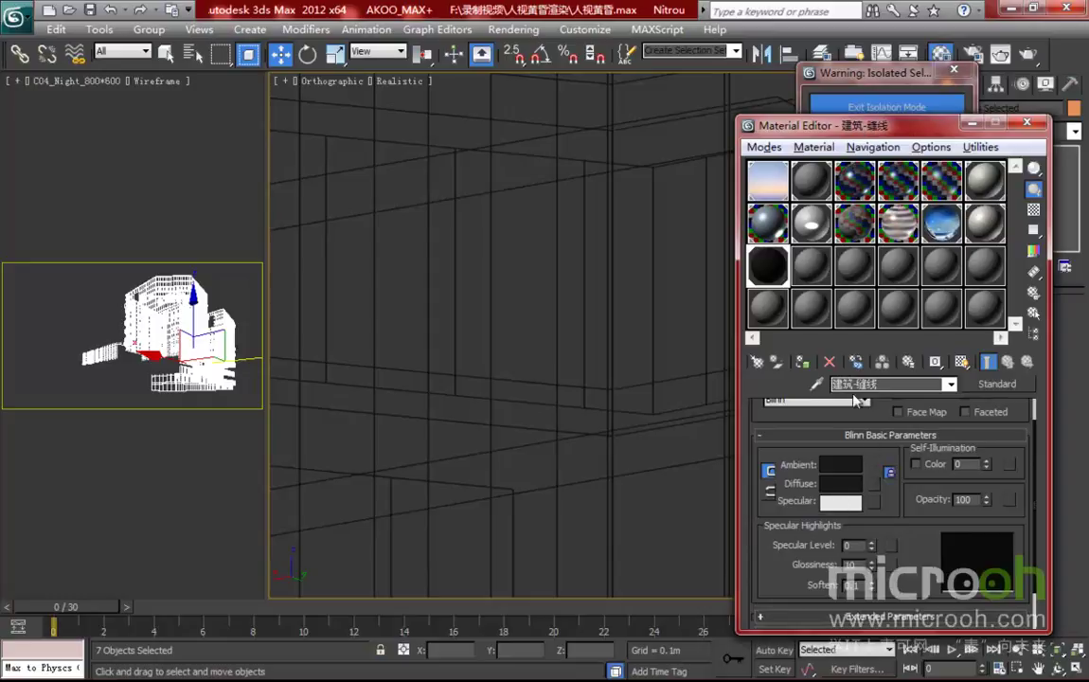
left_click(841, 464)
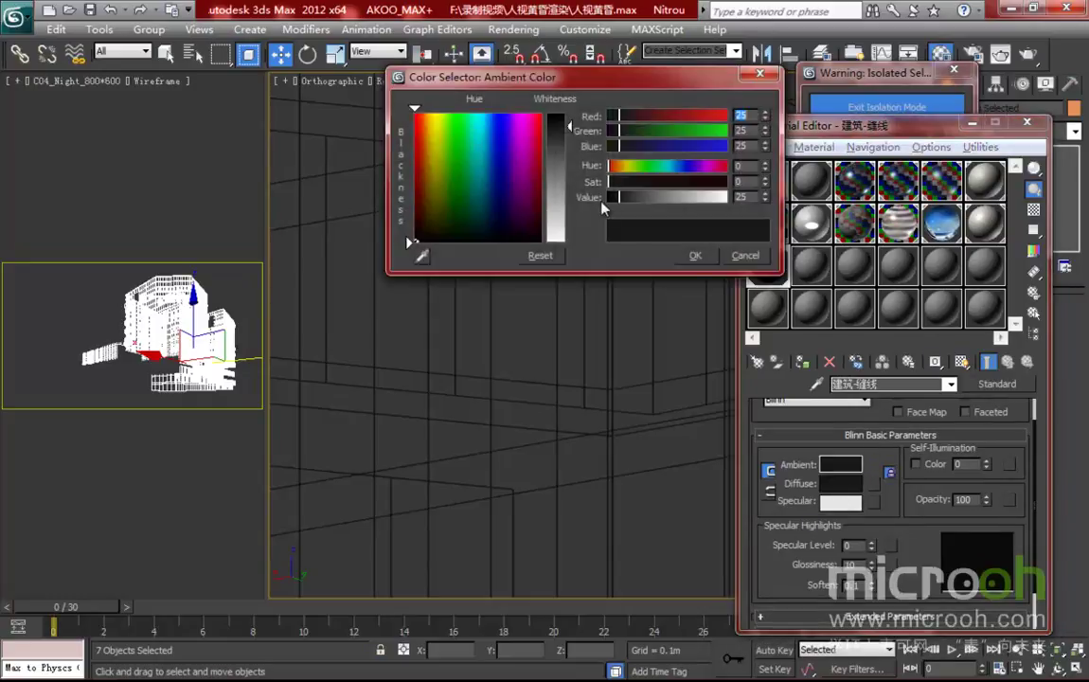
left_click(696, 256)
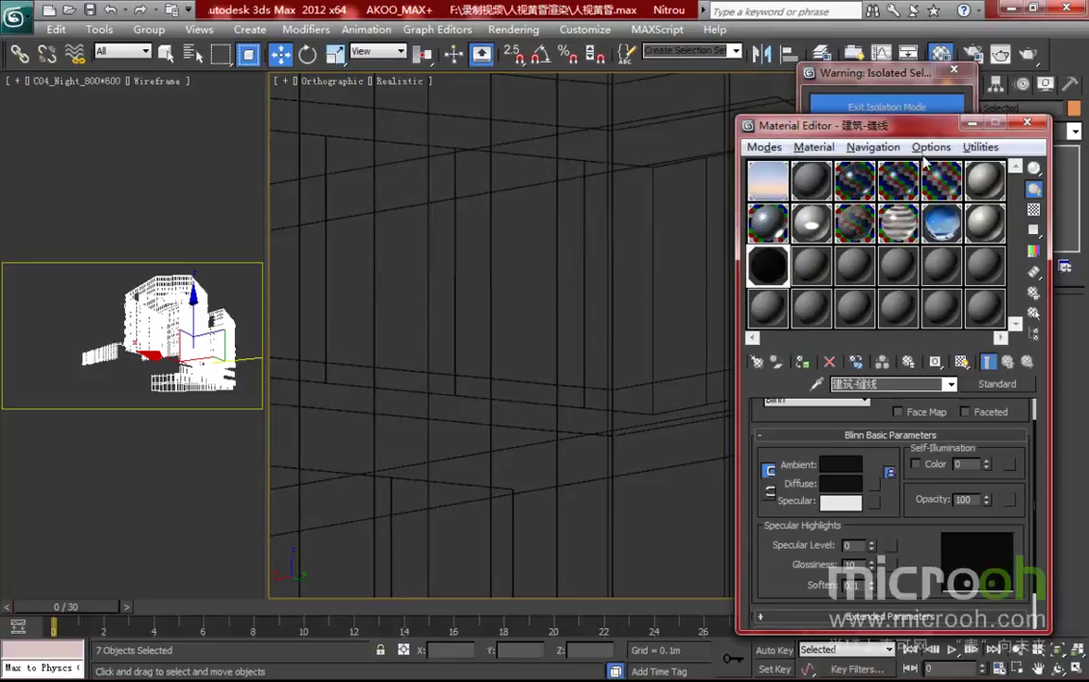
Exit isolation mode and hide the facade seam lines.
left_click_drag(881, 126, 921, 142)
left_click(842, 106)
right_click(691, 275)
left_click(710, 214)
Pick the material of the horizontal bands on the upper tower facade into the next unused sample slot.
middle_click_drag(595, 233, 635, 381)
scroll(635, 381, "down", 5)
scroll(635, 379, "down", 5)
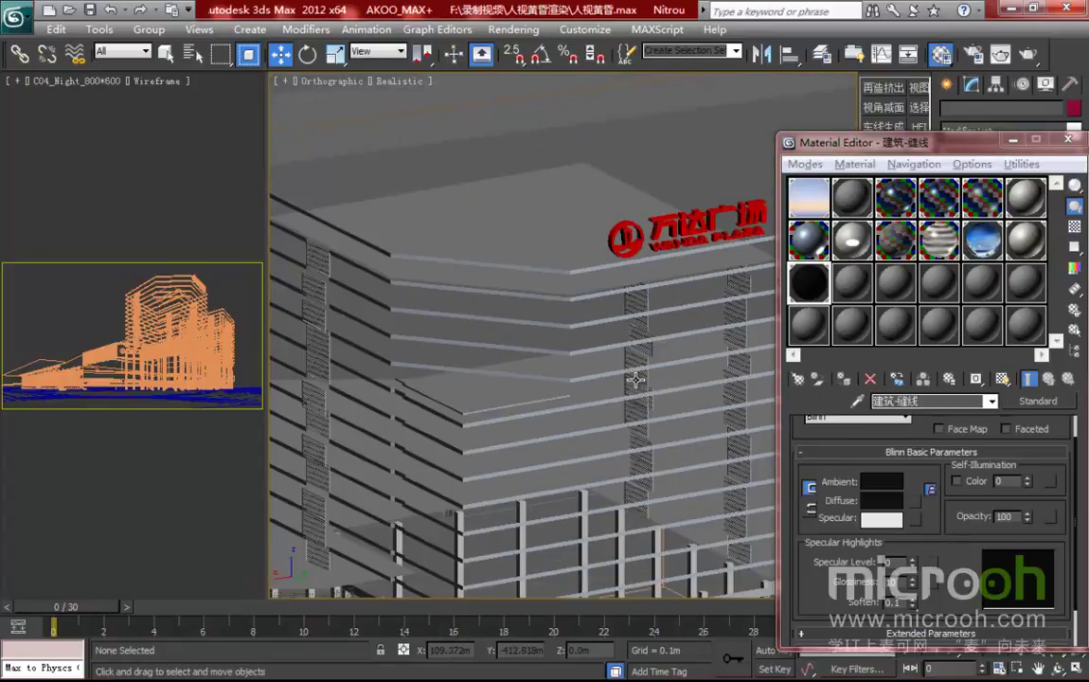
middle_click_drag(508, 365, 573, 265)
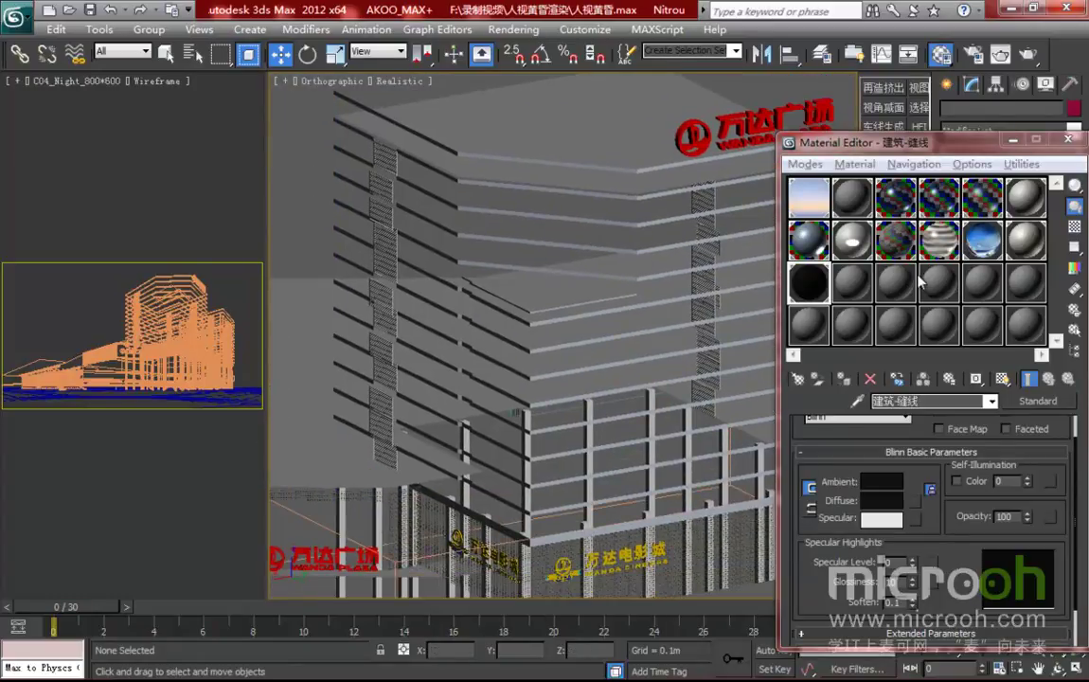
left_click(853, 283)
left_click(857, 401)
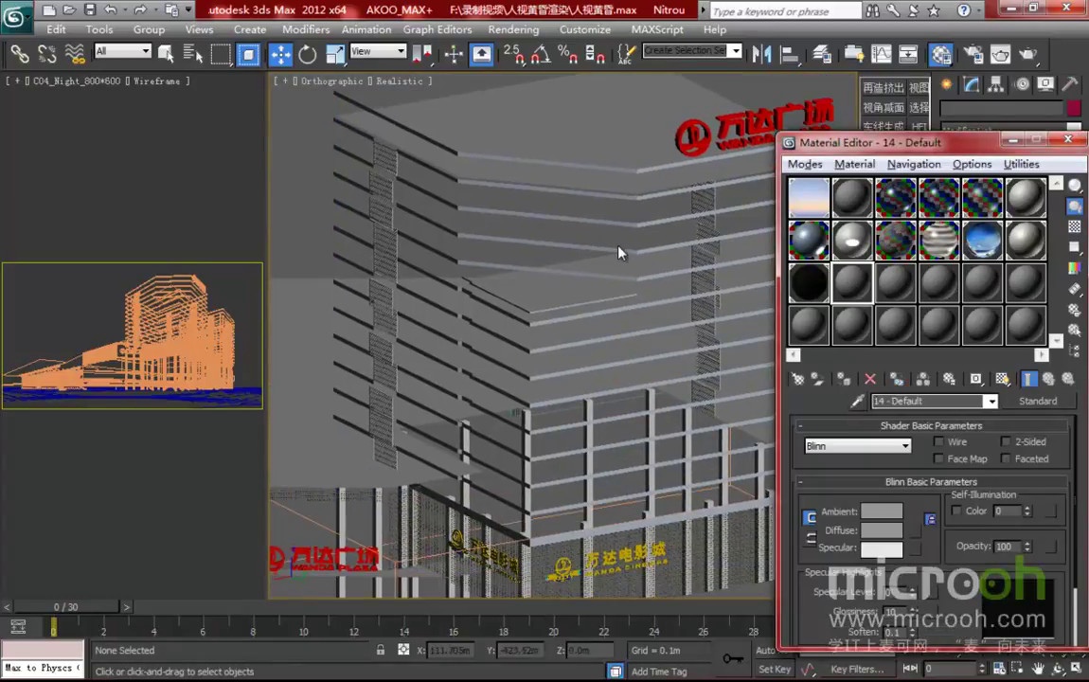
left_click(563, 185)
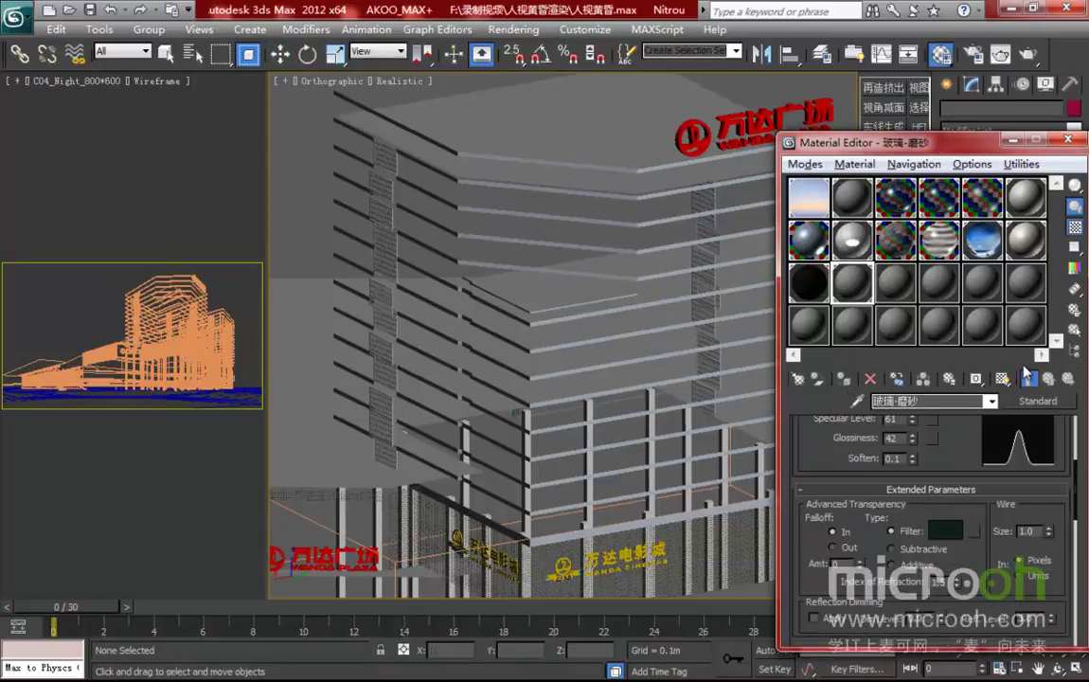
key("w")
Select the object that uses the 玻璃-磨砂 material and isolate it.
left_click(1075, 329)
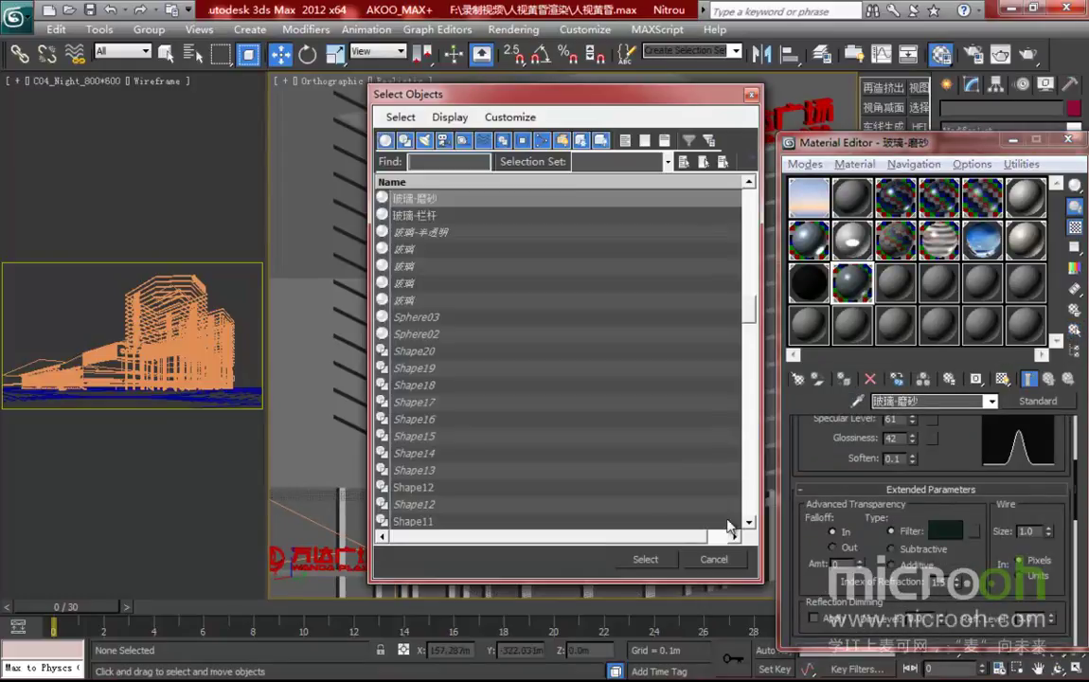
left_click(648, 565)
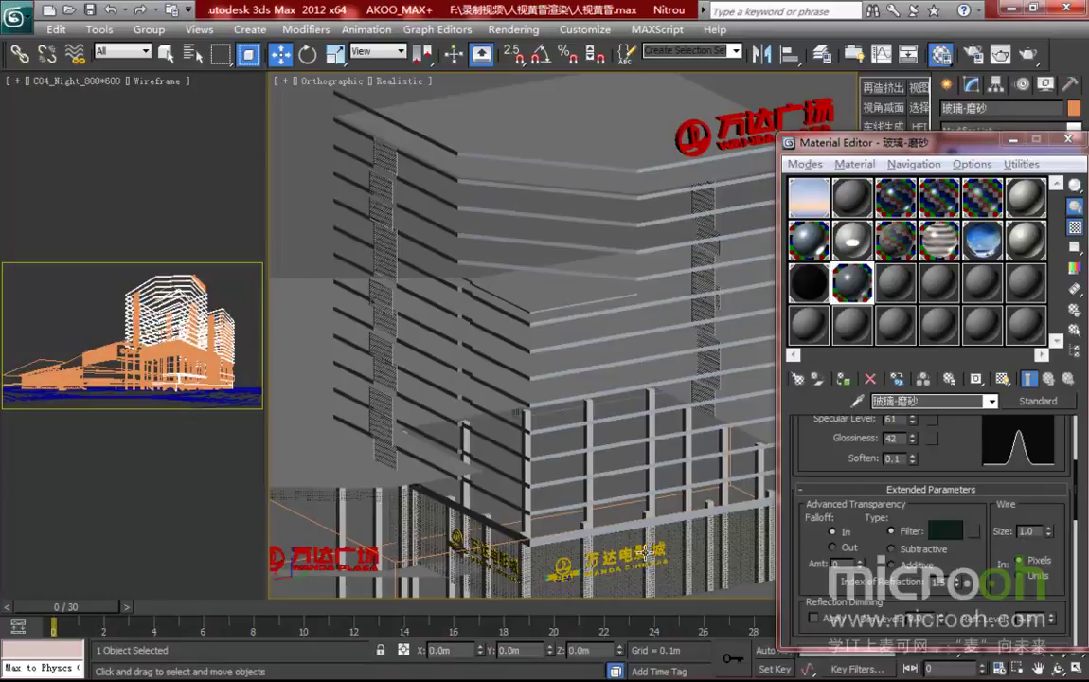
key("alt+q")
middle_click_drag(573, 384, 656, 391, "alt")
Add a VRayMap to the reflection of the 玻璃-磨砂 material and set the reflection amount to 20.
left_click_drag(970, 439, 948, 496)
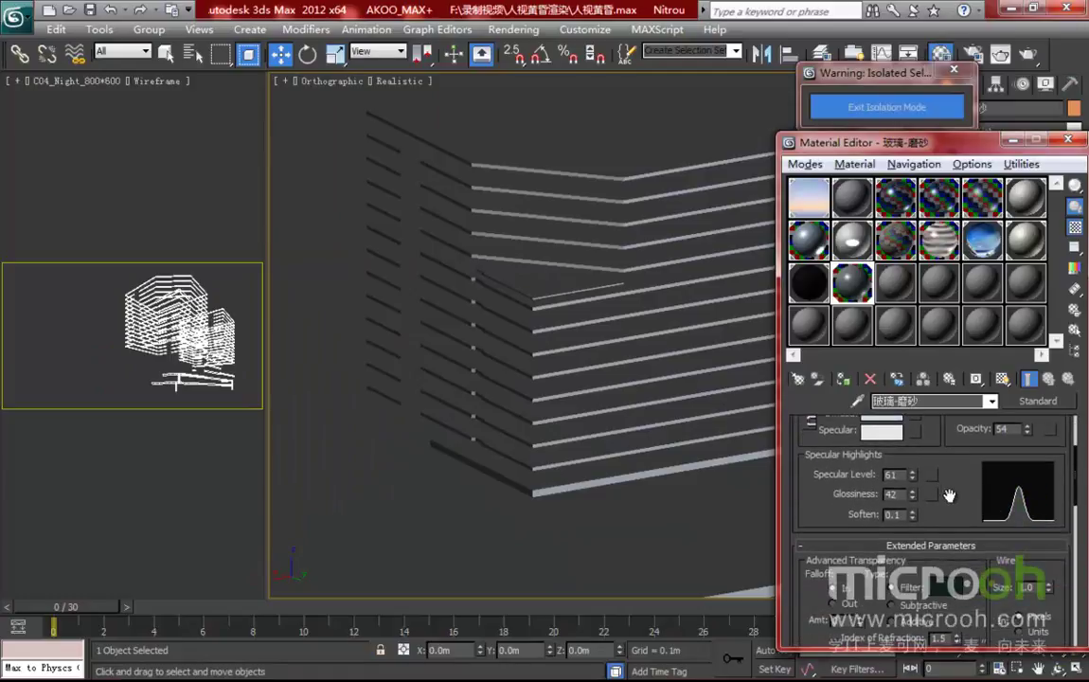
left_click_drag(795, 142, 733, 111)
left_click_drag(905, 440, 887, 459)
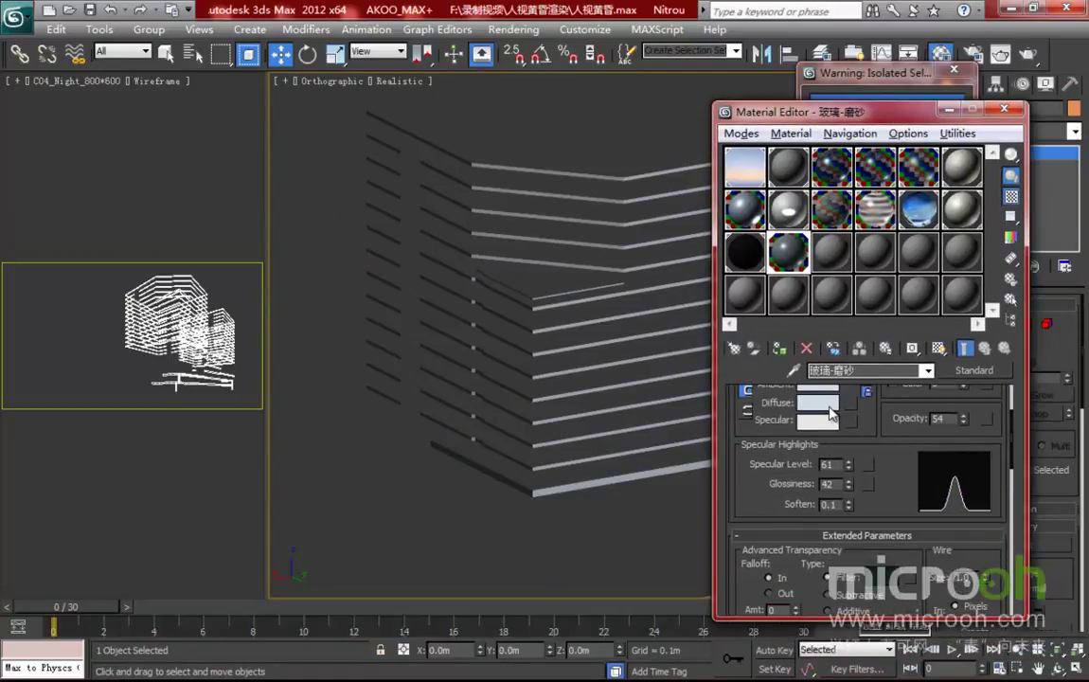
left_click_drag(910, 504, 952, 178)
left_click(925, 562)
scroll(495, 400, "down", 3)
scroll(495, 401, "down", 9)
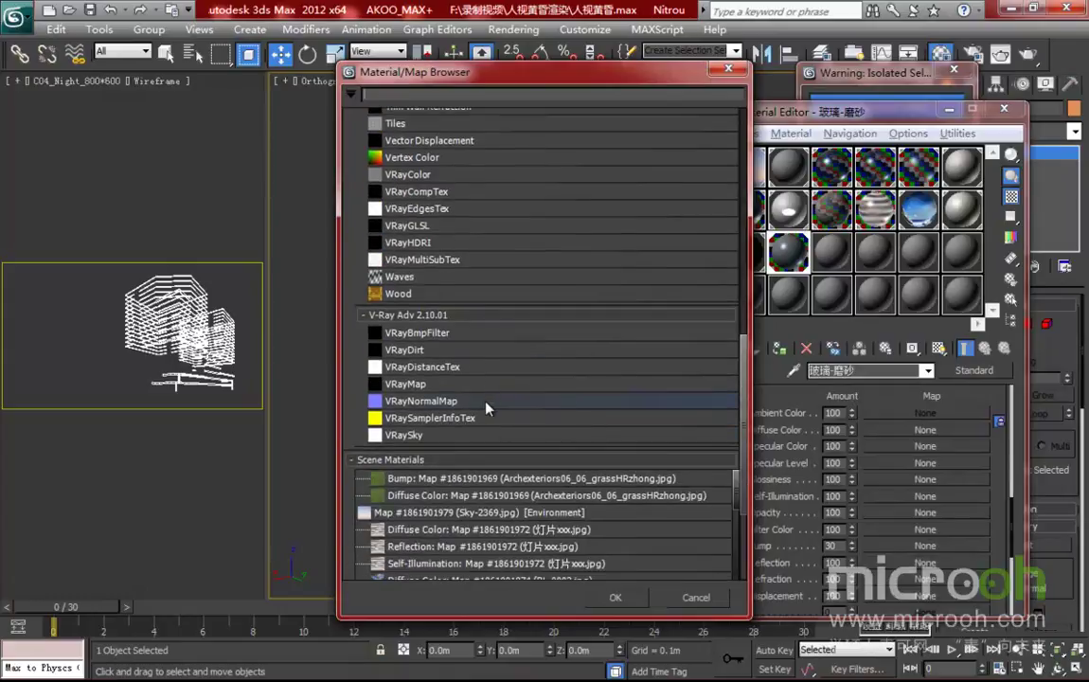
left_click(426, 383)
double_click(426, 383)
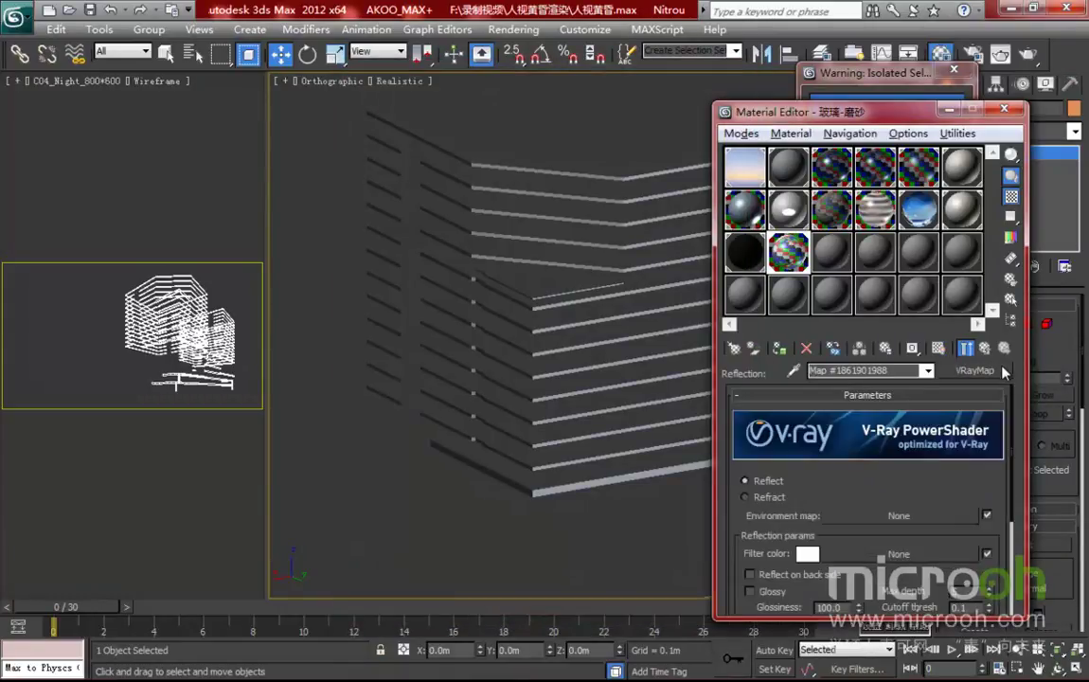
key("Up")
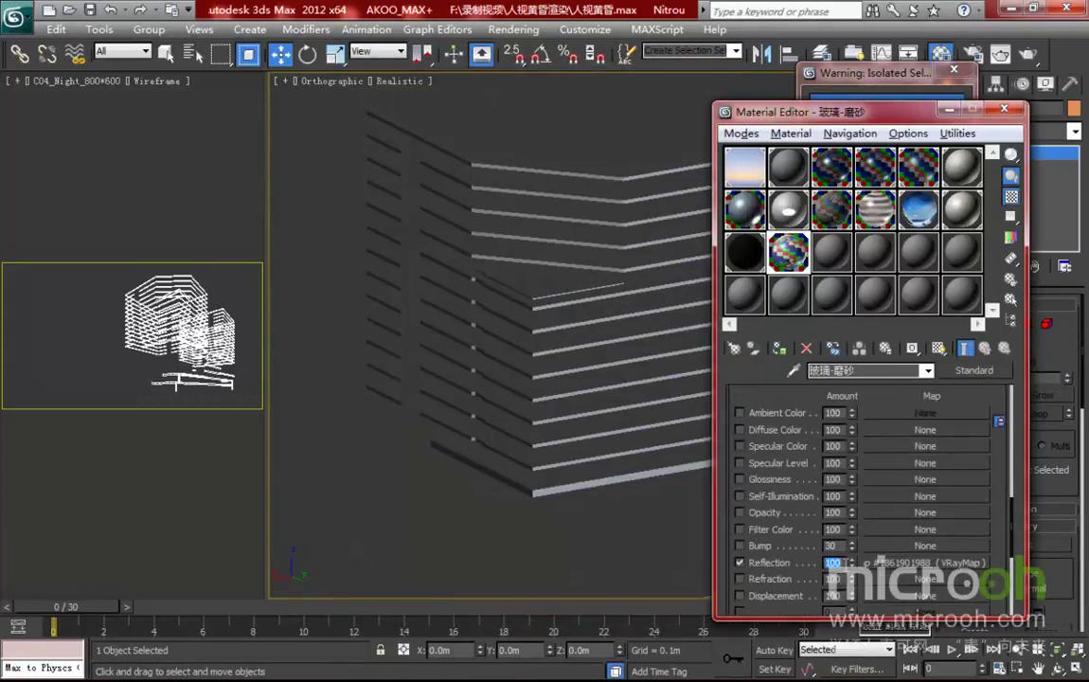
double_click(831, 562)
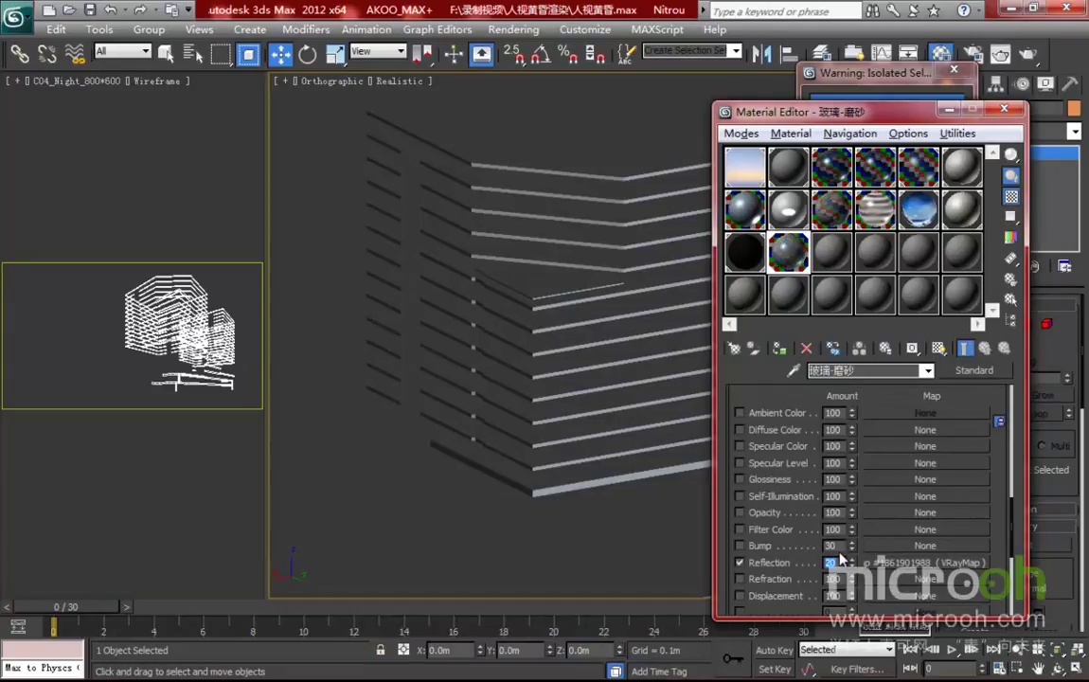
Exit isolation mode and hide the horizontal frosted-glass bands of the towers.
left_click_drag(871, 121, 901, 153)
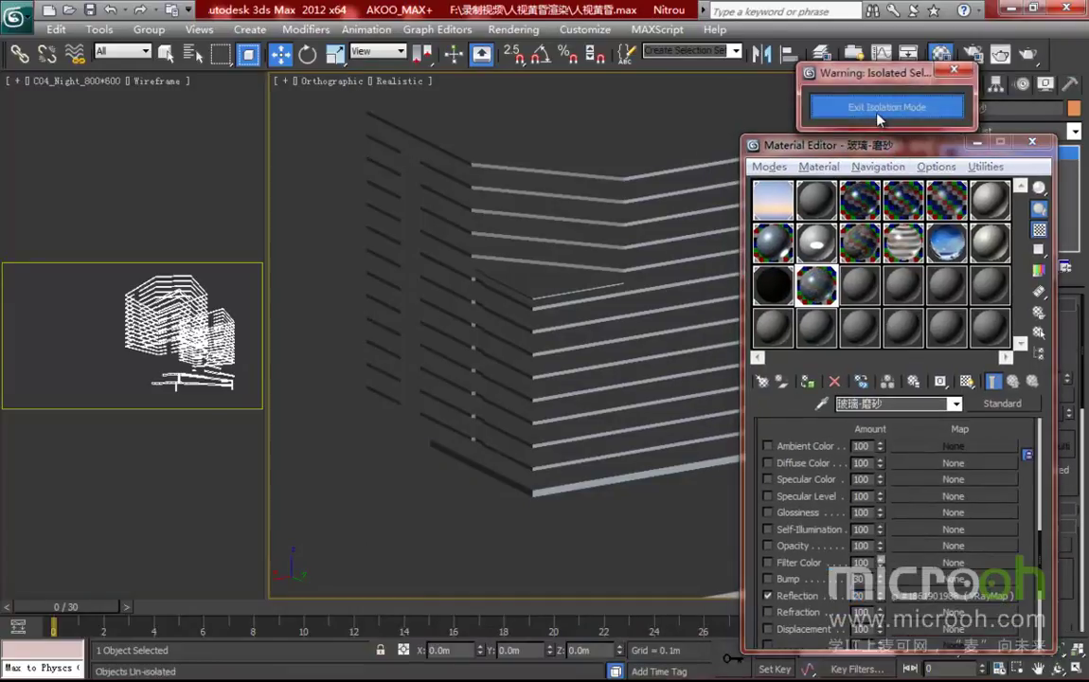
left_click(893, 107)
right_click(509, 376)
left_click(566, 332)
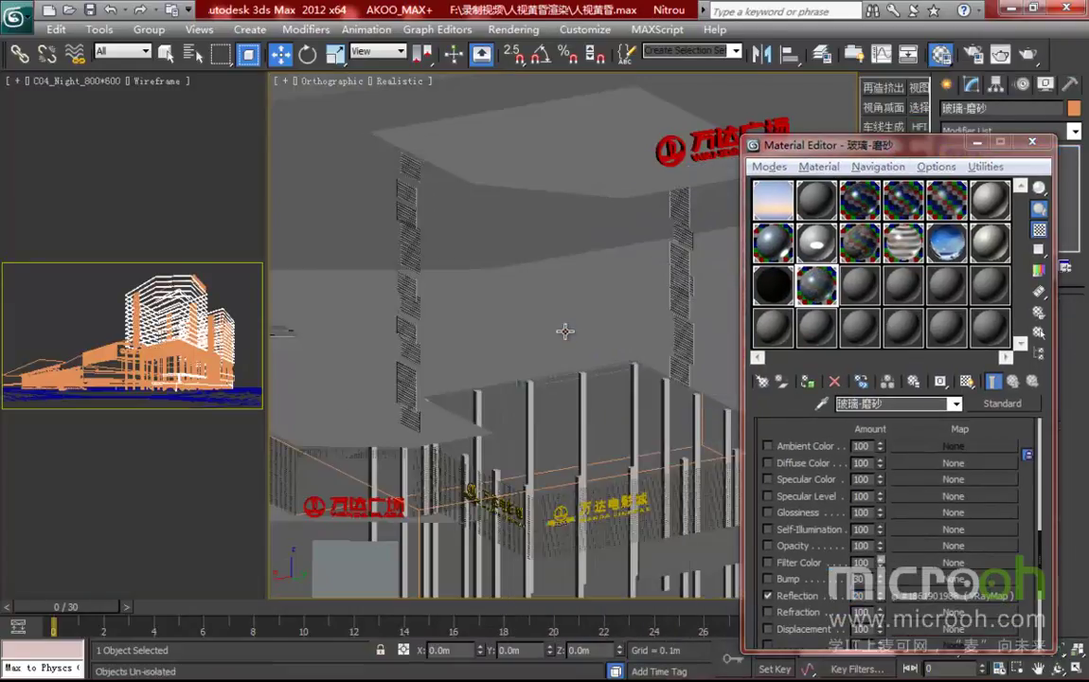
Sample the 建筑-顶 material from the scene around the tower's louvre panels into the next unused sample slot.
middle_click_drag(571, 425, 595, 448)
scroll(479, 284, "up", 2)
scroll(596, 448, "up", 4)
left_click(872, 288)
left_click(820, 403)
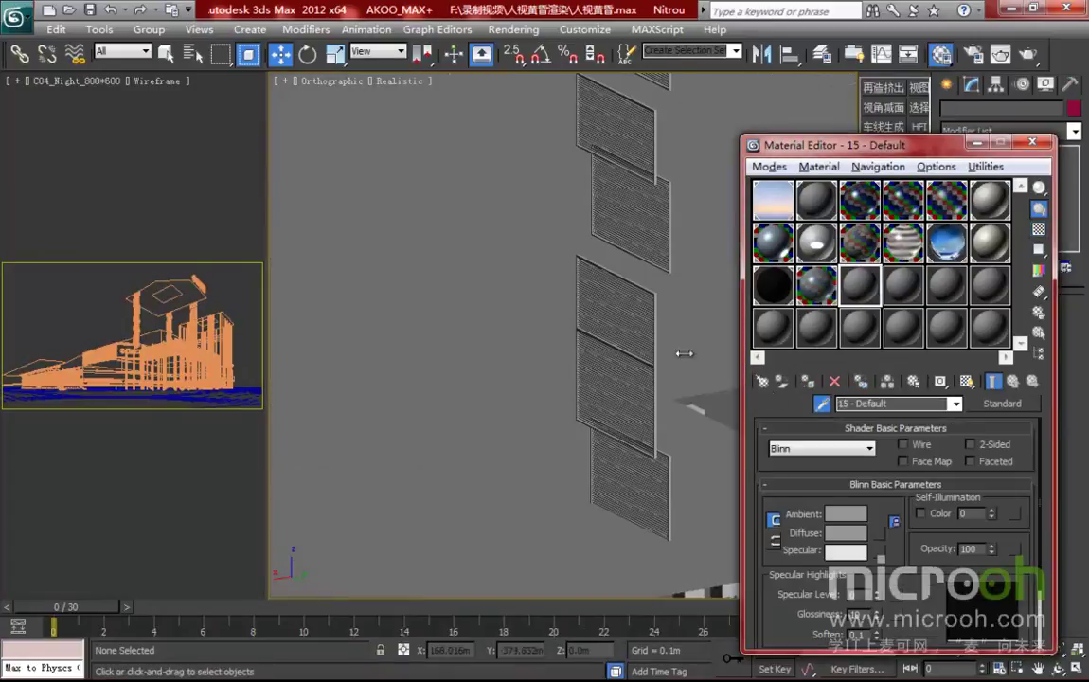
left_click(611, 305)
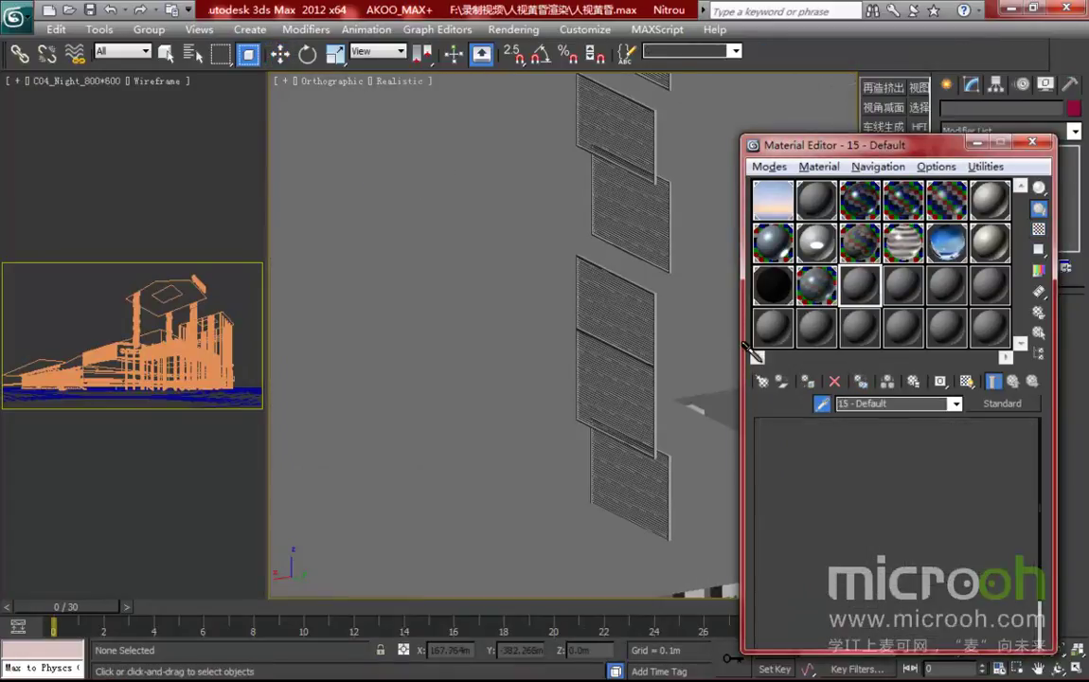
Select all objects that use the 建筑-顶 material and isolate them.
left_click(1038, 332)
left_click(645, 559)
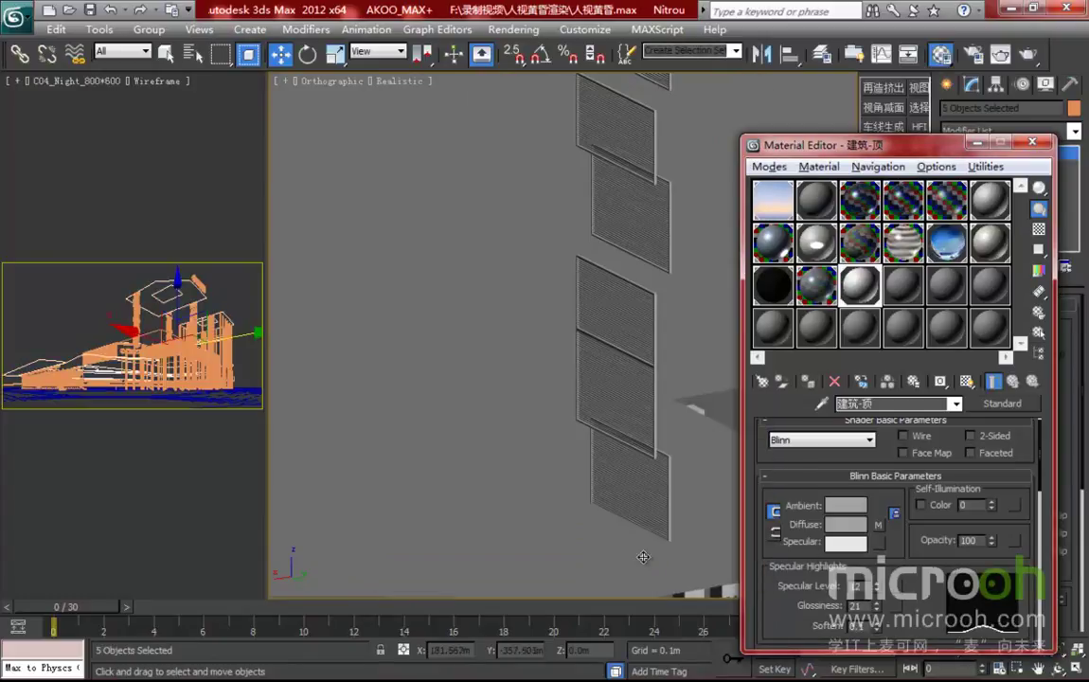
key("alt+q")
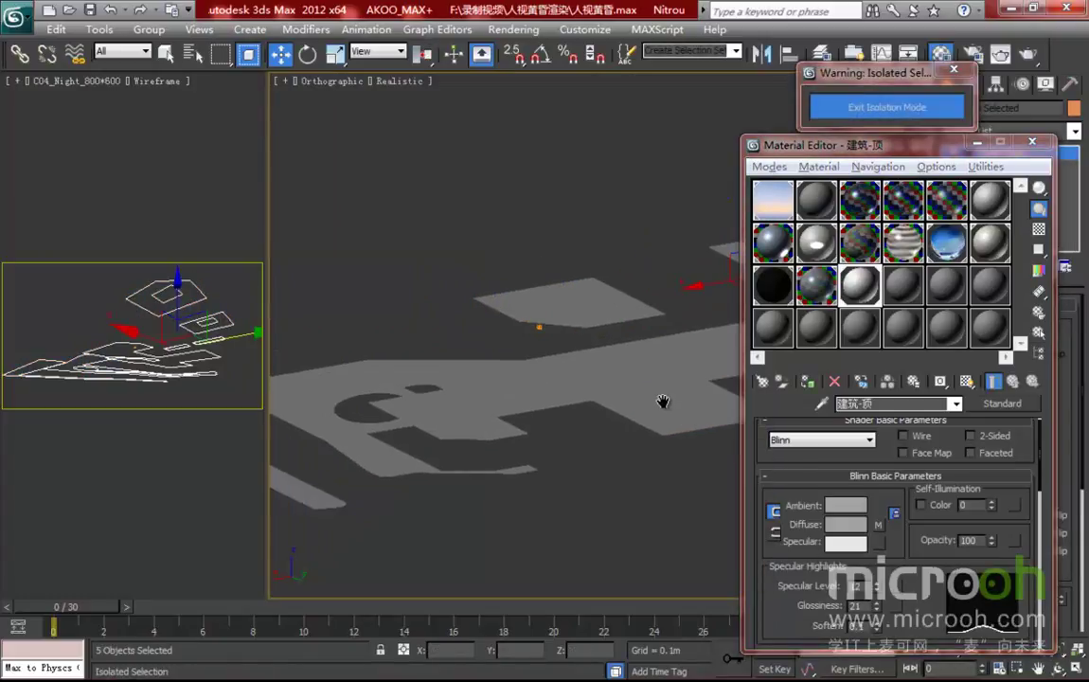
Exit isolation mode and hide the building's roof surfaces.
key("alt+q")
right_click(573, 370)
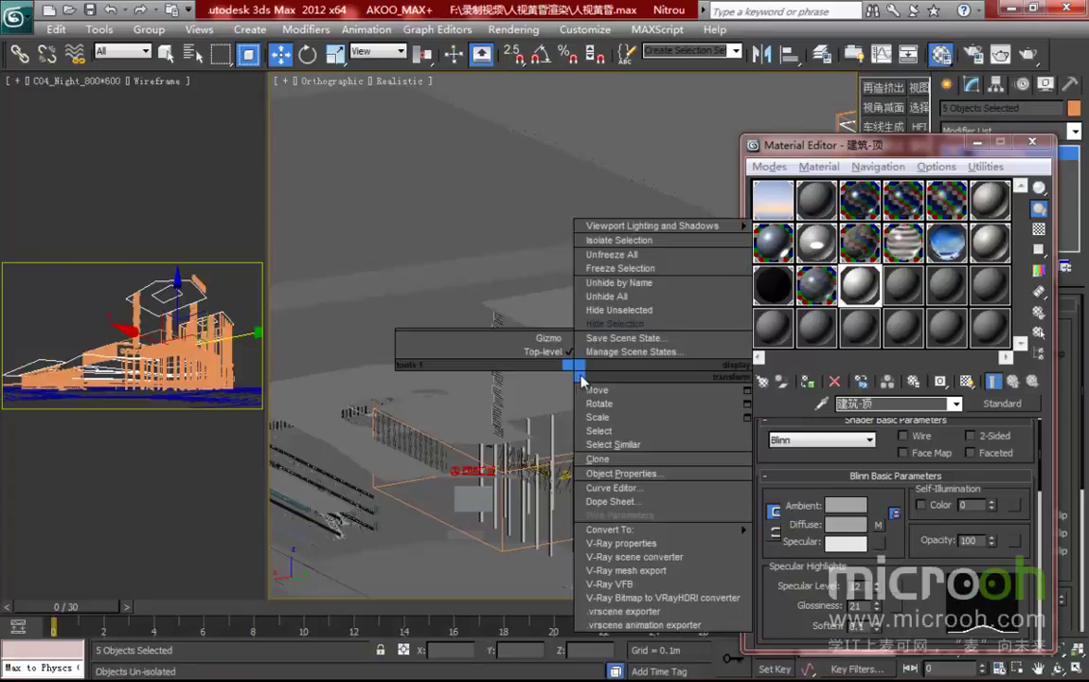
left_click(620, 326)
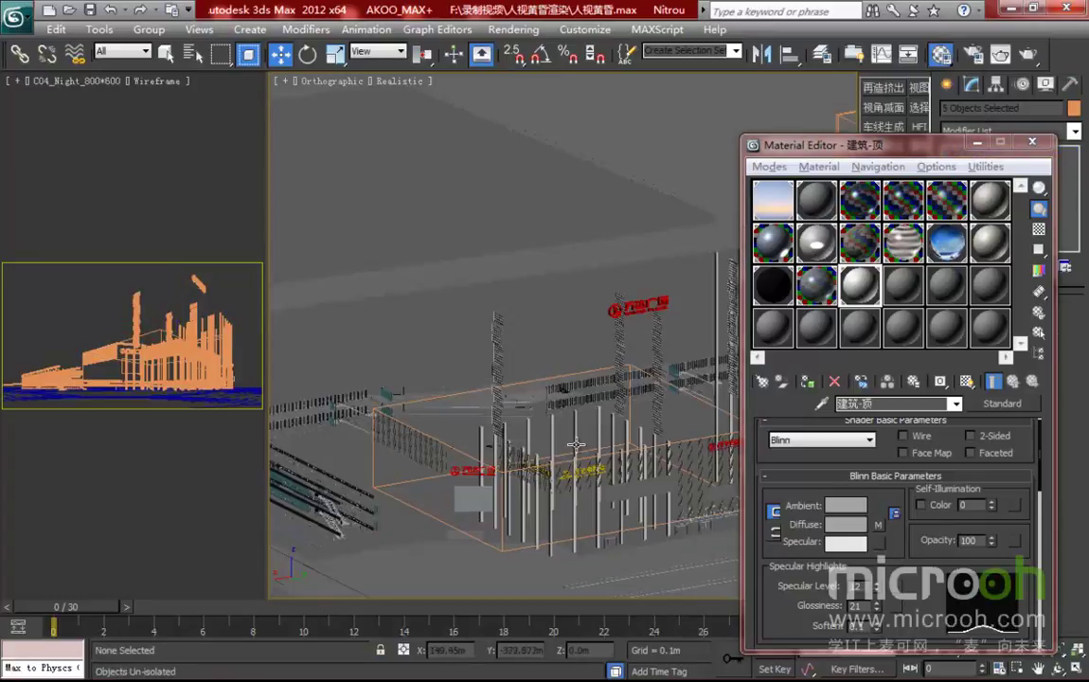
Pick the material of the vertical louvre strip on the tower into the next unused sample slot.
scroll(462, 433, "up", 5)
left_click(902, 295)
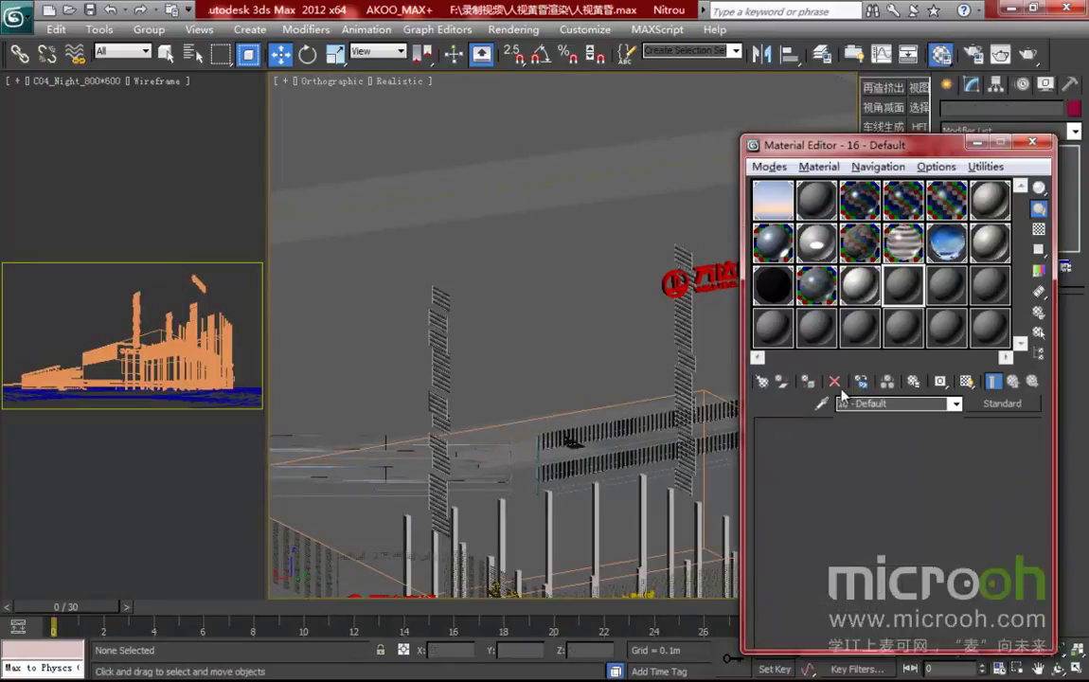
left_click(437, 328)
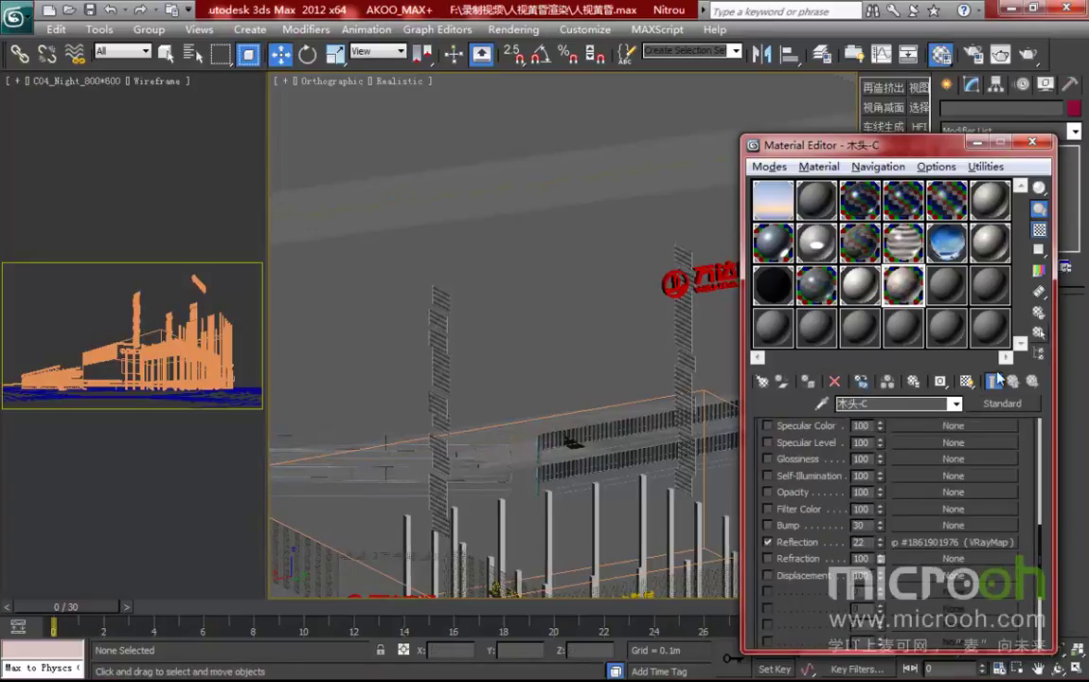
Select the objects that use the 木头-C material and isolate them for a close view of the louvre panels.
left_click(1039, 336)
left_click(639, 560)
key("alt+q")
middle_click_drag(483, 375, 617, 406)
scroll(457, 420, "up", 4)
middle_click_drag(335, 411, 634, 316)
scroll(636, 318, "up", 2)
middle_click_drag(697, 340, 321, 321)
scroll(1030, 452, "up", 10)
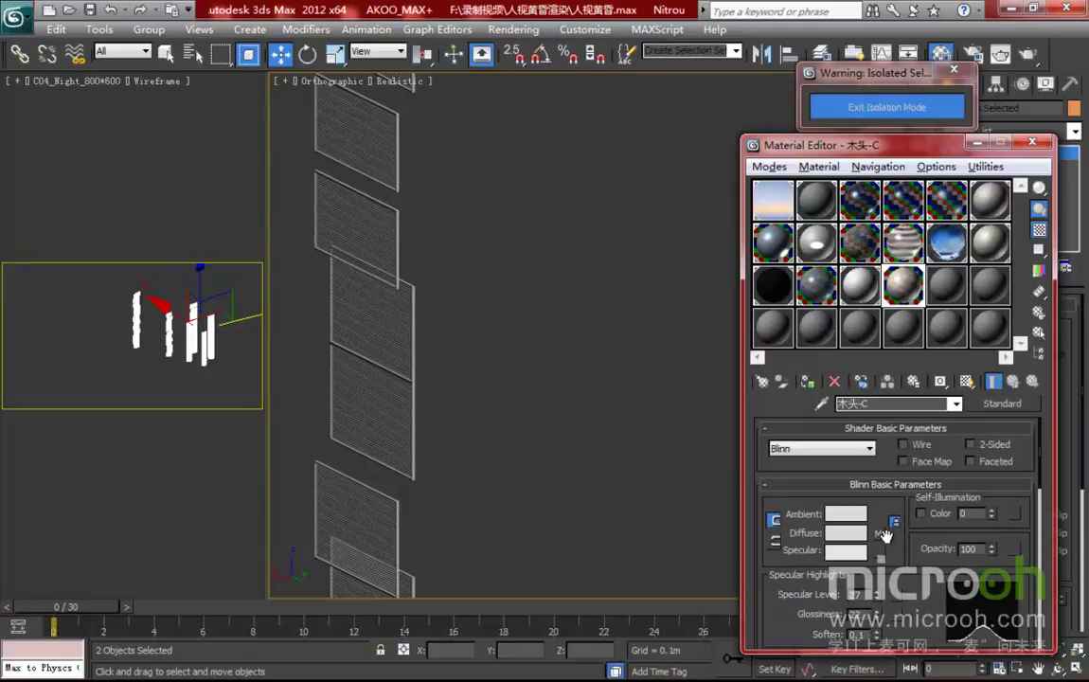
Examine the MT-0101.jpg wood bitmap used as the diffuse map of the 木头-C material.
left_click(887, 535)
scroll(968, 514, "down", 5)
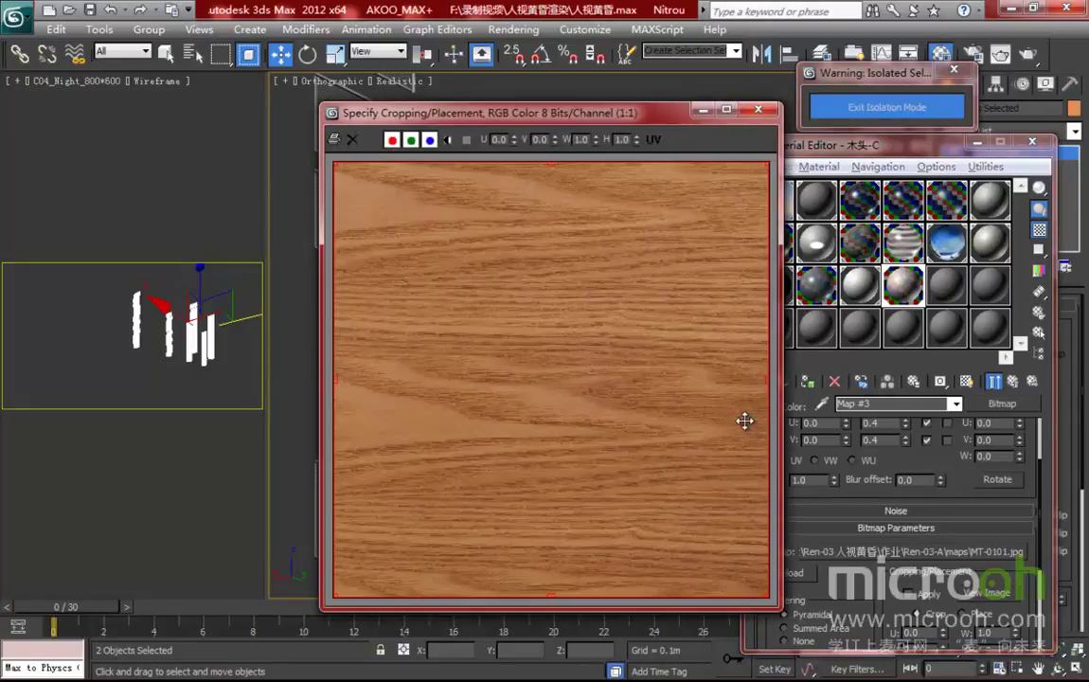
left_click(757, 109)
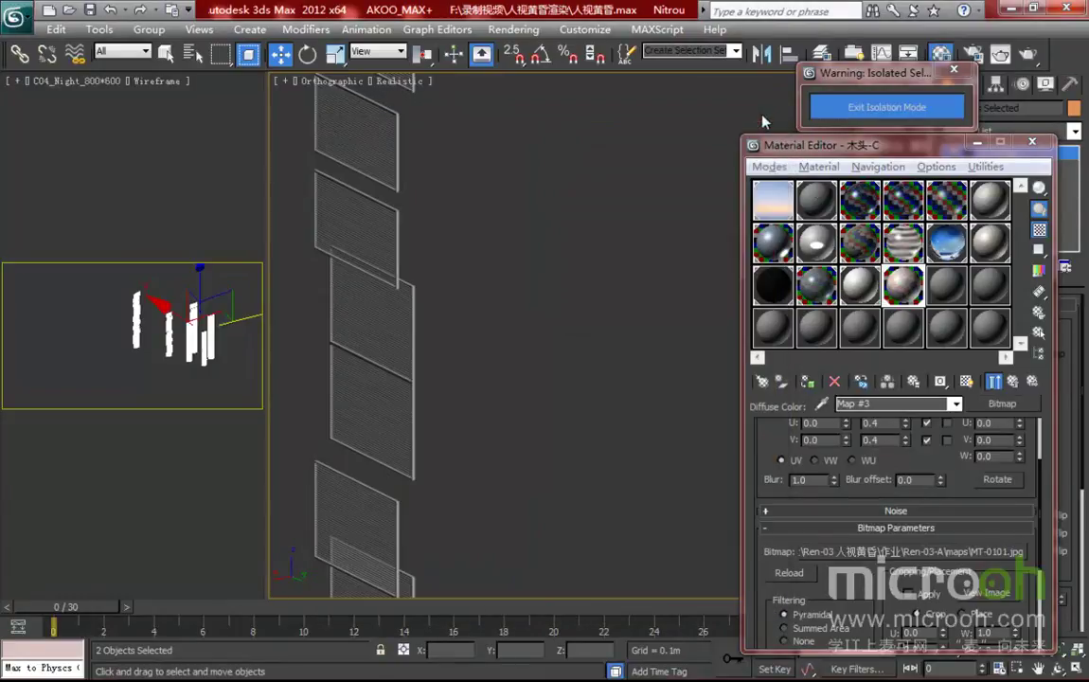
left_click(1013, 381)
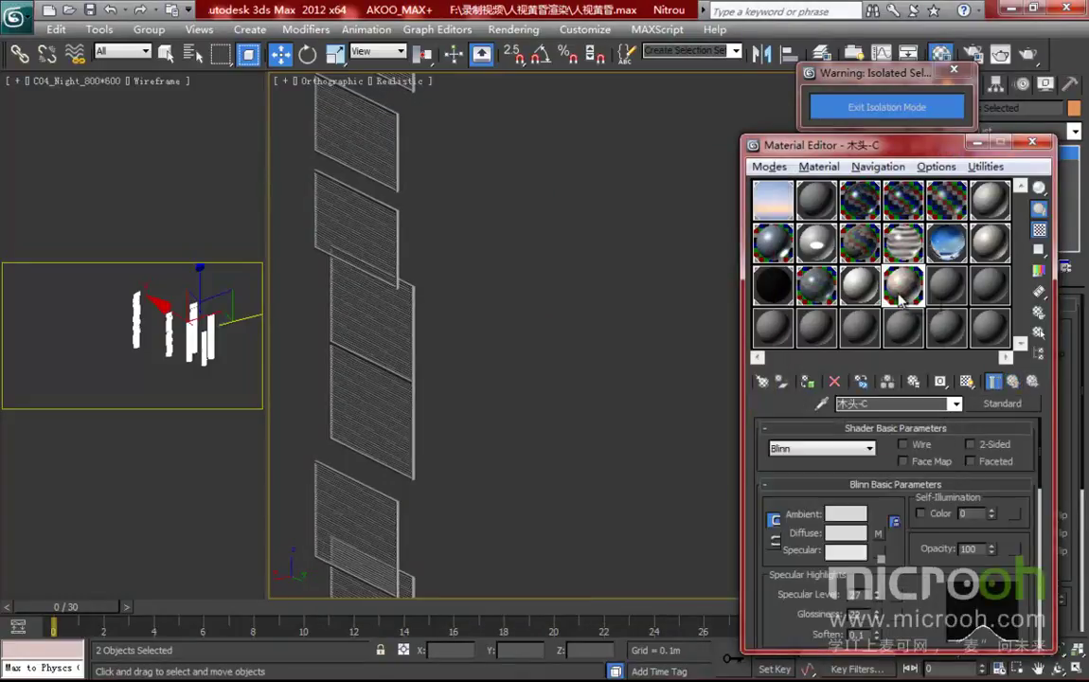
Set the reflection amount of the 木头-C material to 10 and check its enlarged sample preview.
left_click_drag(899, 149, 795, 71)
left_click_drag(821, 455, 809, 328)
scroll(822, 466, "down", 5)
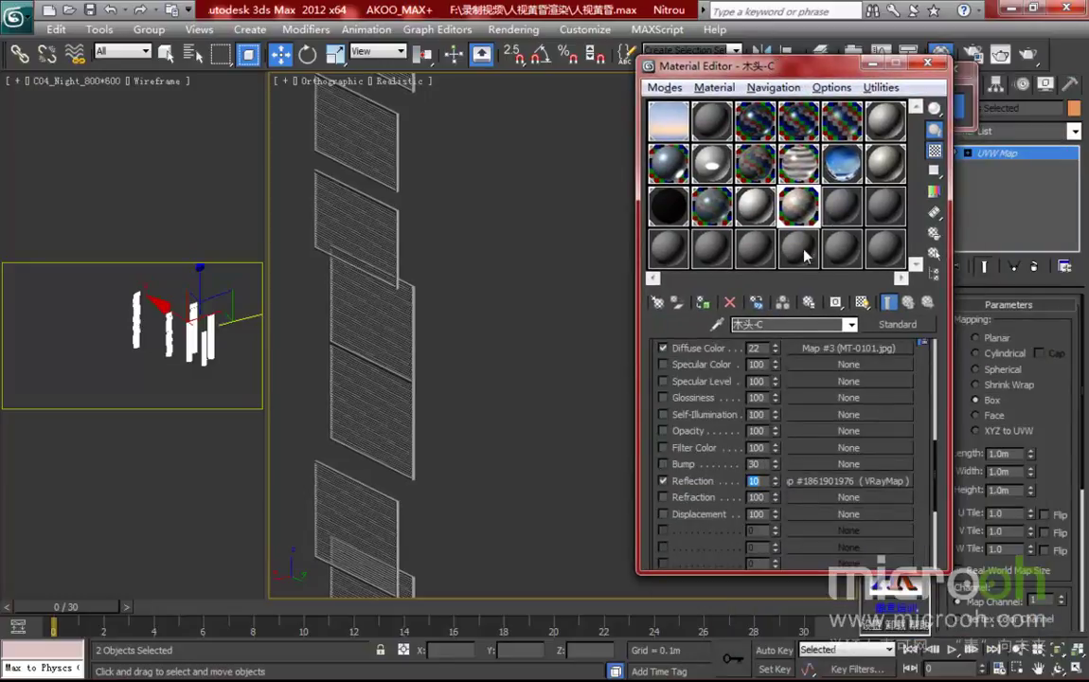
double_click(798, 204)
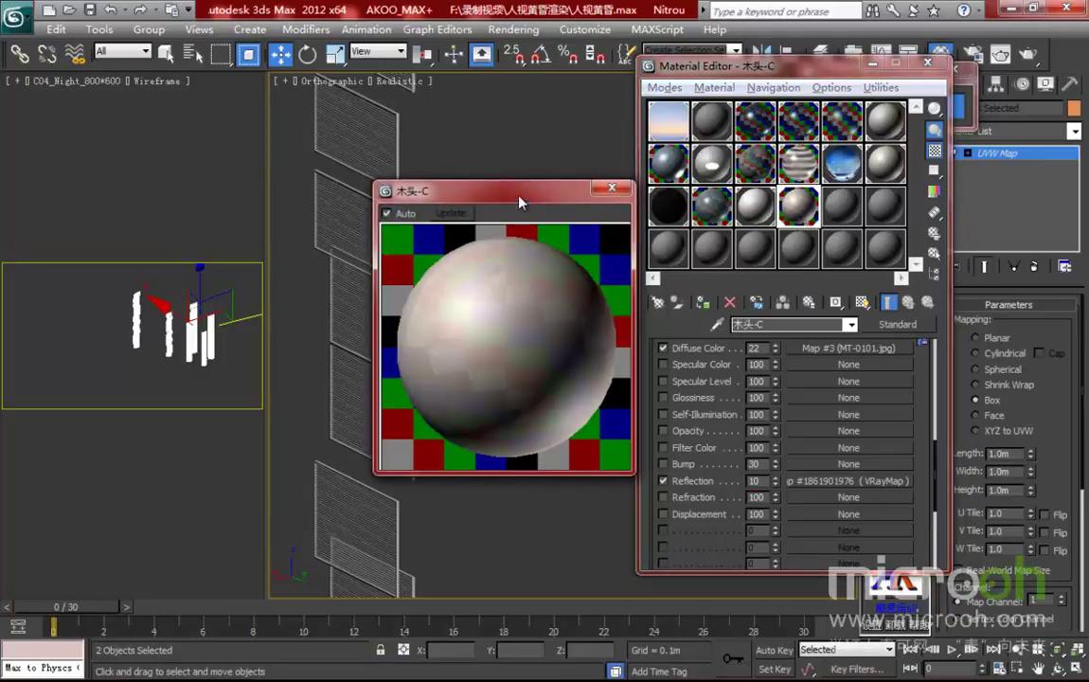
left_click_drag(470, 180, 499, 174)
left_click(641, 181)
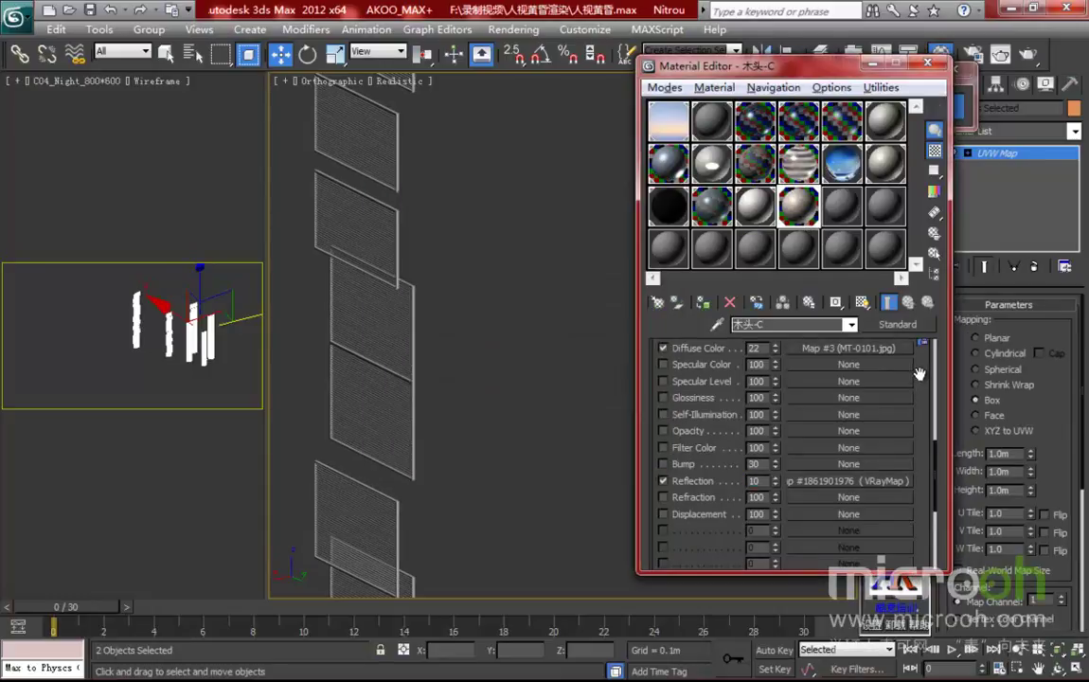
Copy the MT-0101.jpg diffuse map of 木头-C to its Bump map as an instance.
scroll(843, 388, "up", 5)
scroll(833, 417, "down", 5)
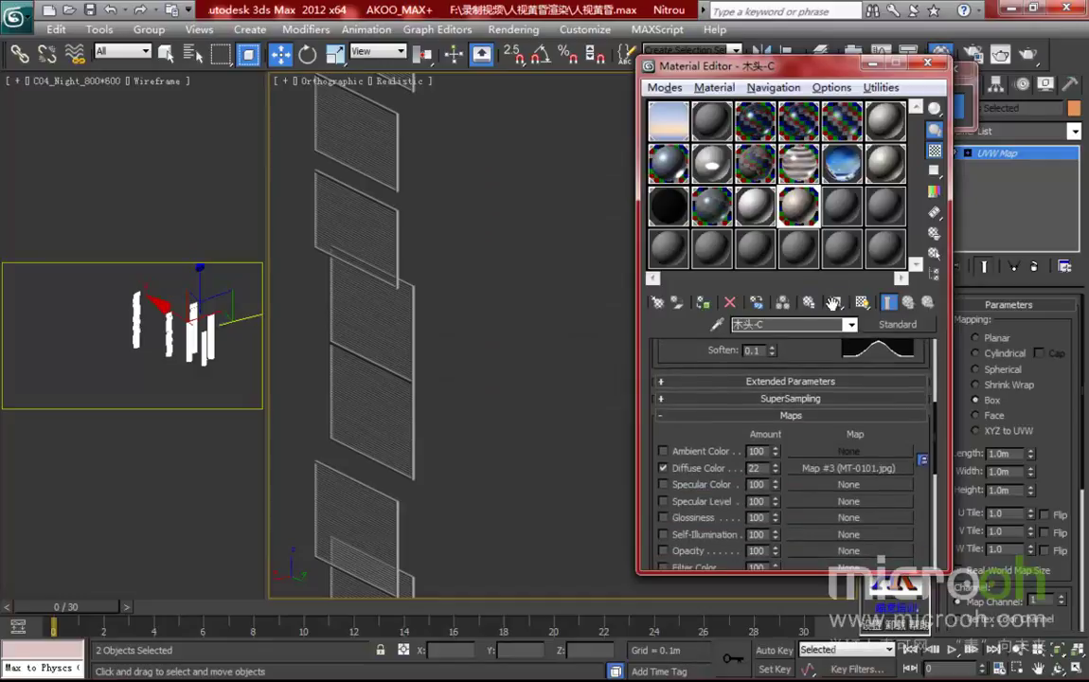
left_click_drag(835, 365, 840, 497)
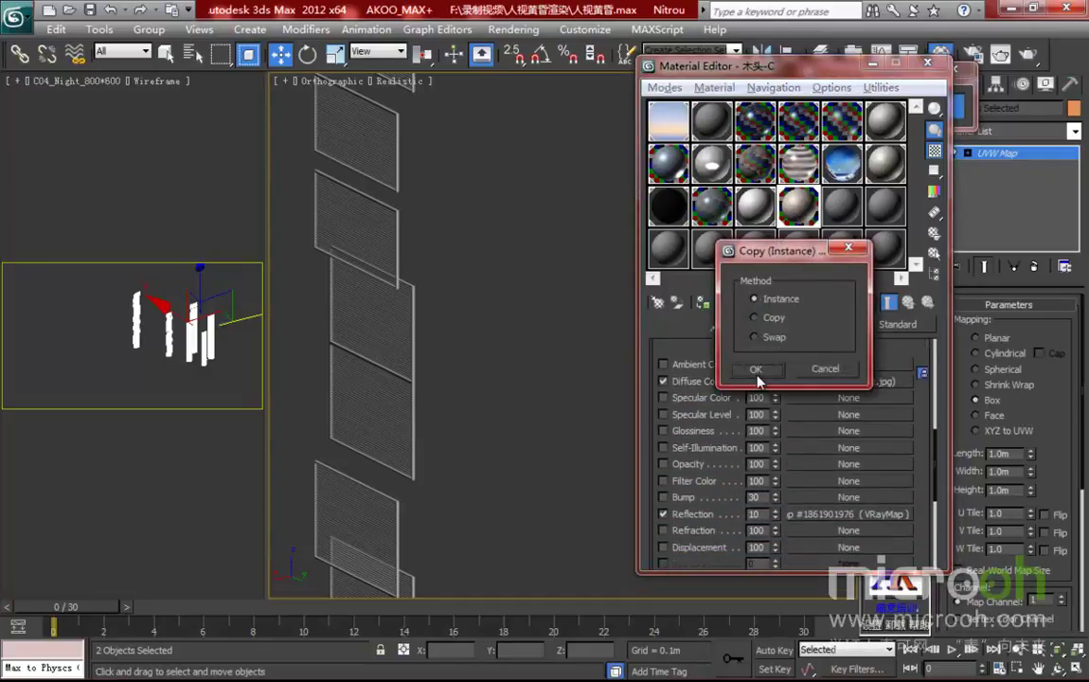
left_click(756, 369)
scroll(795, 435, "up", 3)
Exit isolation mode and hide the wooden louvre panels.
left_click_drag(792, 67, 962, 136)
left_click(887, 102)
right_click(409, 316)
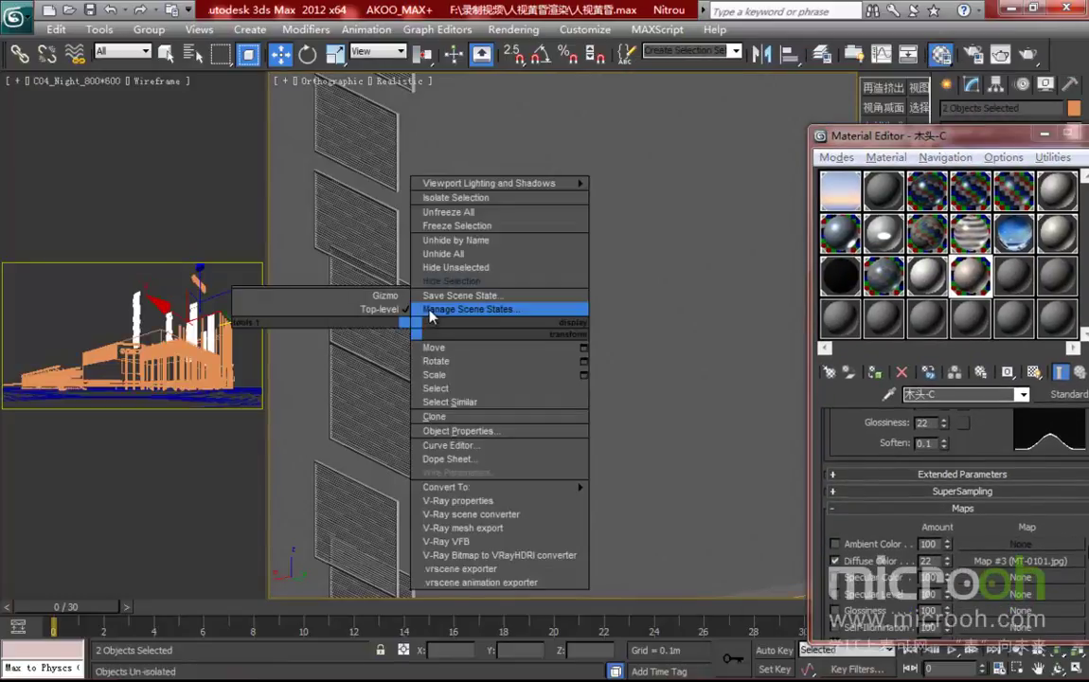
left_click(445, 282)
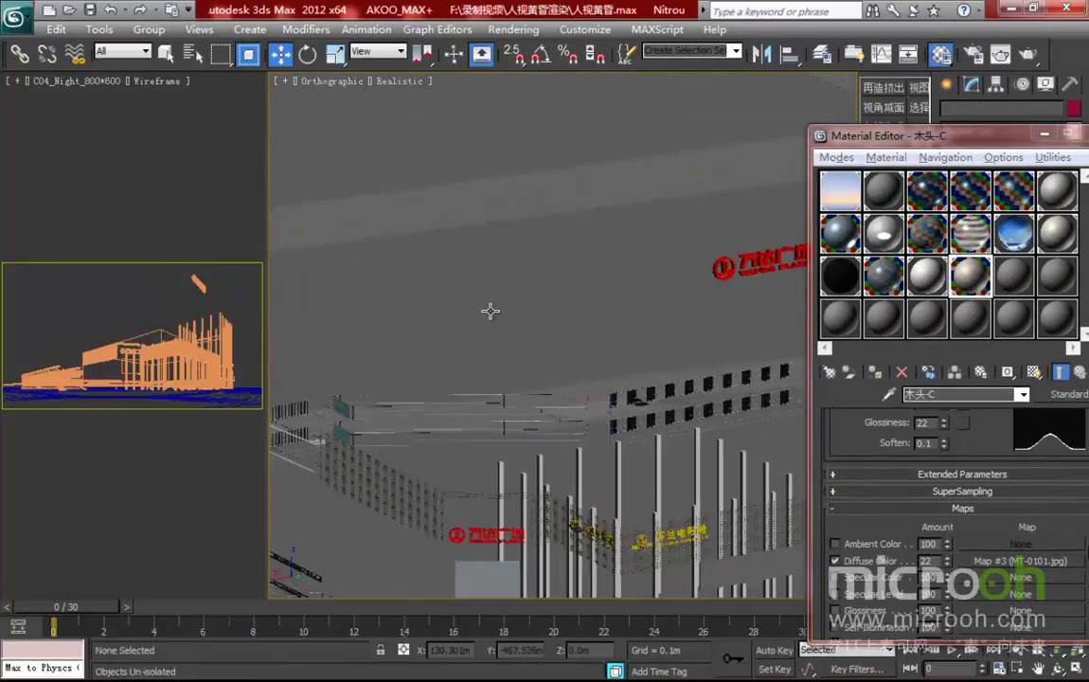
Pick the material of the vertical columns around the cinema sign facade into the next unused sample slot.
scroll(489, 310, "down", 5)
scroll(591, 377, "up", 2)
middle_click_drag(598, 326, 604, 259)
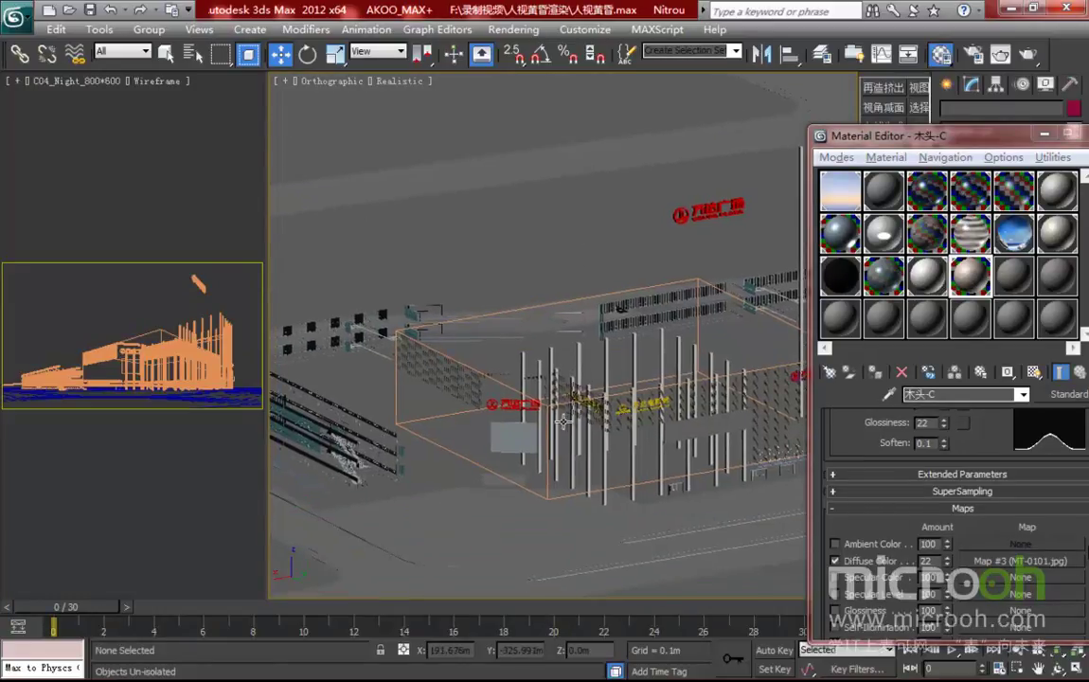
scroll(569, 419, "up", 3)
scroll(507, 356, "up", 3)
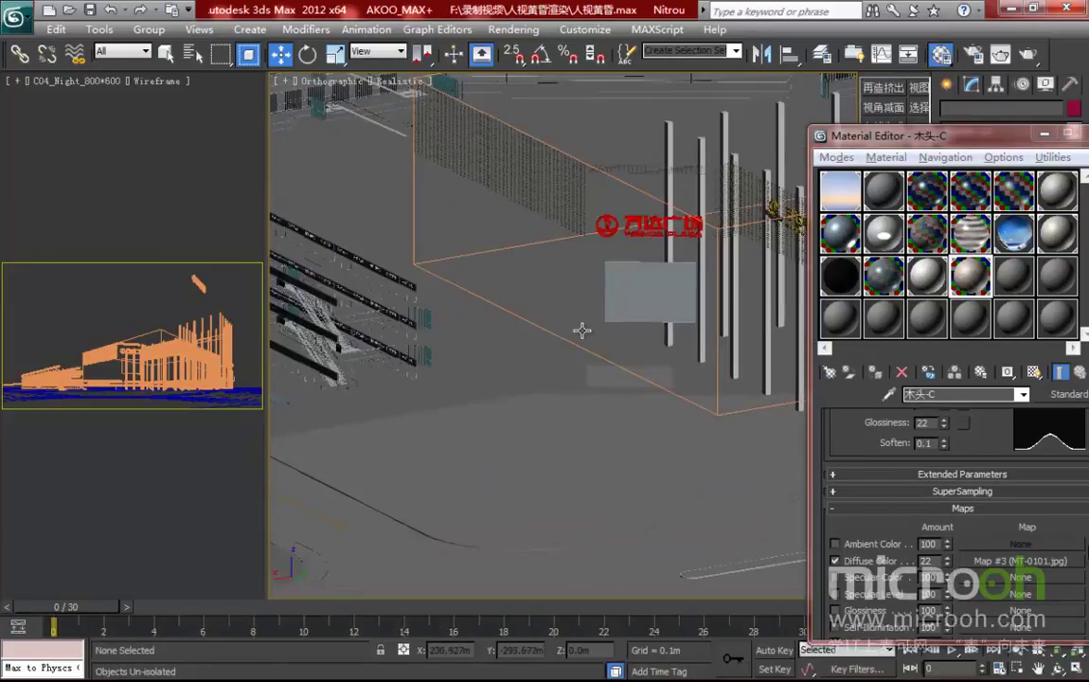
scroll(582, 331, "down", 2)
middle_click_drag(730, 364, 465, 455)
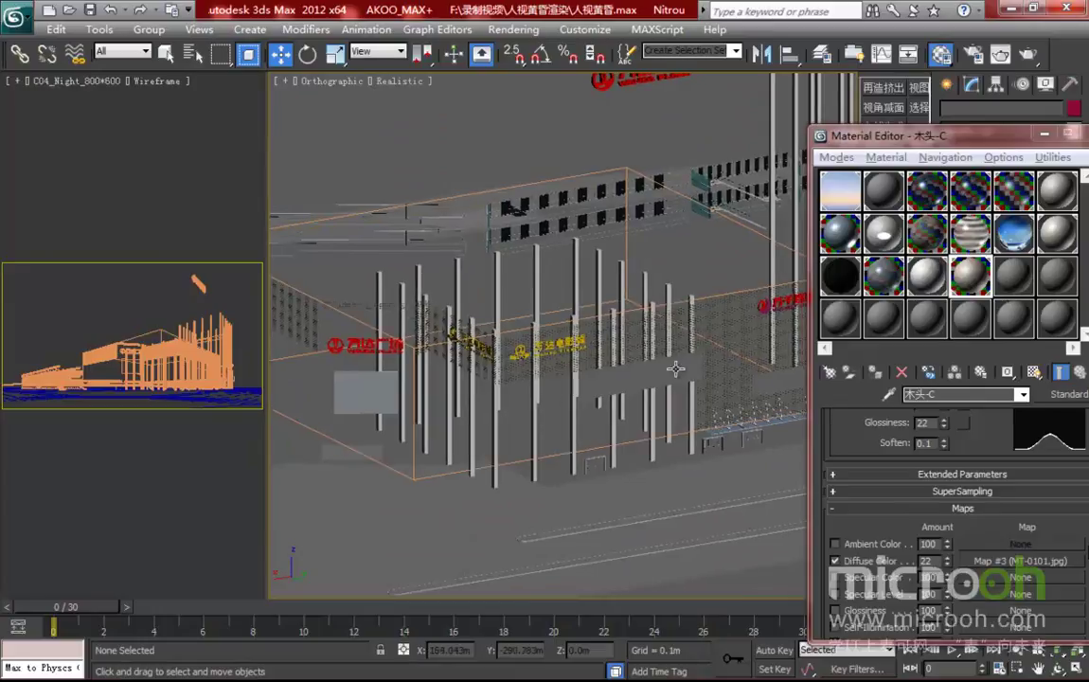
scroll(566, 371, "up", 5)
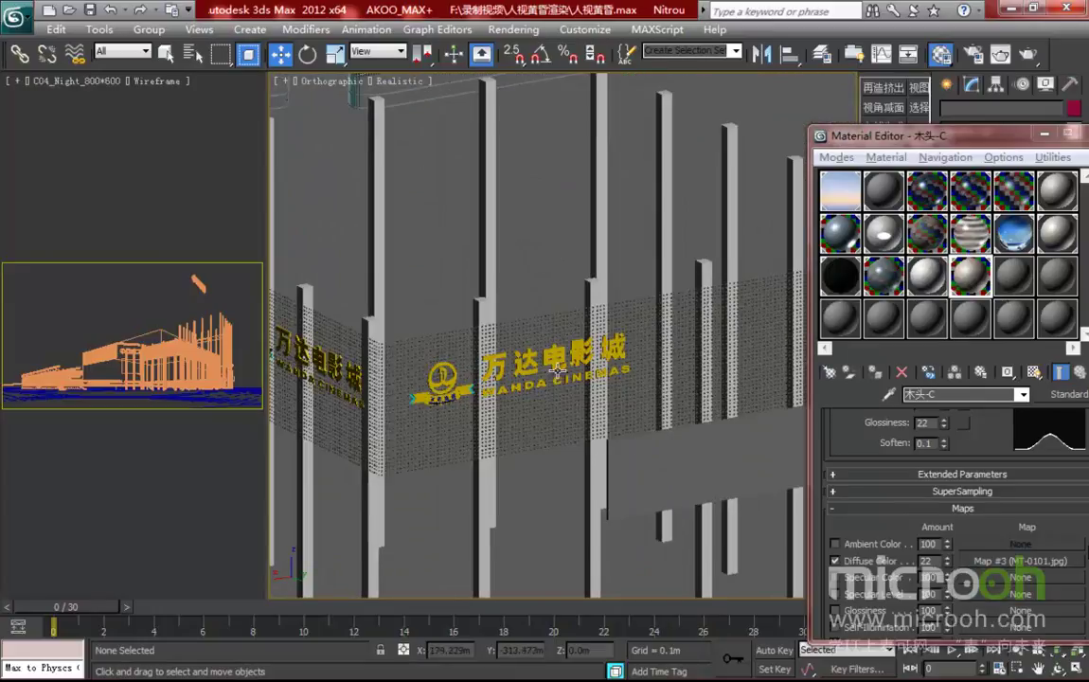
middle_click_drag(562, 394, 610, 394)
left_click(1024, 274)
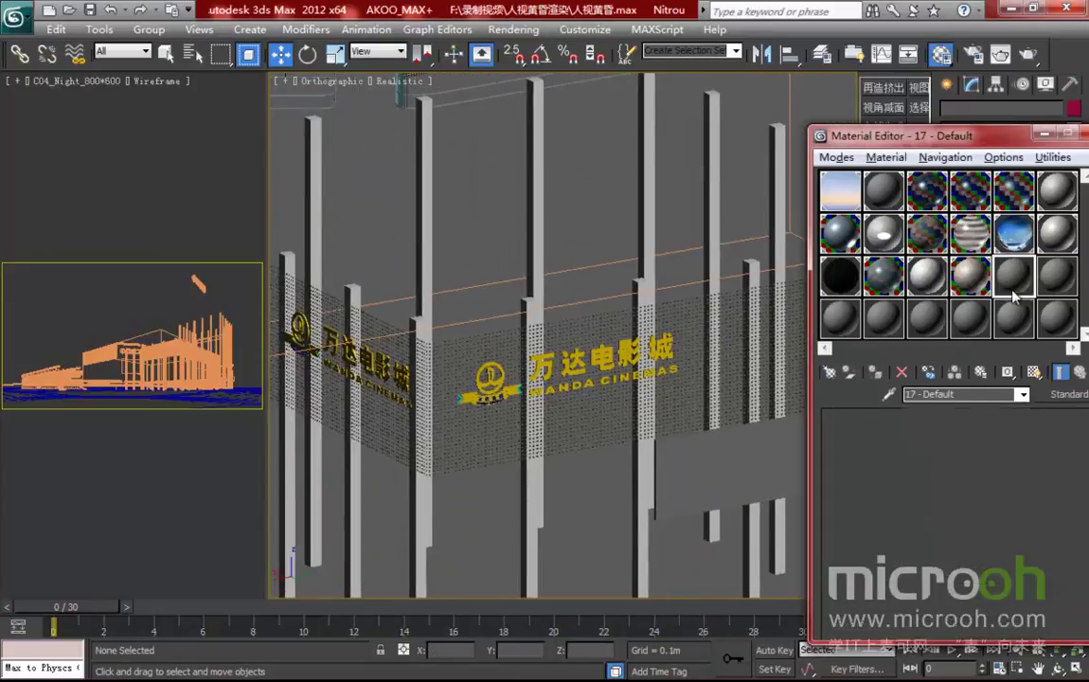
left_click(889, 395)
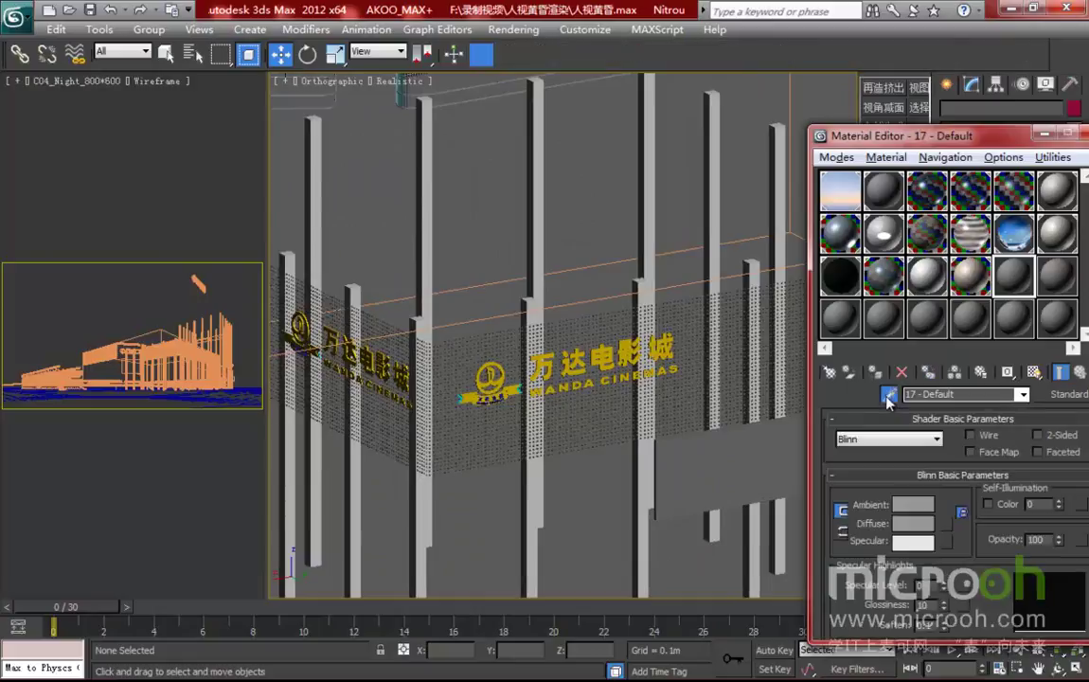
left_click(631, 221)
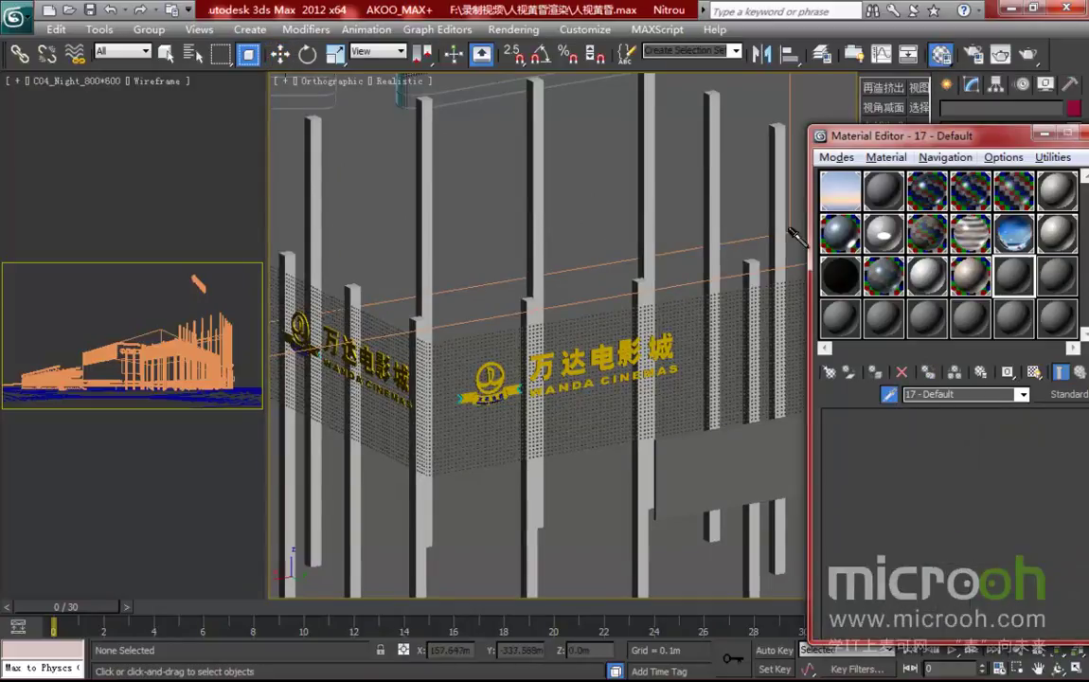
left_click_drag(946, 145, 912, 144)
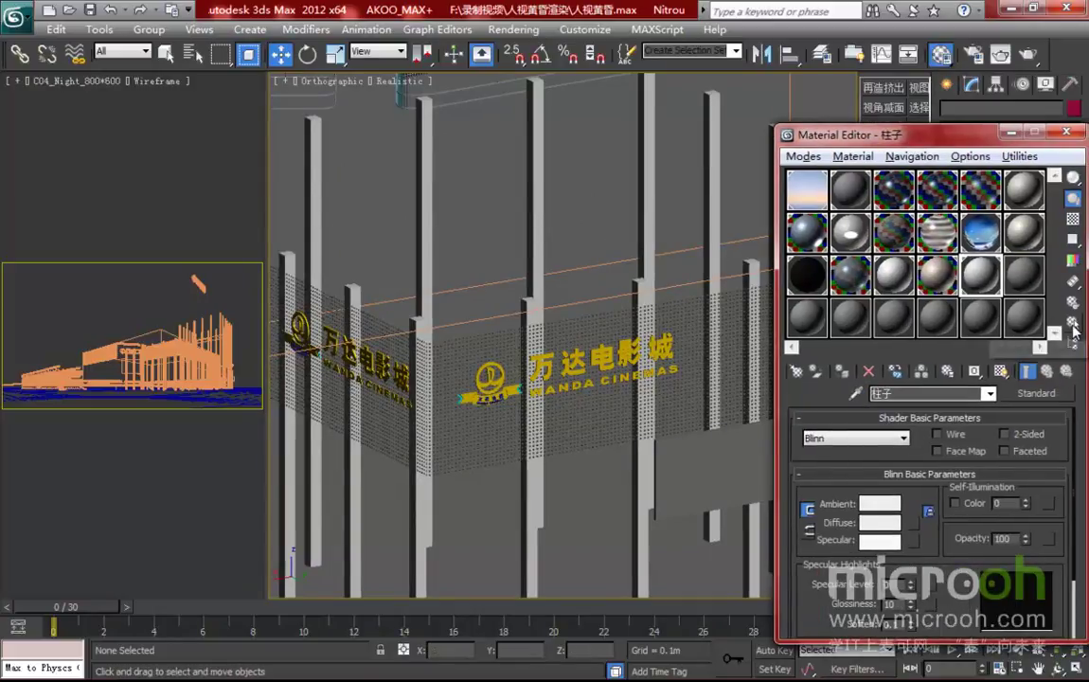
Select all objects that use the 柱子 material and hide the vertical columns.
left_click(1074, 326)
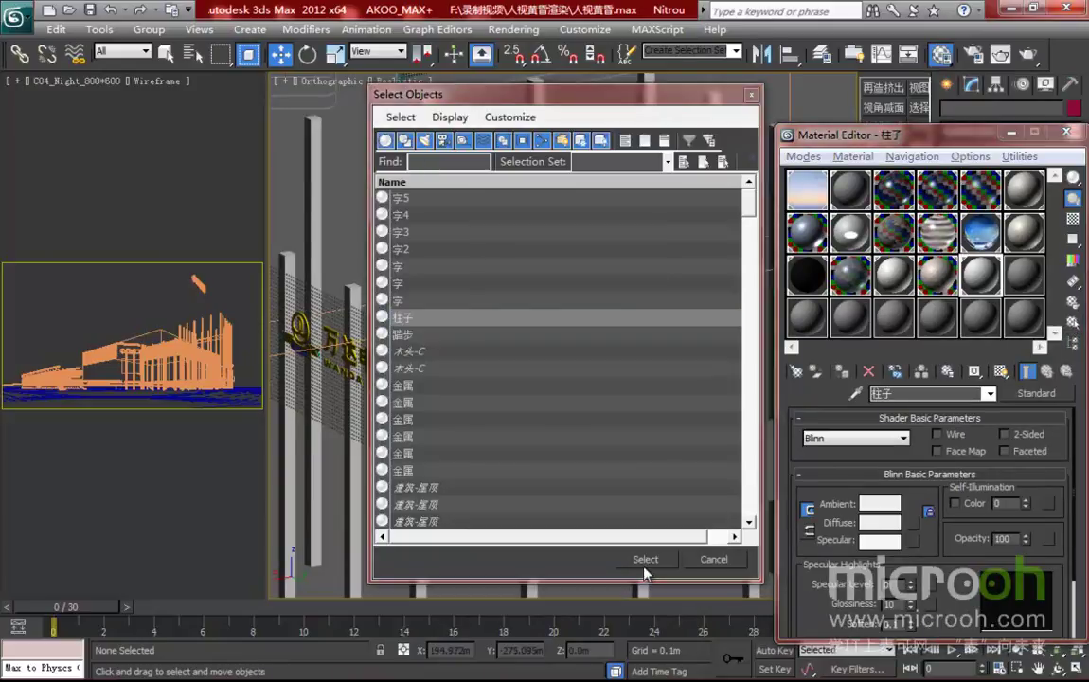
left_click(644, 557)
right_click(540, 322)
left_click(578, 274)
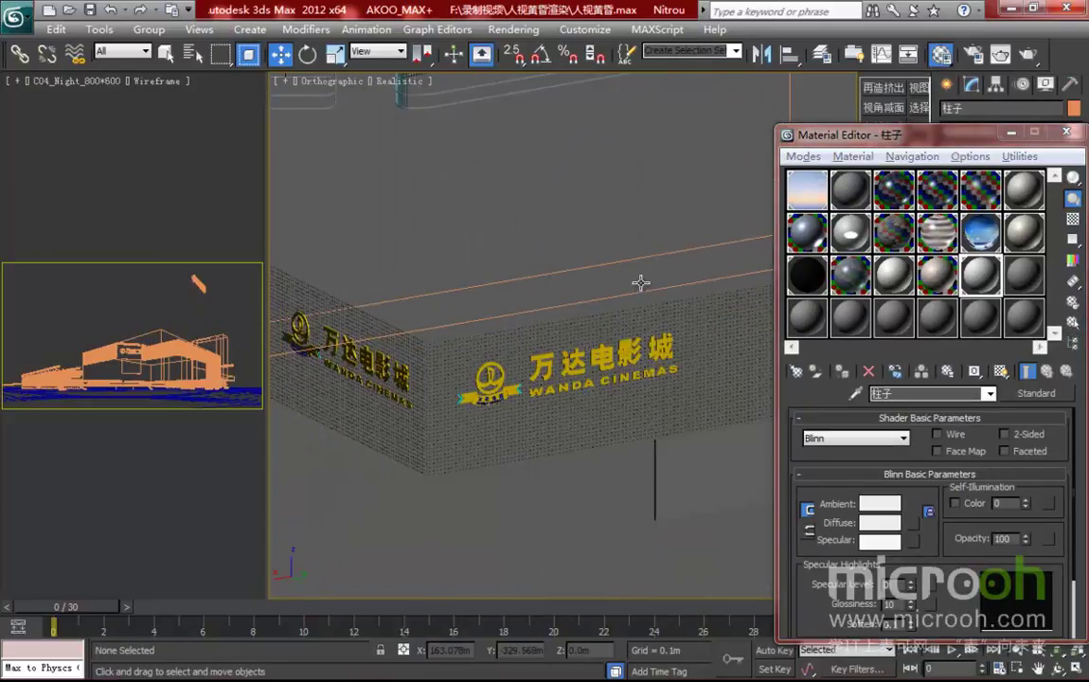
Pick the yellow cinema sign's material into the next unused sample slot and select the objects that use it.
middle_click_drag(516, 389, 620, 312)
scroll(546, 330, "up", 2)
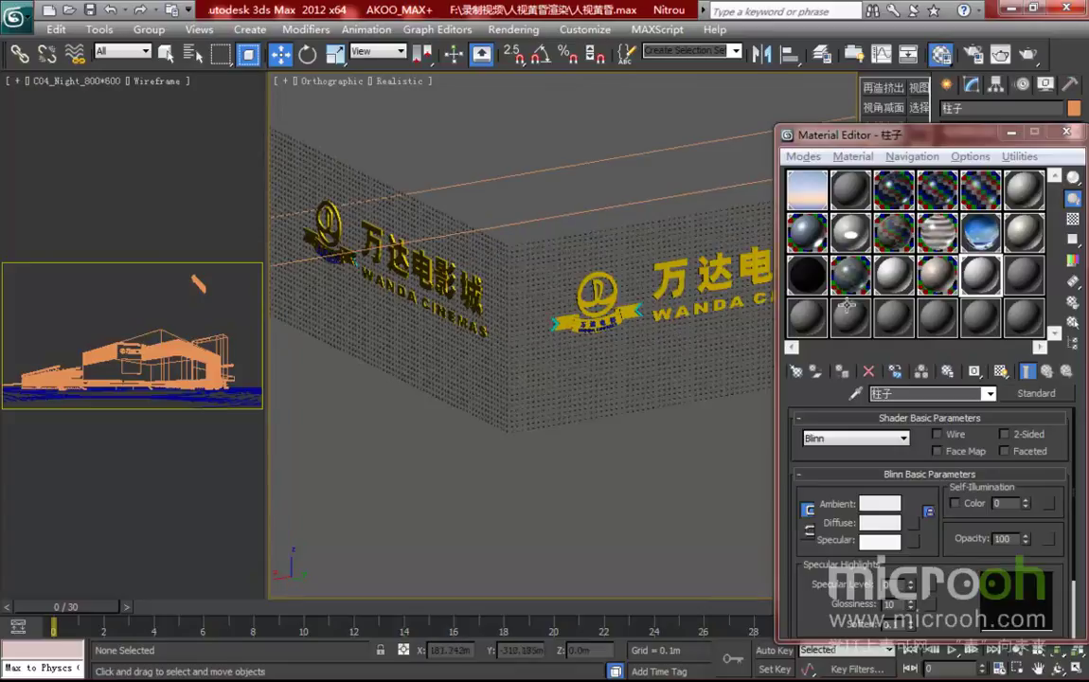
left_click(1017, 282)
left_click(855, 393)
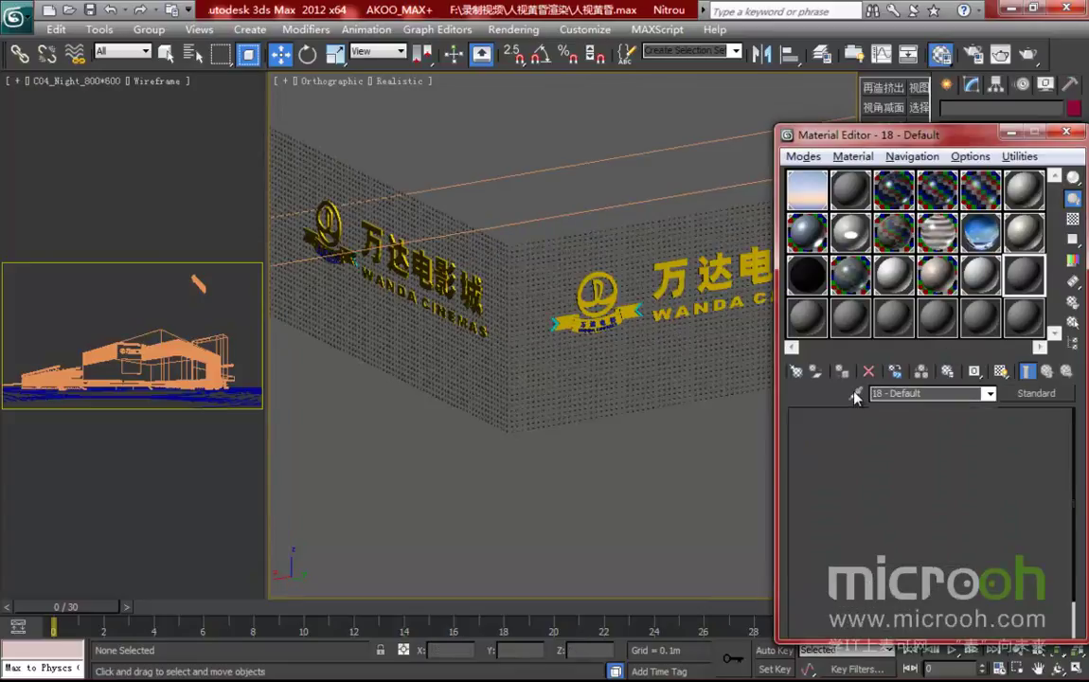
left_click(663, 265)
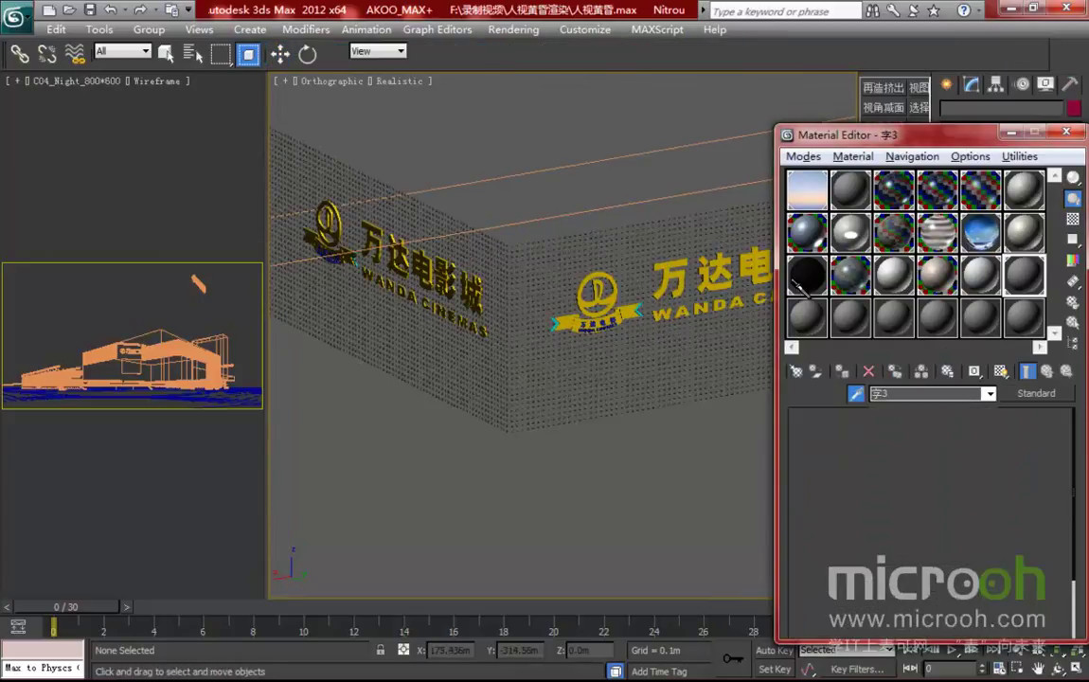
left_click(1072, 321)
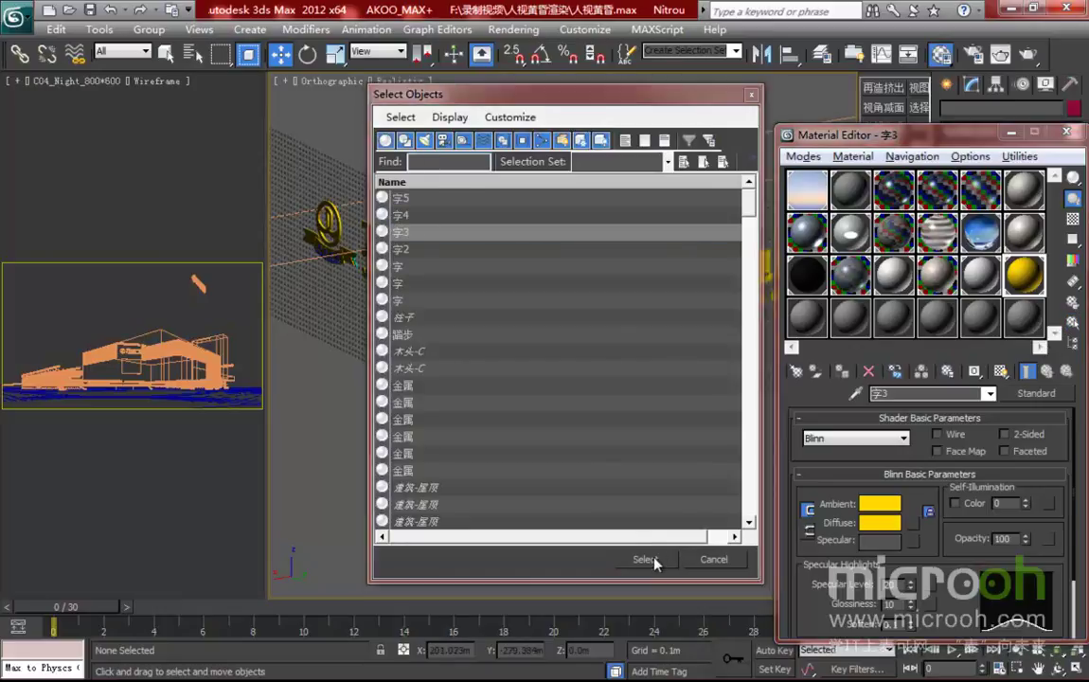
left_click(642, 560)
Convert the 字3 material to VRayMtl, copying its yellow diffuse color over to the new material.
scroll(946, 553, "down", 3)
left_click_drag(954, 453, 963, 524)
left_click_drag(907, 143, 837, 118)
middle_click_drag(628, 361, 522, 352)
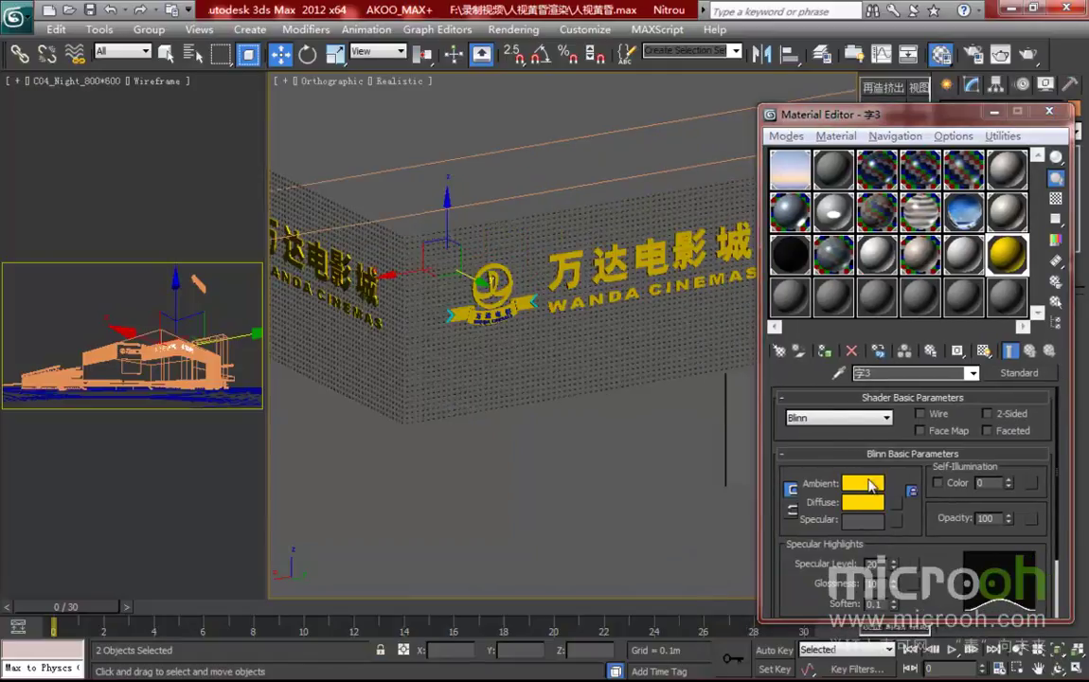
right_click(862, 481)
left_click(914, 493)
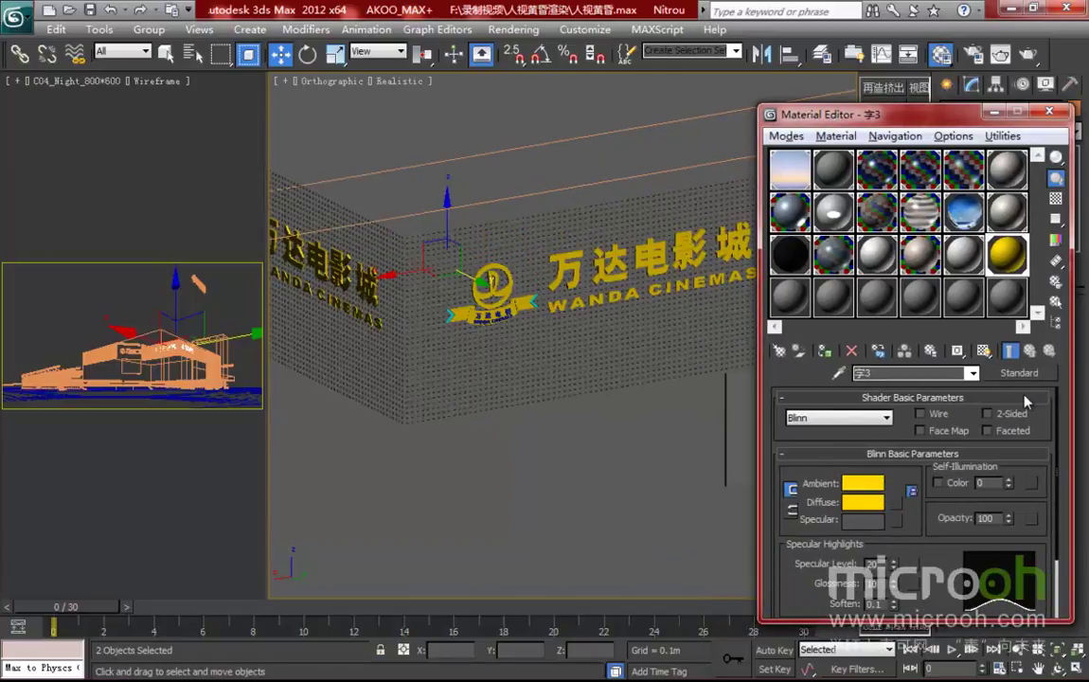
left_click(1019, 372)
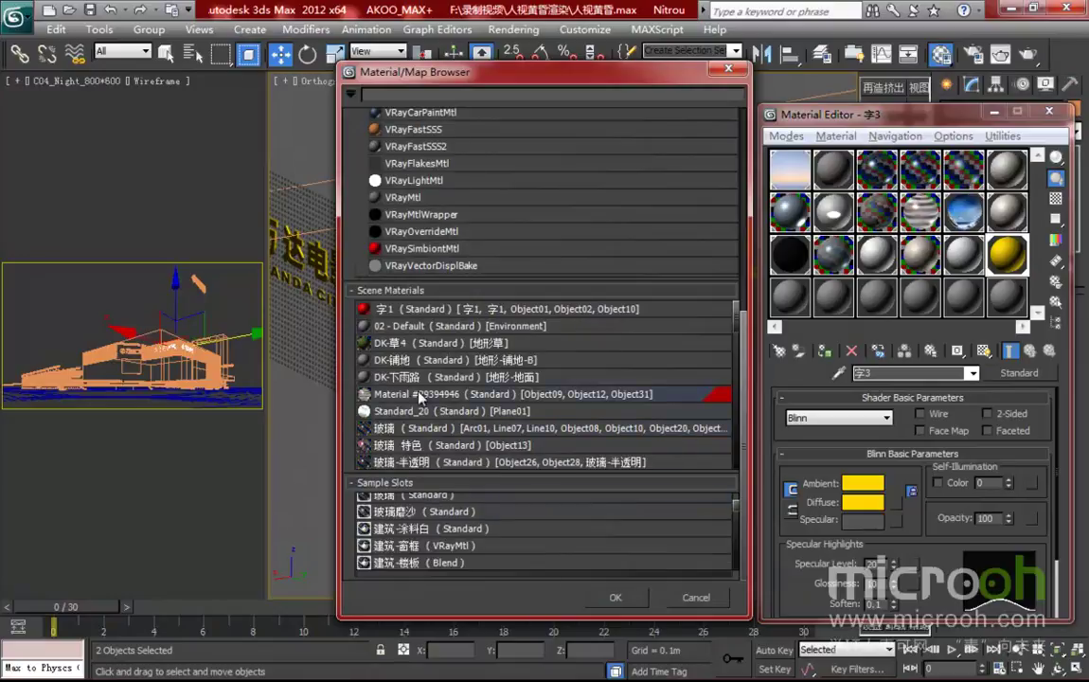
double_click(403, 197)
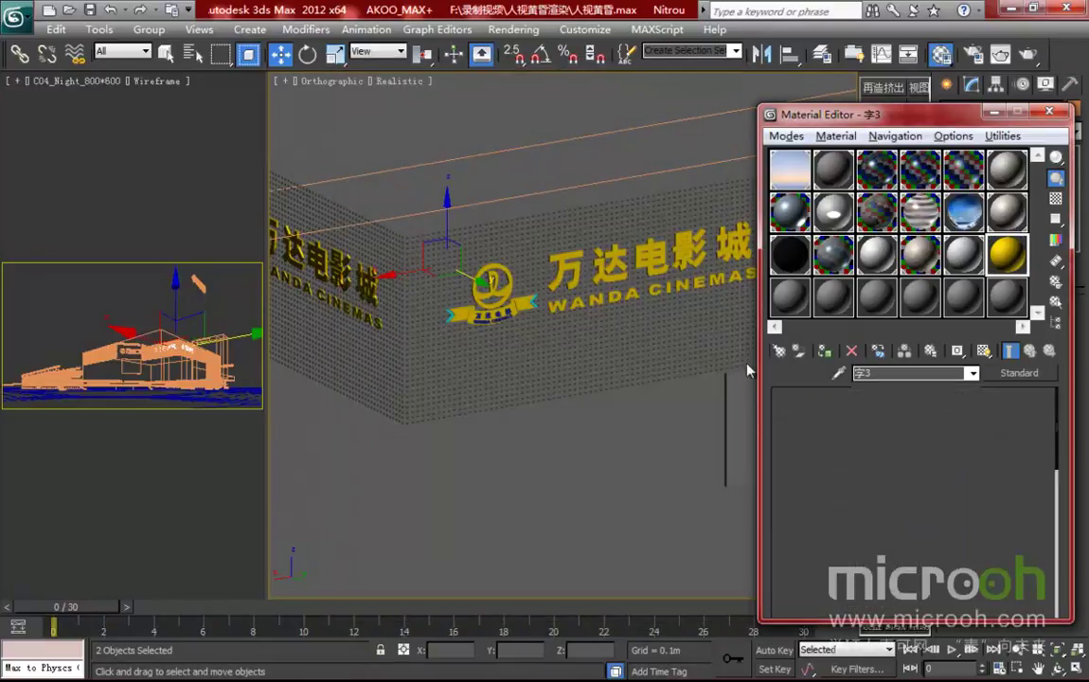
right_click(881, 484)
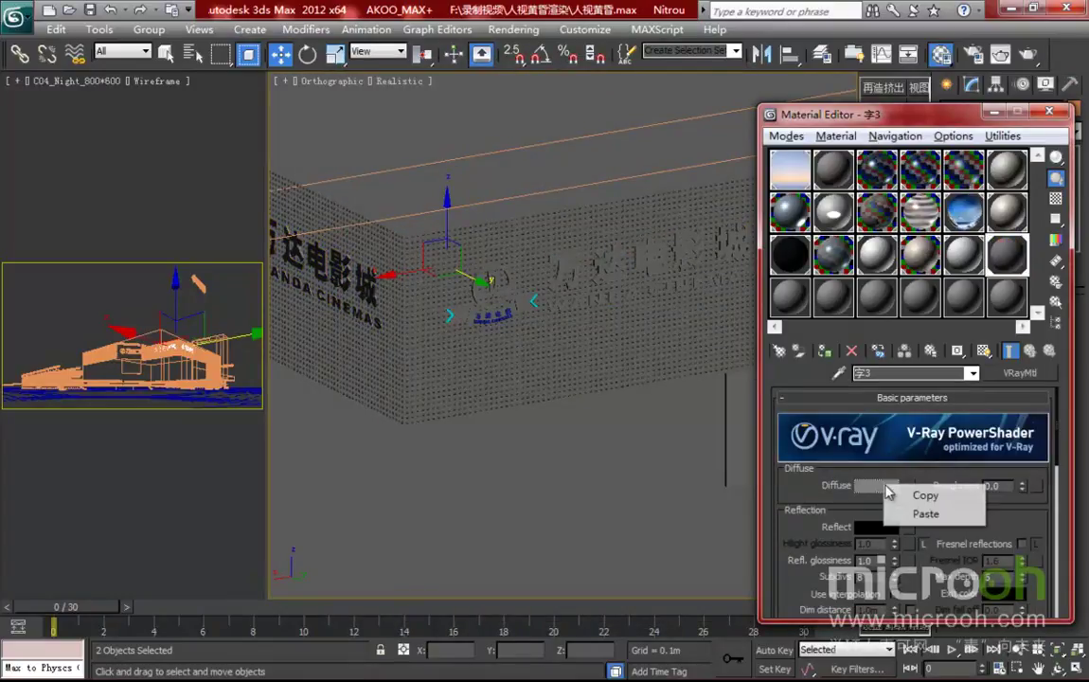
left_click(920, 514)
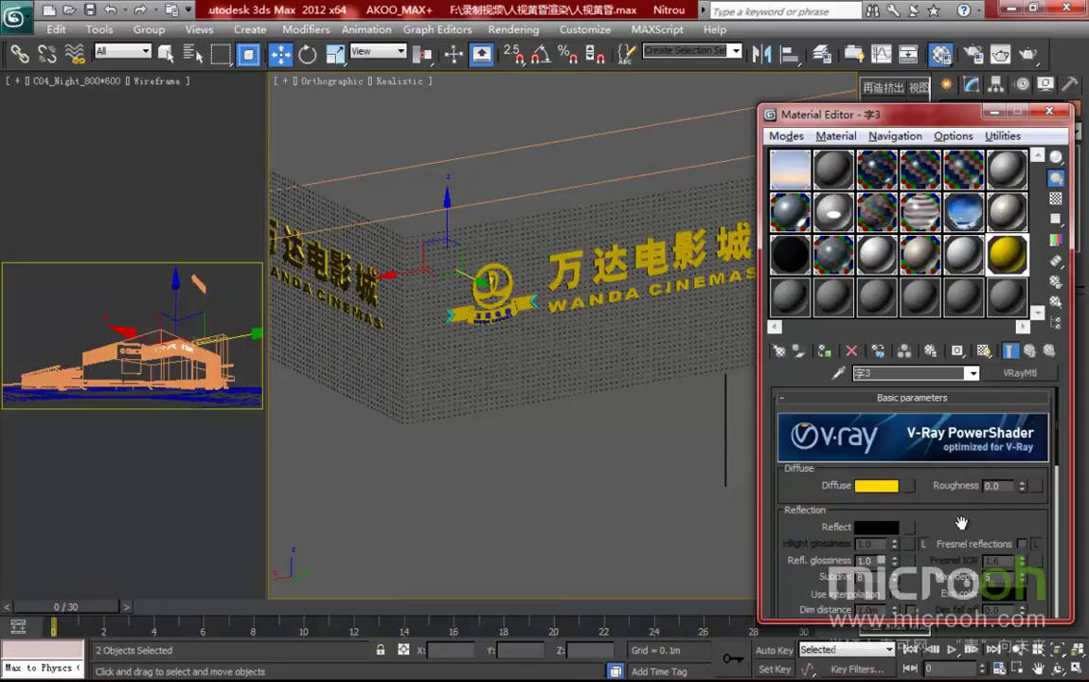
Give 字3 a dark grey reflection color, unlock highlight glossiness, and set Hilight glossiness to 0.85 and Refl. glossiness to 0.8.
scroll(968, 512, "down", 1)
left_click(876, 501)
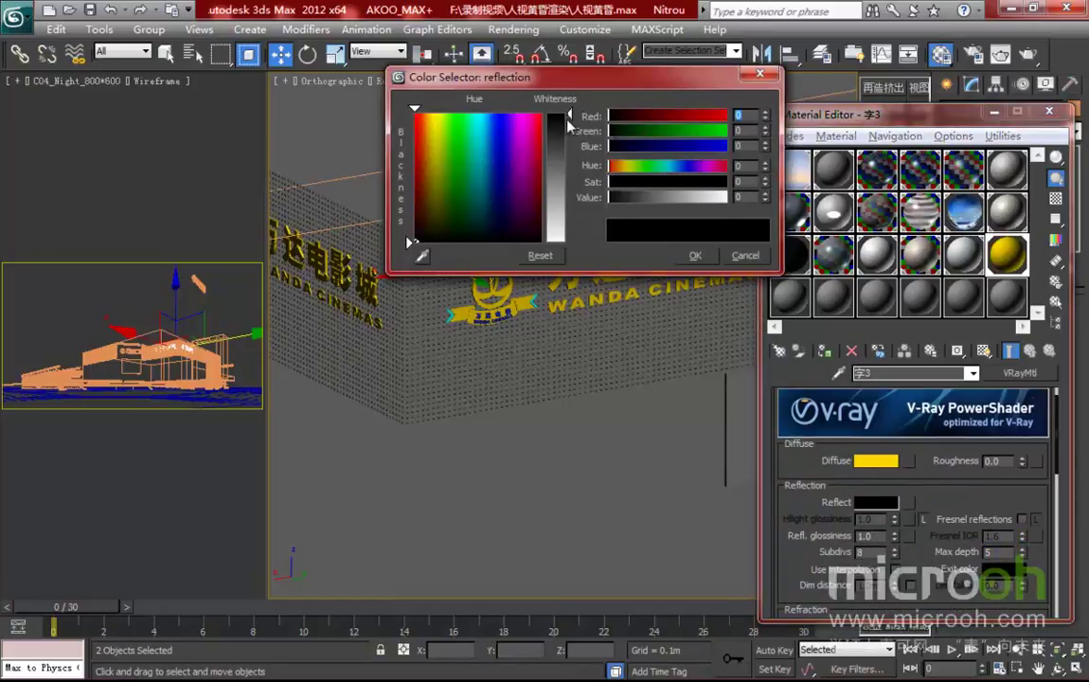
left_click_drag(568, 120, 572, 135)
left_click(695, 255)
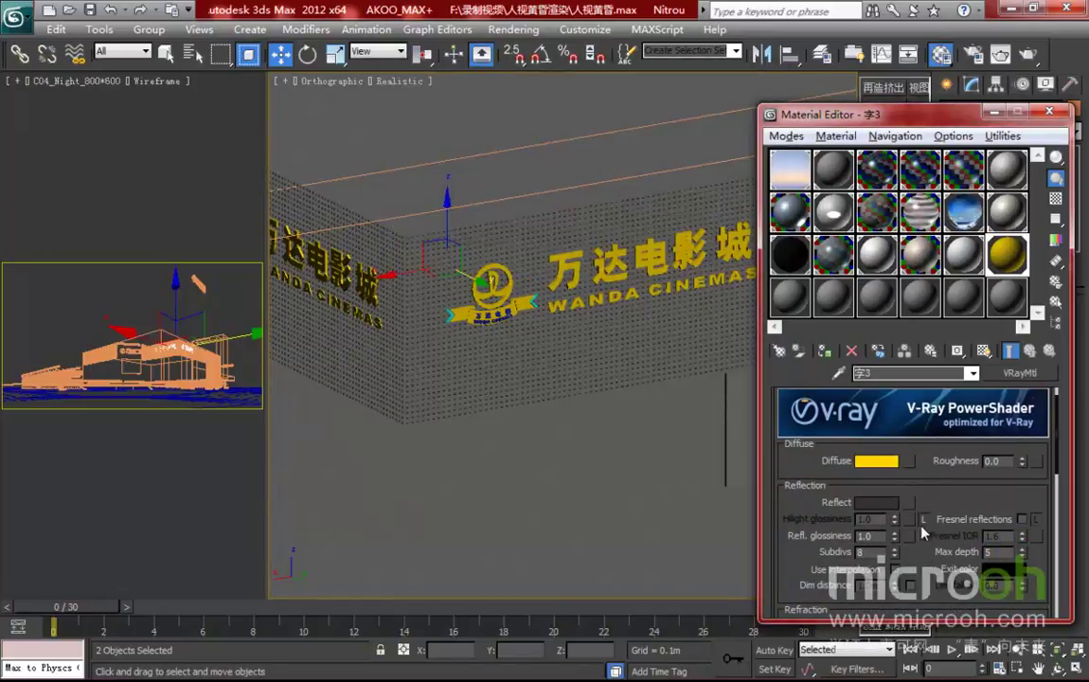
left_click(923, 519)
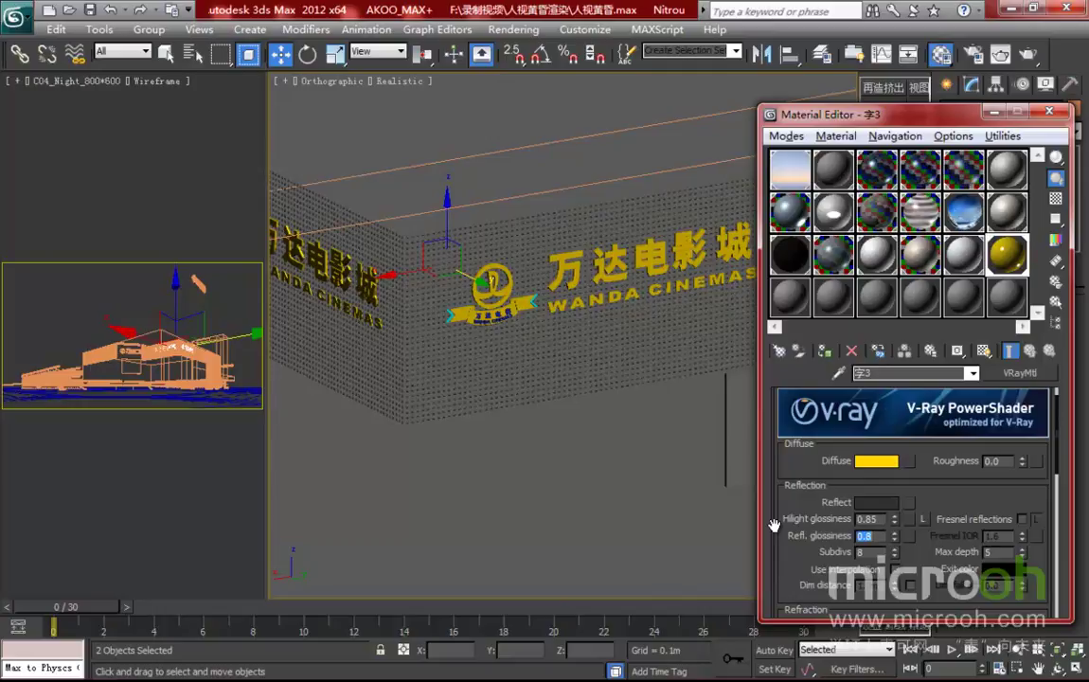
Turn on the checkered sample background for 字3 and check its reflections in the enlarged sample preview.
double_click(1008, 254)
left_click_drag(541, 196, 503, 196)
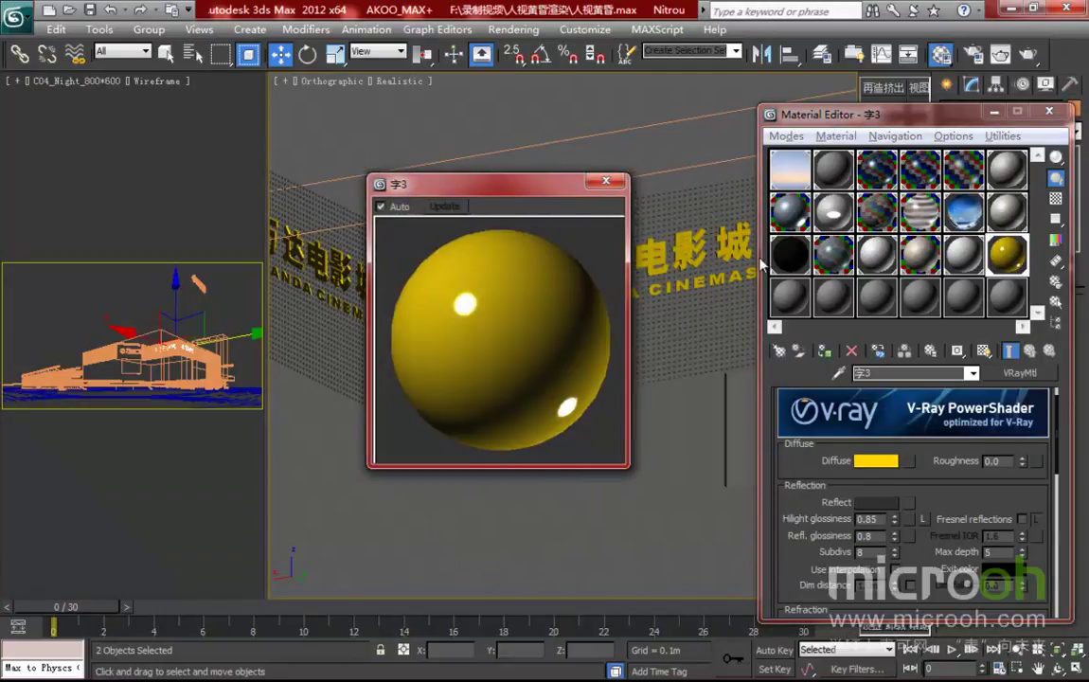
left_click(1056, 198)
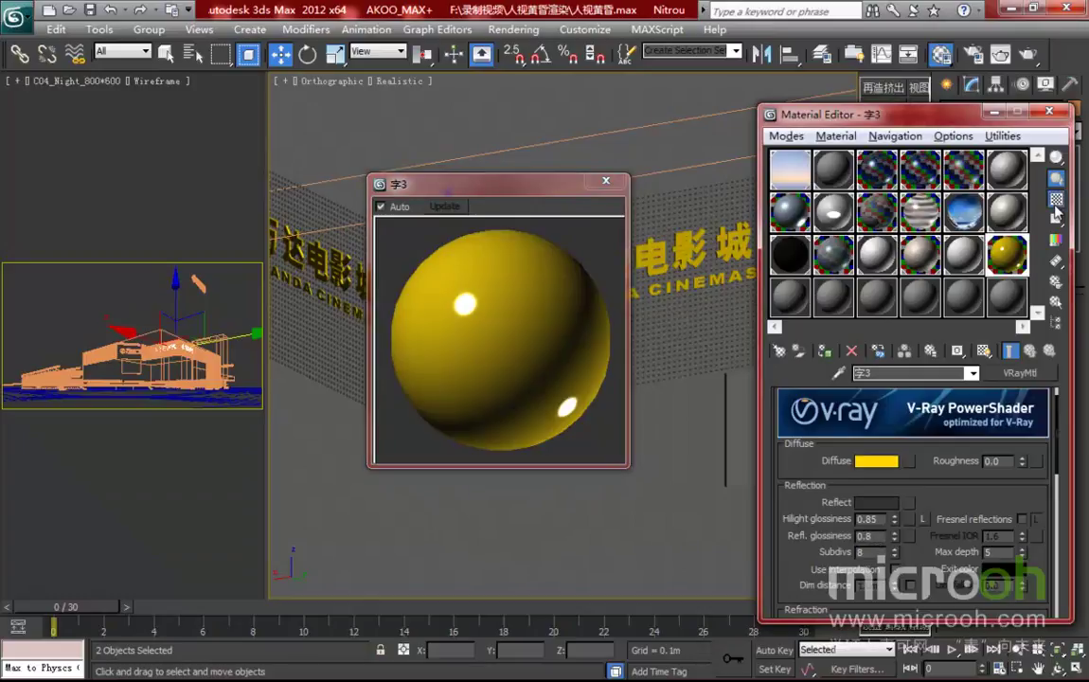
left_click_drag(521, 186, 554, 188)
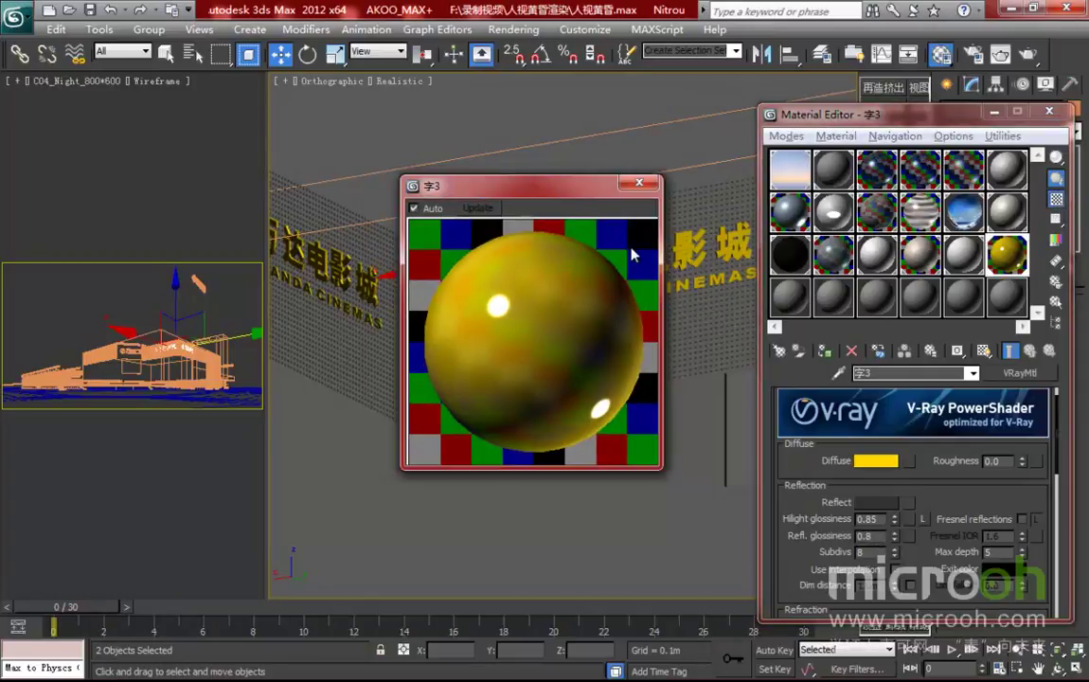
left_click(645, 185)
left_click_drag(825, 118, 848, 119)
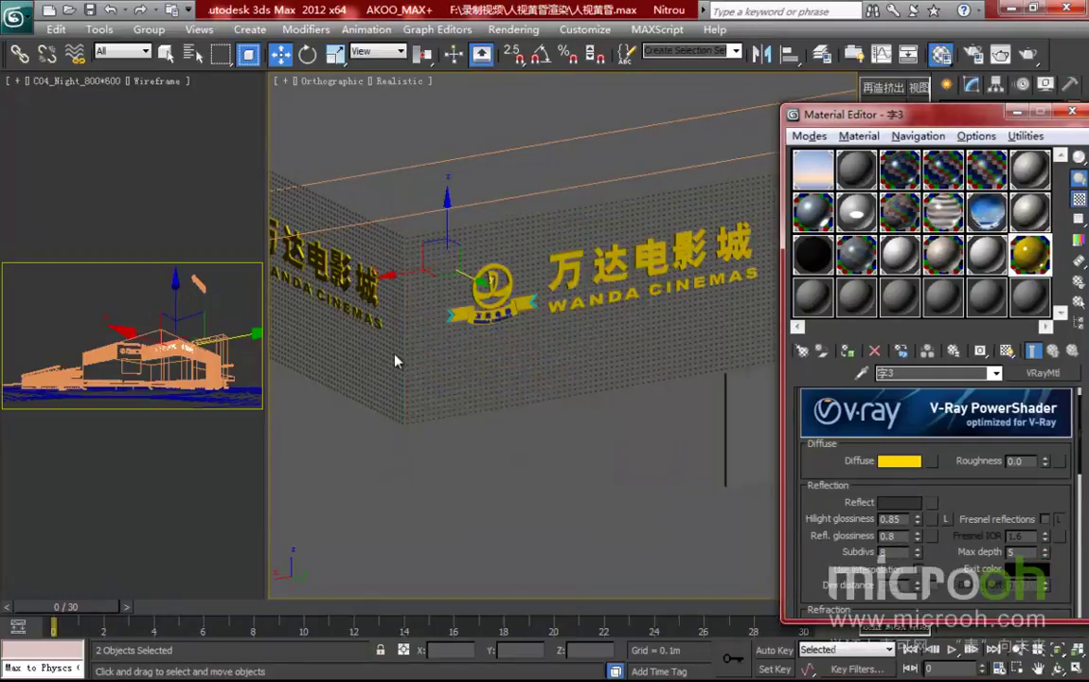
Pick the material of the red WANDA PLAZA sign into the next unused sample slot.
middle_click_drag(396, 352, 685, 305)
scroll(686, 304, "down", 5)
mouse_move(485, 328)
middle_mouse_down()
mouse_move(554, 332)
mouse_move(476, 312)
middle_mouse_up()
scroll(493, 314, "up", 5)
middle_click_drag(631, 399, 765, 517)
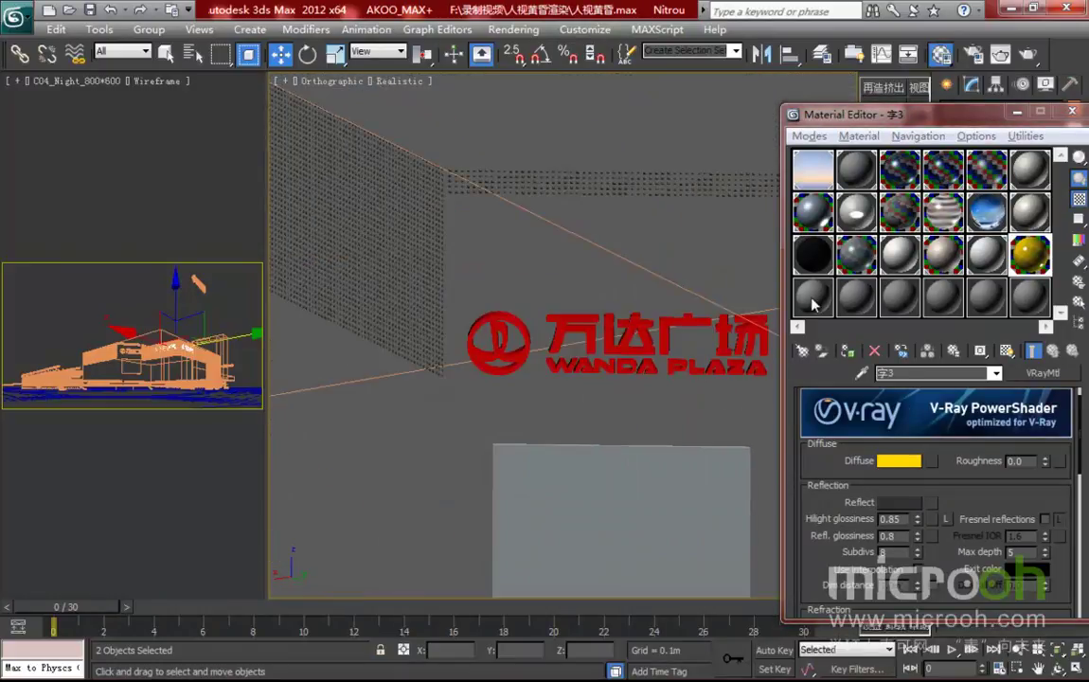
left_click(813, 299)
left_click(706, 323)
Select all objects that use the 字1 material and isolate them.
left_click(1078, 303)
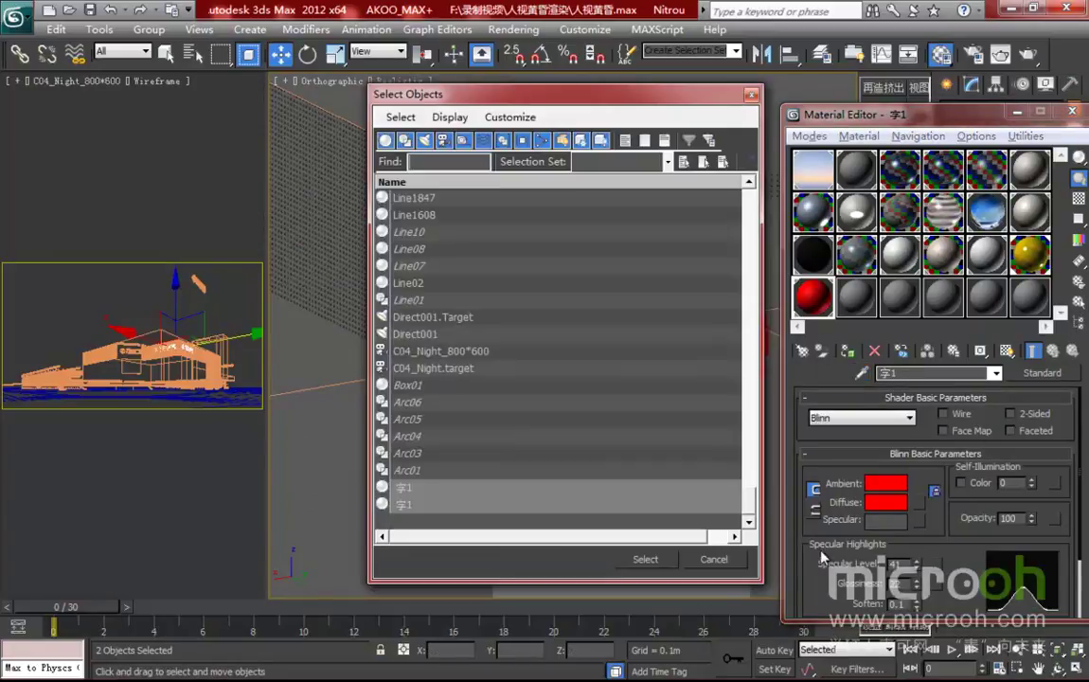
left_click(644, 561)
key("alt+q")
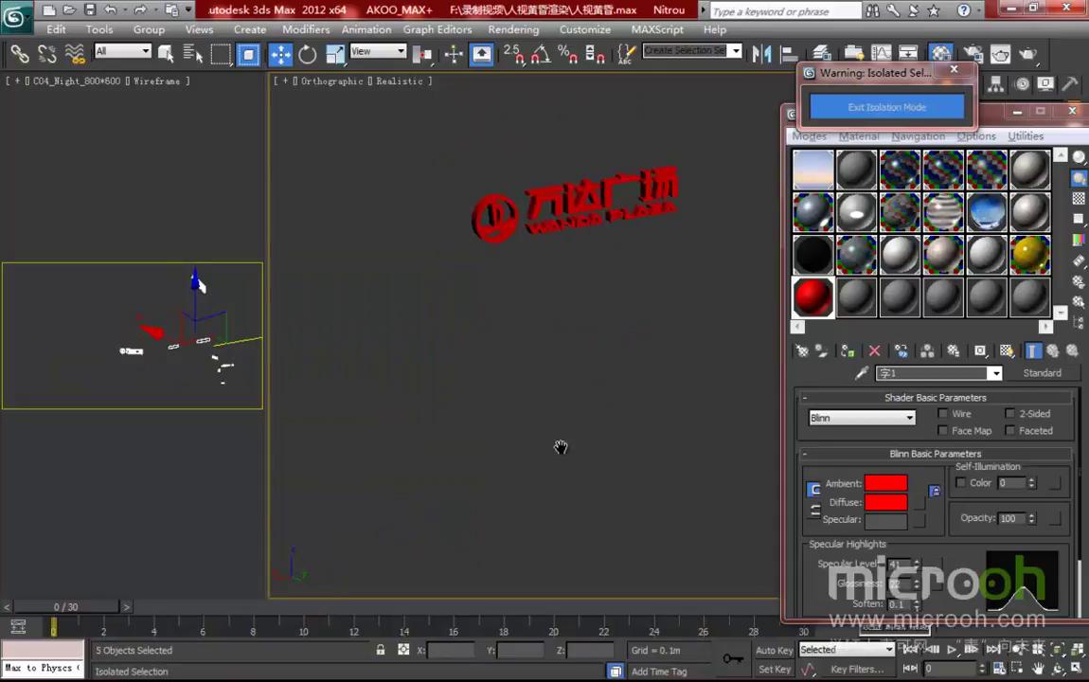
right_click(909, 481)
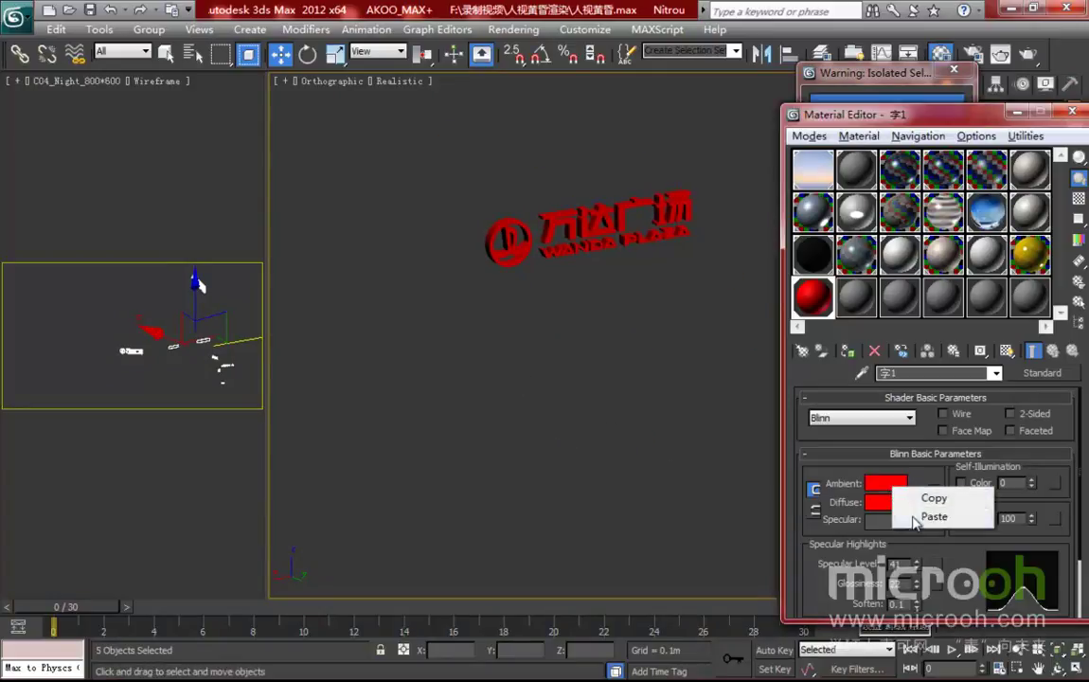
left_click(914, 515)
left_click(802, 350)
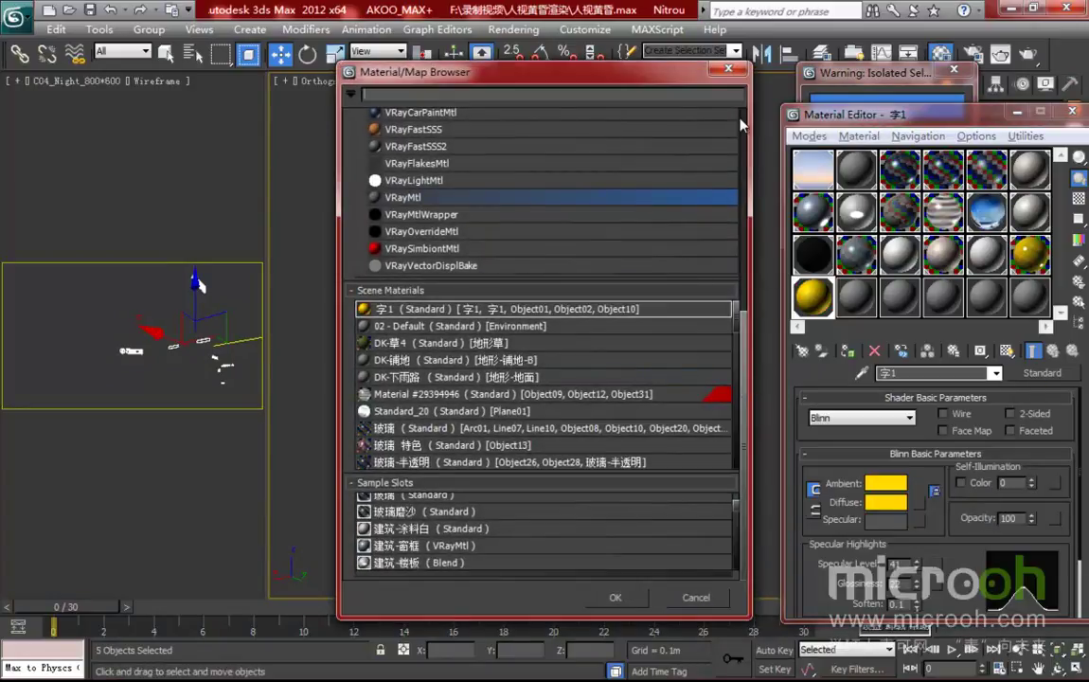
left_click(730, 70)
key("ctrl+z")
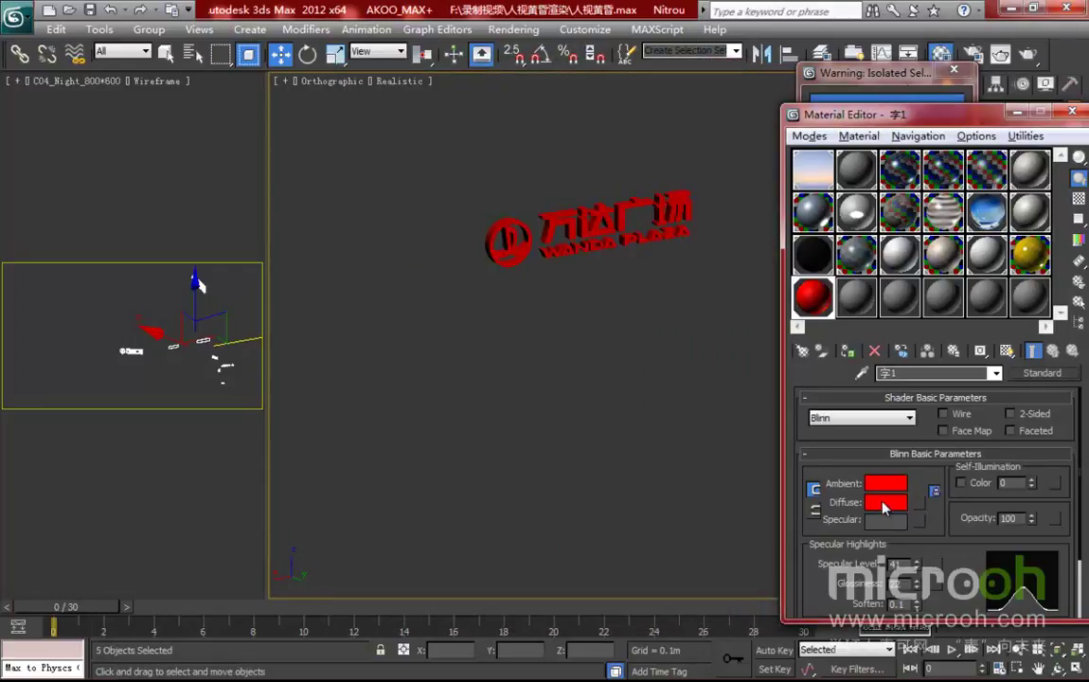
Convert the 字1 material to VRayMtl, copying its red diffuse color over to the new material.
right_click(883, 510)
left_click(917, 519)
left_click(1044, 371)
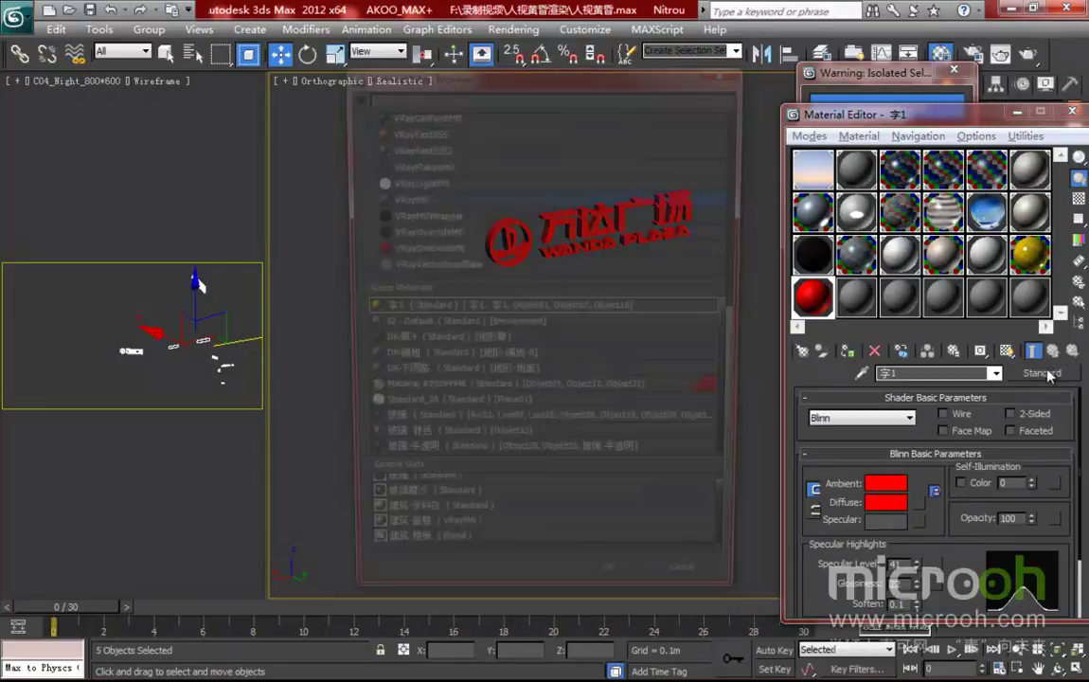
double_click(412, 197)
right_click(895, 483)
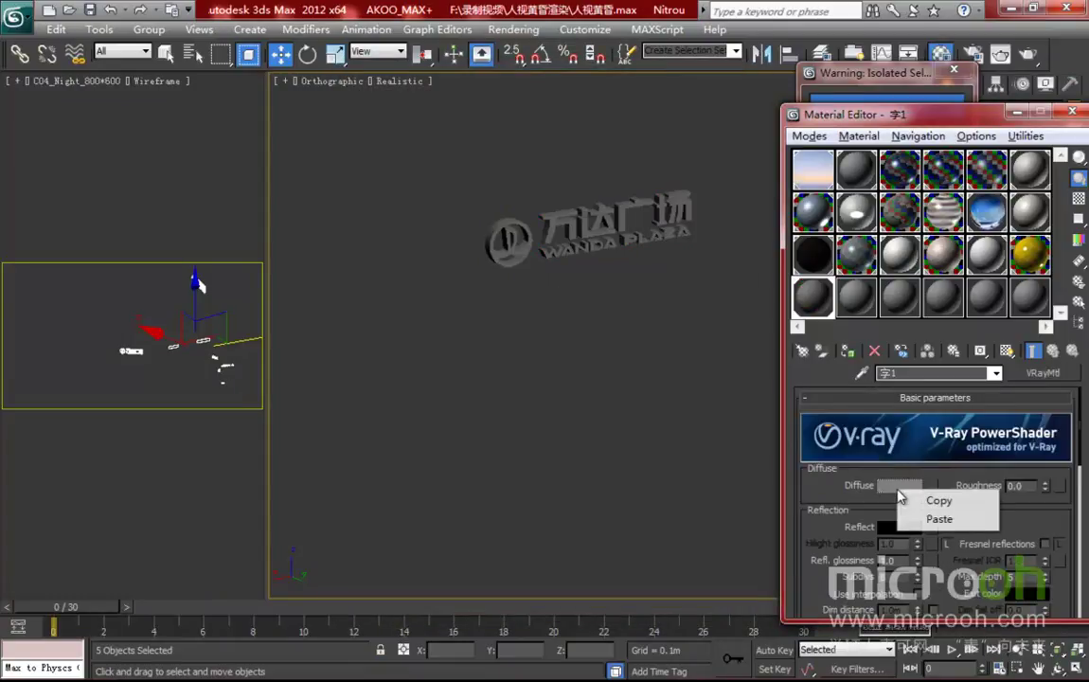
left_click(886, 518)
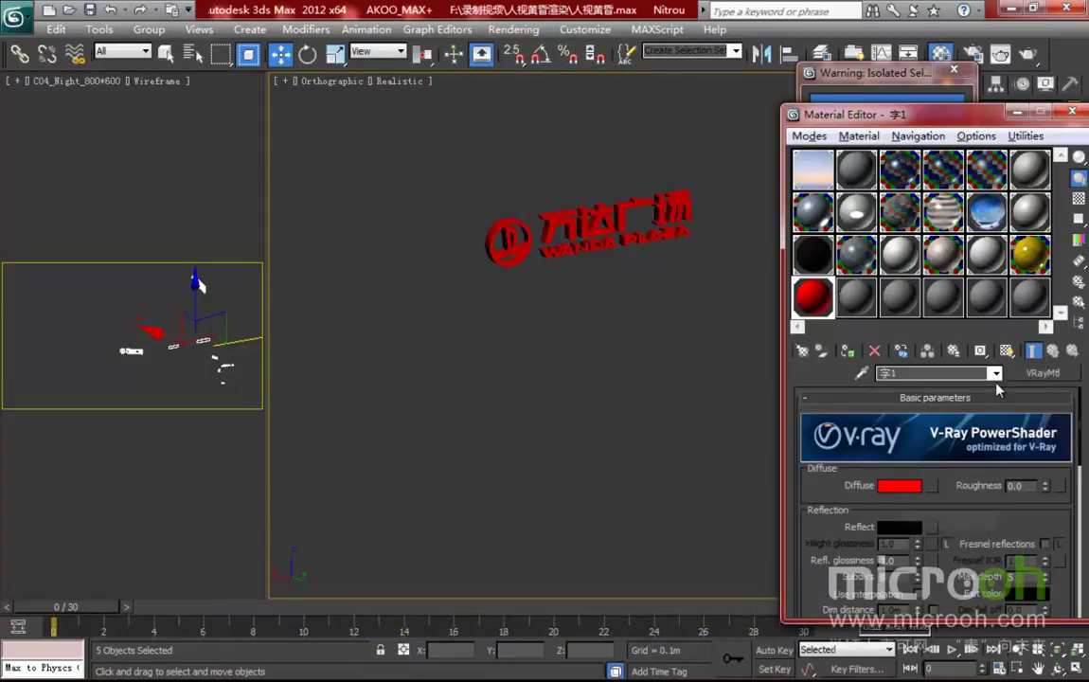
Give 字1 a dark grey reflection color, unlock highlight glossiness, and set Hilight glossiness to 0.85 and Refl. glossiness to 0.8.
scroll(901, 485, "down", 1)
left_click(897, 498)
left_click_drag(570, 114, 570, 132)
left_click(693, 254)
scroll(833, 431, "down", 2)
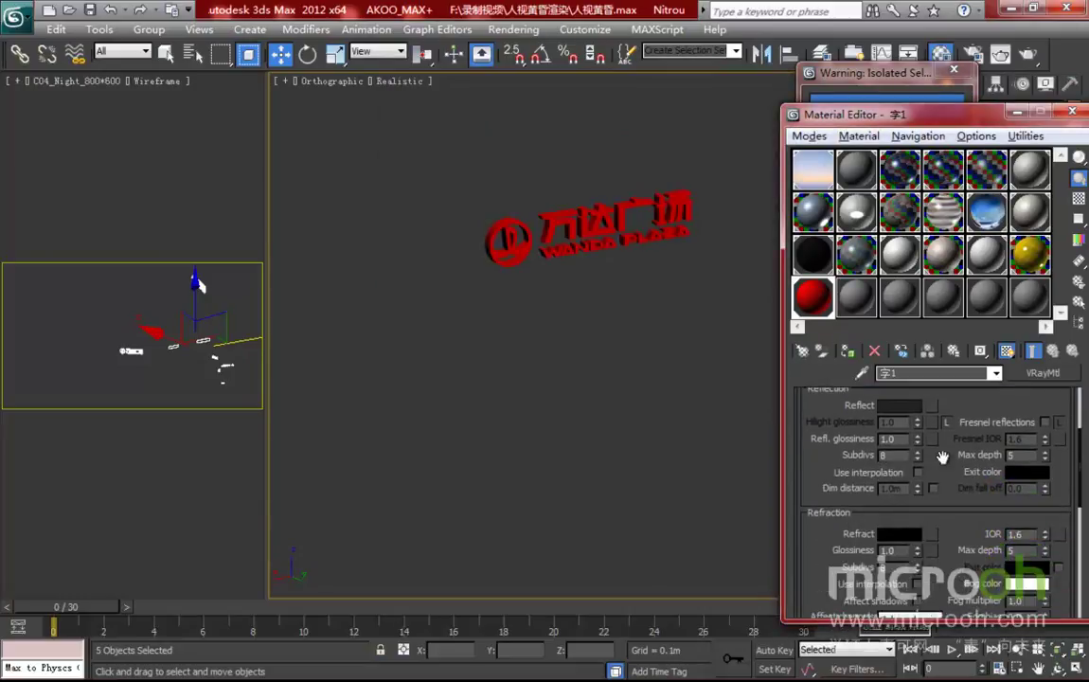
left_click(946, 448)
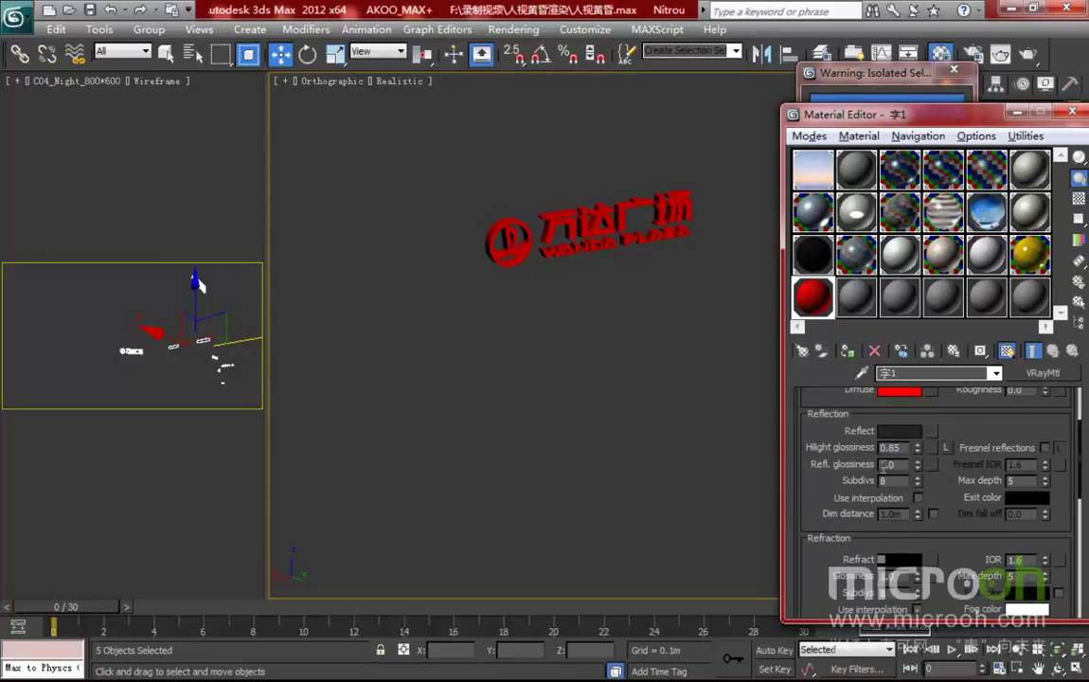
key("Tab")
type("0.8")
key("Return")
Exit isolation mode and hide the selected red sign objects.
left_click_drag(864, 121, 840, 135)
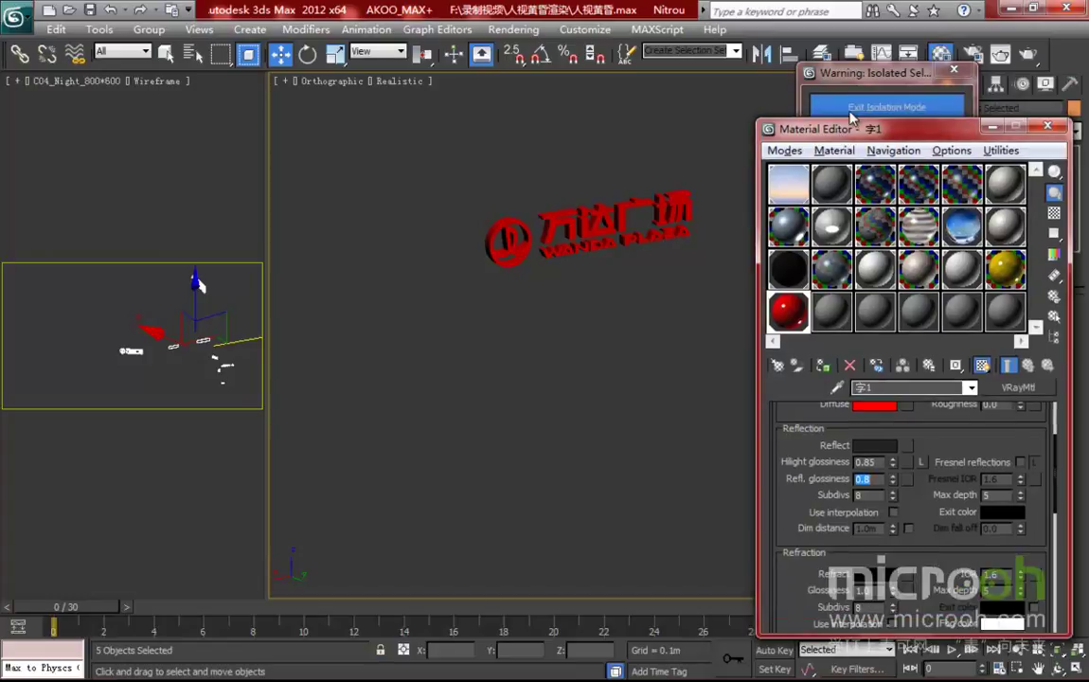
left_click(850, 115)
middle_click_drag(649, 320, 656, 260)
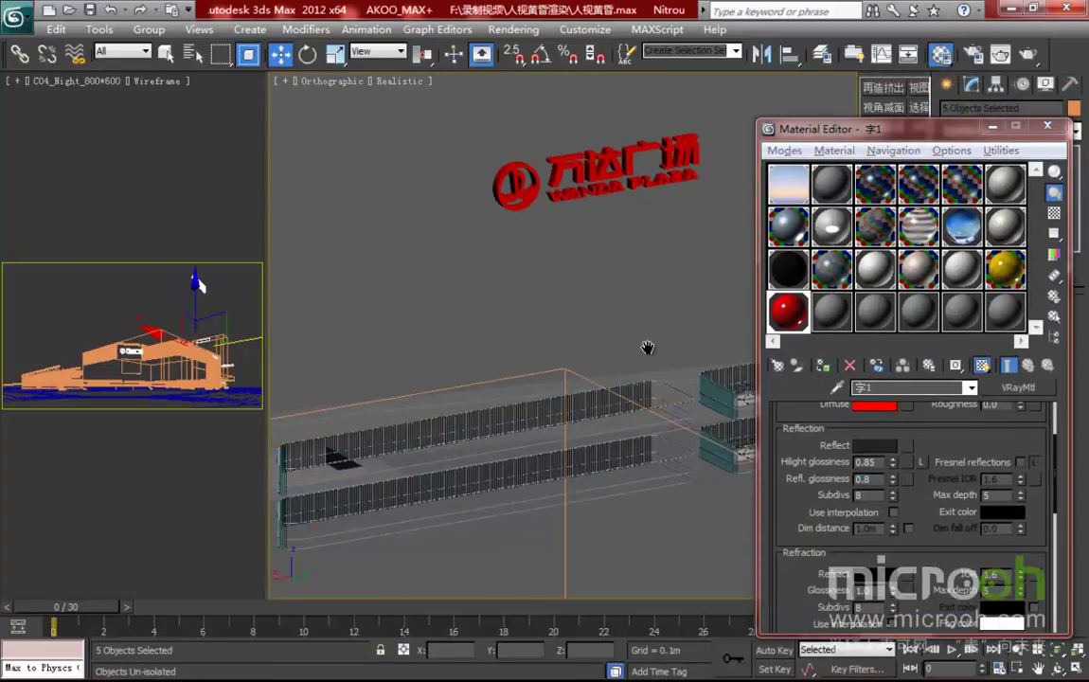
middle_click_drag(614, 401, 535, 305)
right_click(530, 331)
left_click(513, 381)
Select all objects that use the 字3 material and hide the yellow cinema sign lettering.
middle_click_drag(513, 381, 710, 231)
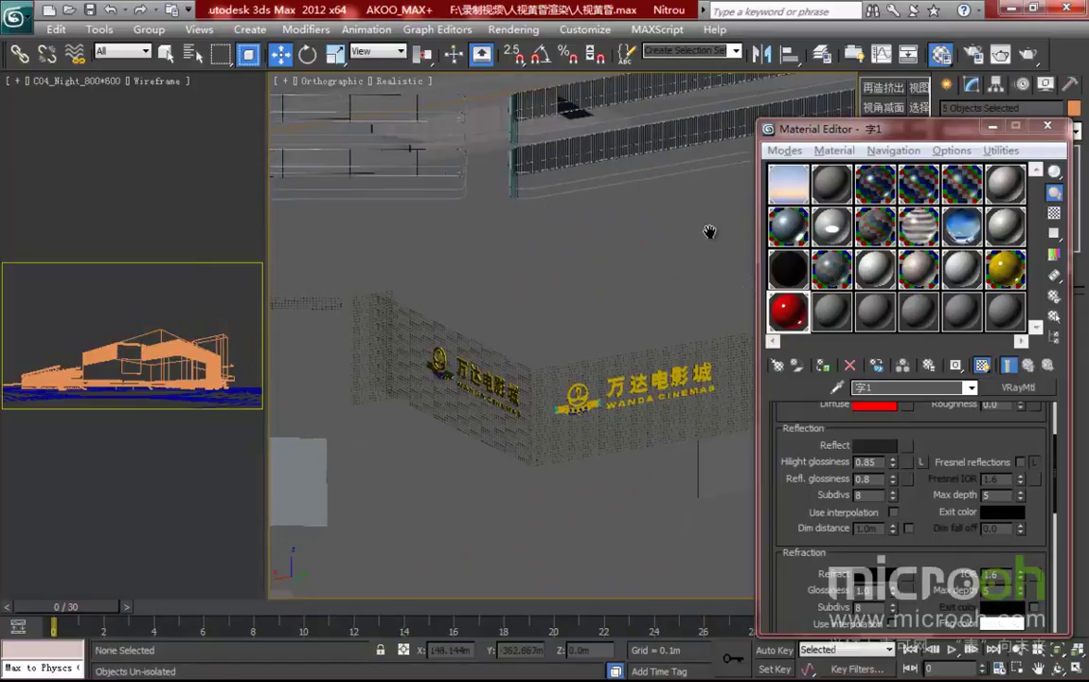
left_click(1005, 270)
left_click(1054, 316)
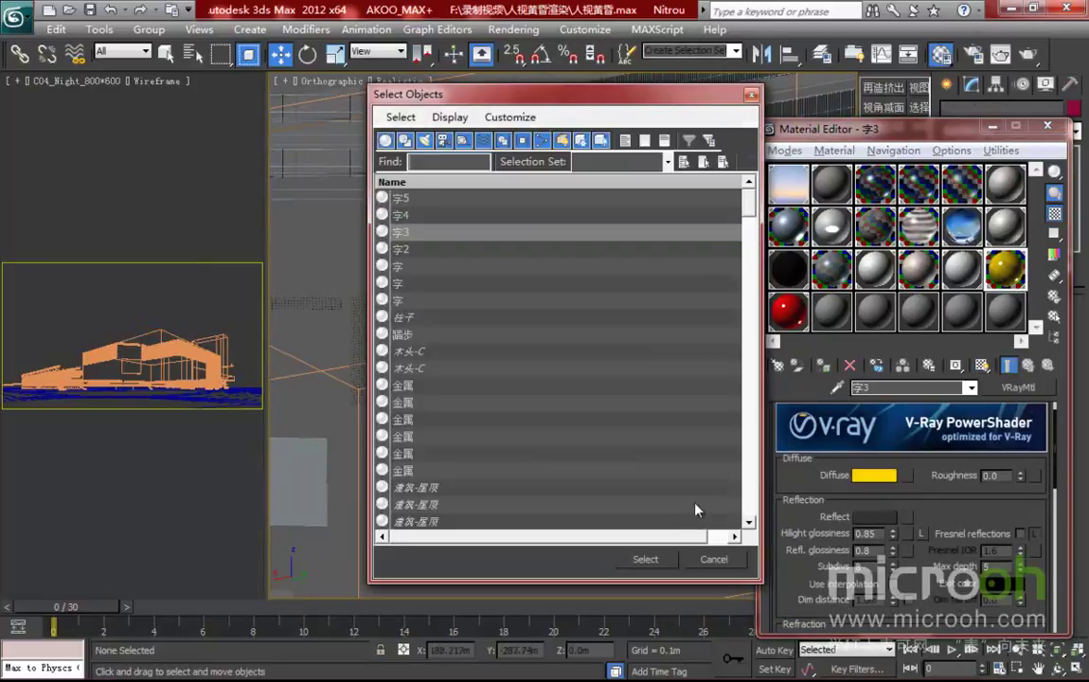
left_click(646, 559)
right_click(599, 315)
left_click(600, 313)
right_click(627, 270)
left_click(659, 219)
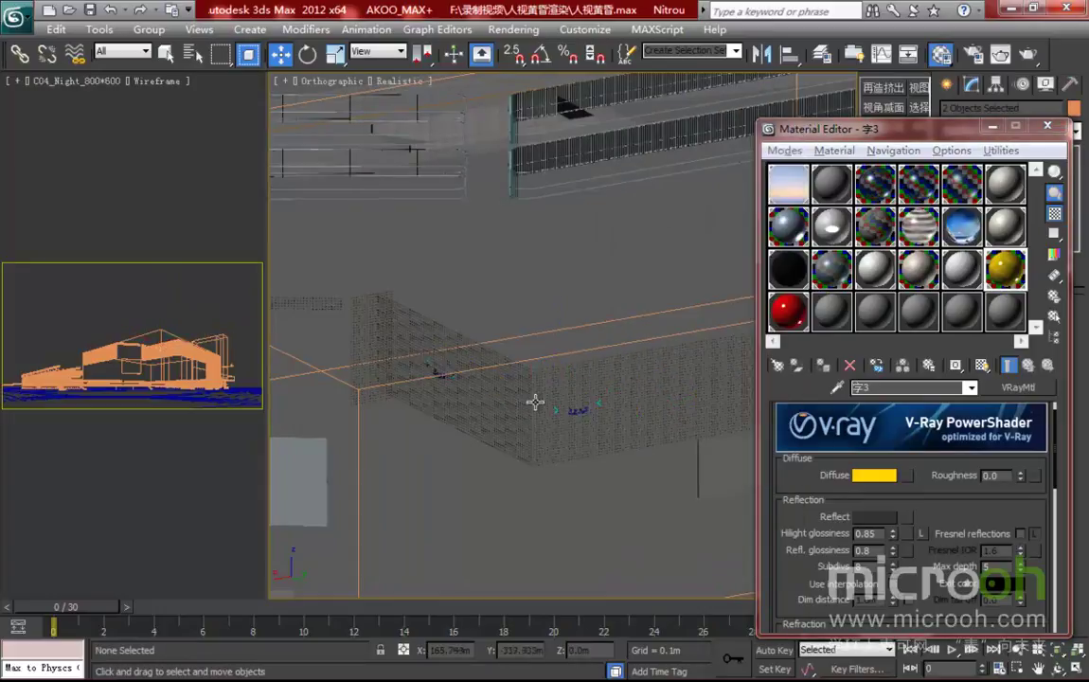
Sample the dotted facade's 玻璃 特色 material into an empty material slot and isolate the object that uses it.
scroll(543, 405, "up", 5)
middle_click_drag(462, 424, 743, 221)
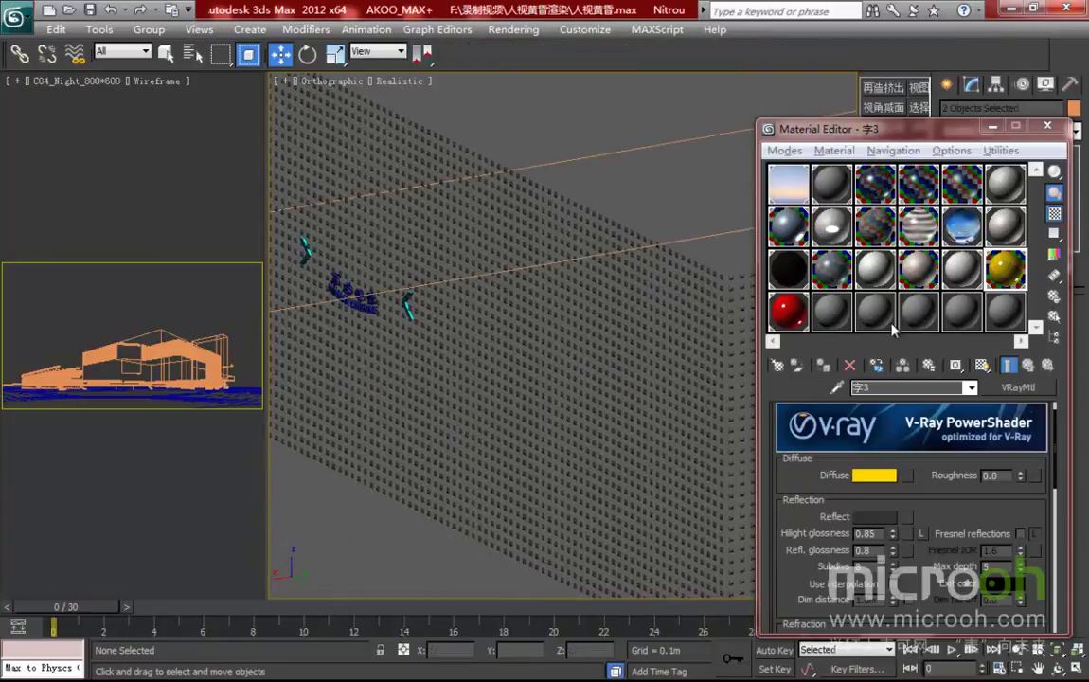
left_click(831, 311)
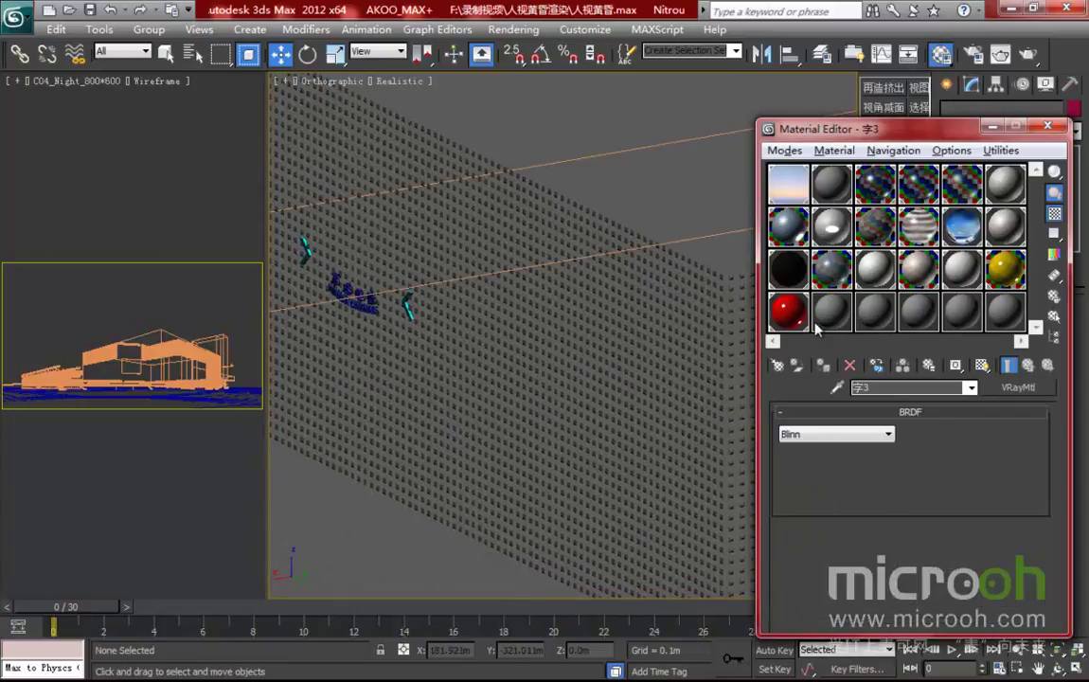
left_click(633, 257)
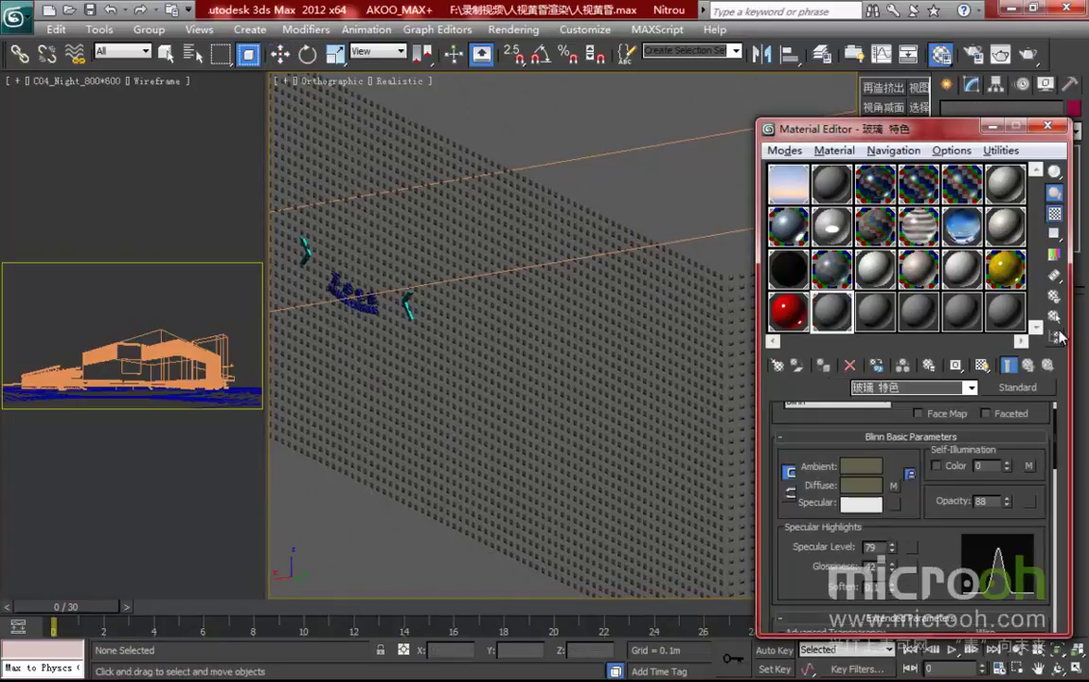
left_click(644, 557)
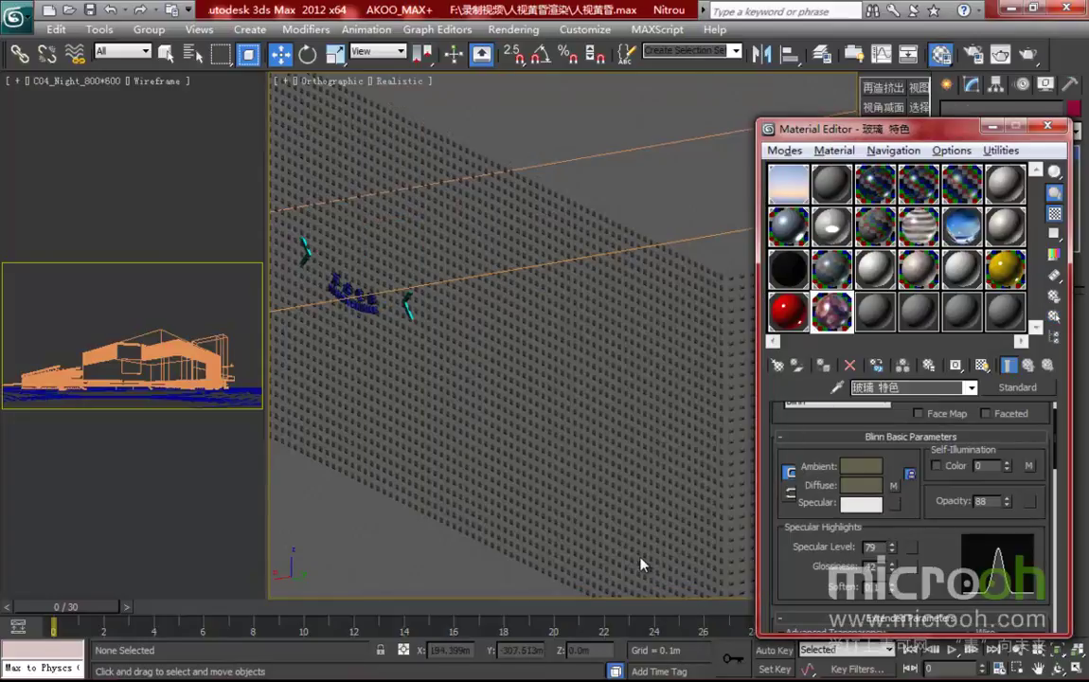
key("alt+q")
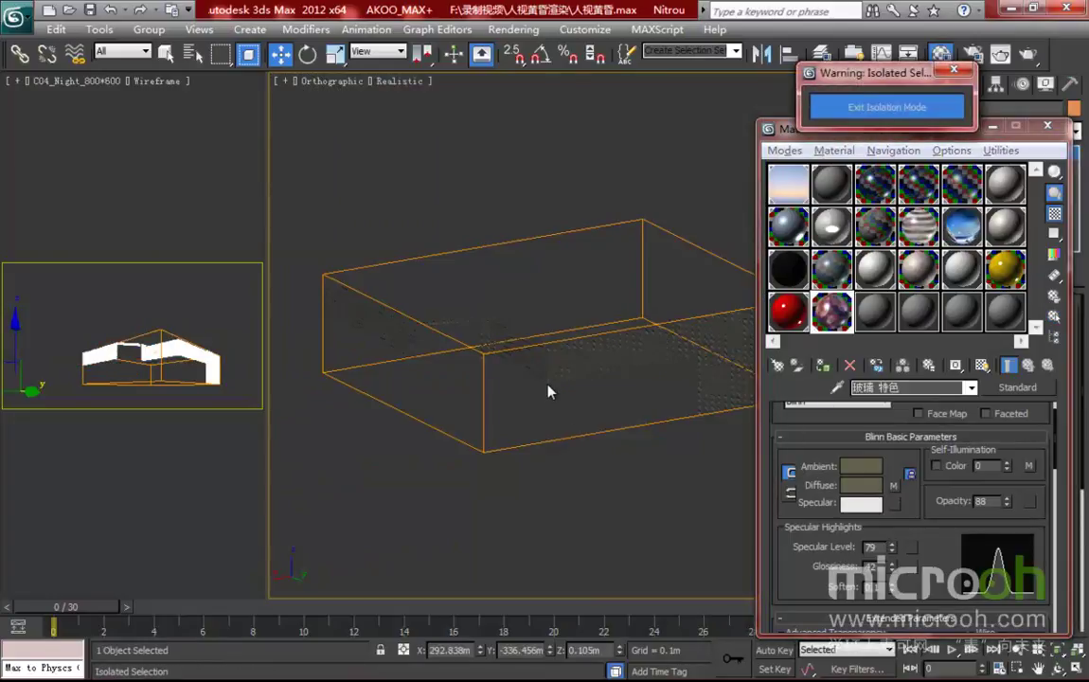
scroll(536, 372, "up", 6)
scroll(721, 458, "down", 4)
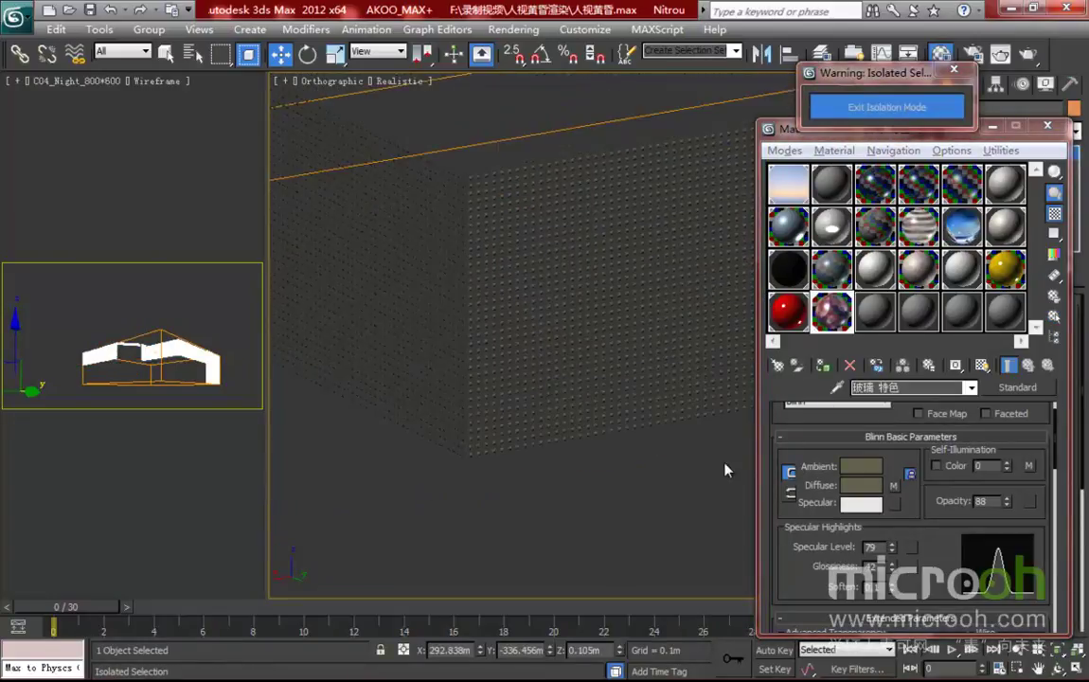
Examine the diffuse bitmap of 玻璃 特色 and its cropping region in the image preview.
left_click_drag(924, 502, 930, 546)
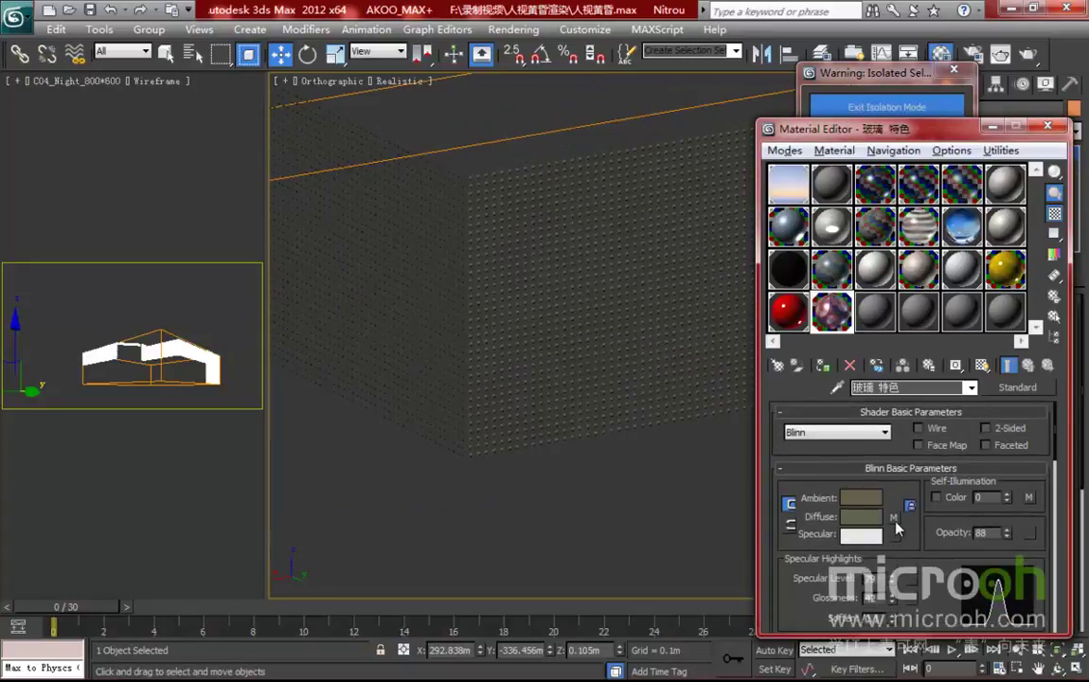
left_click_drag(838, 516, 883, 533)
left_click(895, 475)
scroll(867, 484, "down", 5)
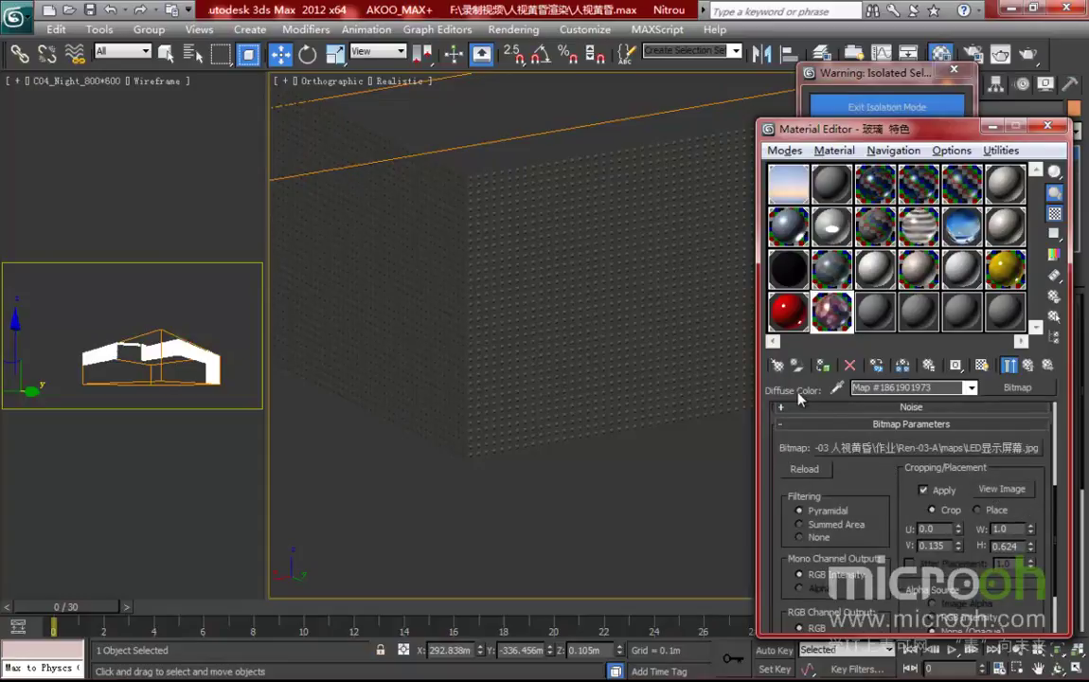
left_click_drag(851, 135, 809, 122)
left_click(958, 474)
left_click_drag(547, 140, 538, 105)
left_click_drag(755, 437, 841, 526)
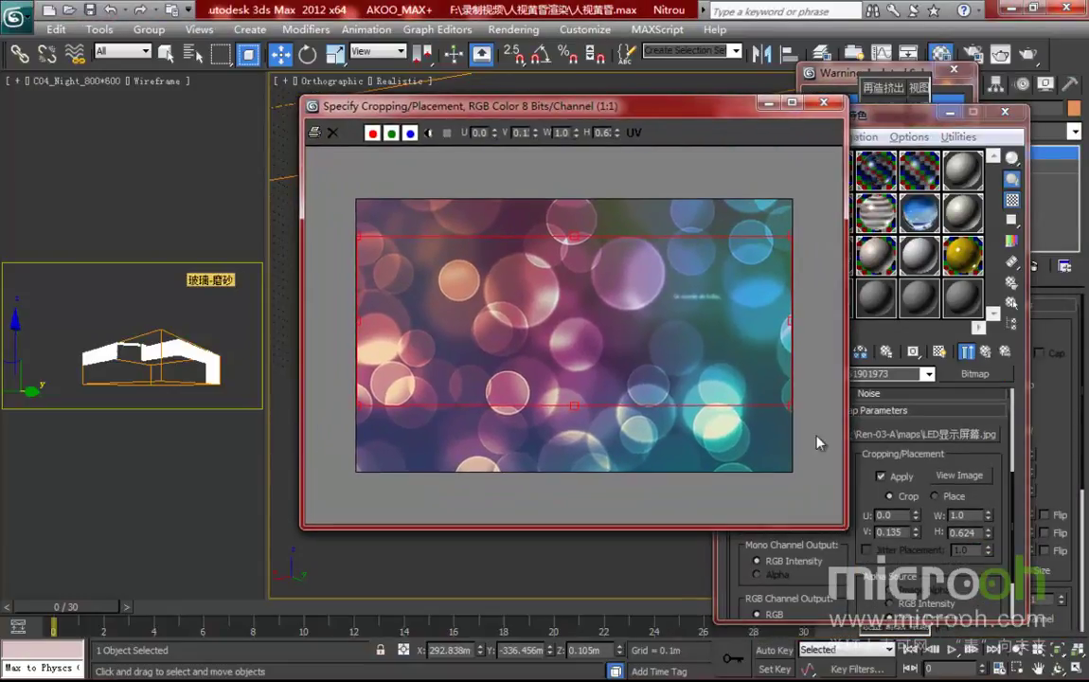
left_click_drag(644, 96, 522, 131)
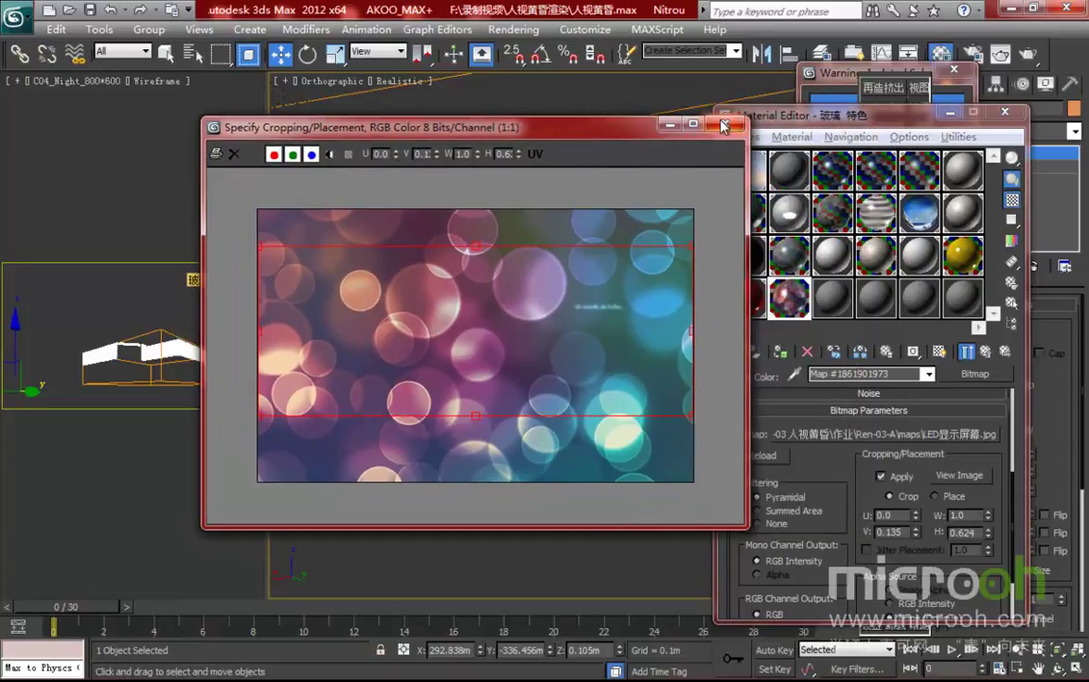
left_click(724, 123)
Return to the parent level of 玻璃 特色 and review its assigned maps and their amounts.
left_click(988, 351)
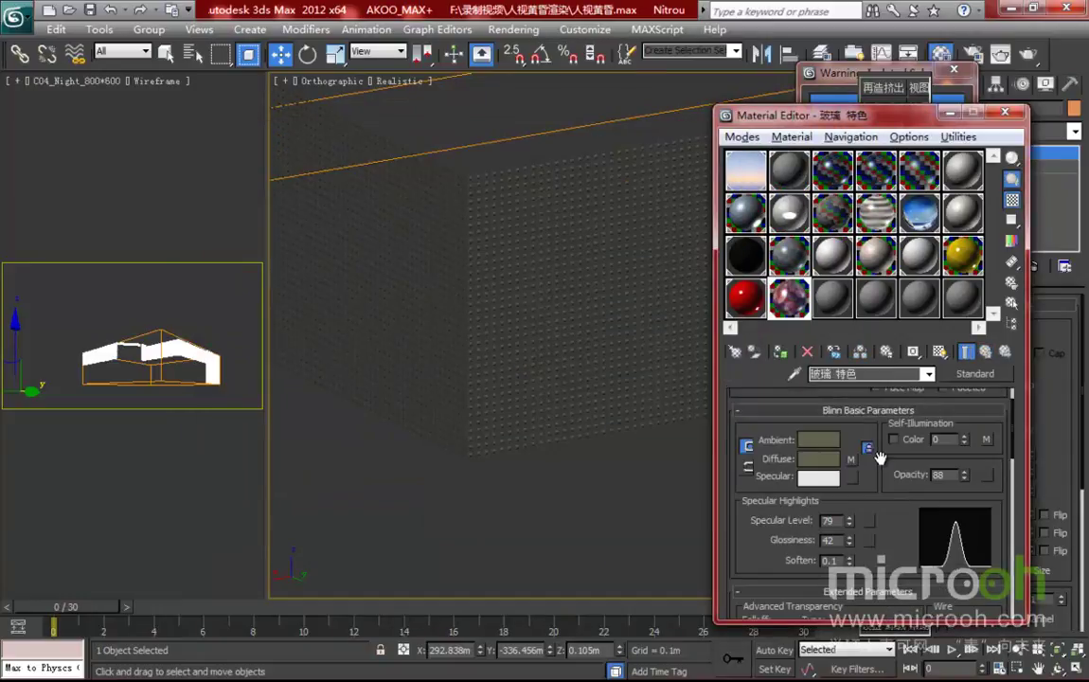
left_click_drag(890, 500, 908, 249)
left_click_drag(906, 456, 933, 318)
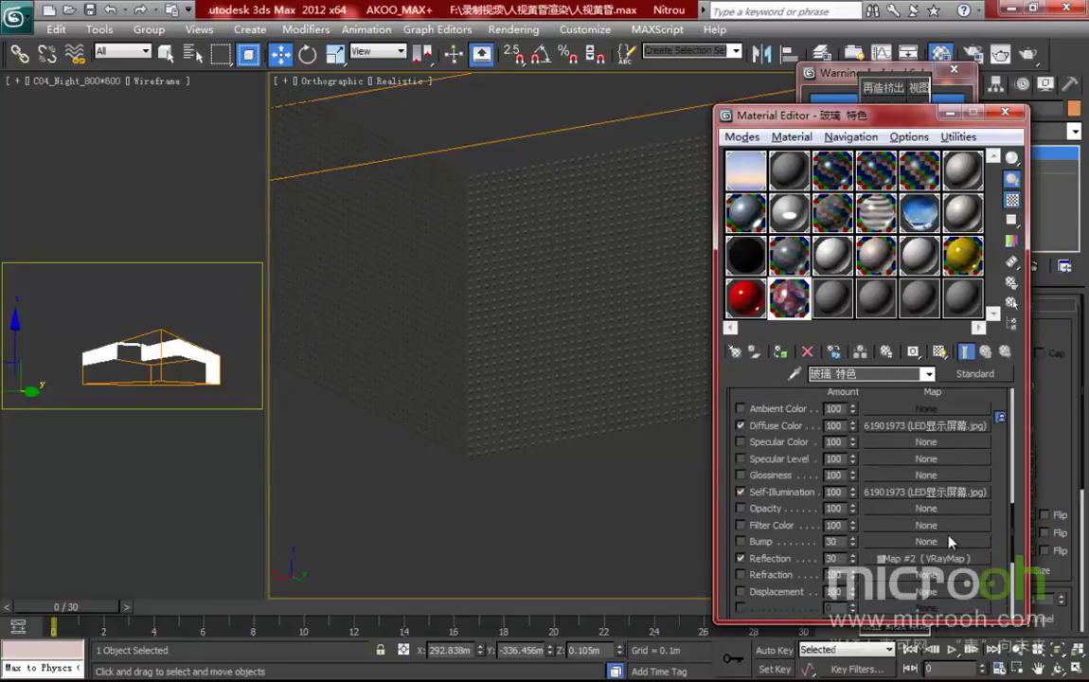
Exit isolation mode and hide the selected dotted facade object.
left_click_drag(917, 117, 884, 130)
left_click(827, 107)
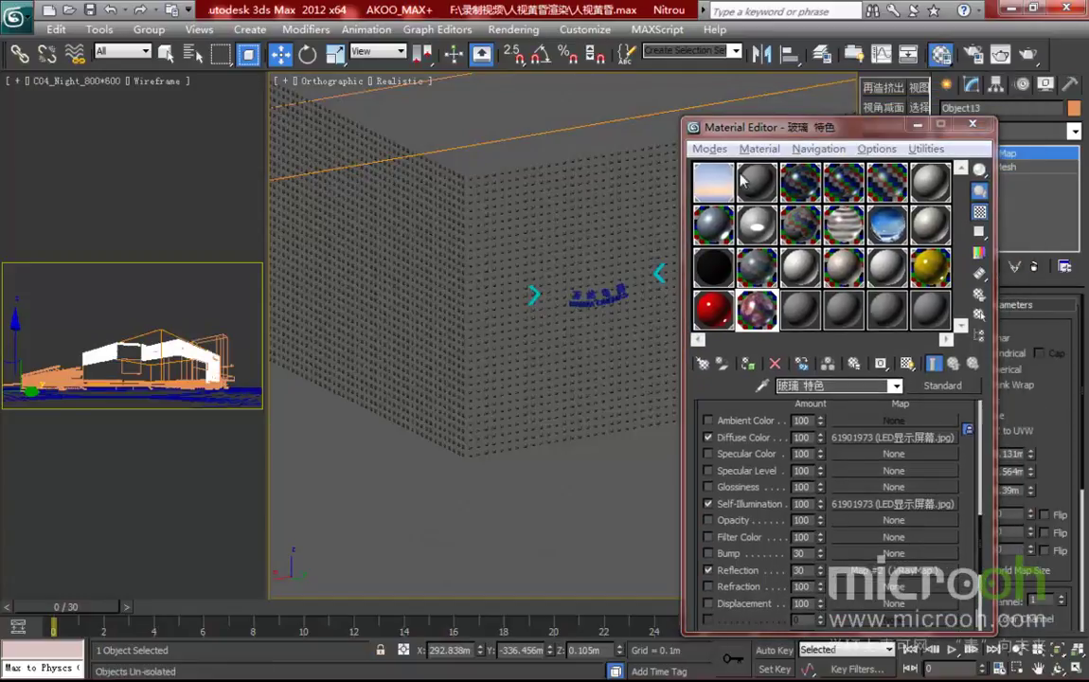
right_click(617, 232)
left_click(663, 197)
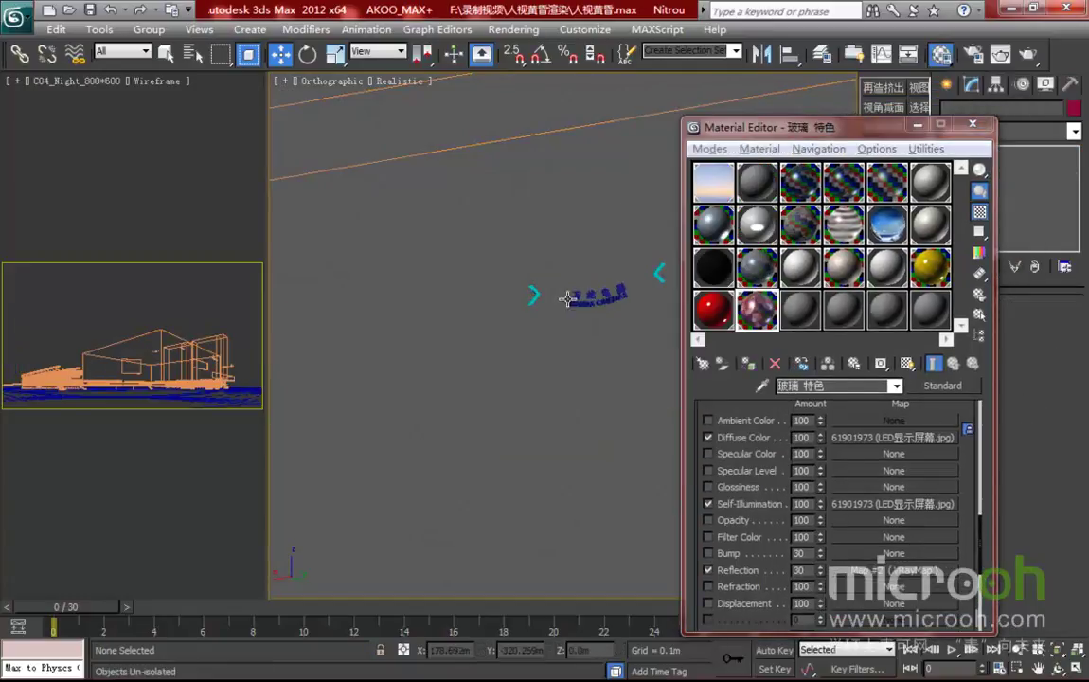
Bring up the 建筑-缝线 material and examine the remaining visible geometry, from the escalators to the paving and road around the building.
middle_click_drag(585, 306, 646, 292, "alt")
scroll(502, 253, "down", 5)
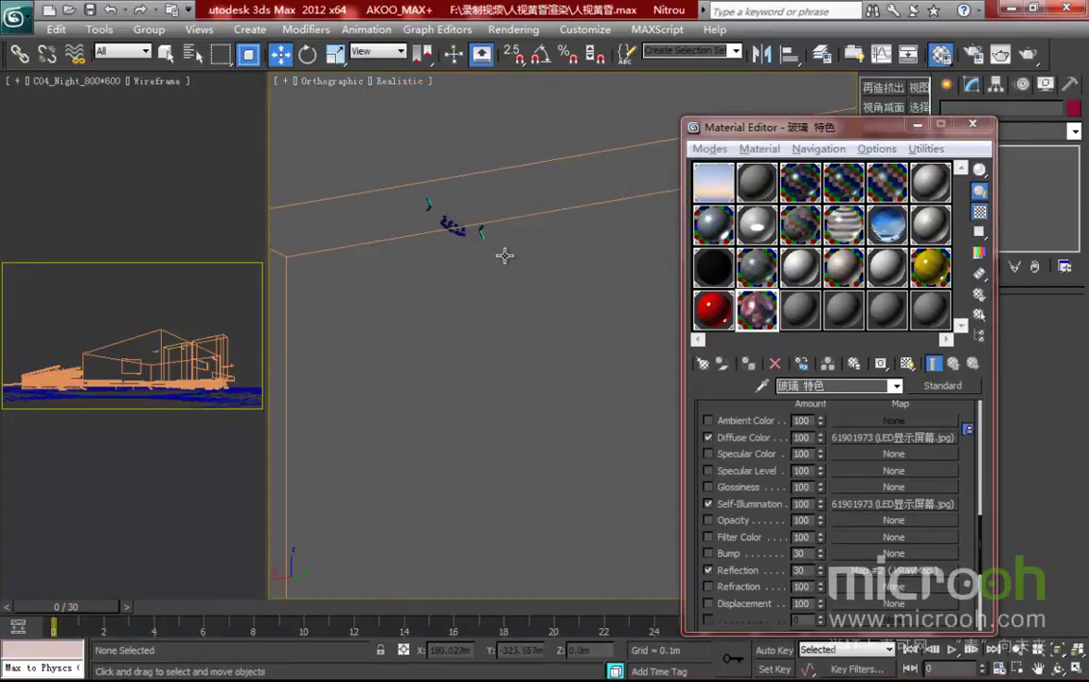
middle_click_drag(535, 322, 419, 374, "alt")
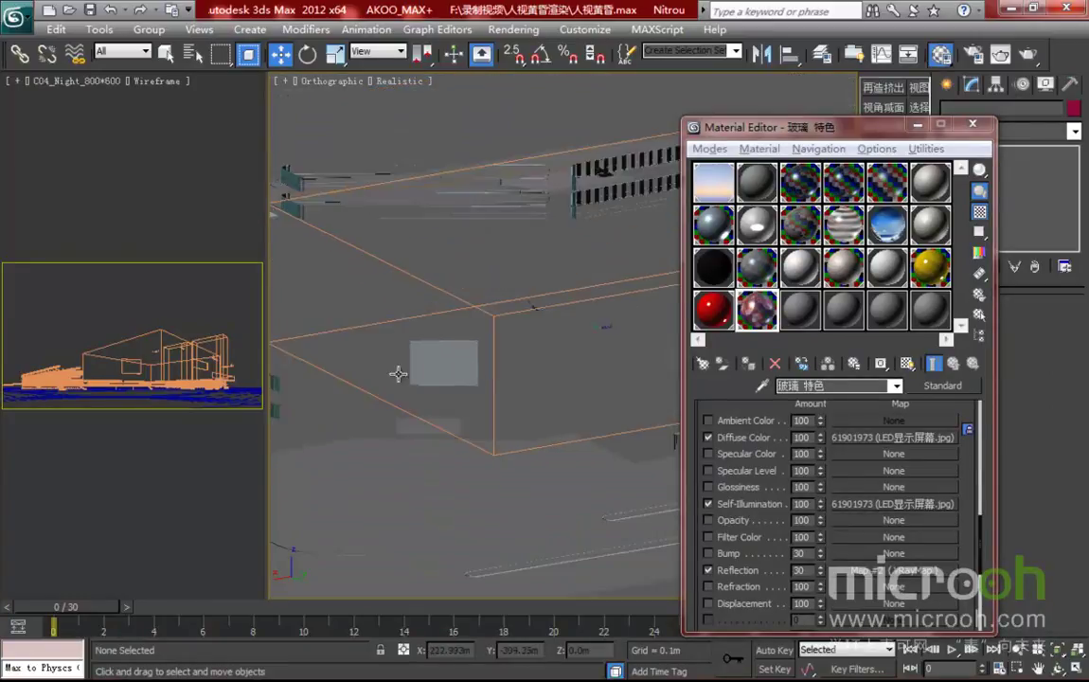
left_click(719, 270)
left_click_drag(816, 135, 996, 131)
middle_click_drag(411, 363, 522, 303, "alt")
scroll(511, 306, "up", 3)
middle_click_drag(581, 343, 547, 335)
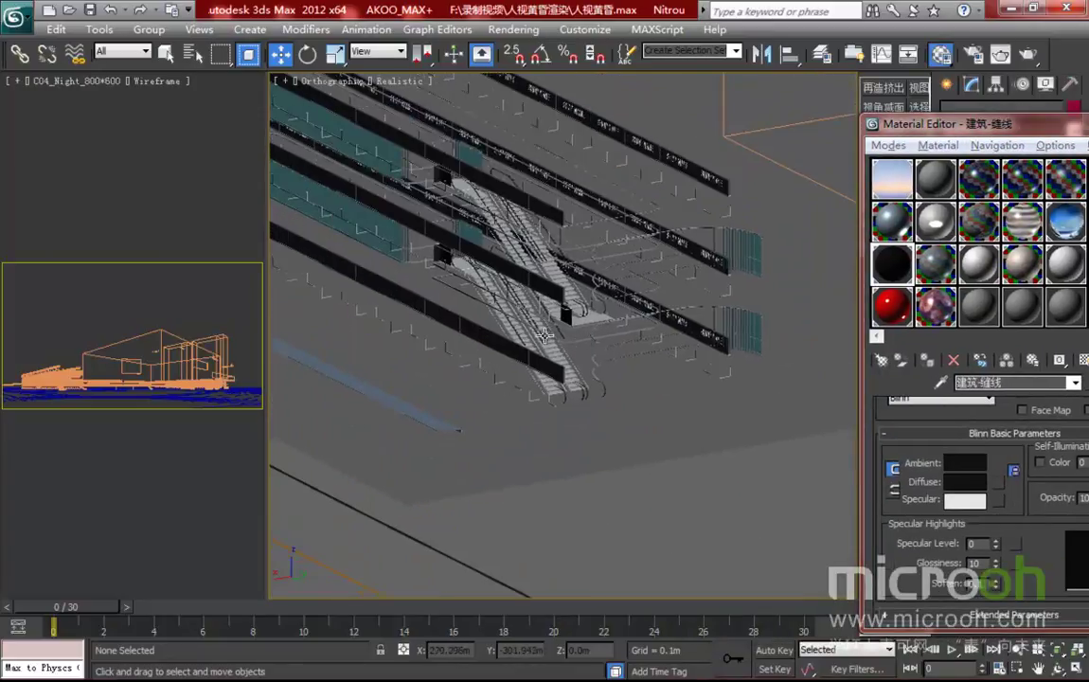
scroll(620, 350, "up", 4)
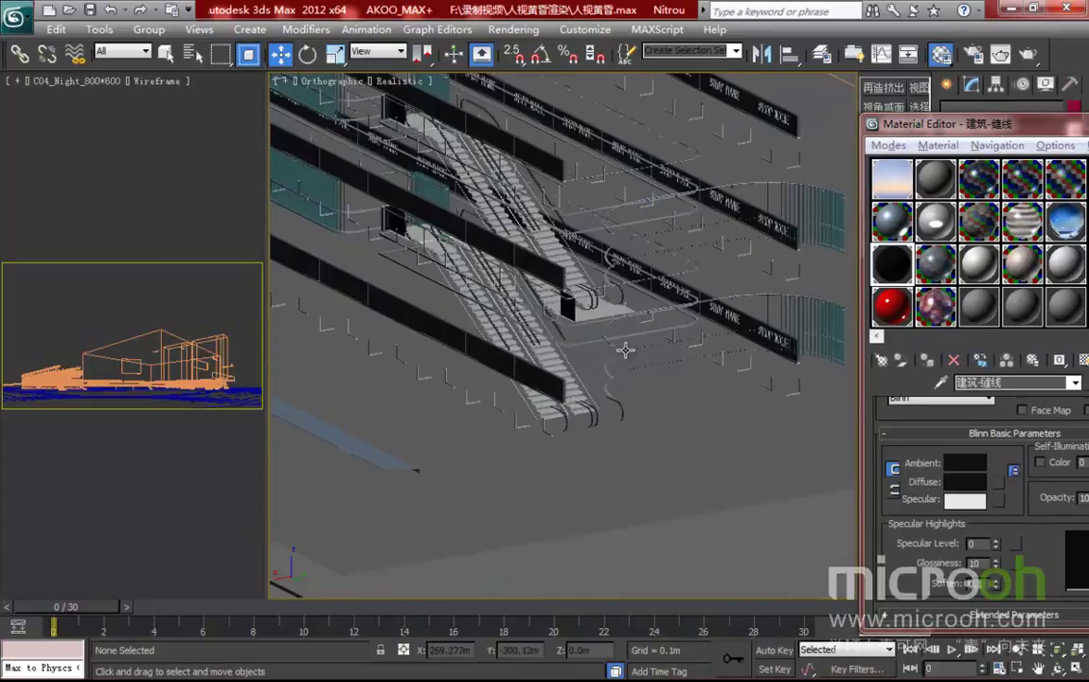
scroll(695, 296, "down", 5)
middle_click_drag(556, 450, 399, 399)
middle_click_drag(650, 414, 515, 405)
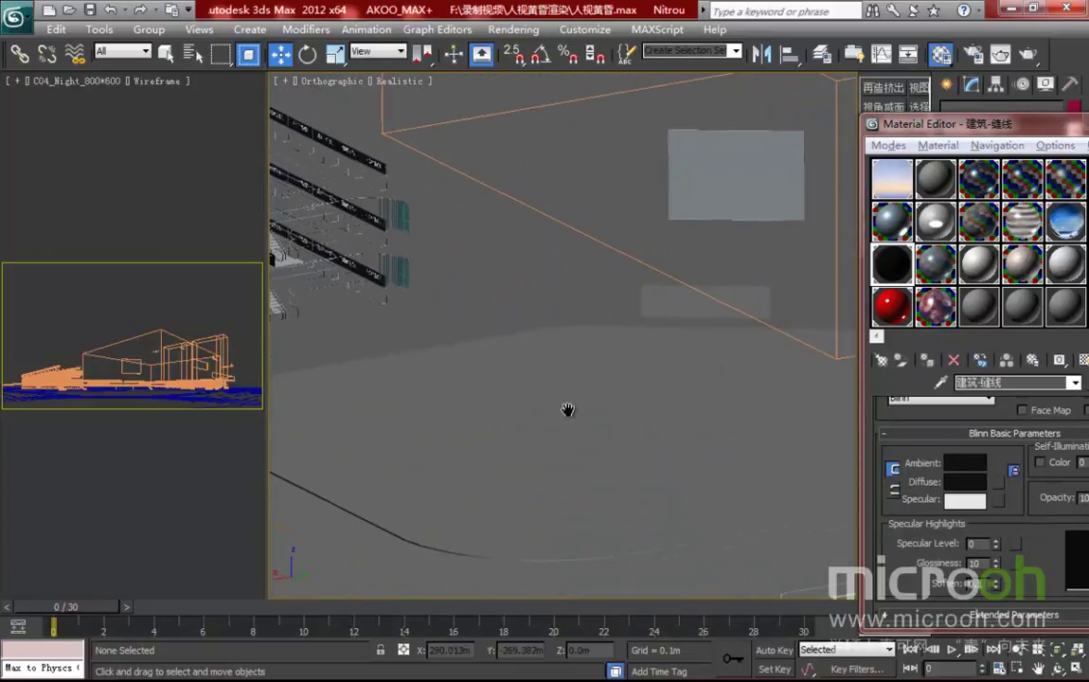
scroll(603, 412, "down", 3)
middle_click_drag(617, 442, 633, 457, "alt")
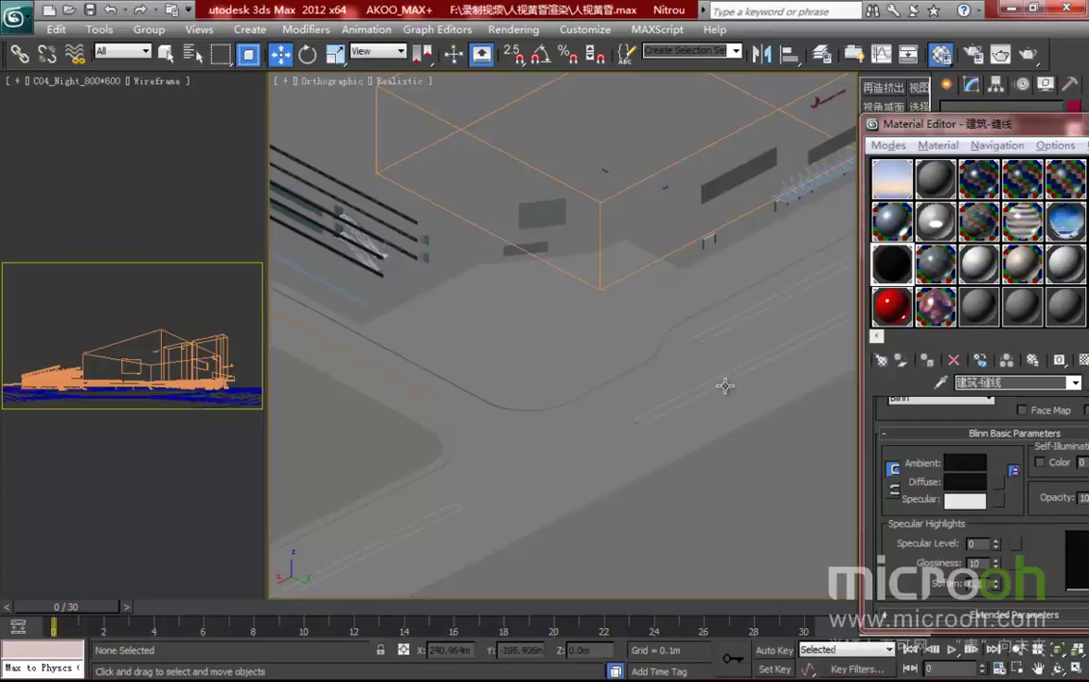
scroll(702, 402, "up", 3)
scroll(603, 415, "up", 1)
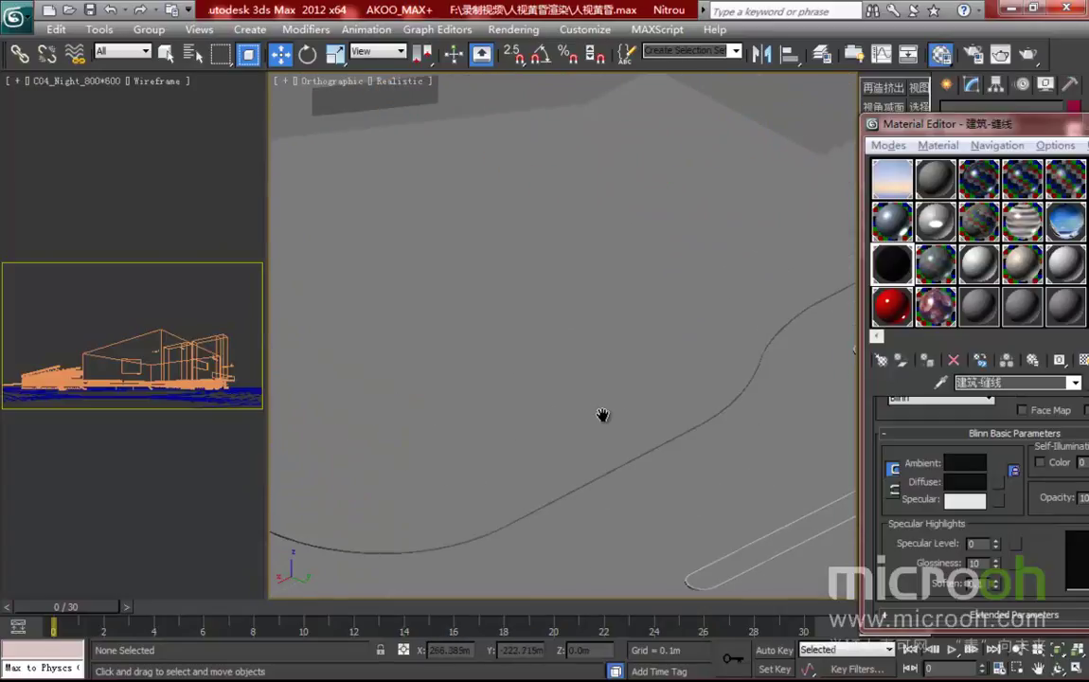
Sample the DK-铺地 material from the paved ground into an empty material slot.
left_click(942, 381)
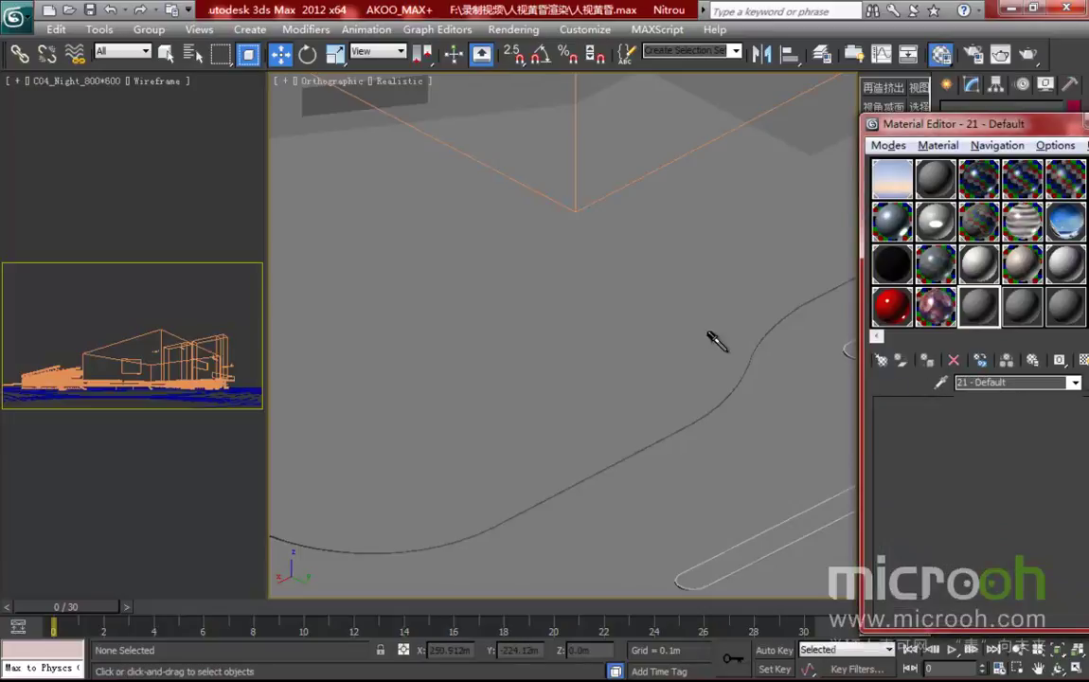
left_click(657, 329)
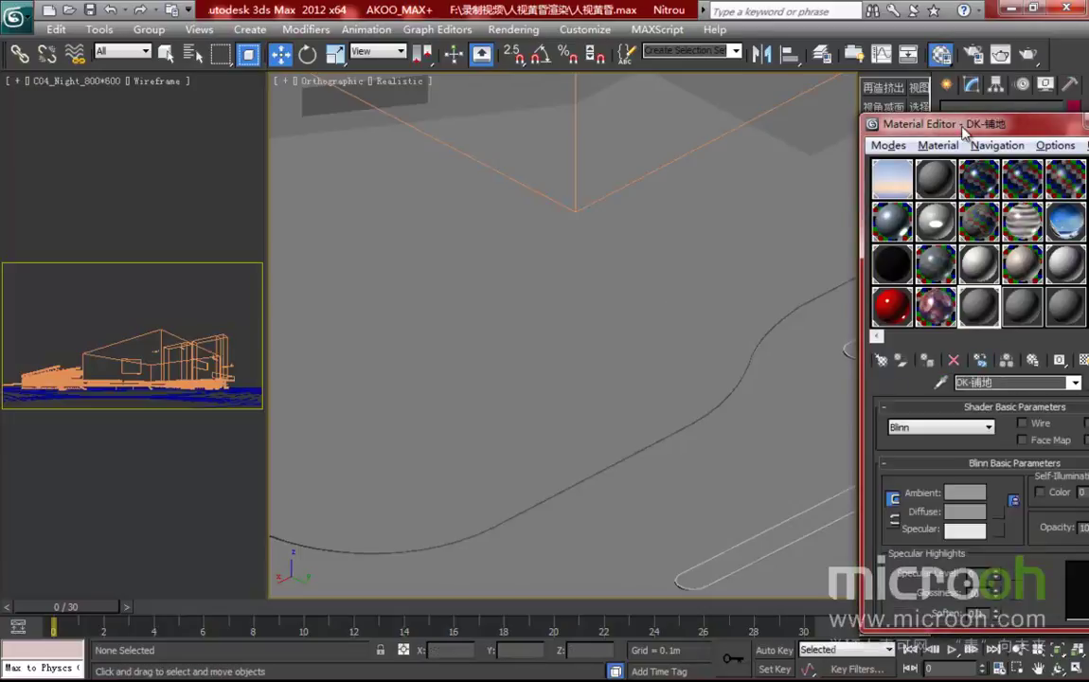
left_click_drag(970, 128, 825, 133)
Select the objects that use the DK-铺地 material and isolate them.
left_click(967, 364)
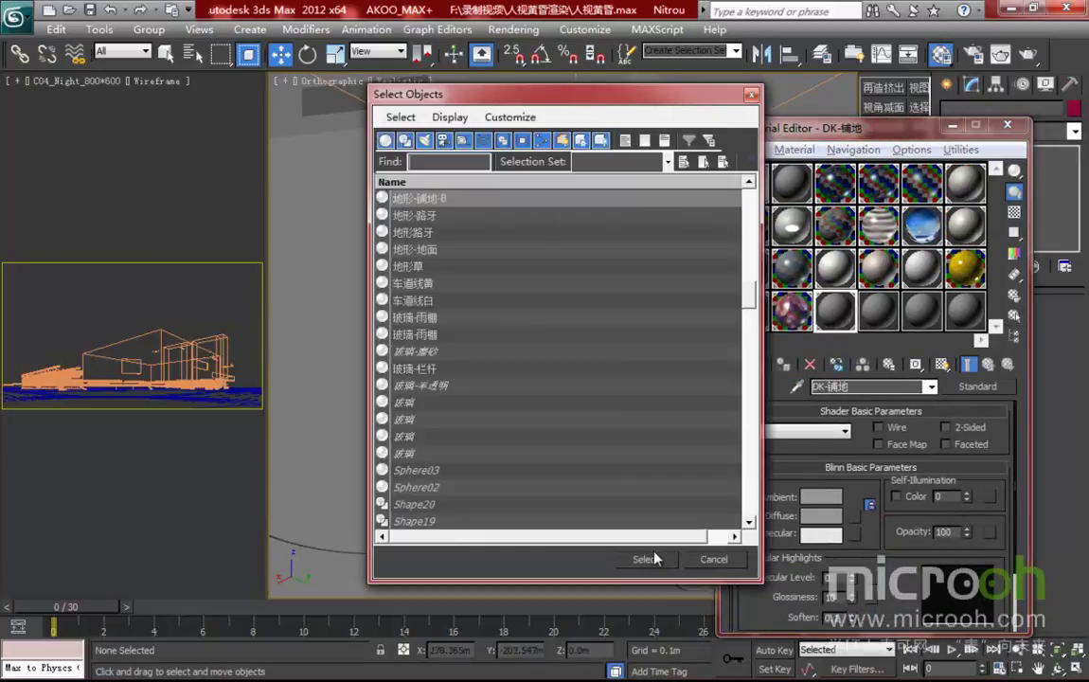
left_click(643, 555)
key("alt+q")
scroll(540, 401, "up", 5)
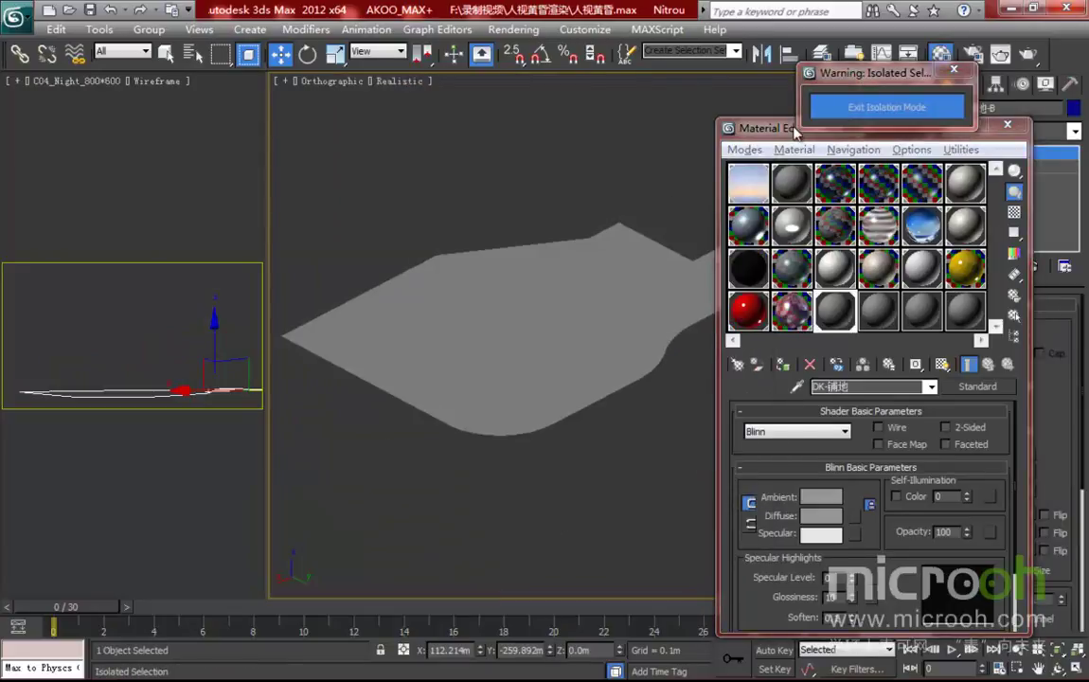
Load the stone texture SC-0051.JPG as the diffuse bitmap of DK-铺地 and show it in the viewport.
left_click_drag(773, 133, 813, 86)
left_click(893, 488)
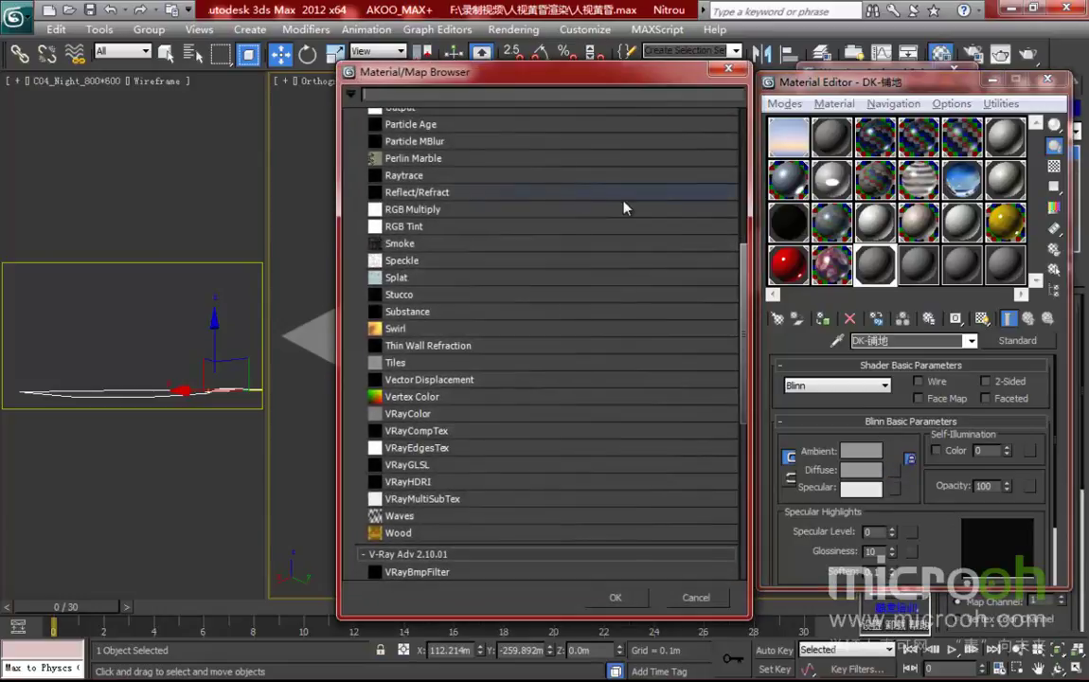
scroll(459, 152, "up", 7)
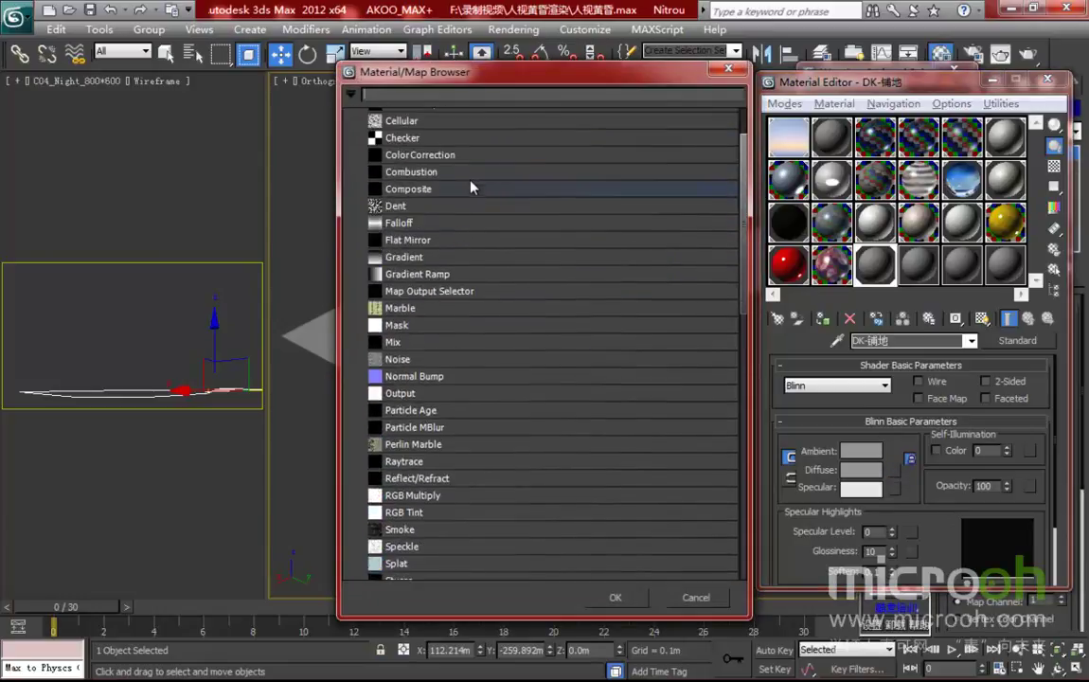
double_click(400, 148)
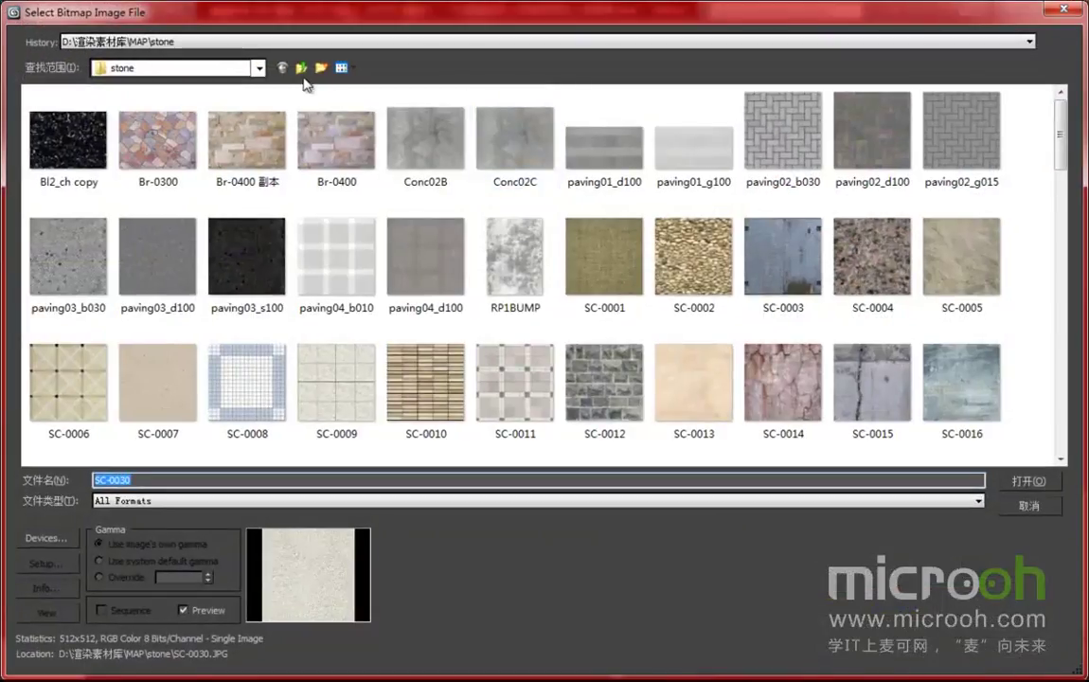
left_click(301, 68)
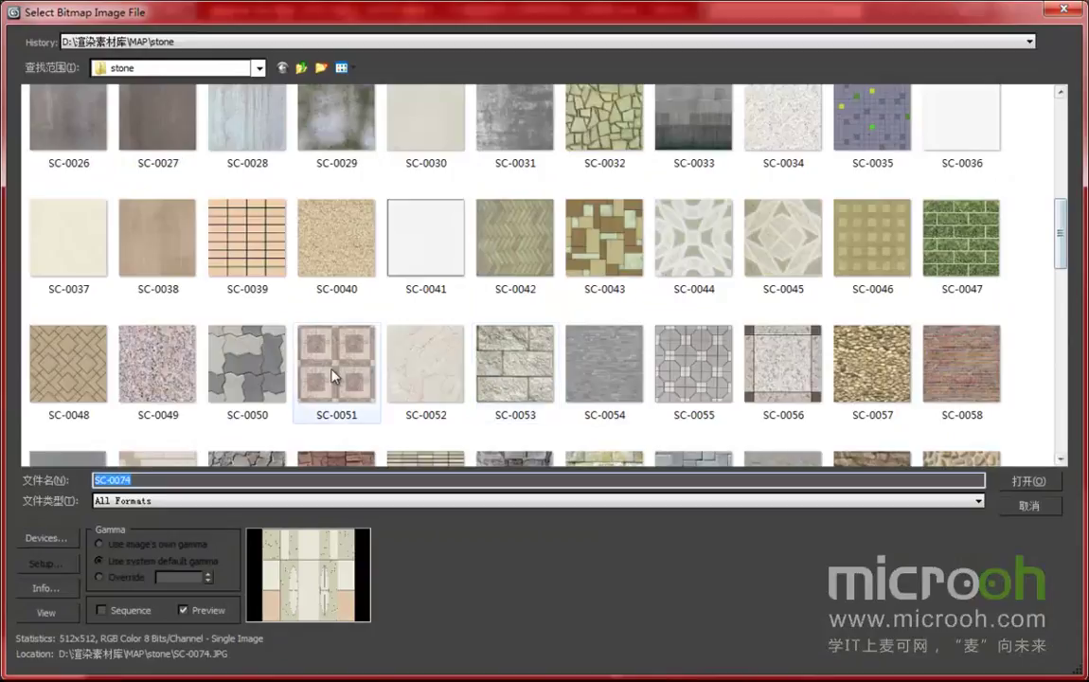
left_click(333, 374)
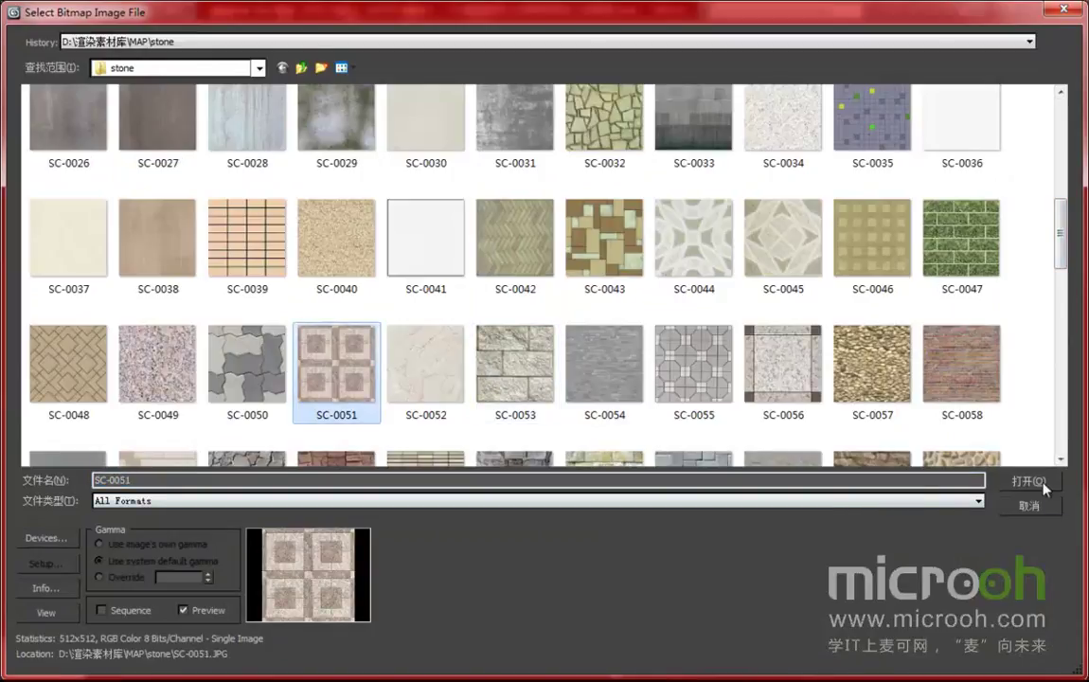
left_click(1041, 484)
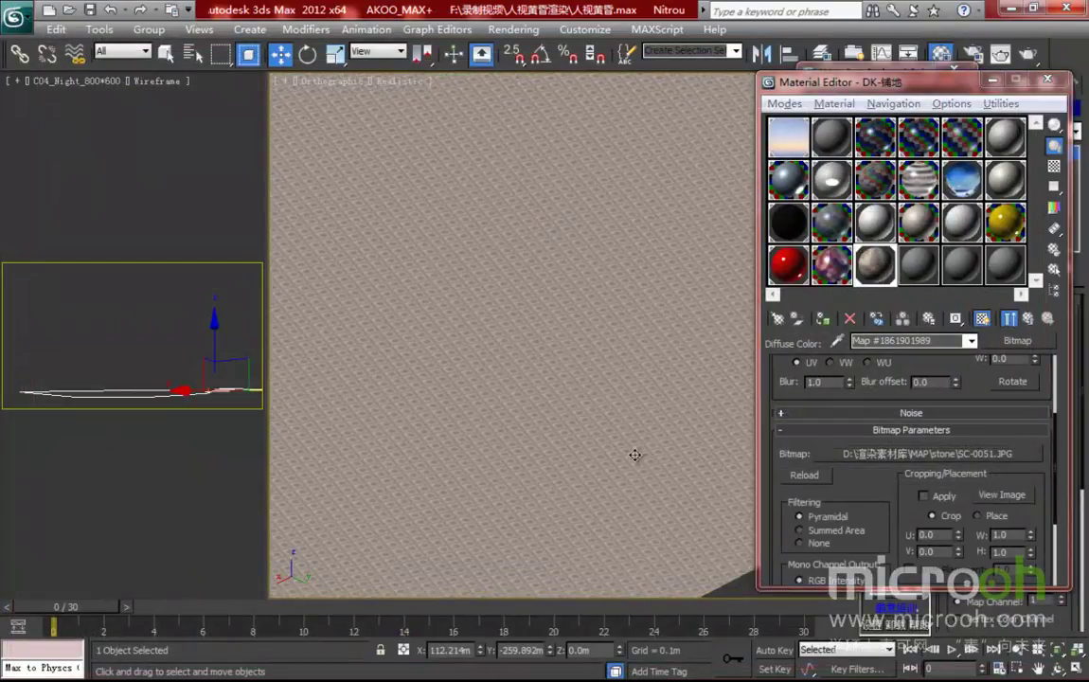
Switch to the Top view and check the tiling of the paving texture up close on the ground object.
middle_click_drag(639, 434, 640, 360)
key("t")
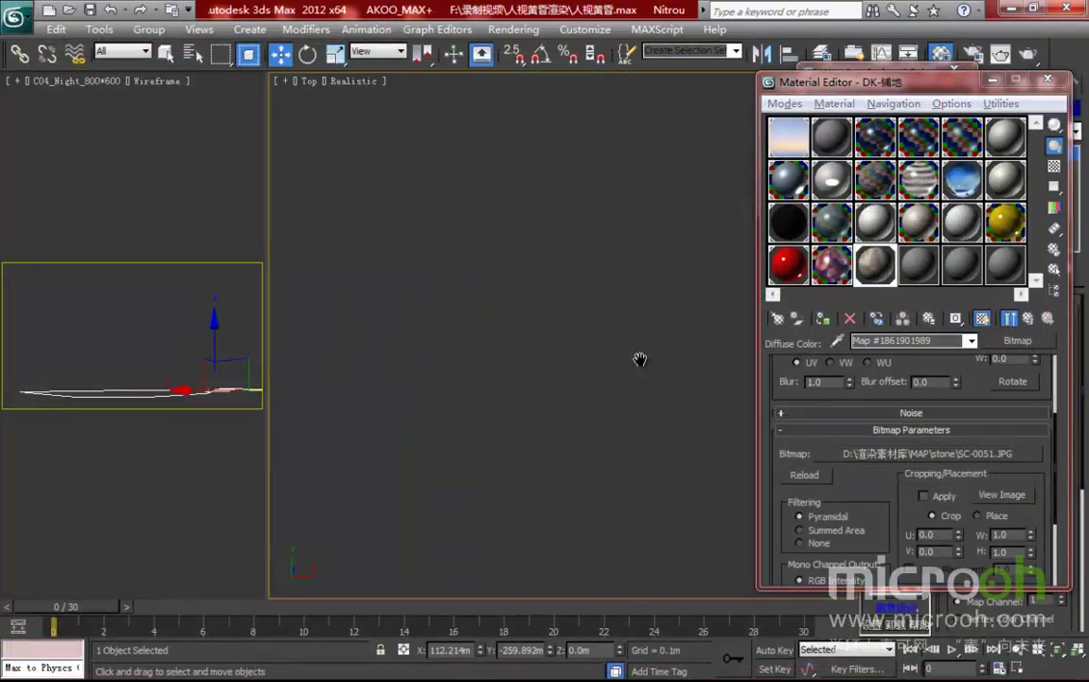
key("z")
scroll(598, 394, "up", 7)
middle_click_drag(384, 342, 609, 340)
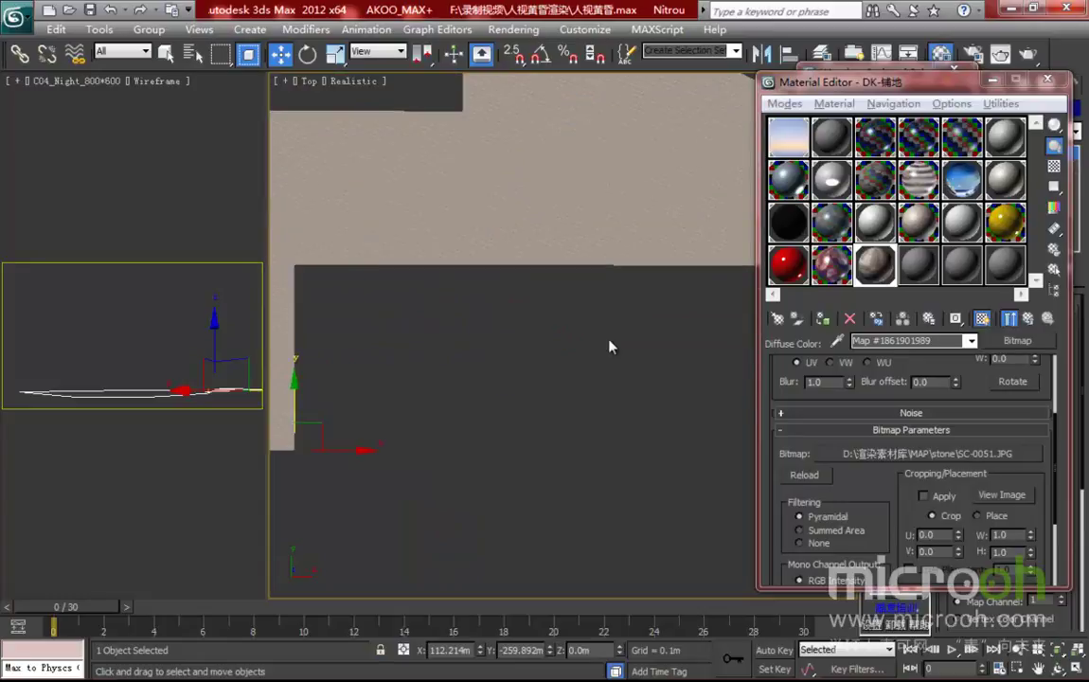
scroll(494, 299, "up", 5)
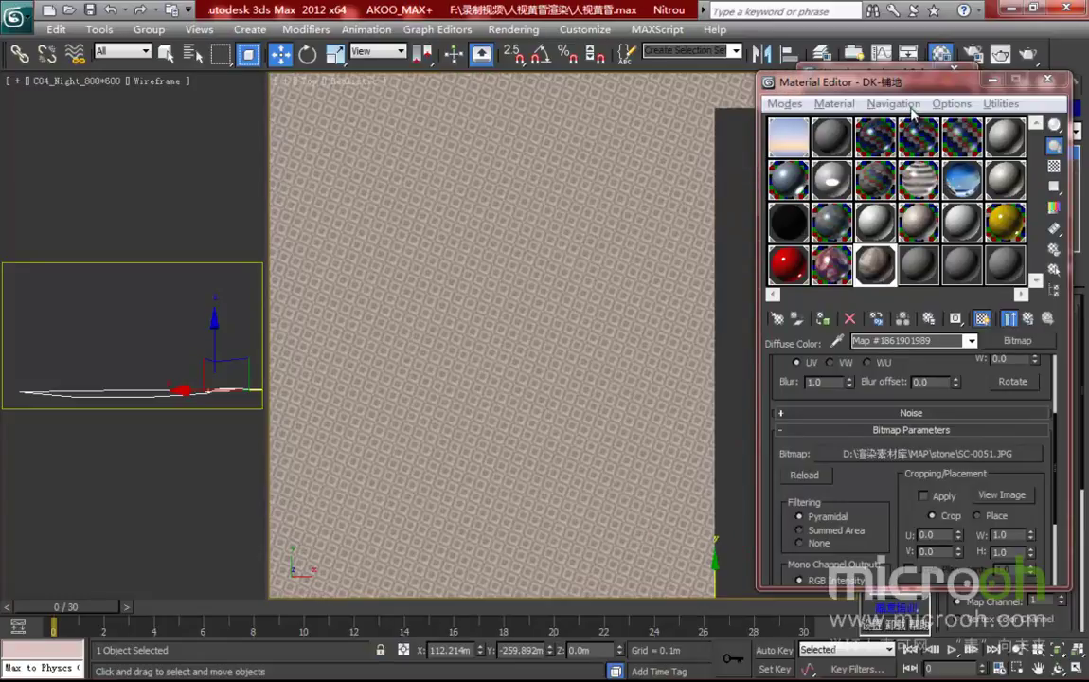
left_click_drag(918, 87, 846, 80)
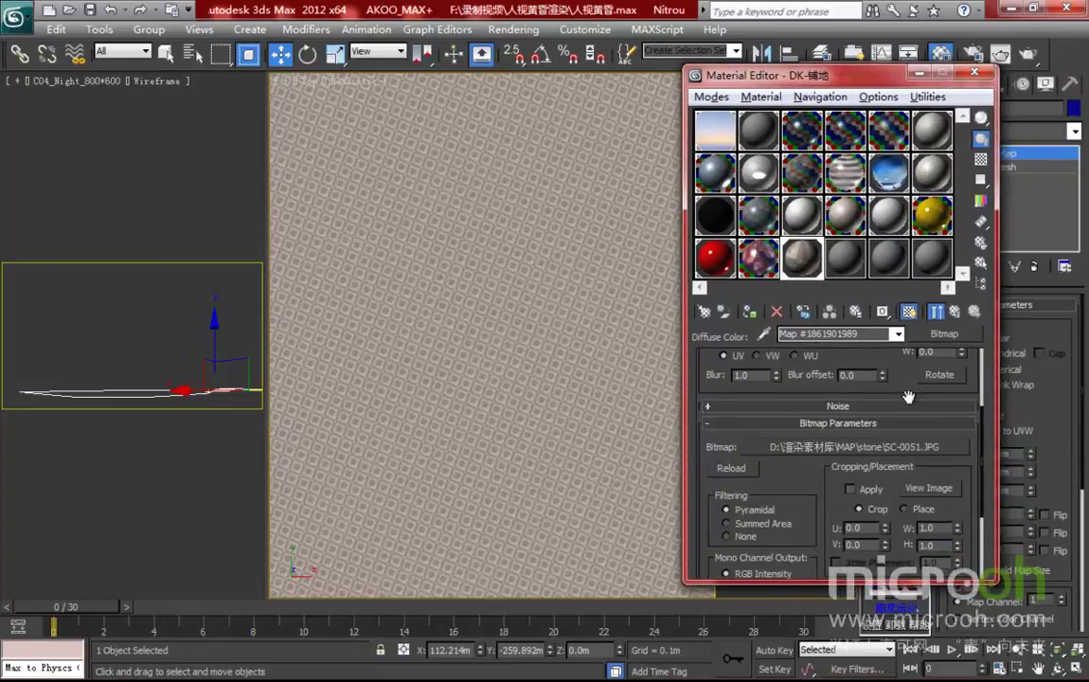
View the full SC-0051.JPG bitmap image to inspect its paving pattern.
left_click(909, 490)
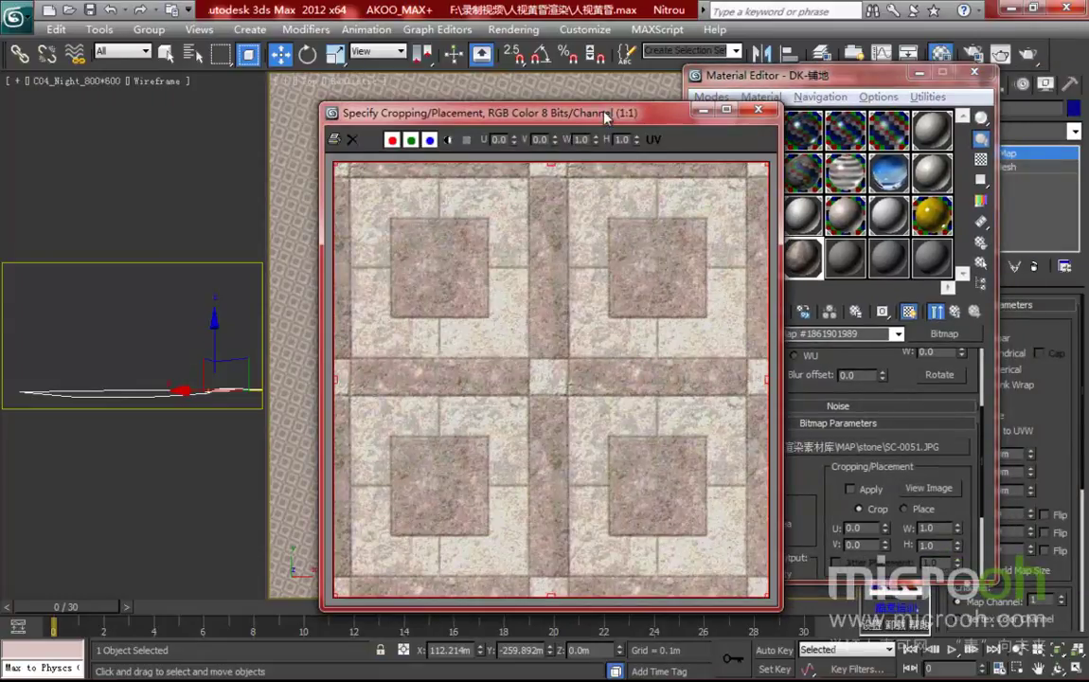
left_click_drag(606, 115, 525, 105)
left_click(678, 101)
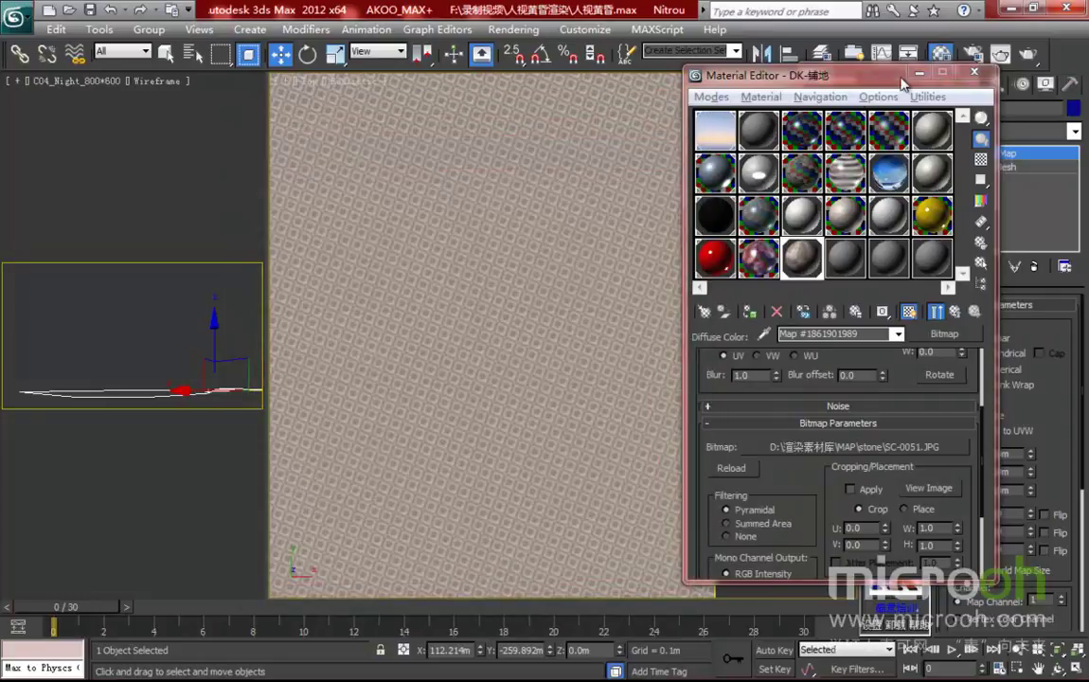
Check the paving texture along the ground object's edges in the Top view and exit isolation mode.
left_click(919, 72)
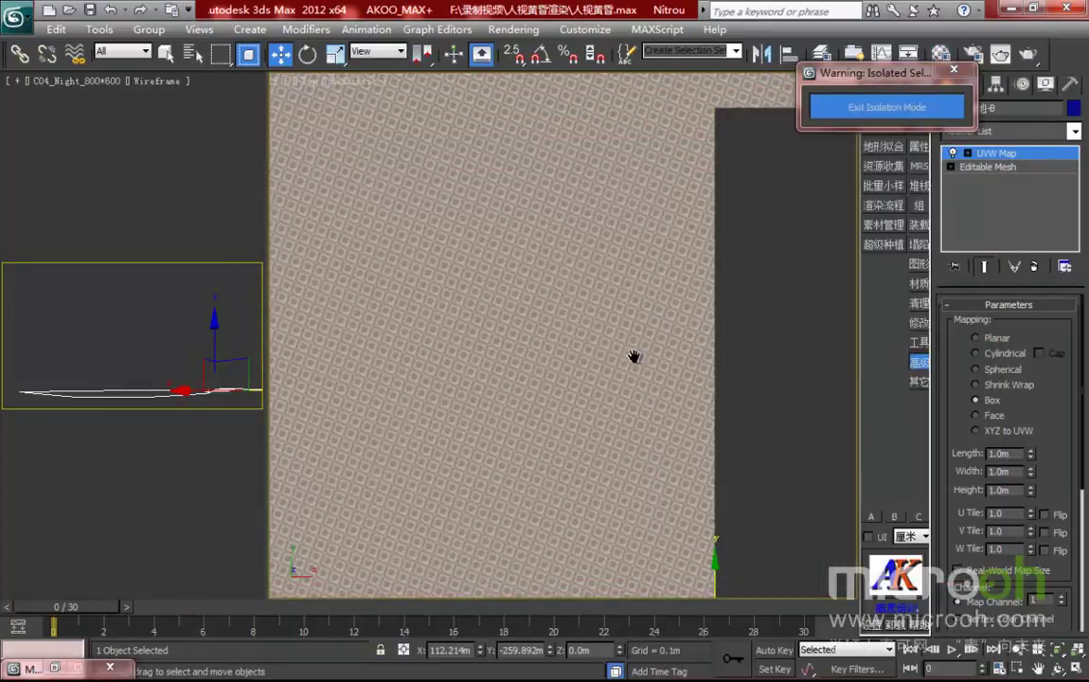
middle_click_drag(600, 410, 702, 299)
scroll(756, 461, "down", 2)
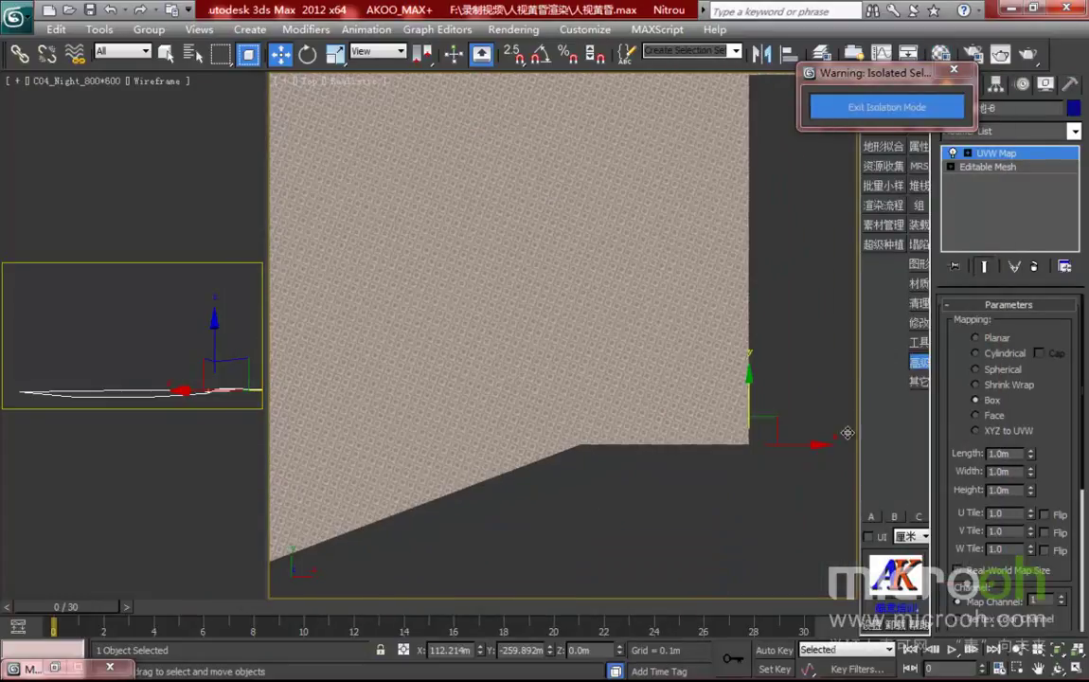
middle_click_drag(413, 319, 628, 308)
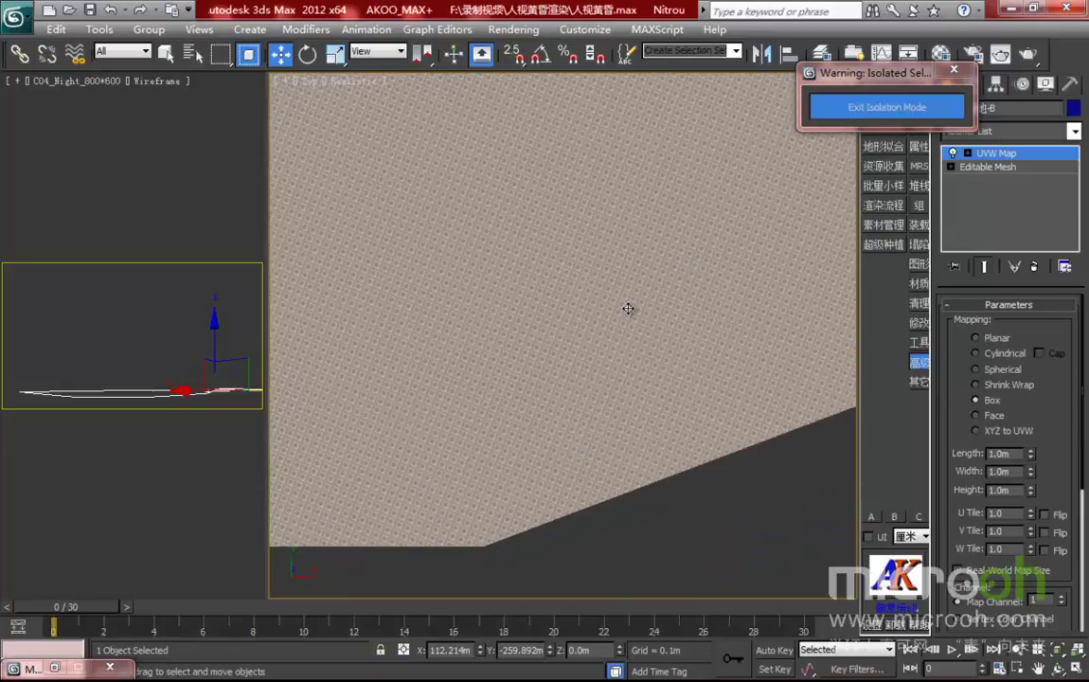
left_click(822, 109)
key("m")
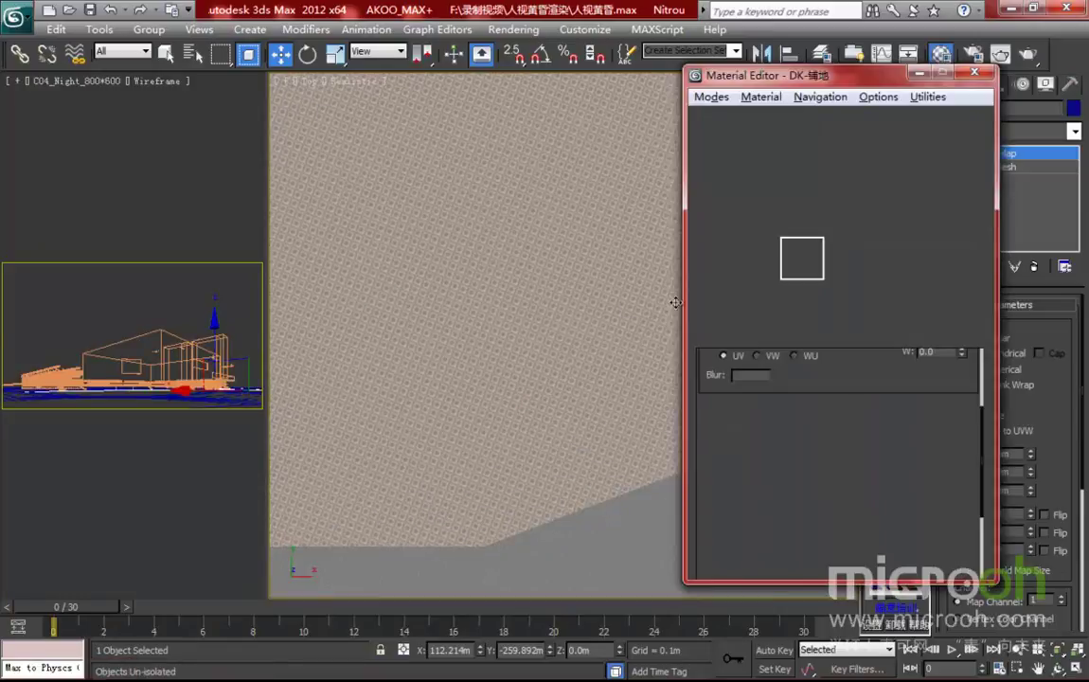
Copy the SC-0051.JPG diffuse map, change DK-铺地 to a VRayMtl material and paste the map as its diffuse.
left_click(956, 313)
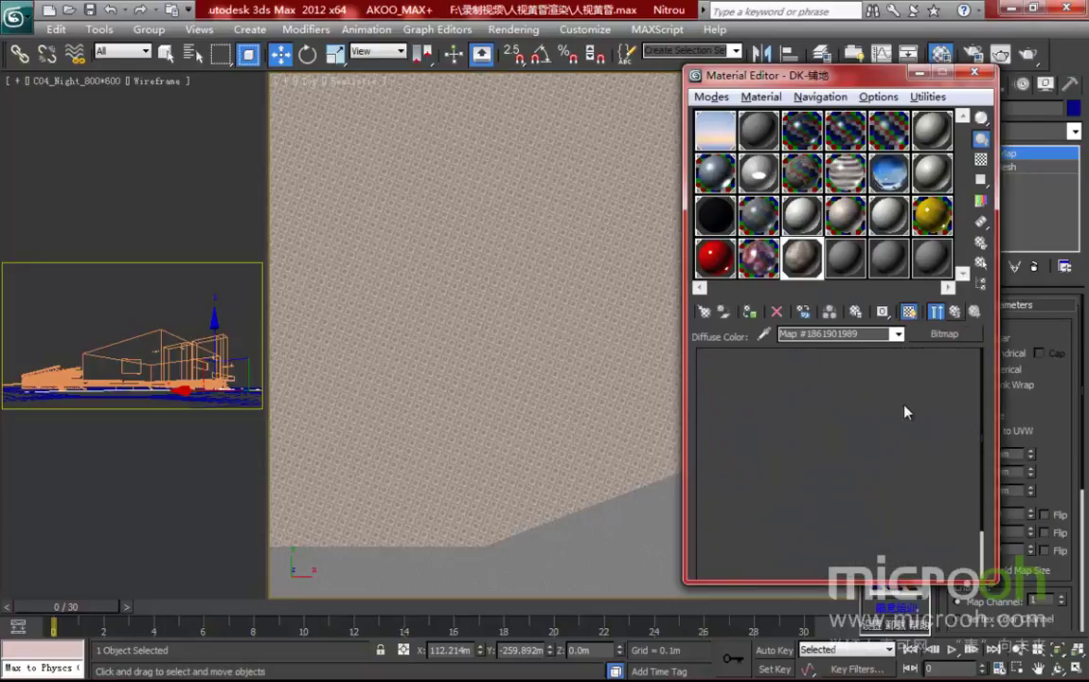
right_click(822, 466)
left_click(858, 493)
left_click(941, 335)
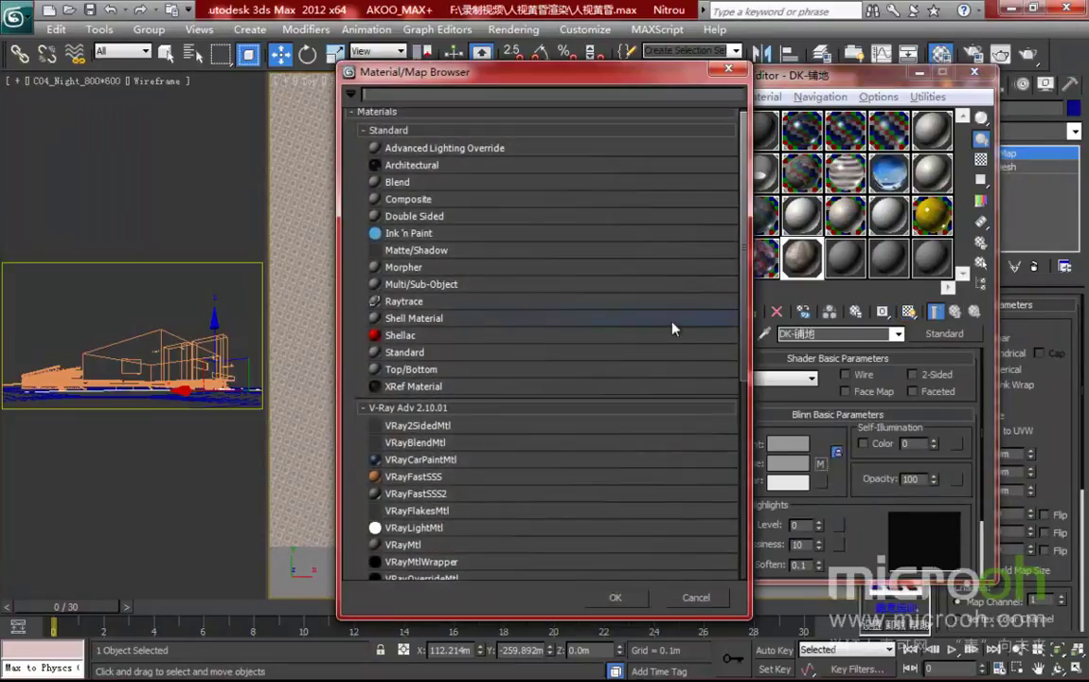
scroll(445, 398, "down", 3)
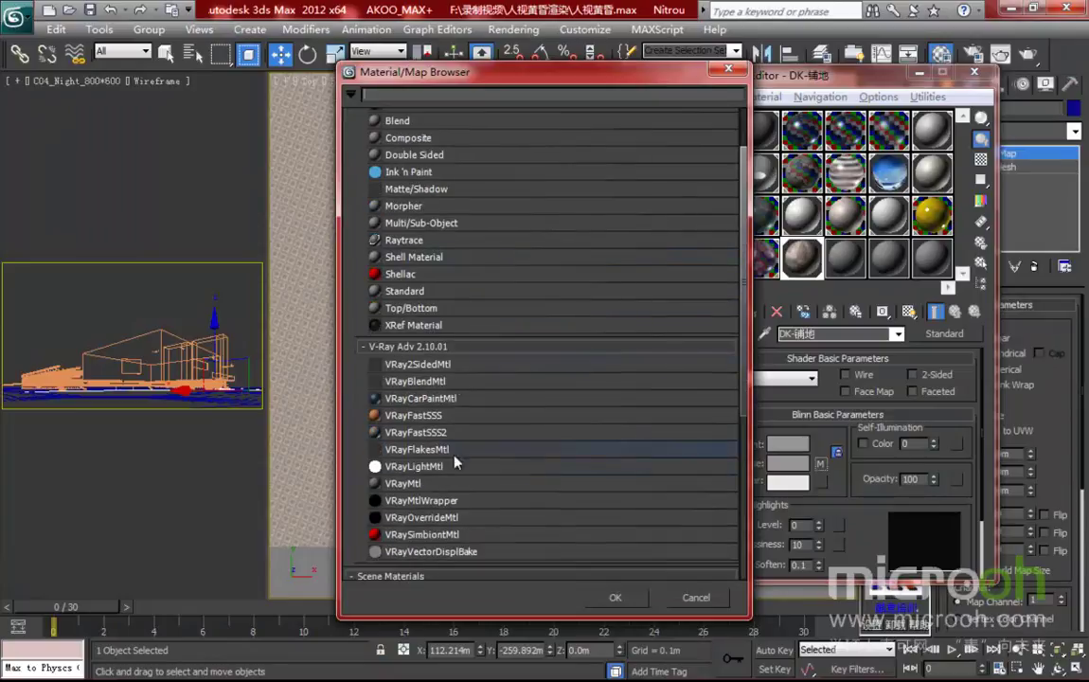
double_click(425, 486)
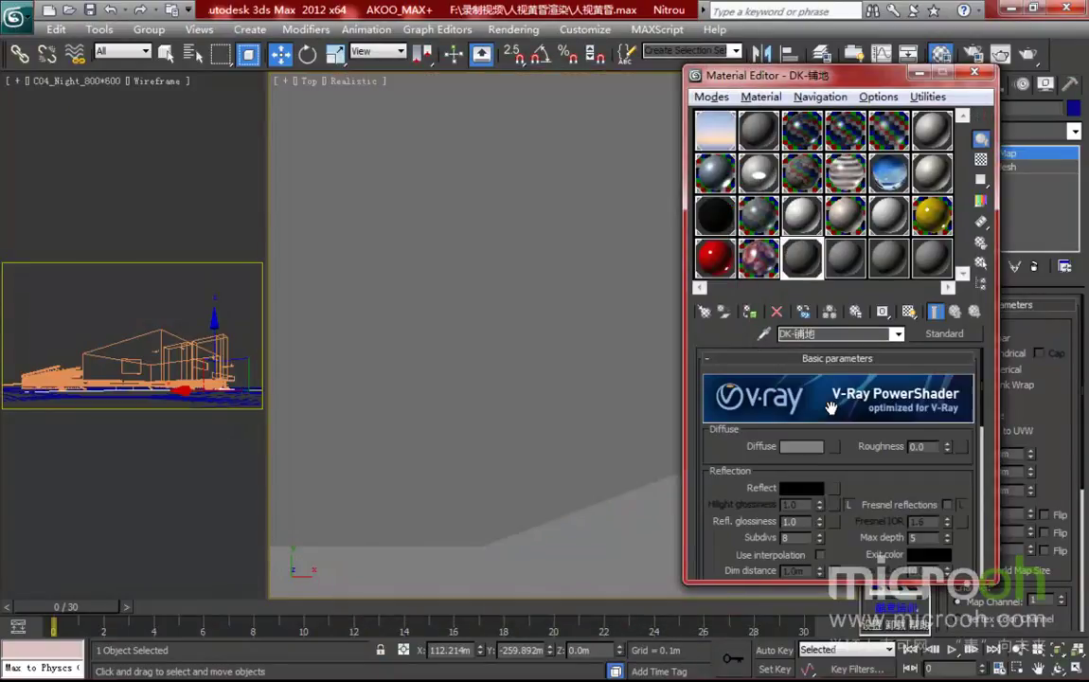
right_click(834, 446)
left_click(857, 474)
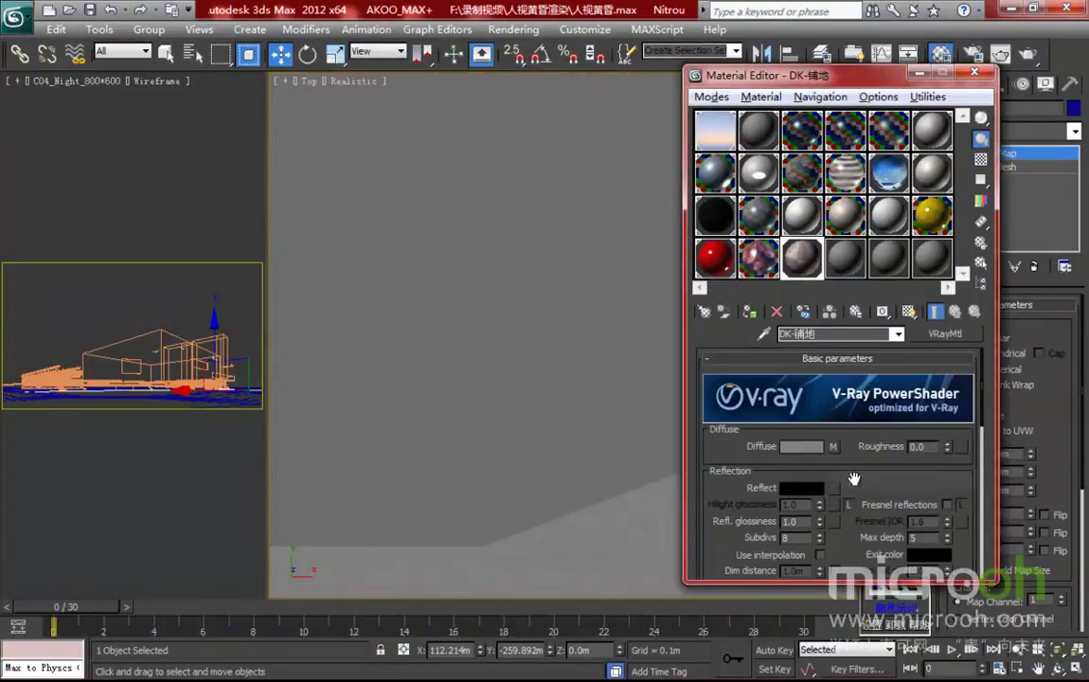
Add a Falloff map with a light grey side color to the DK-铺地 reflection and set reflection glossiness to 0.85.
scroll(776, 421, "down", 2)
left_click(833, 441)
double_click(403, 223)
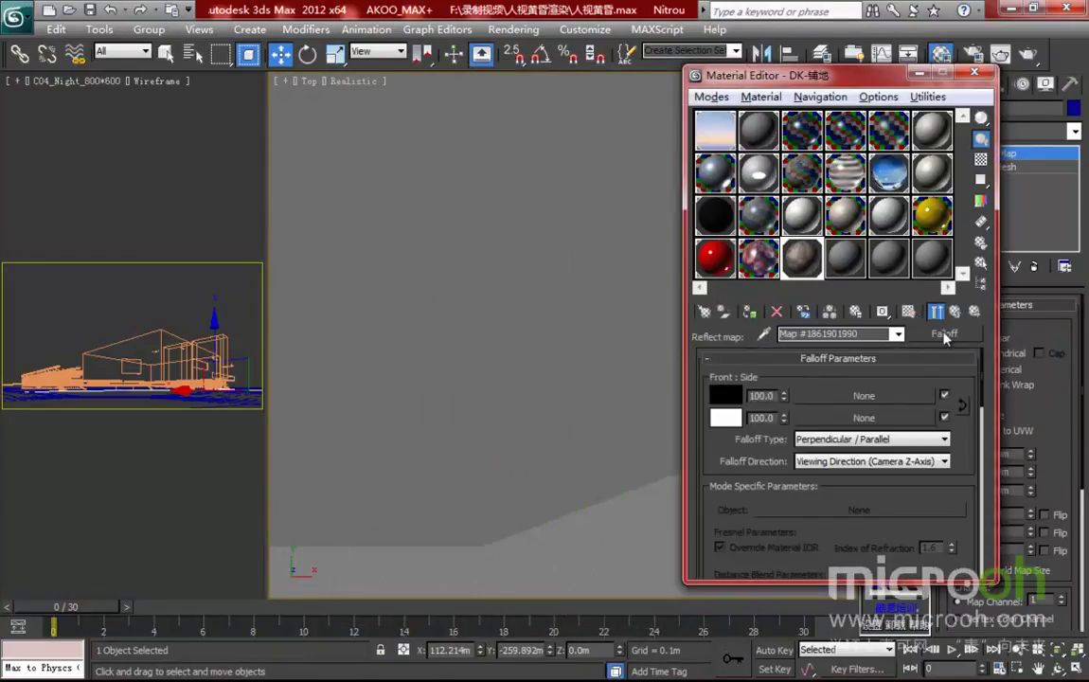
left_click(726, 417)
left_click_drag(565, 239, 566, 210)
left_click(695, 255)
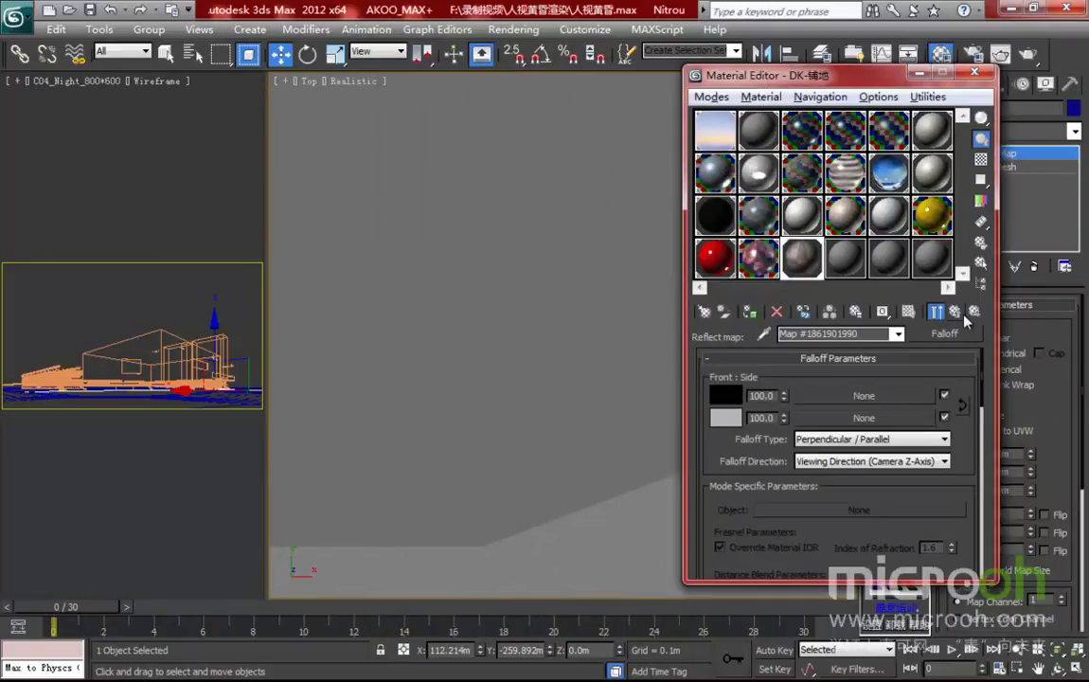
left_click(957, 314)
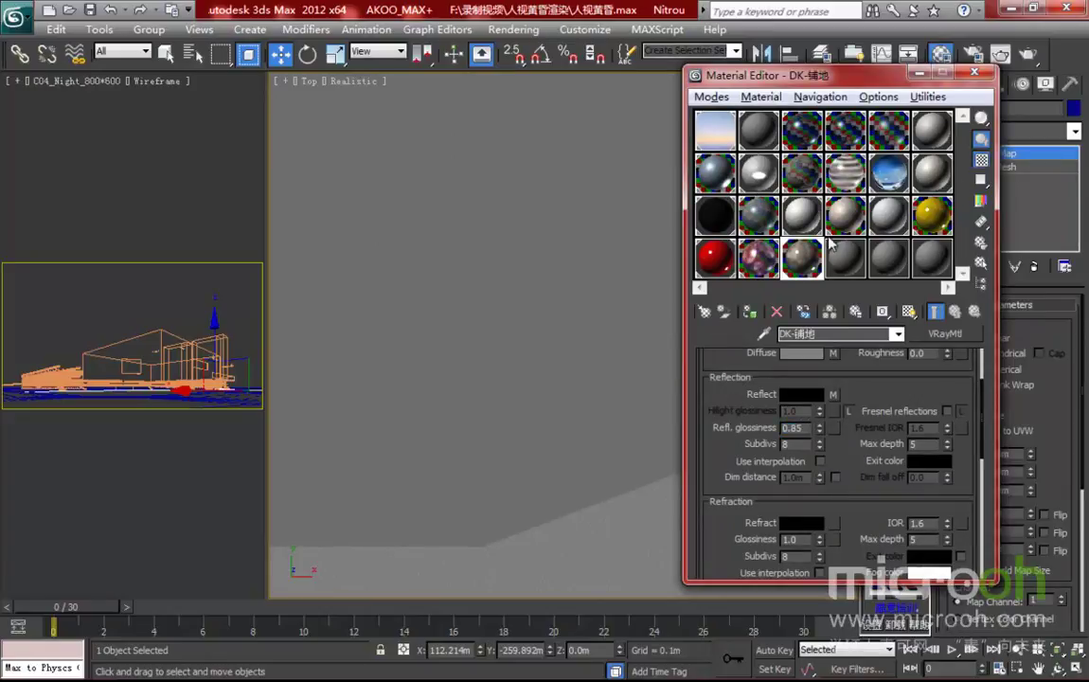
Copy the SC-0051.JPG diffuse map to the Bump slot with an amount of 50, checking the enlarged material sample.
double_click(795, 258)
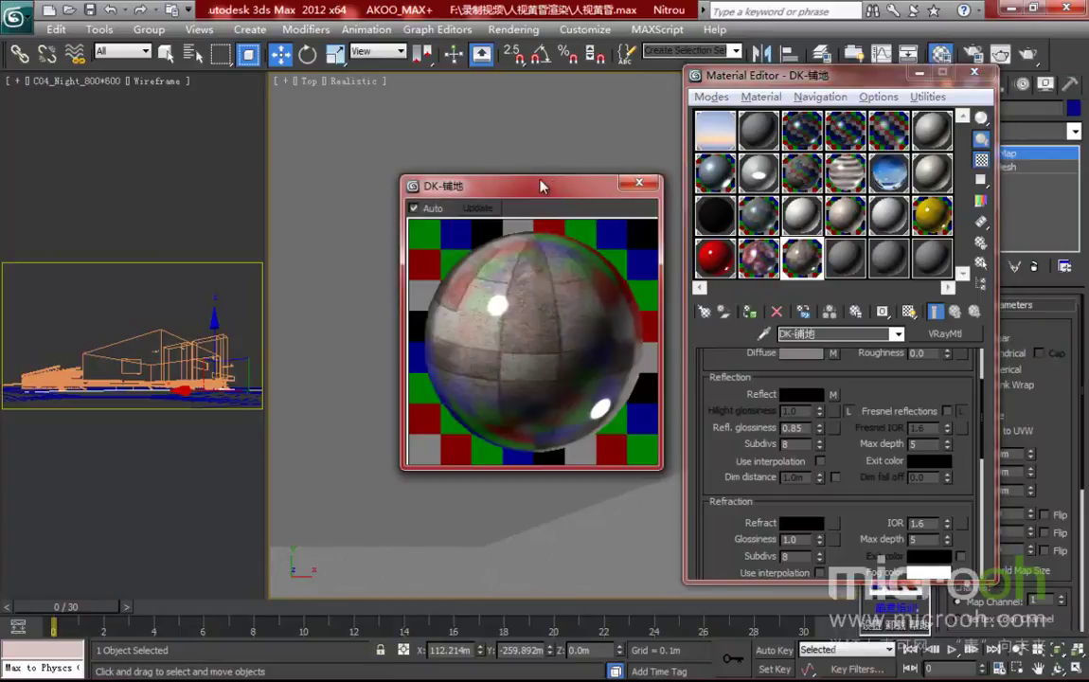
left_click_drag(553, 187, 491, 163)
scroll(840, 460, "down", 10)
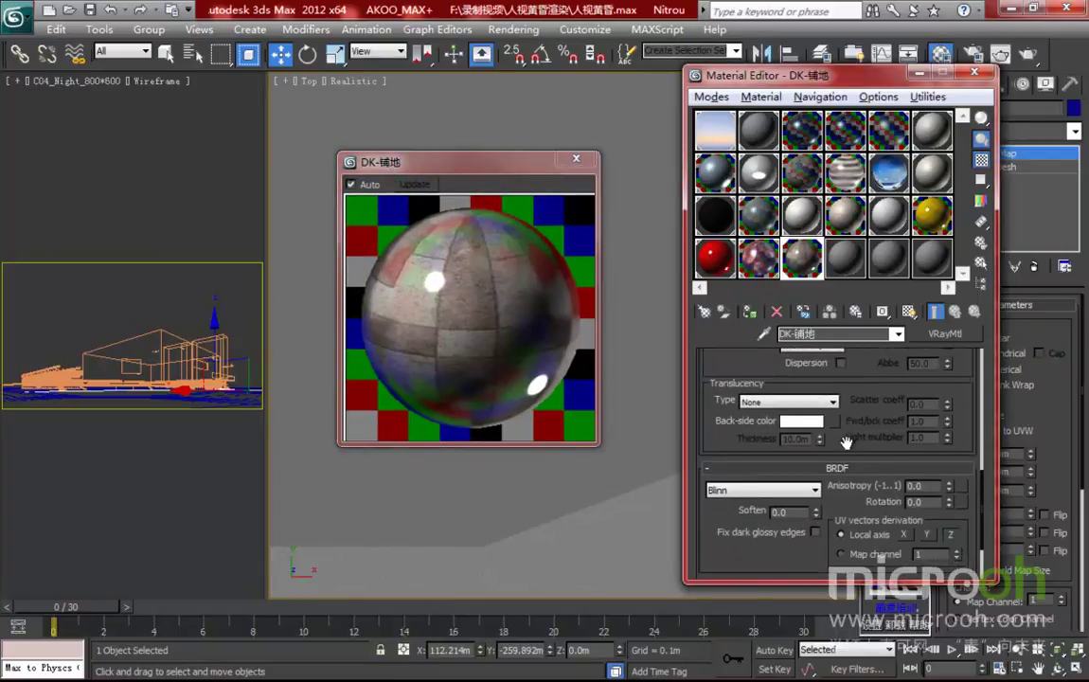
left_click(830, 518)
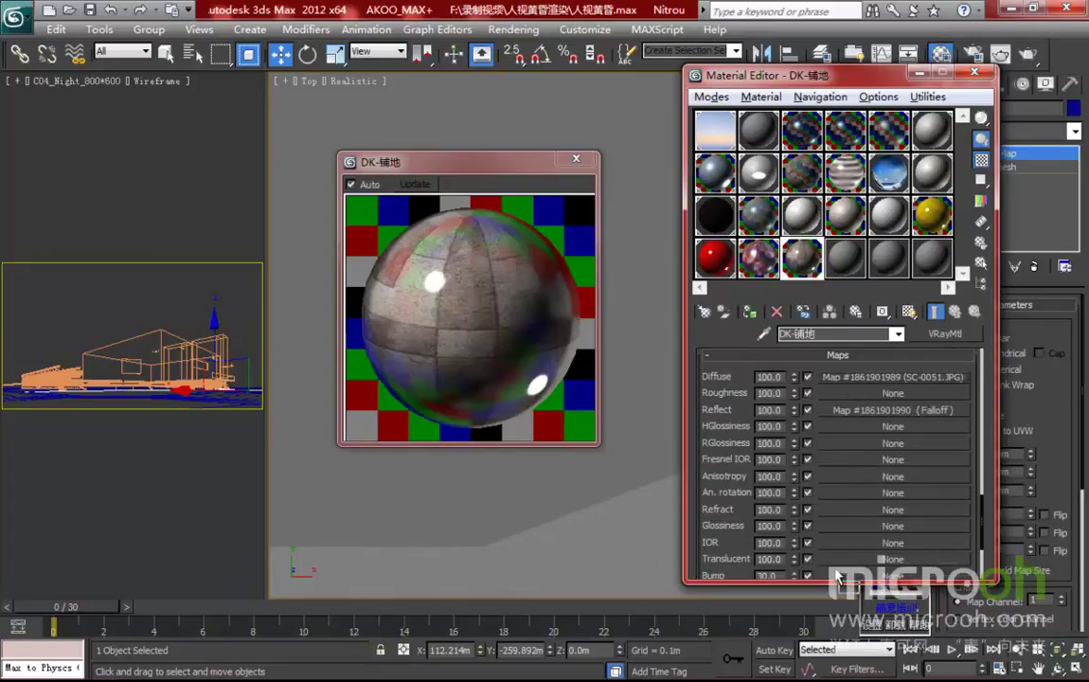
left_click_drag(825, 582, 833, 575)
left_click(810, 376)
left_click_drag(748, 372, 754, 322)
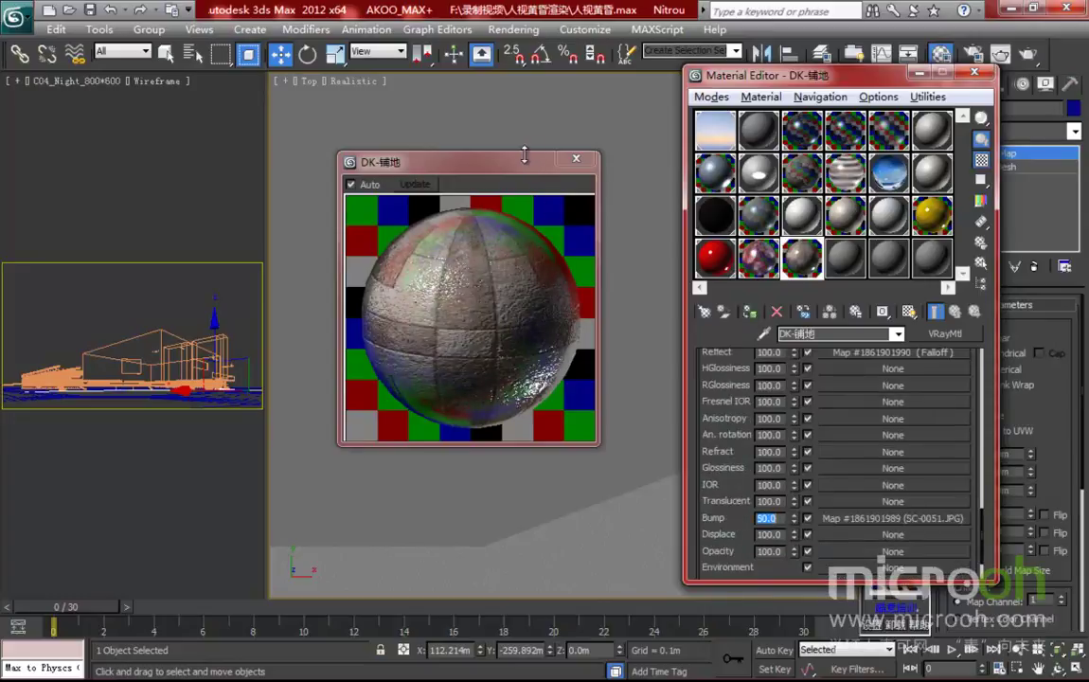
left_click_drag(529, 167, 550, 178)
left_click(597, 170)
Show the DK-铺地 diffuse bitmap in the viewport and hide the finished paving object.
left_click_drag(792, 77, 703, 95)
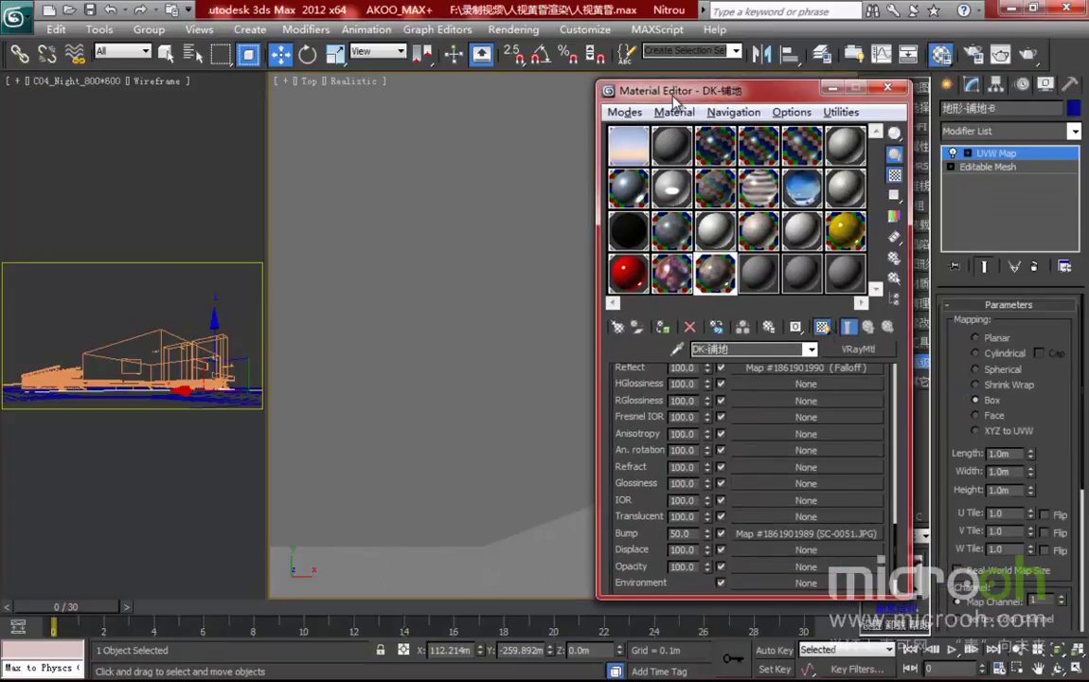
left_click_drag(608, 92, 659, 86)
left_click(811, 361)
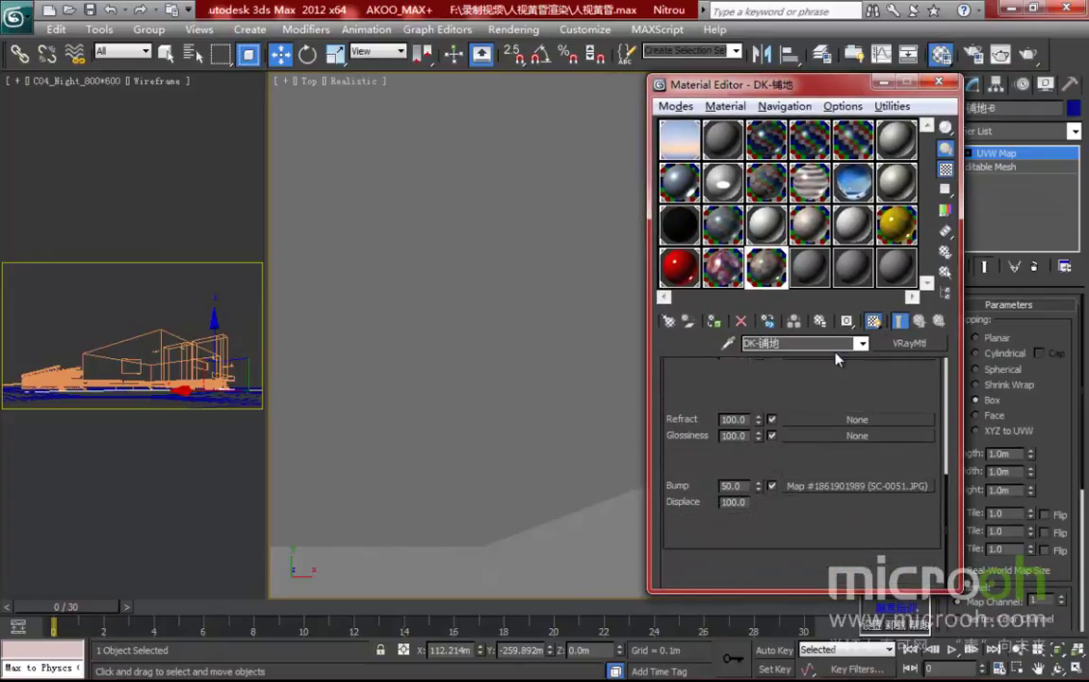
left_click(918, 321)
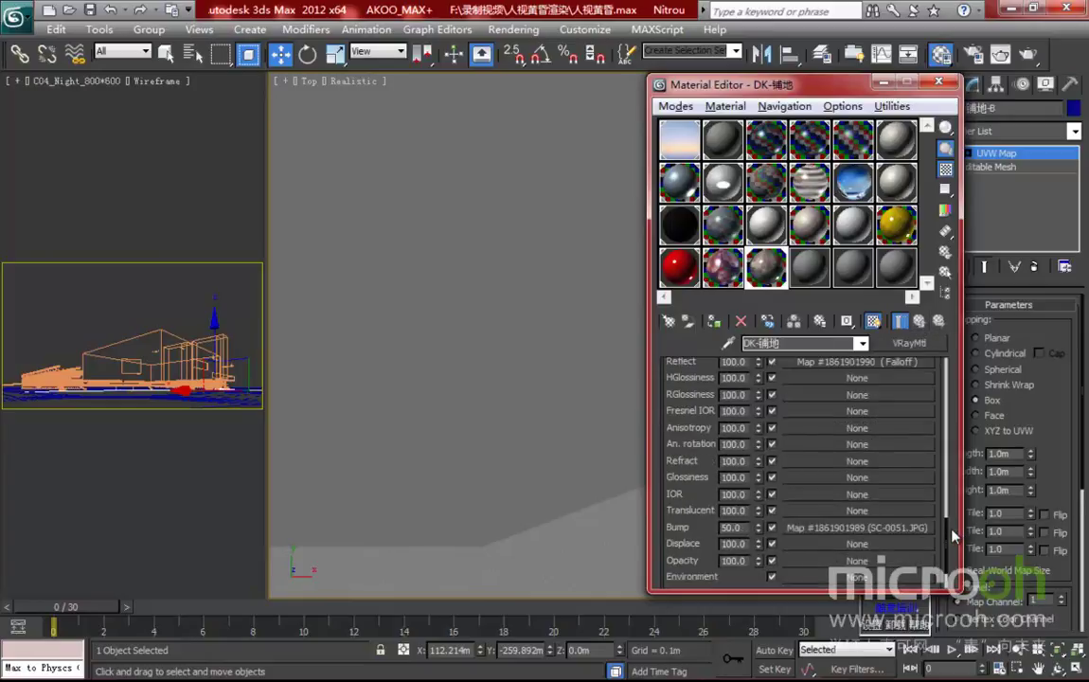
left_click_drag(947, 535, 946, 369)
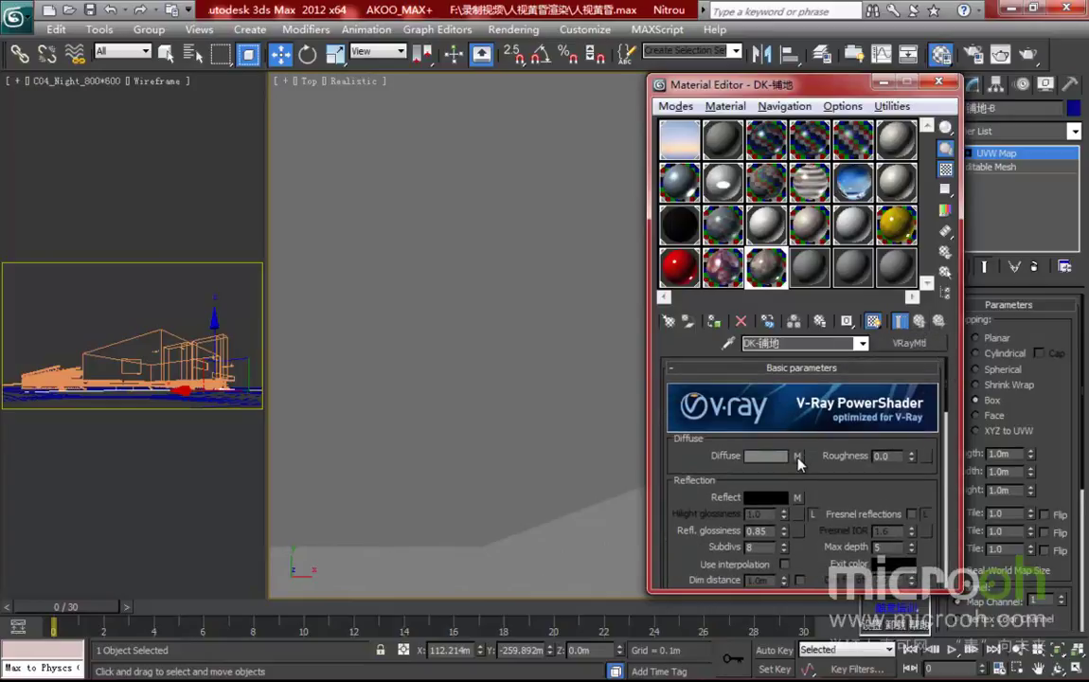
left_click(798, 457)
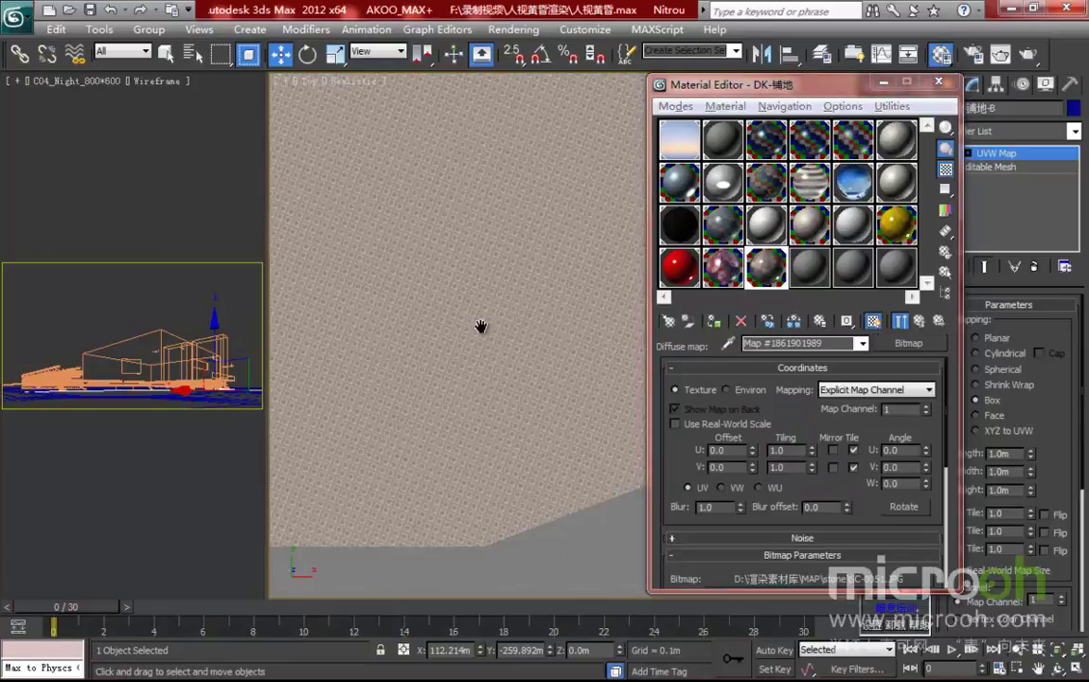
right_click(468, 292)
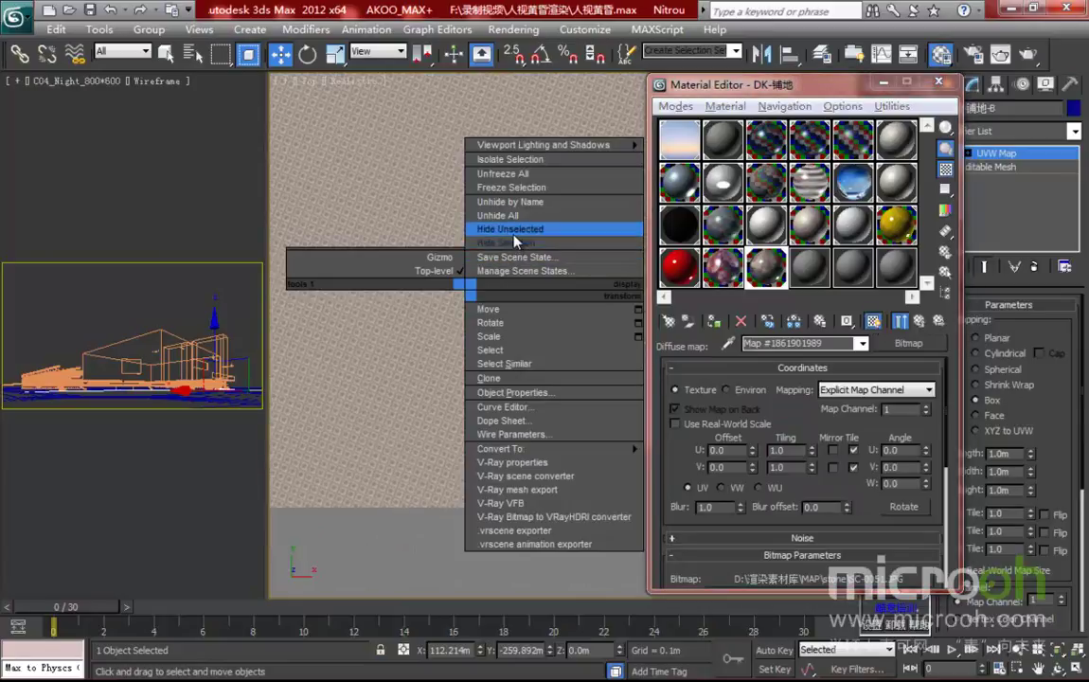
left_click(499, 244)
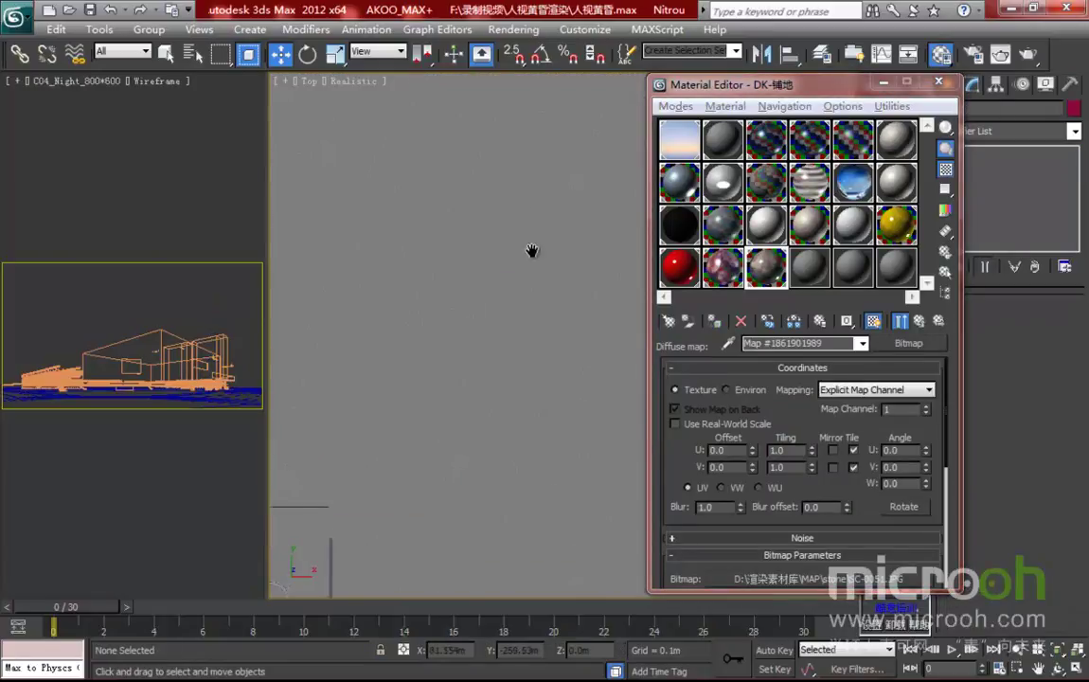
Sample the DK-下雨路 material from the grey site surface in the Top view into an empty material slot.
scroll(533, 370, "down", 3)
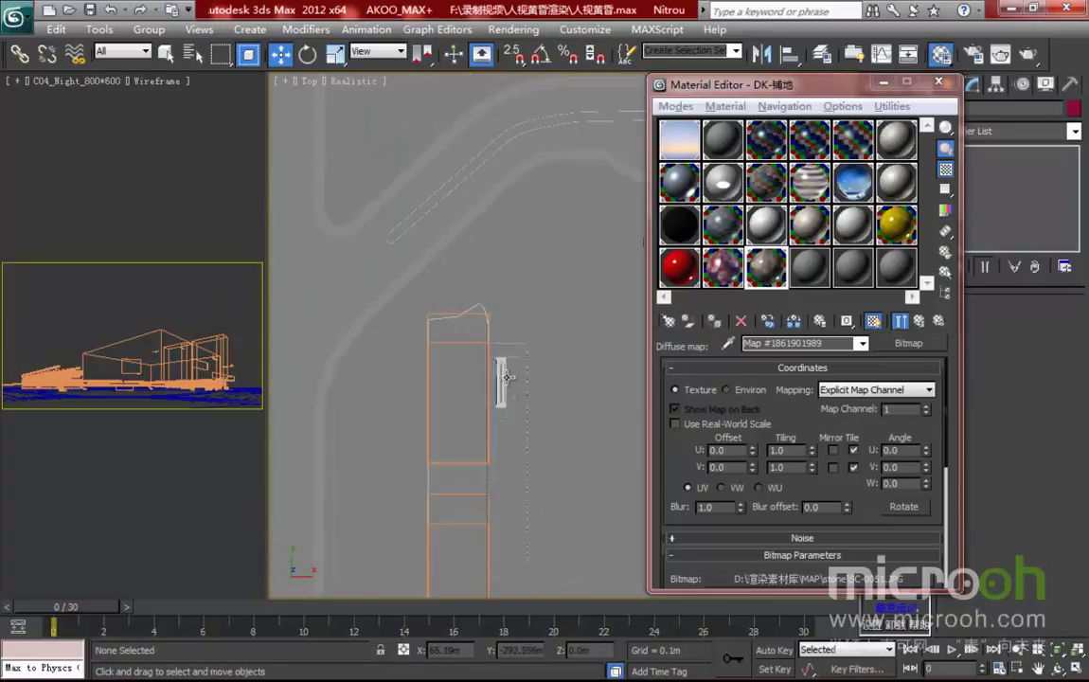
middle_click_drag(490, 396, 613, 454)
left_click_drag(706, 84, 913, 85)
middle_click_drag(733, 398, 426, 369)
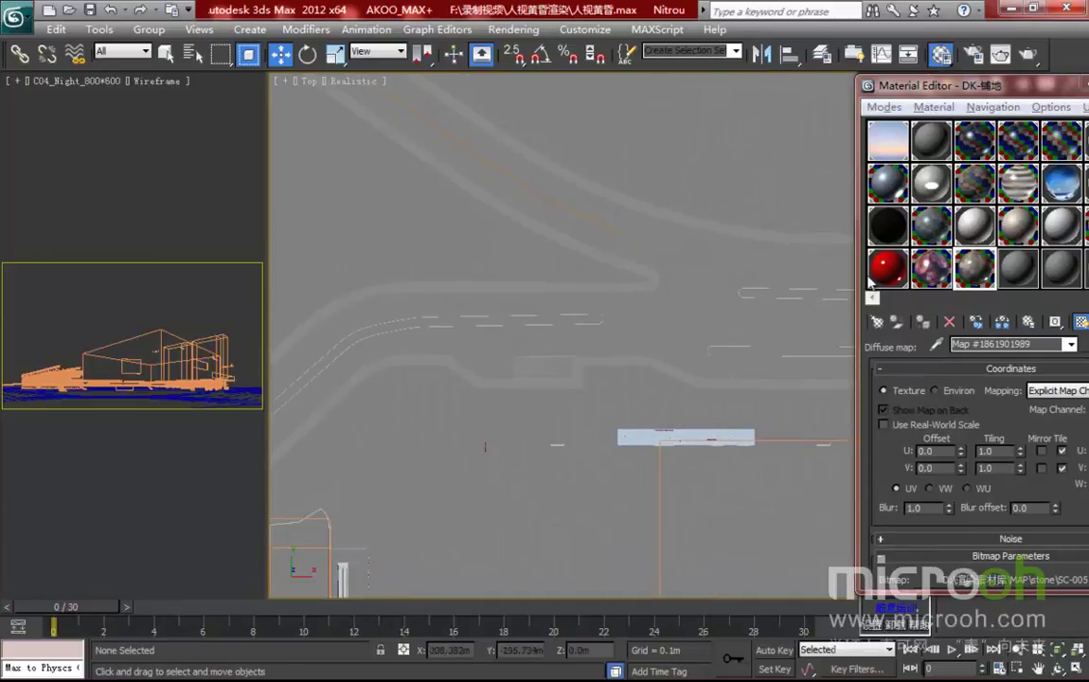
left_click(1018, 270)
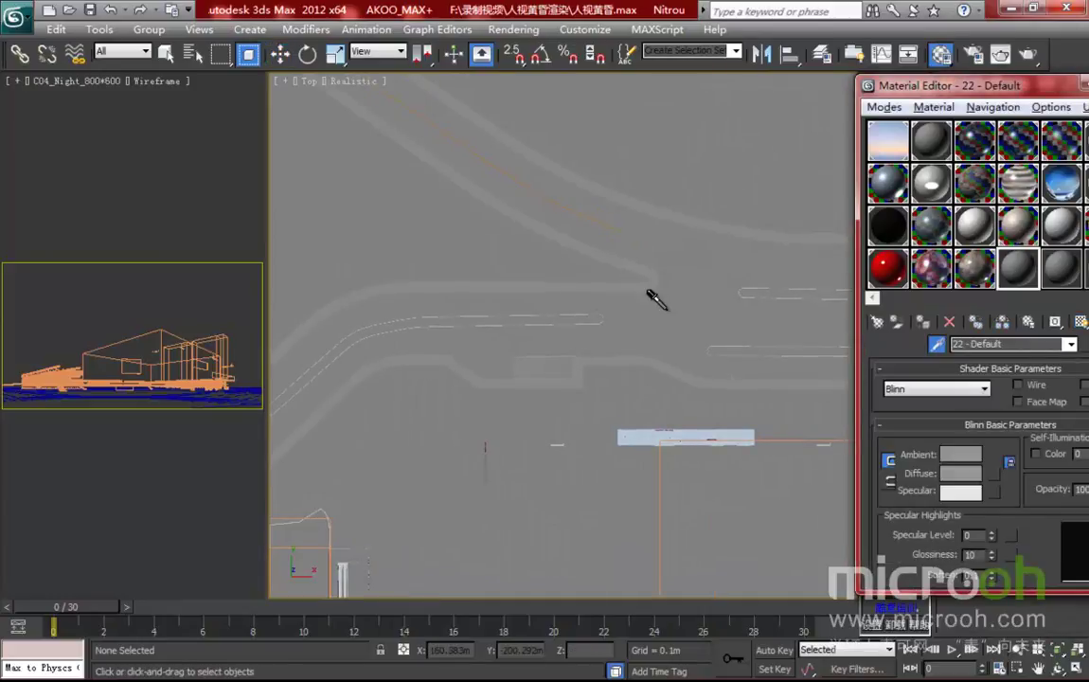
left_click(1071, 173)
left_click_drag(909, 87, 762, 87)
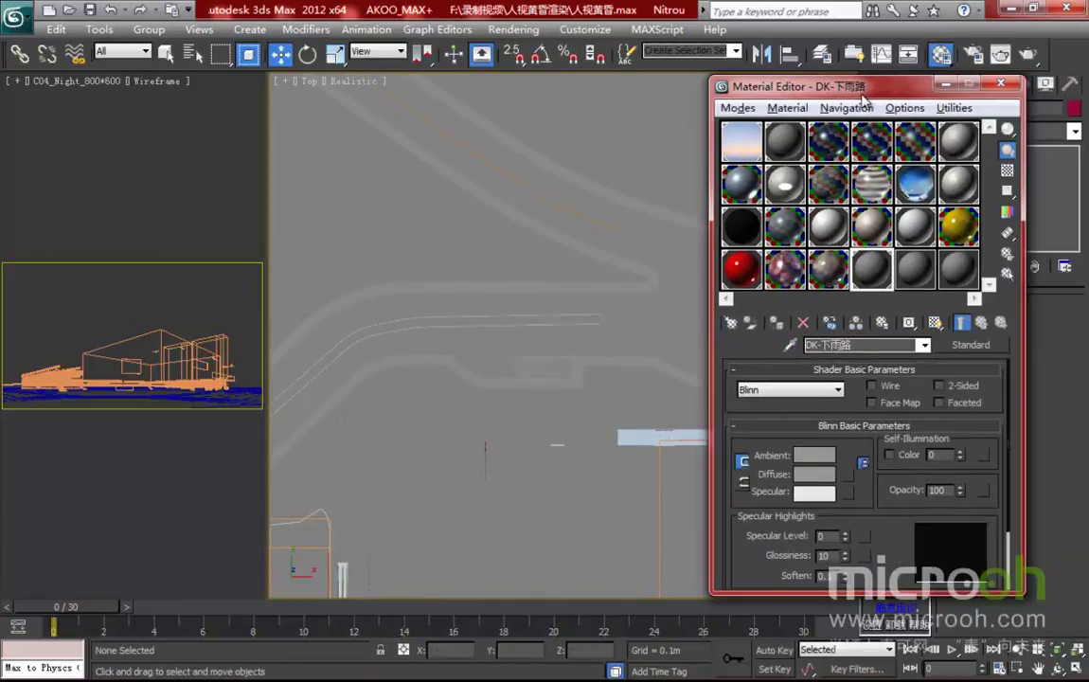
Select the objects that use the DK-下雨路 material and isolate them.
left_click(1006, 274)
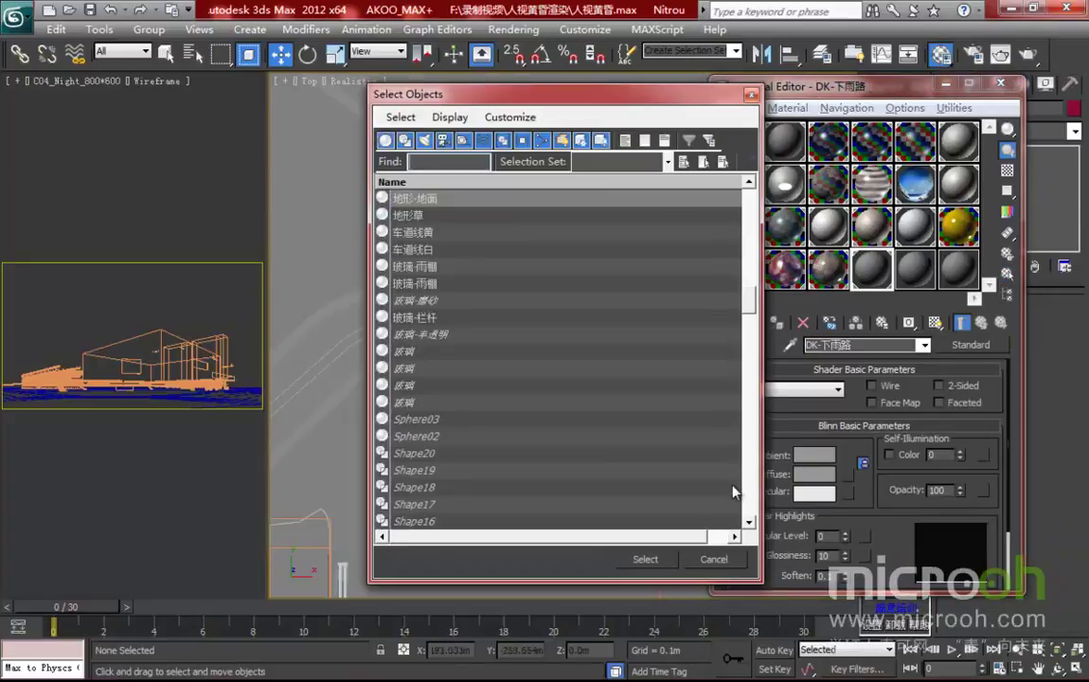
left_click(662, 559)
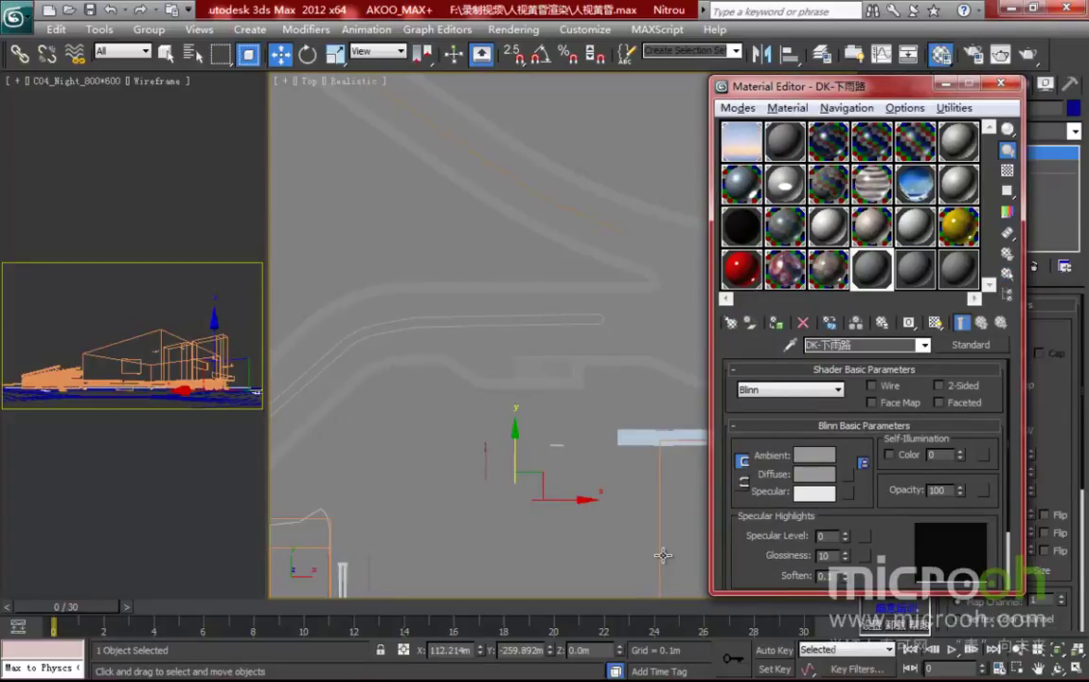
key("alt+q")
middle_click_drag(567, 353, 479, 337)
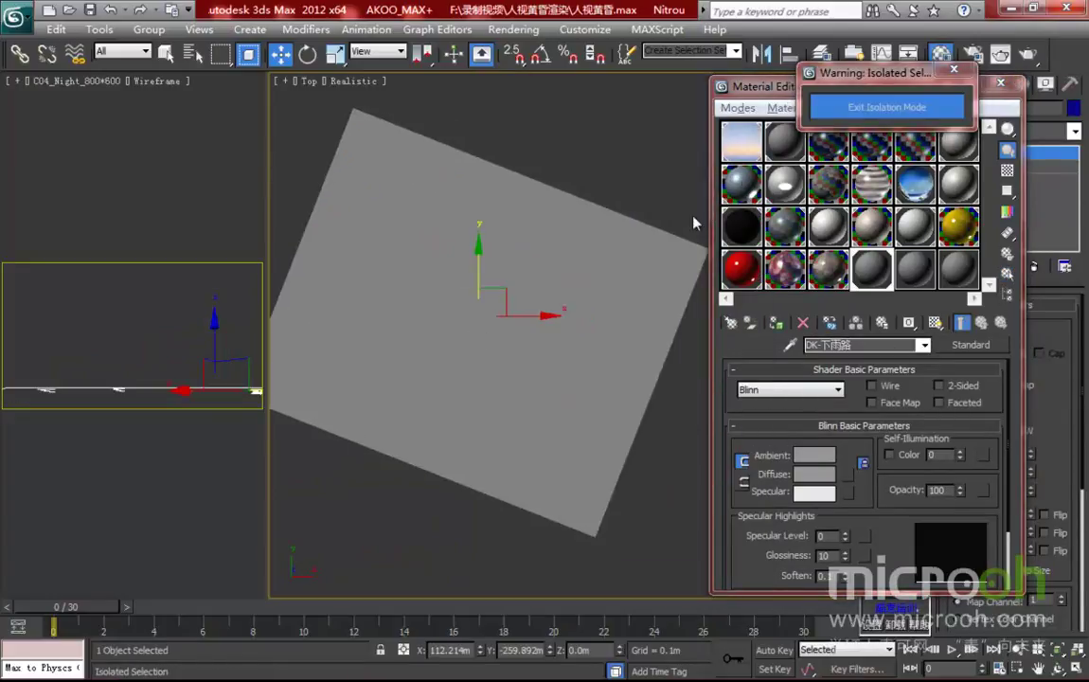
Change the DK-下雨路 material's type from Standard to VRayMtl.
left_click_drag(771, 92, 809, 85)
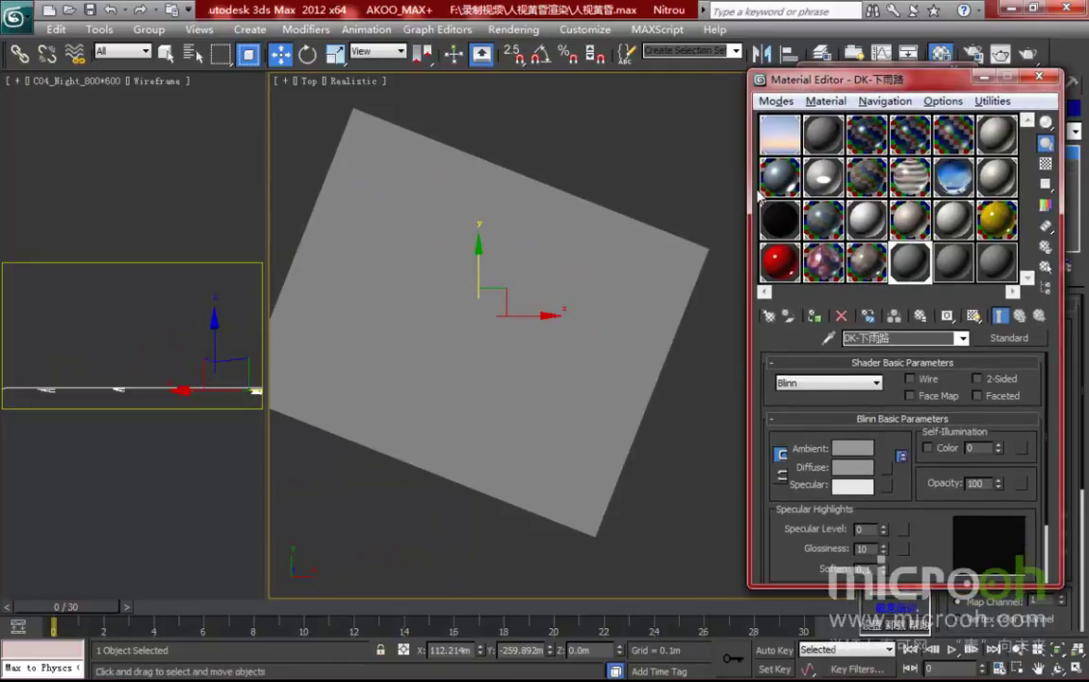
middle_click_drag(495, 346, 469, 343)
scroll(578, 332, "up", 5)
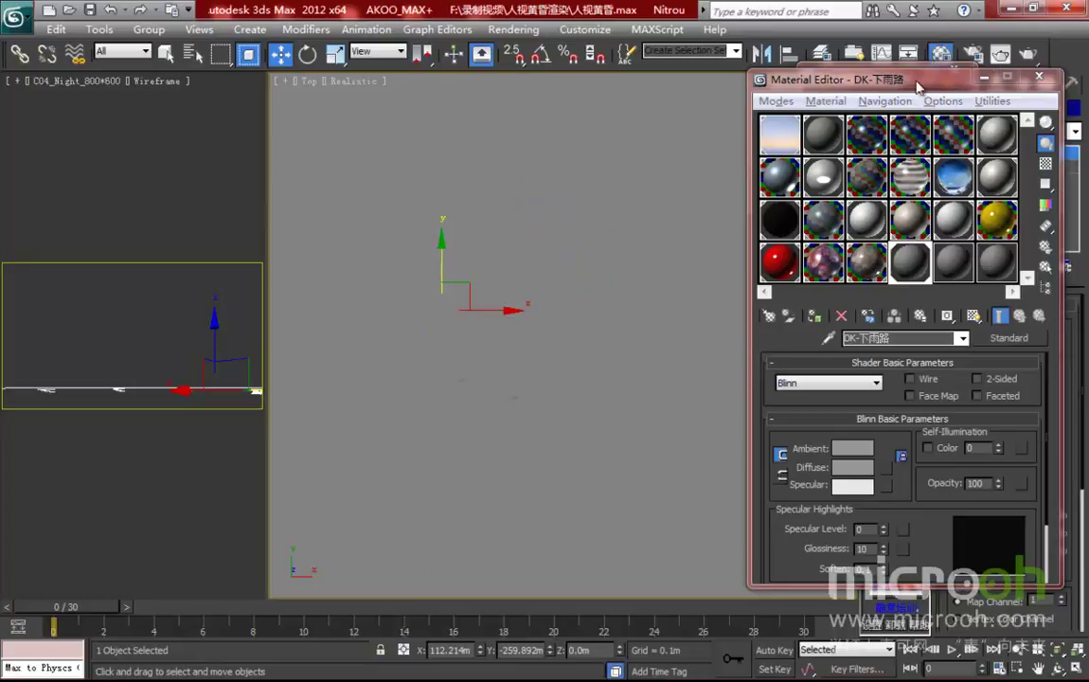
left_click_drag(800, 79, 765, 77)
left_click(975, 337)
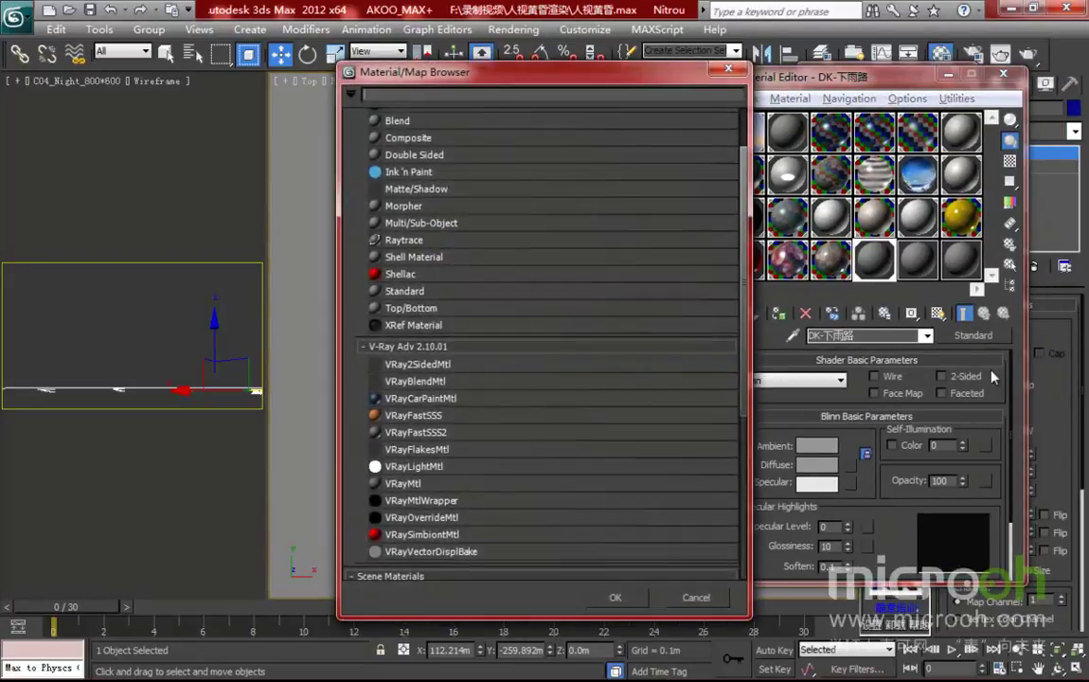
double_click(417, 484)
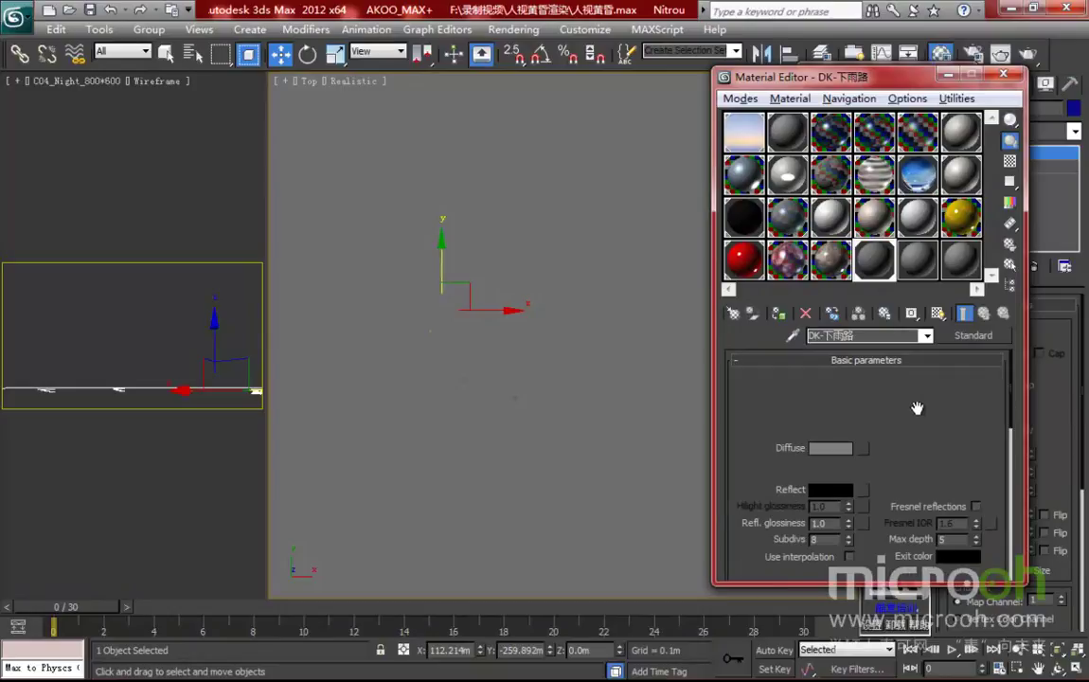
Load the dark c29细化石才 JPG from the MAP\road folder as the DK-下雨路 diffuse bitmap and show it in the viewport.
left_click_drag(901, 464, 838, 424)
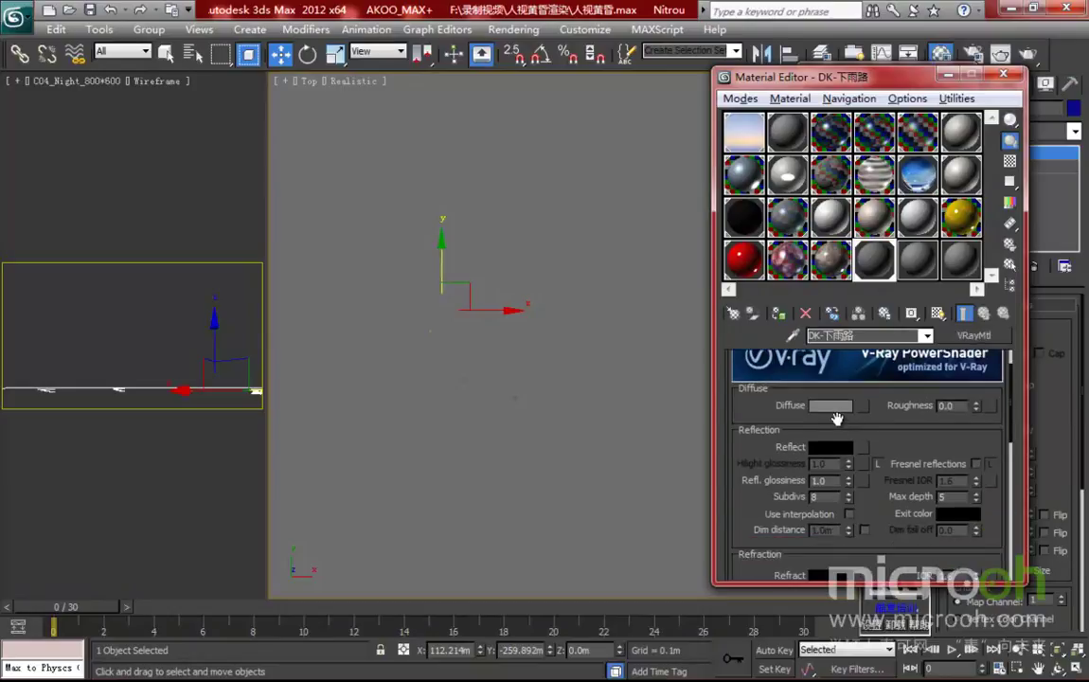
left_click(863, 406)
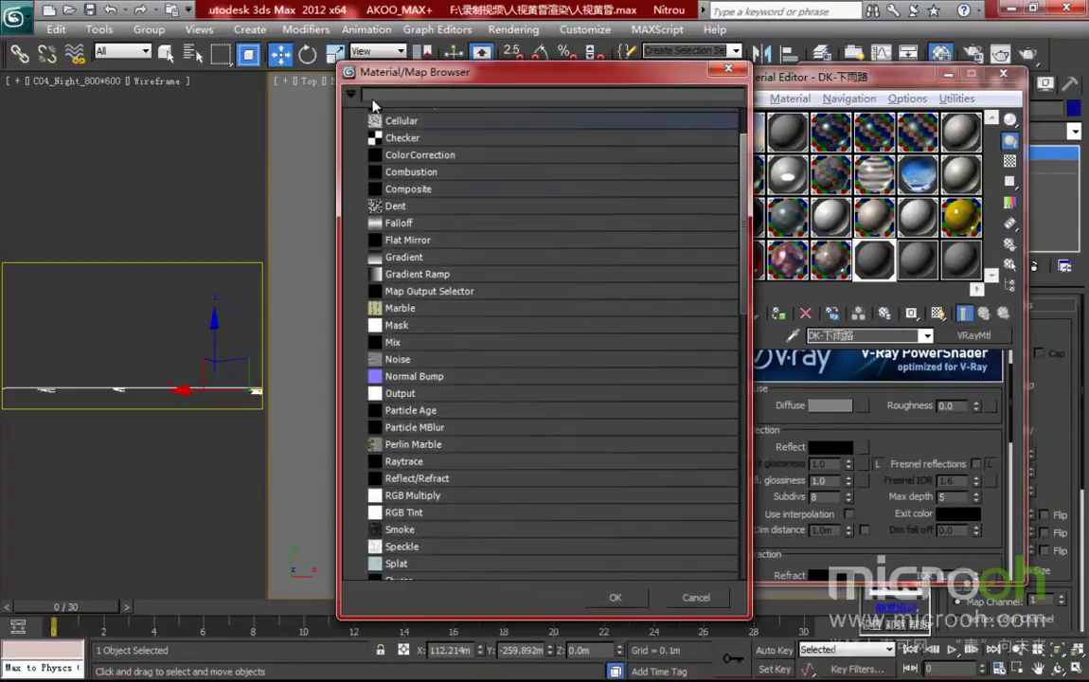
scroll(742, 191, "up", 2)
double_click(390, 138)
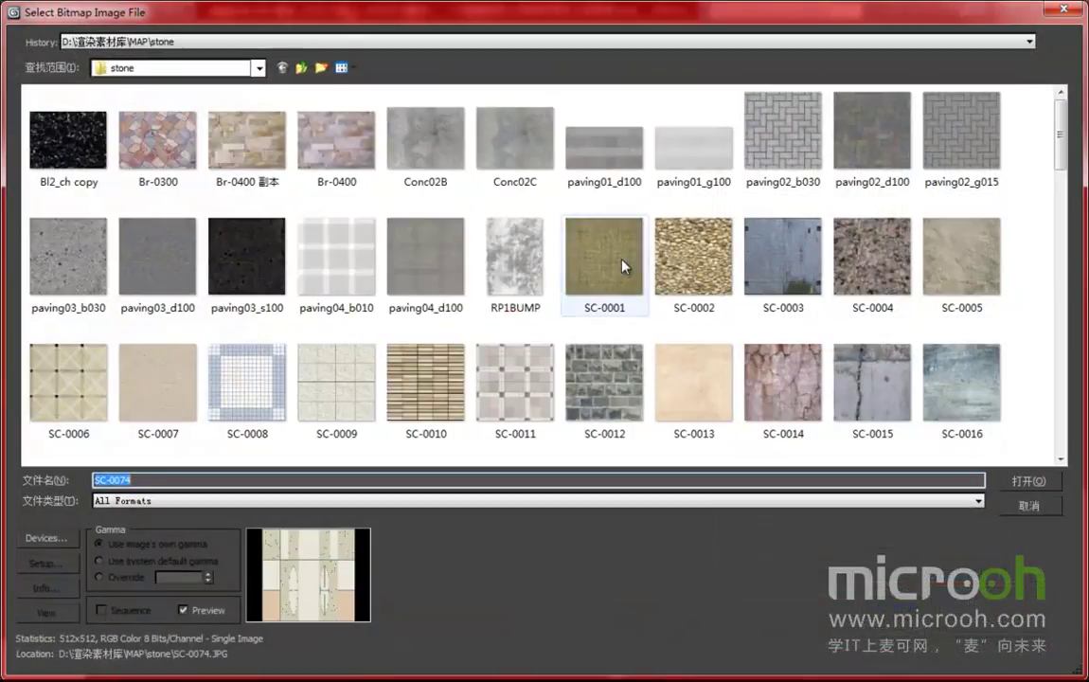
left_click(281, 67)
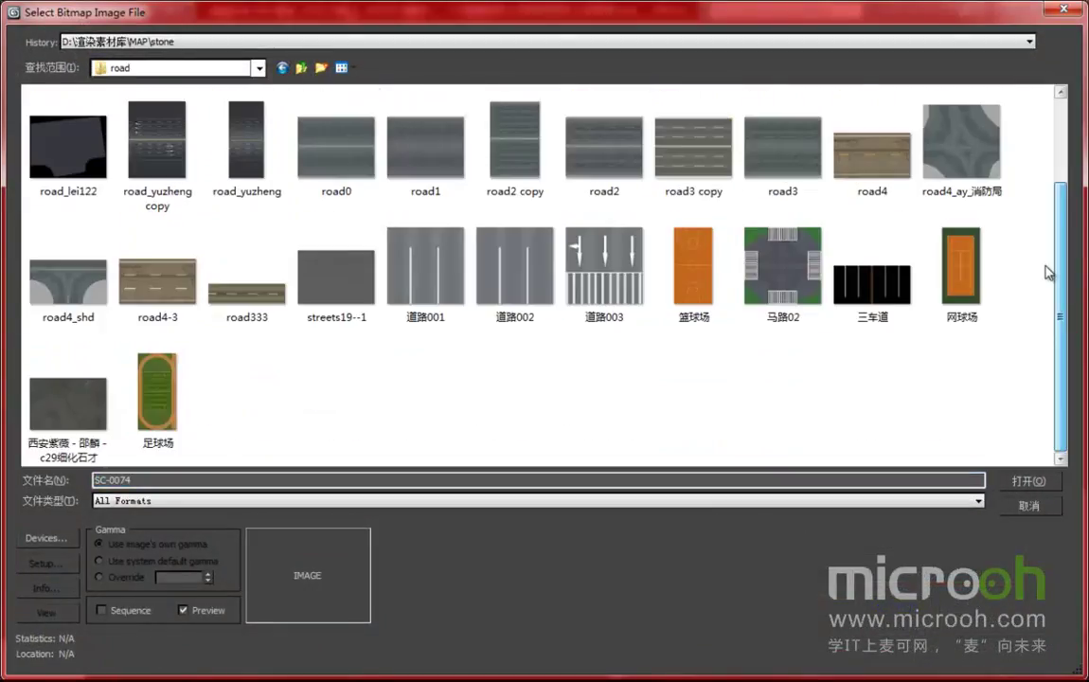
left_click_drag(1047, 270, 1037, 163)
scroll(1046, 236, "down", 2)
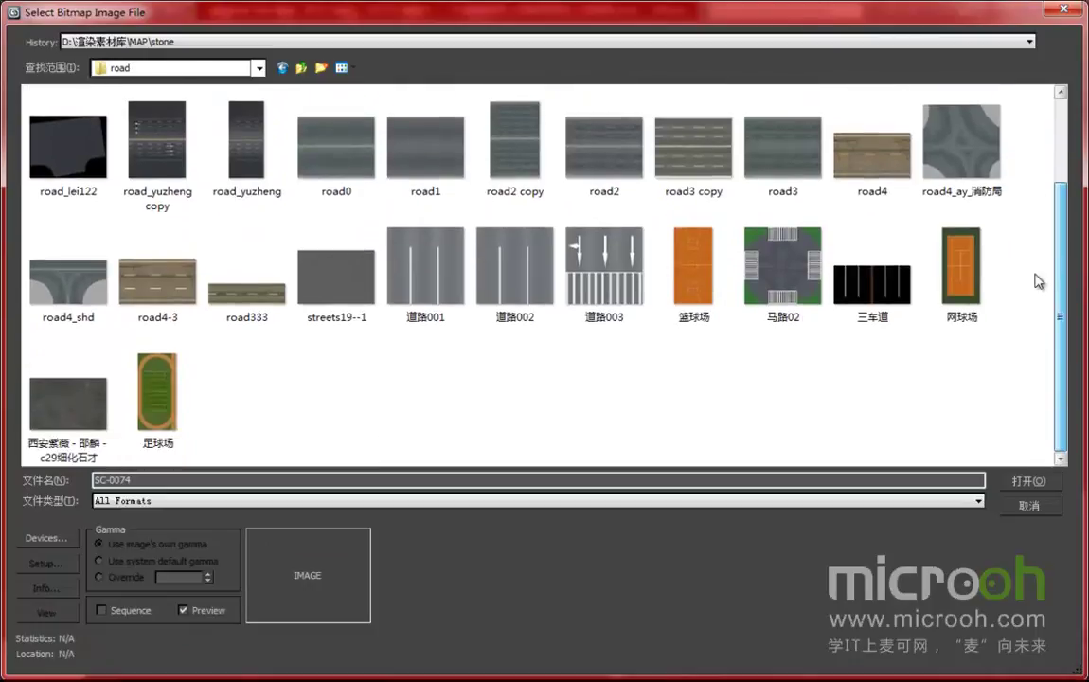
left_click(86, 407)
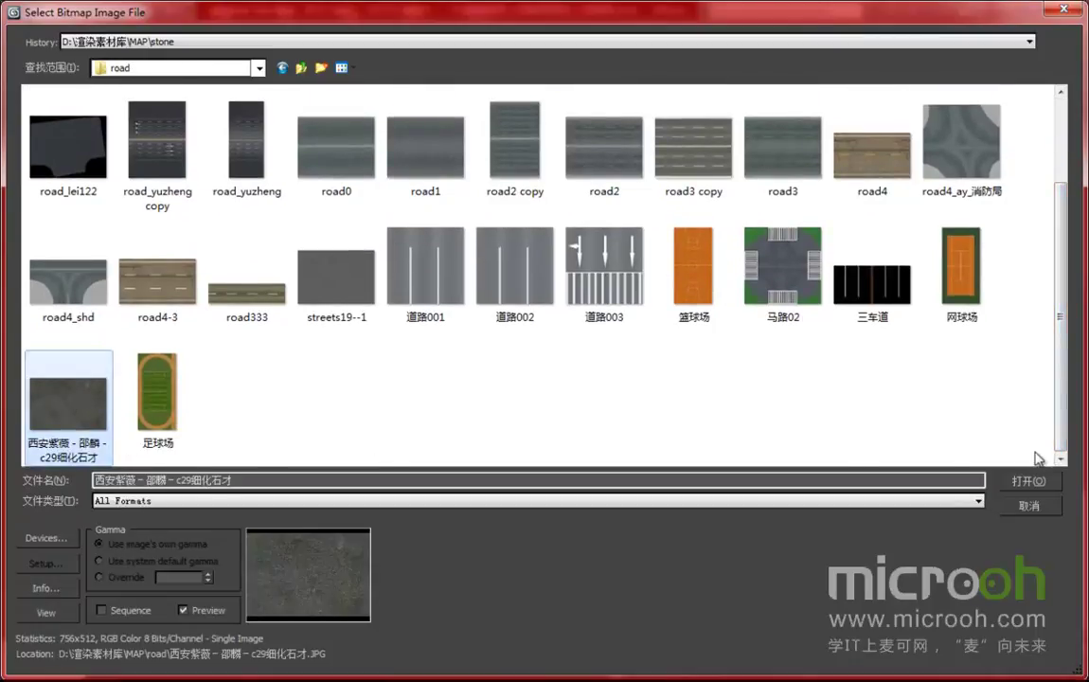
left_click(1027, 480)
left_click(938, 313)
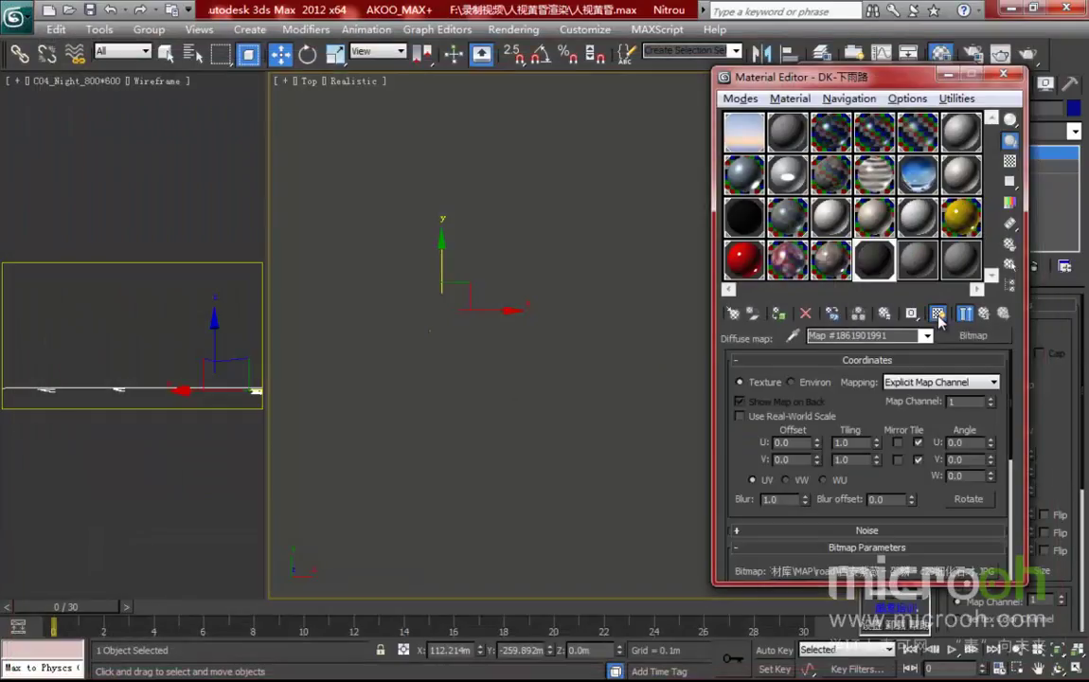
left_click_drag(831, 78, 791, 73)
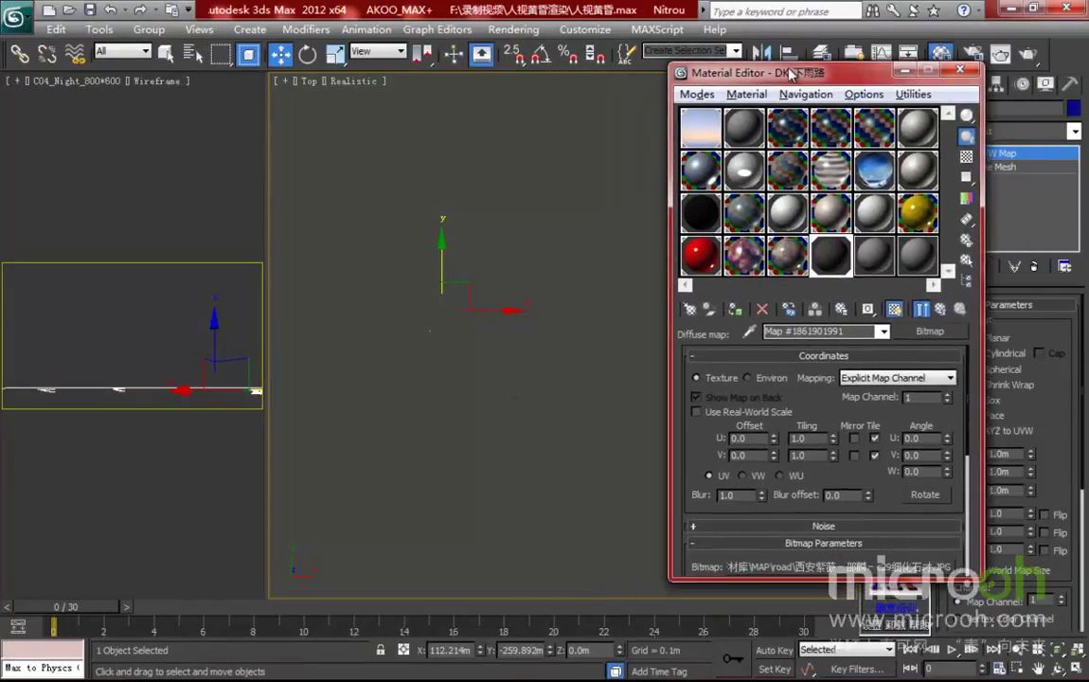
Set the ground's UVW Map length, width and height to 10 m.
middle_click_drag(398, 390, 561, 253)
scroll(522, 390, "up", 2)
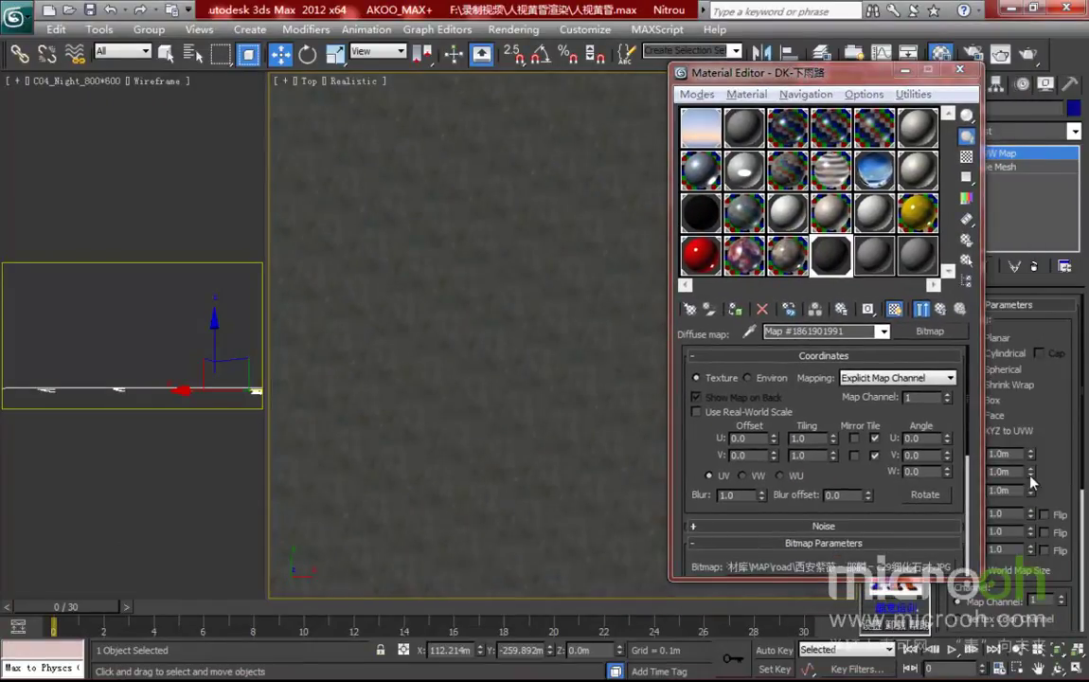
key("Tab")
type("10")
key("Tab")
type("10")
key("Return")
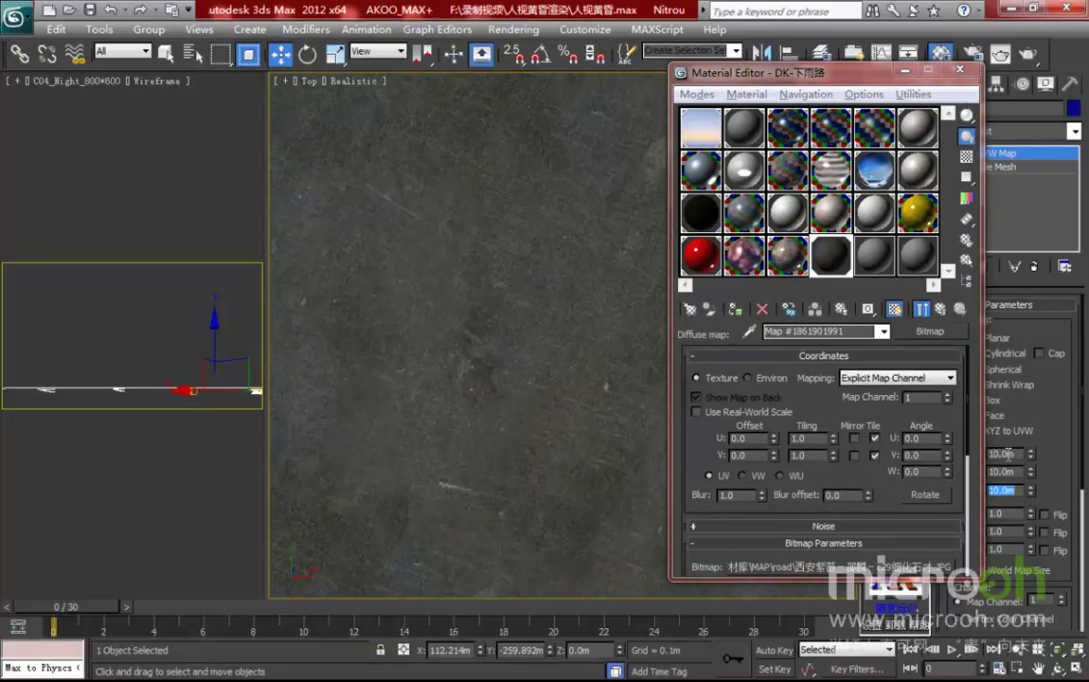
Deselect the ground and check its texture scale in the camera and top views.
left_click(904, 71)
middle_click_drag(676, 322, 727, 318)
scroll(727, 319, "down", 6)
middle_click_drag(668, 364, 660, 383)
key("c")
left_click(633, 392)
key("t")
key("z")
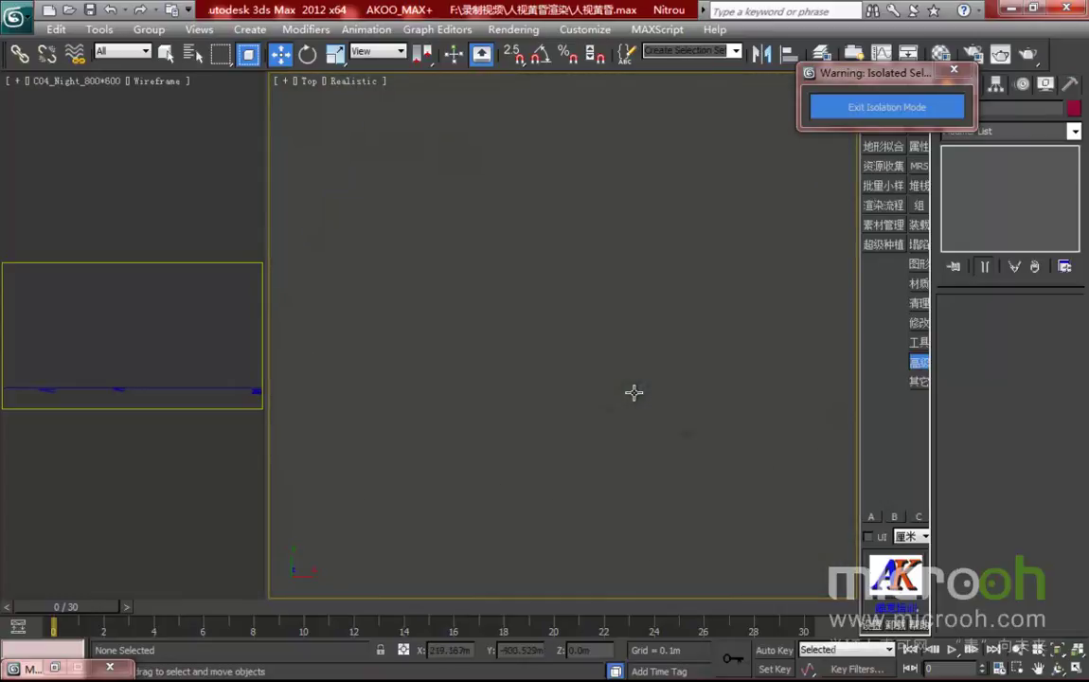
Assign the GRNG_28B bitmap from the road folder as the reflection map of the DK-下雨路 material.
key("m")
left_click(940, 309)
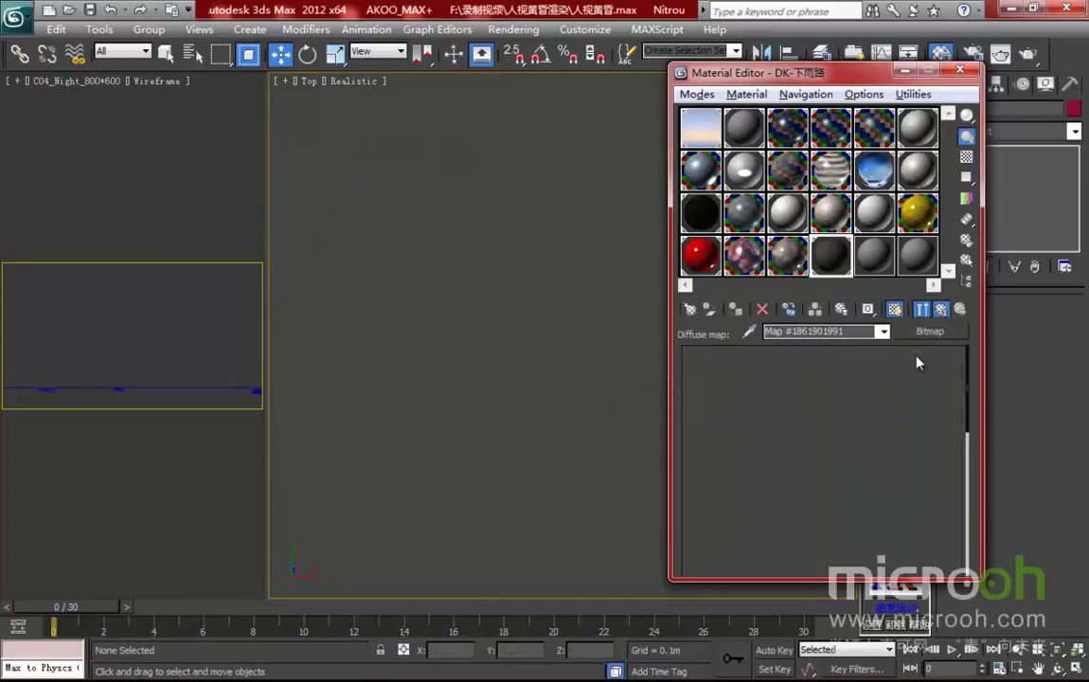
left_click_drag(845, 427, 845, 415)
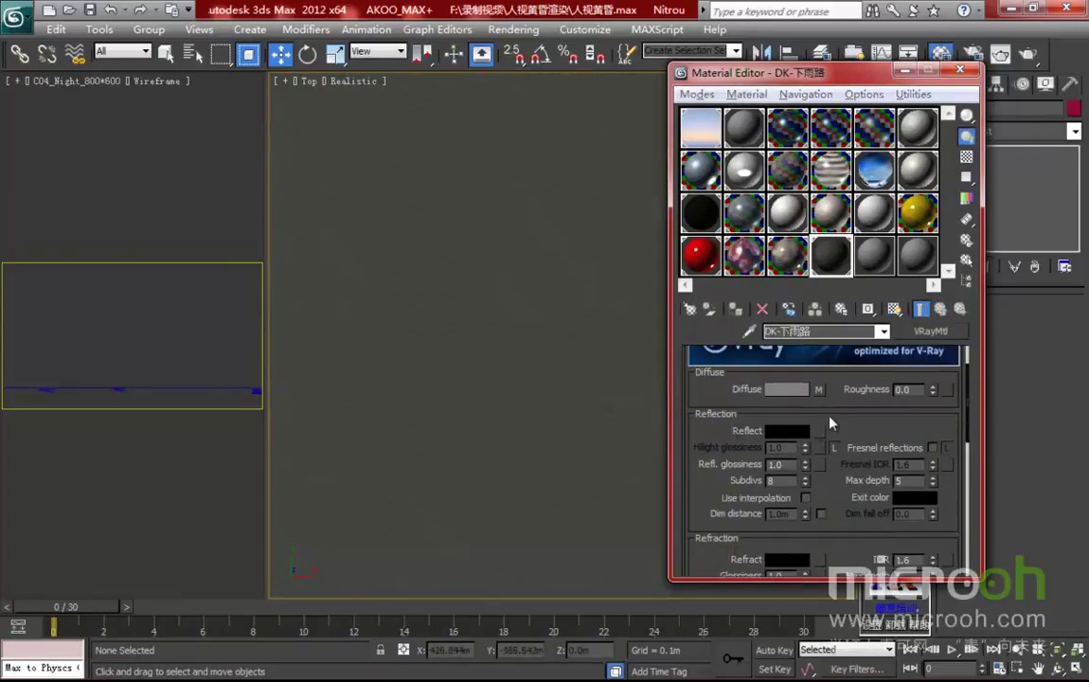
left_click(819, 431)
double_click(426, 159)
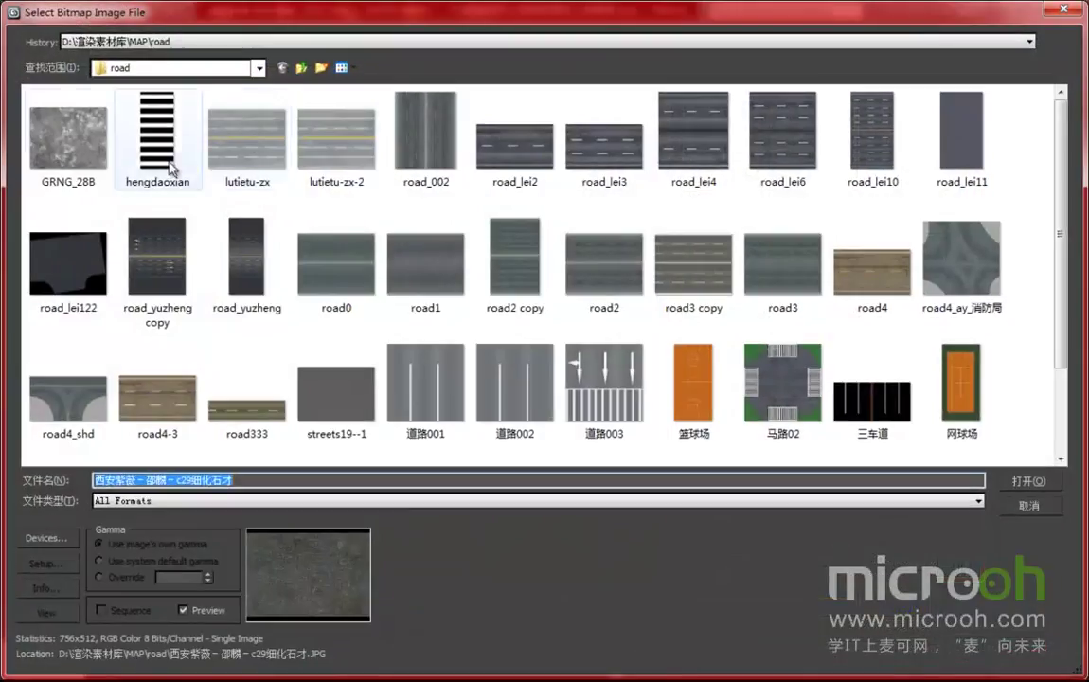
left_click(57, 133)
left_click(46, 612)
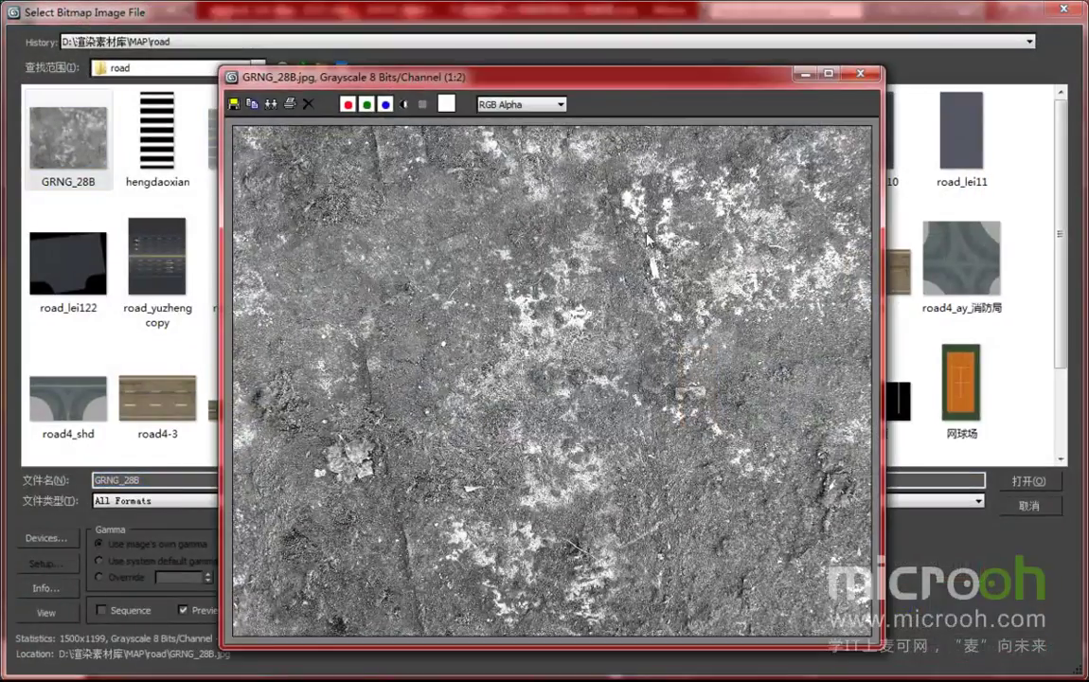
left_click_drag(867, 83, 818, 79)
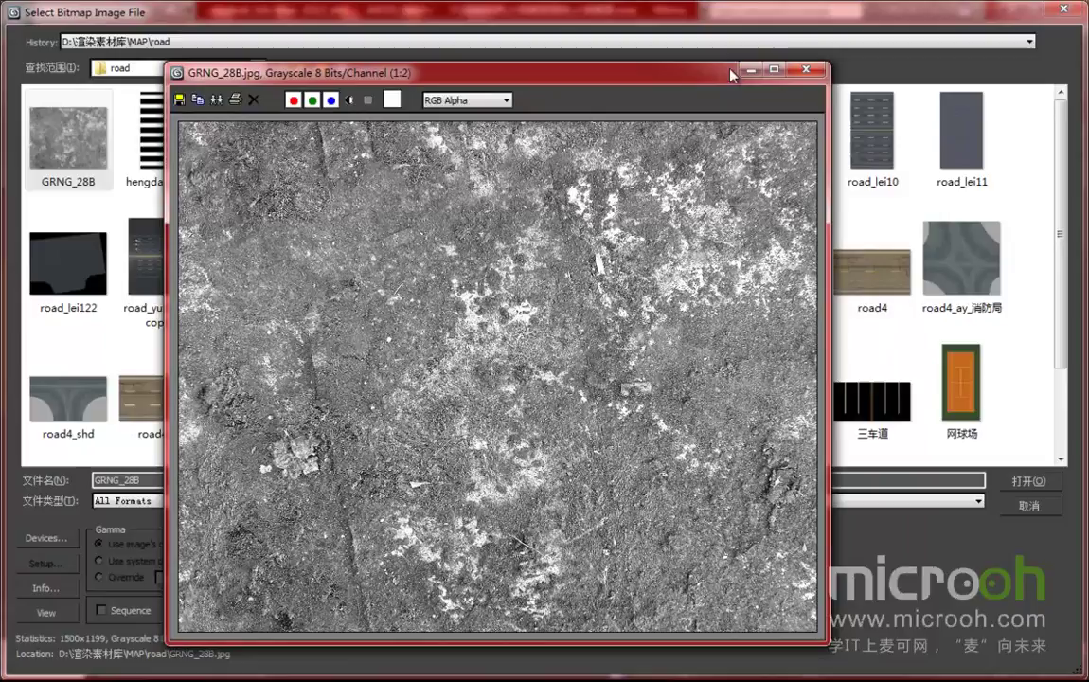
left_click(810, 72)
left_click(1040, 483)
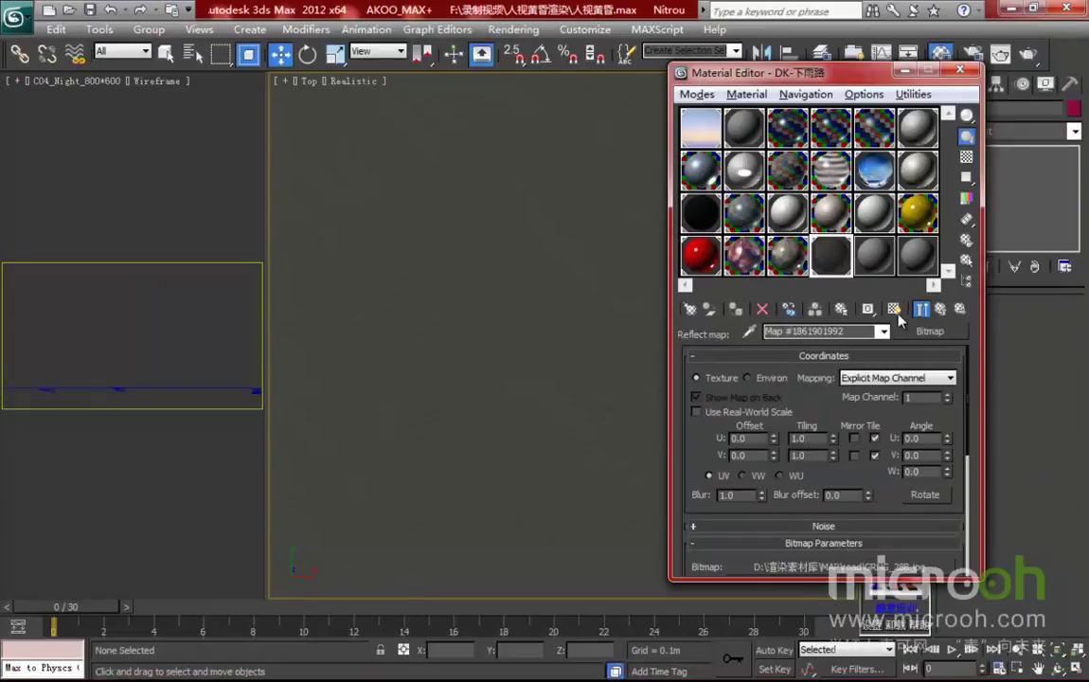
Show the reflection map on the ground in the viewport and switch to the C04_Night_800*600 camera view.
left_click(894, 309)
middle_click_drag(471, 308, 509, 203)
scroll(555, 402, "up", 3)
key("c")
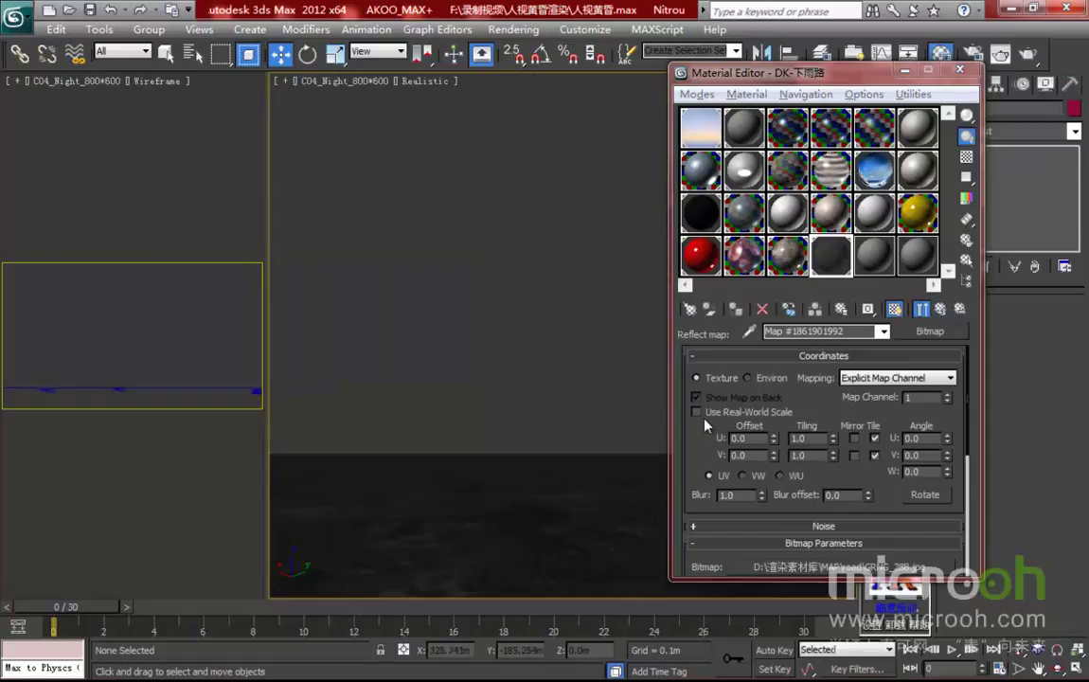
left_click_drag(757, 72, 101, 95)
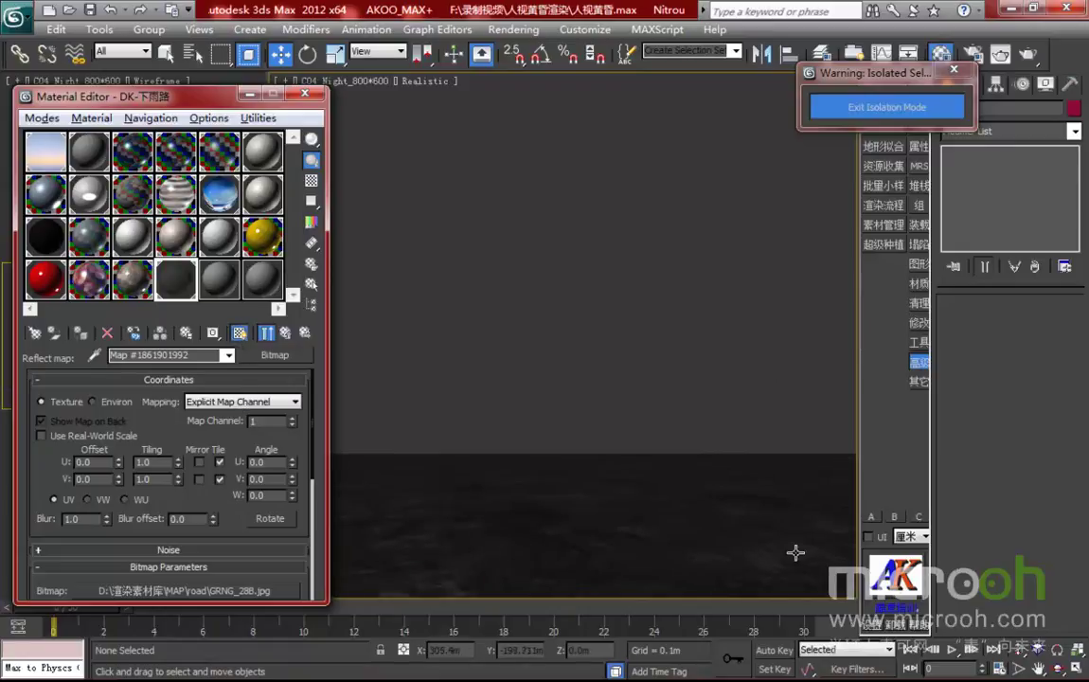
Turn on the checkered background for the DK-下雨路 sample and inspect the reflection map in an enlarged preview.
left_click(310, 181)
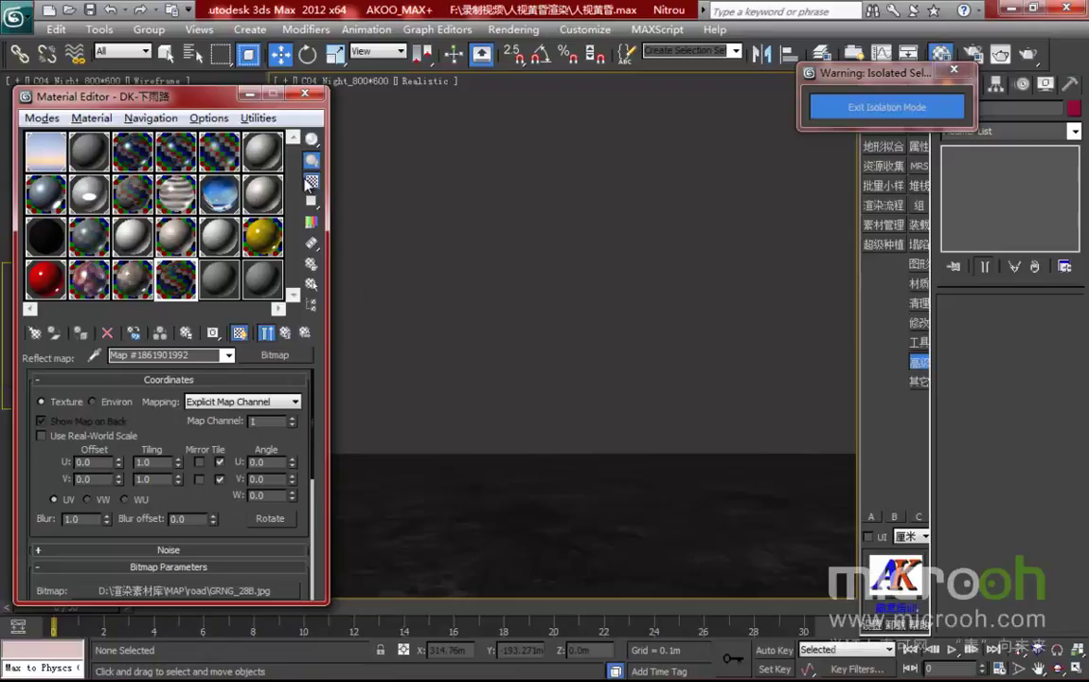
double_click(186, 277)
left_click_drag(709, 115, 699, 114)
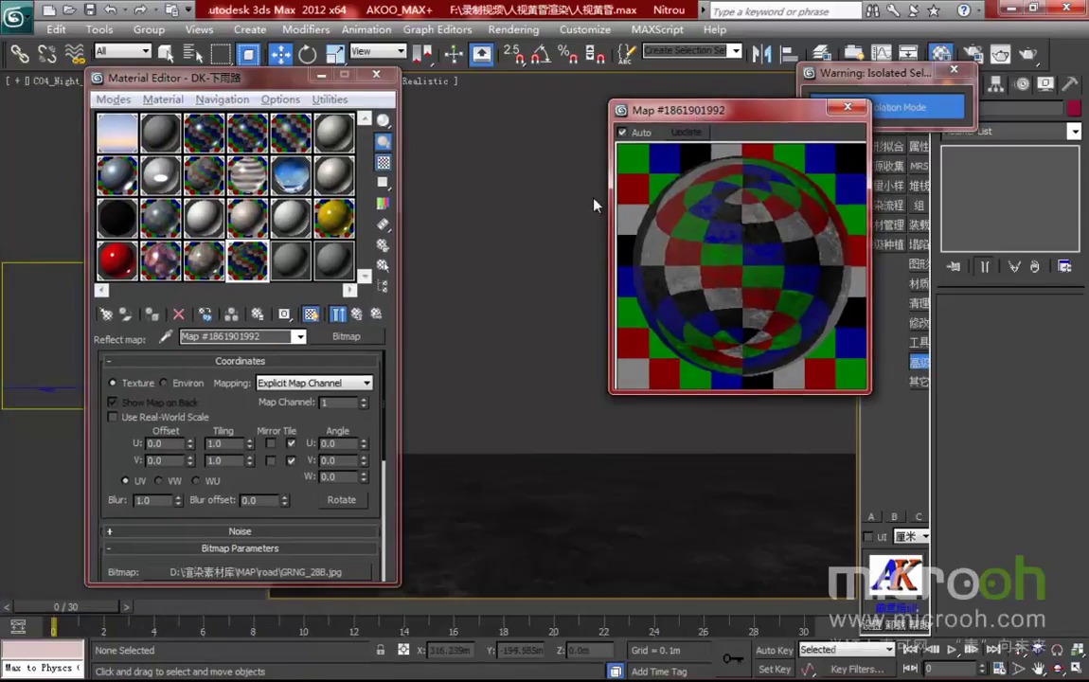
left_click(216, 443)
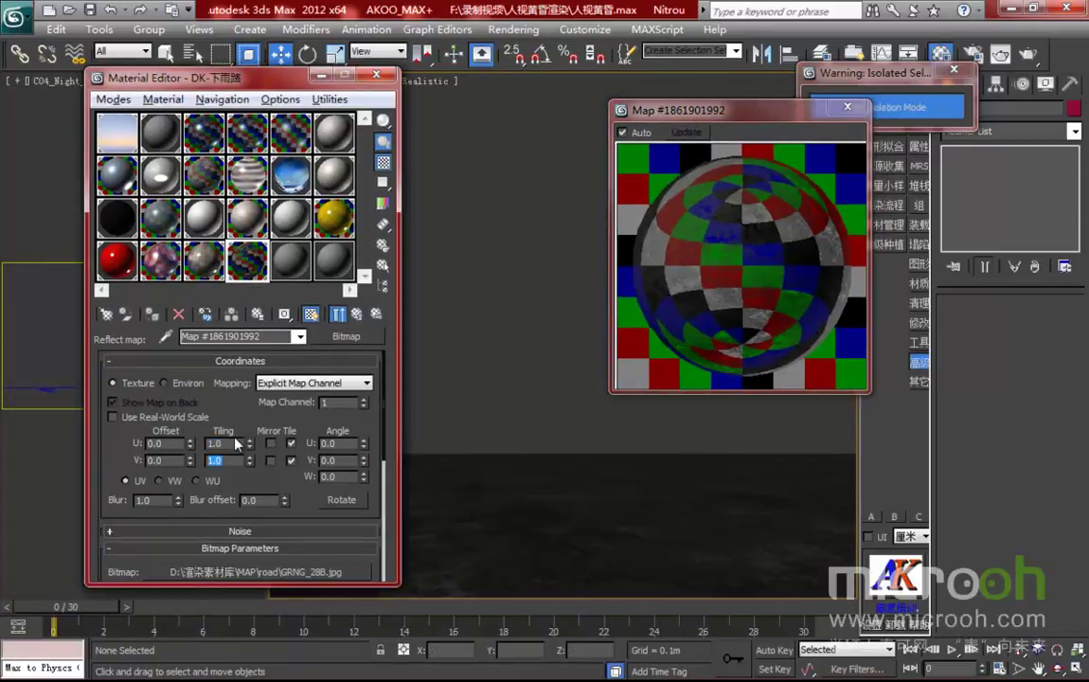
left_click_drag(250, 418, 258, 389)
left_click_drag(775, 110, 701, 111)
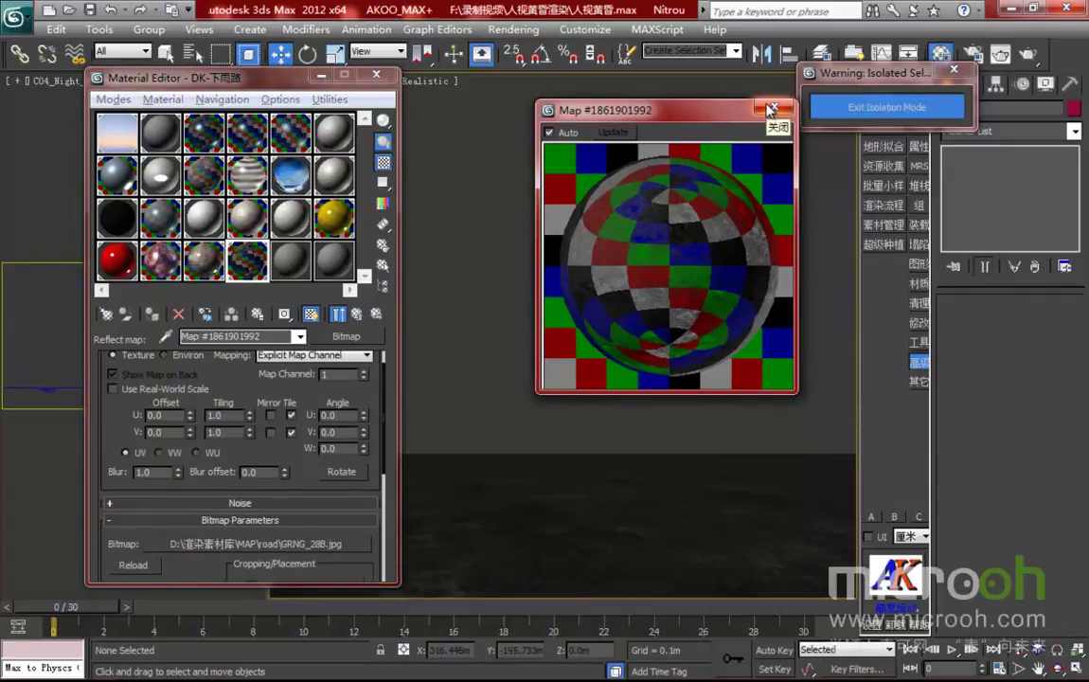
left_click(771, 109)
Copy the DK-下雨路 material's Reflect map to its Refl. glossiness slot as an instance.
left_click(358, 315)
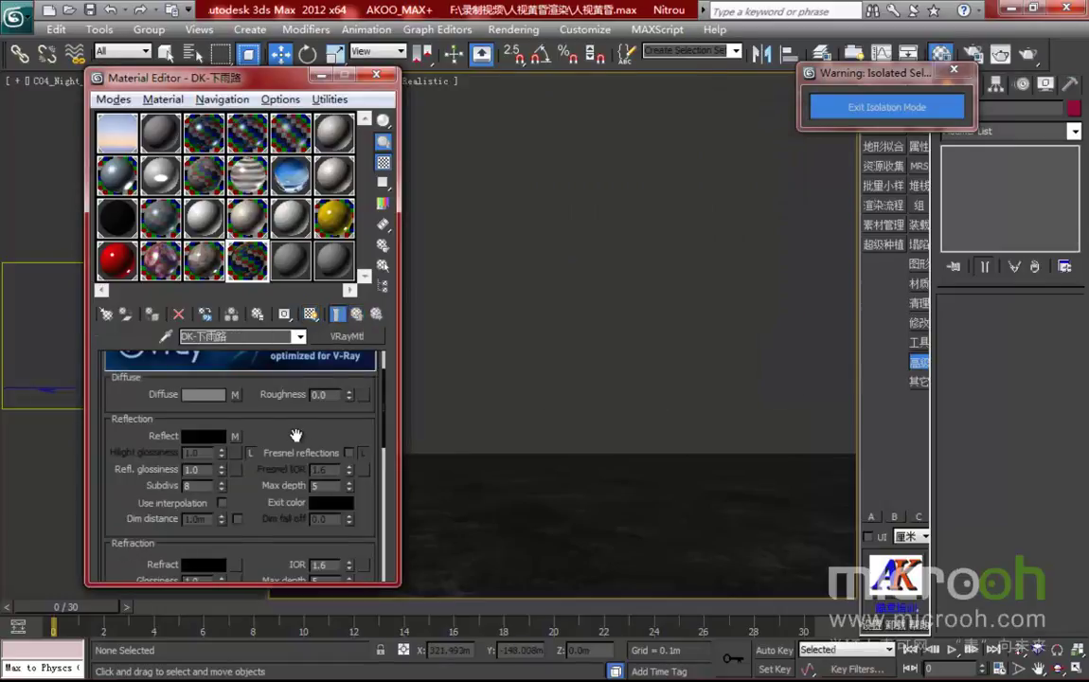
scroll(295, 379, "down", 2)
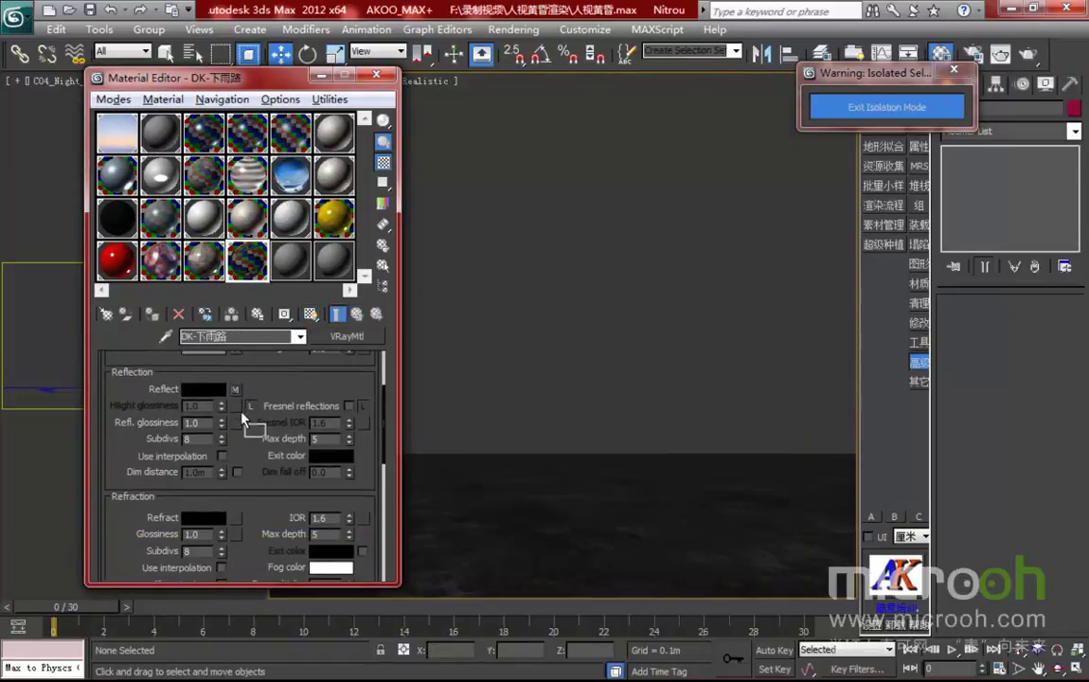
left_click_drag(239, 438, 236, 422)
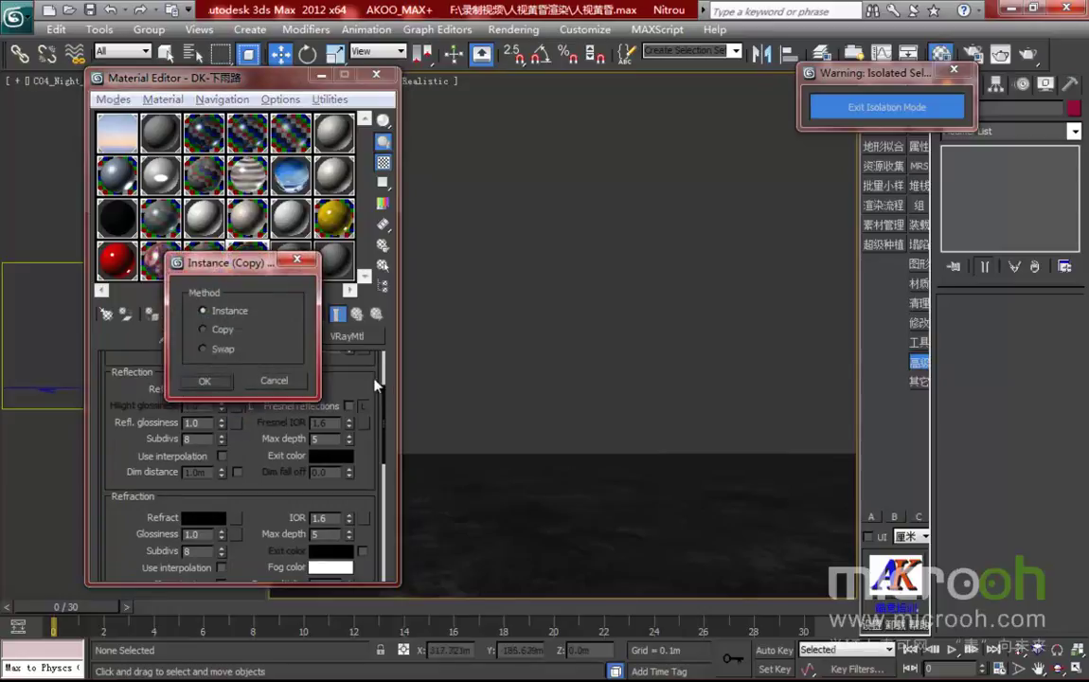
left_click(207, 379)
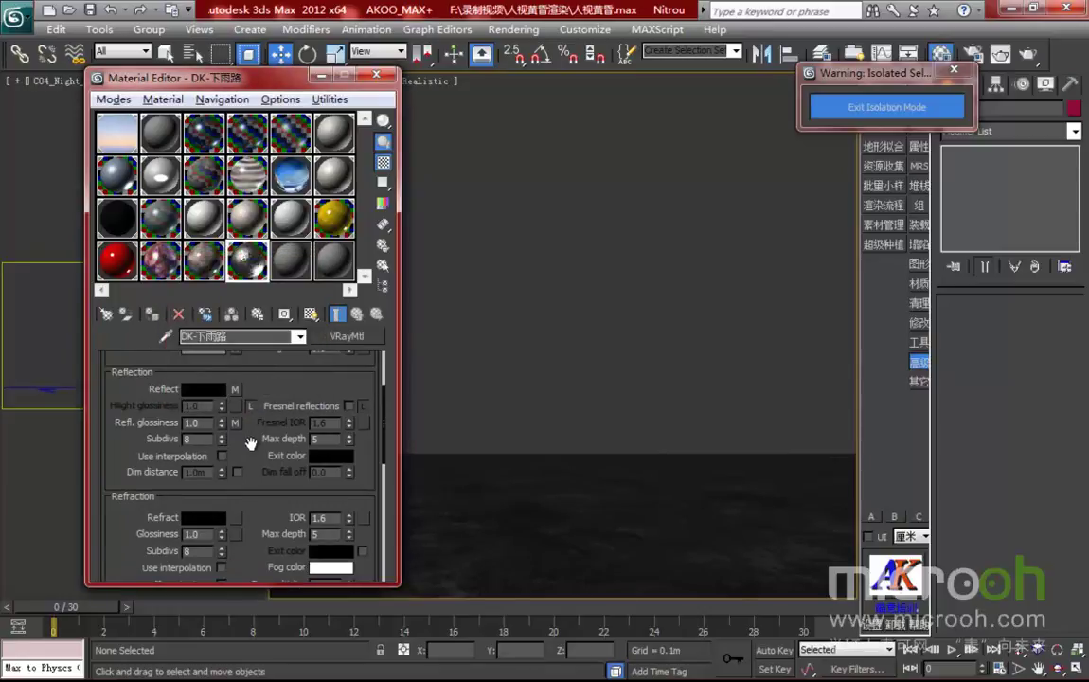
Set the Reflect and RGlossiness map amounts of DK-下雨路 to 50 while watching its enlarged sample preview.
scroll(253, 445, "down", 1)
double_click(246, 258)
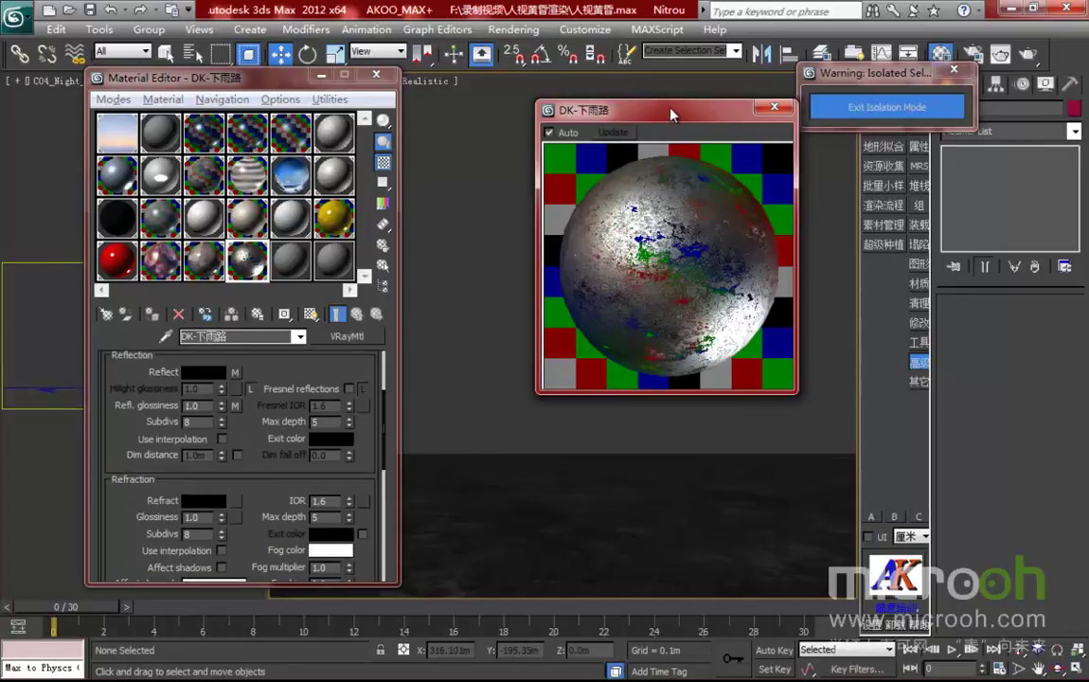
left_click_drag(673, 114, 653, 106)
scroll(303, 477, "down", 10)
left_click(232, 520)
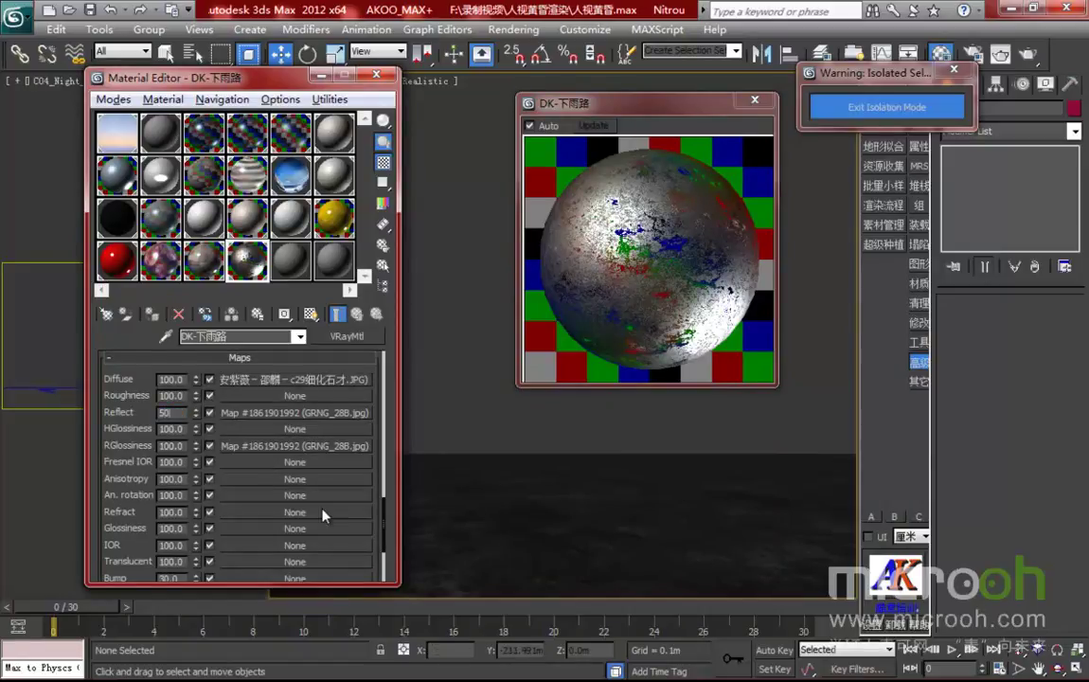
left_click(170, 445)
key("Return")
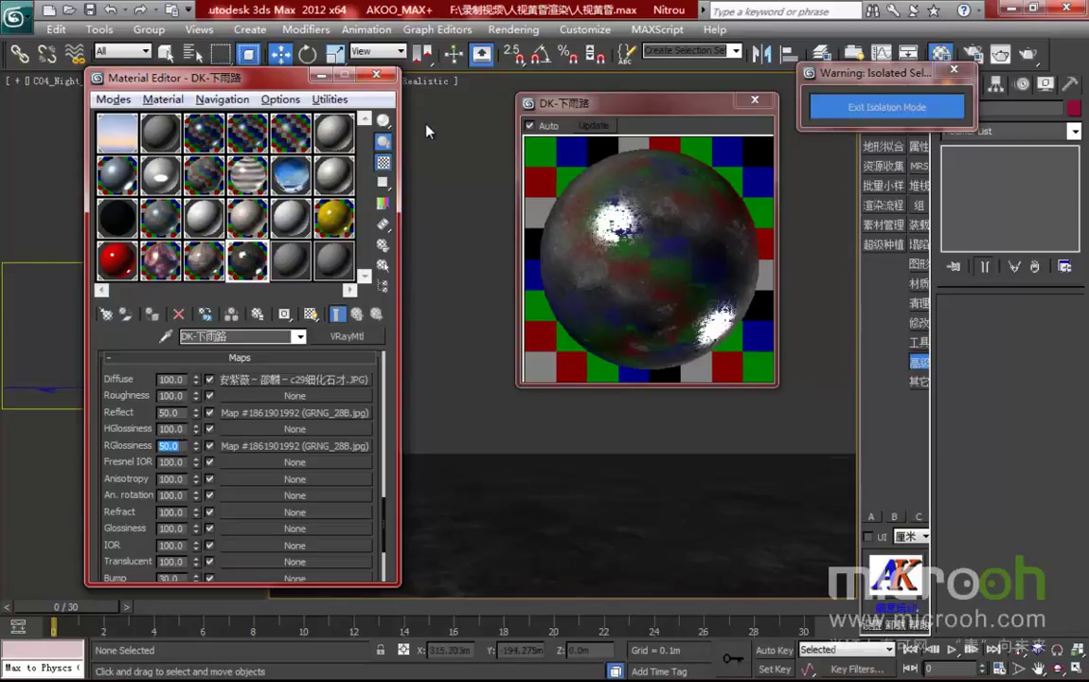
Exit isolation mode and unhide all scene objects, with the render settings open.
left_click(376, 73)
left_click(862, 110)
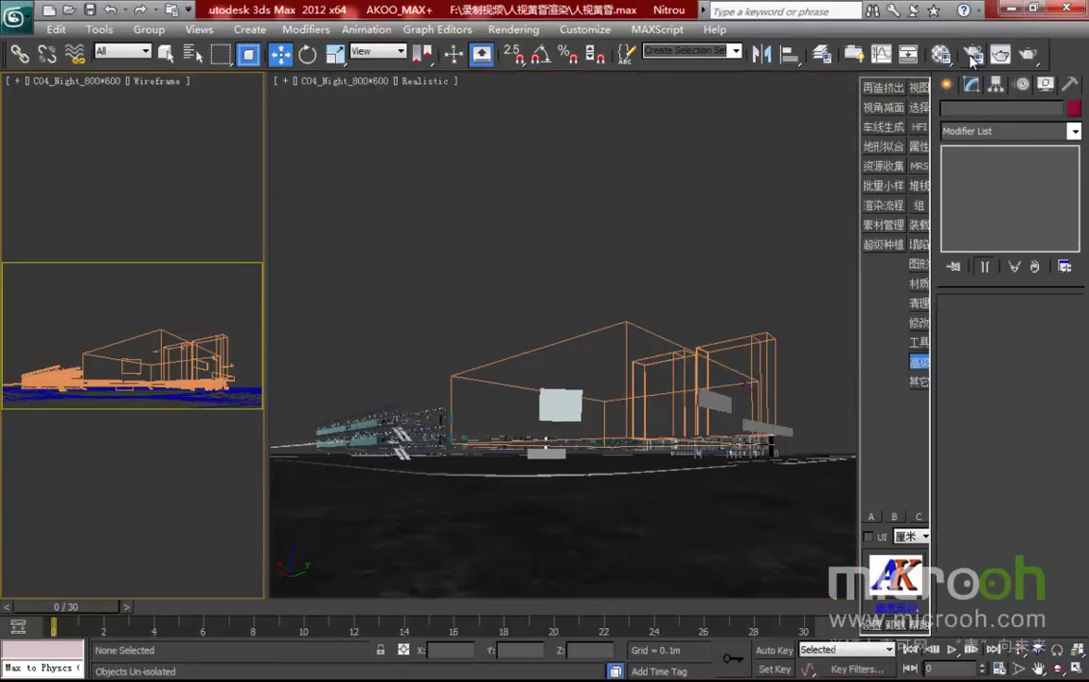
key("F10")
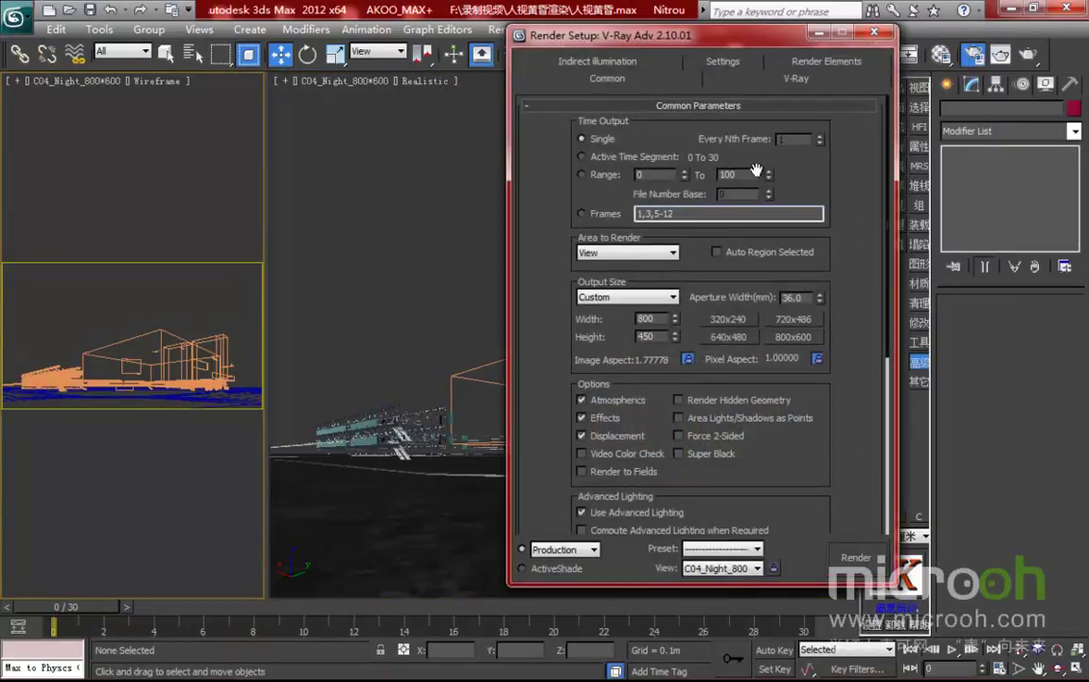
left_click_drag(656, 36, 826, 36)
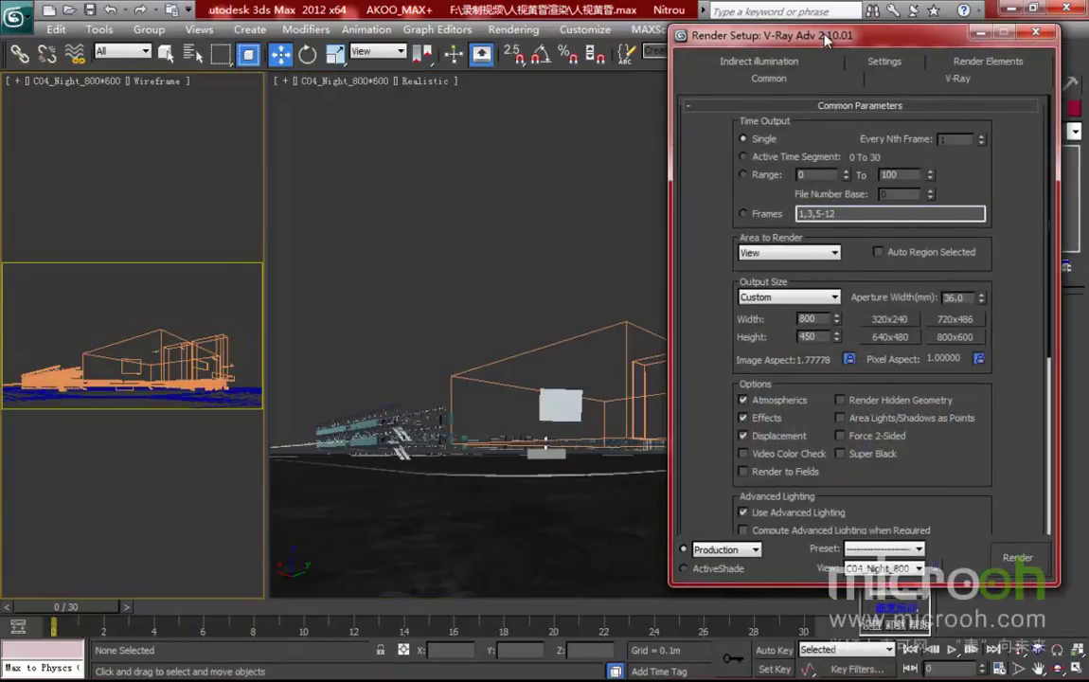
right_click(549, 151)
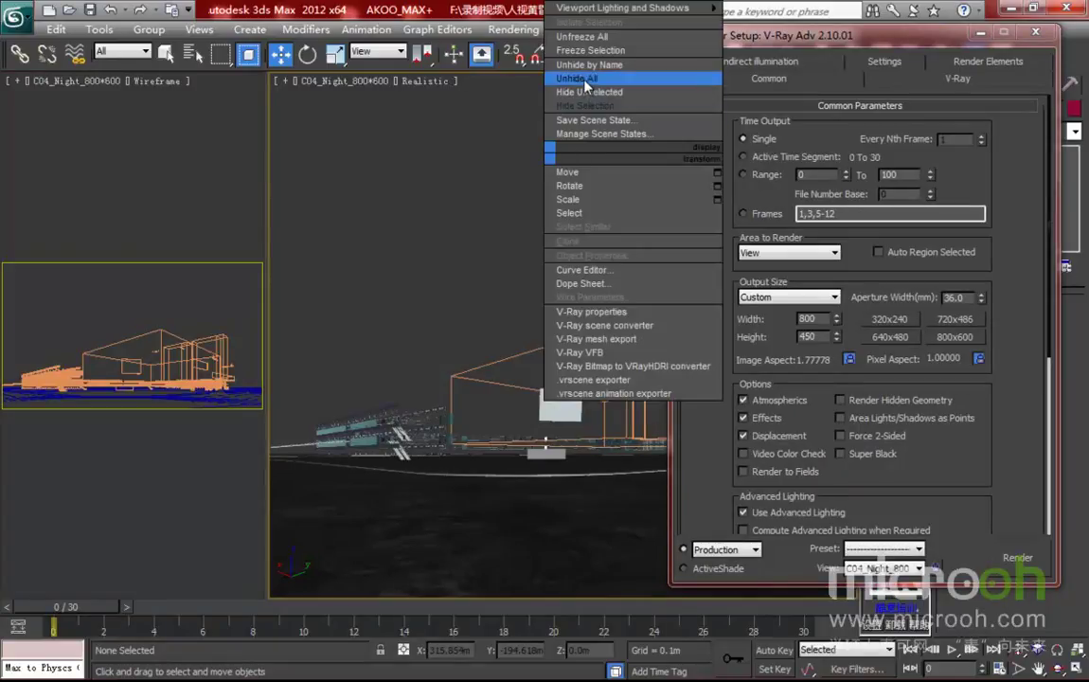
left_click(587, 79)
Render the C04_Night_800*600 camera view and maximize the rendered image window.
left_click_drag(865, 46, 897, 38)
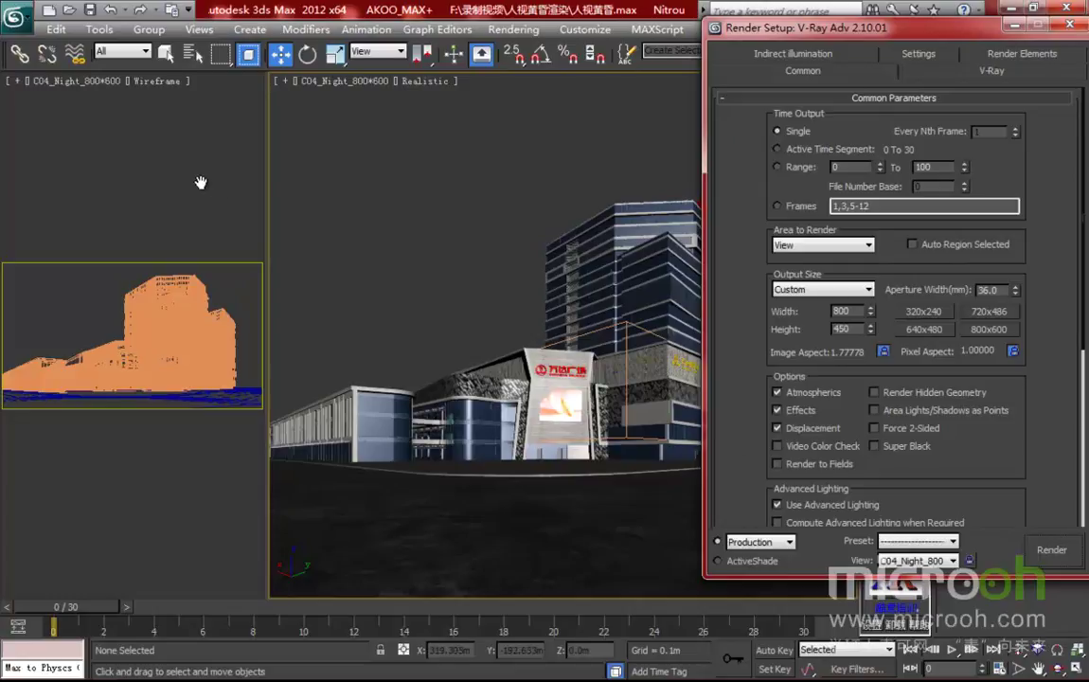
left_click(1051, 550)
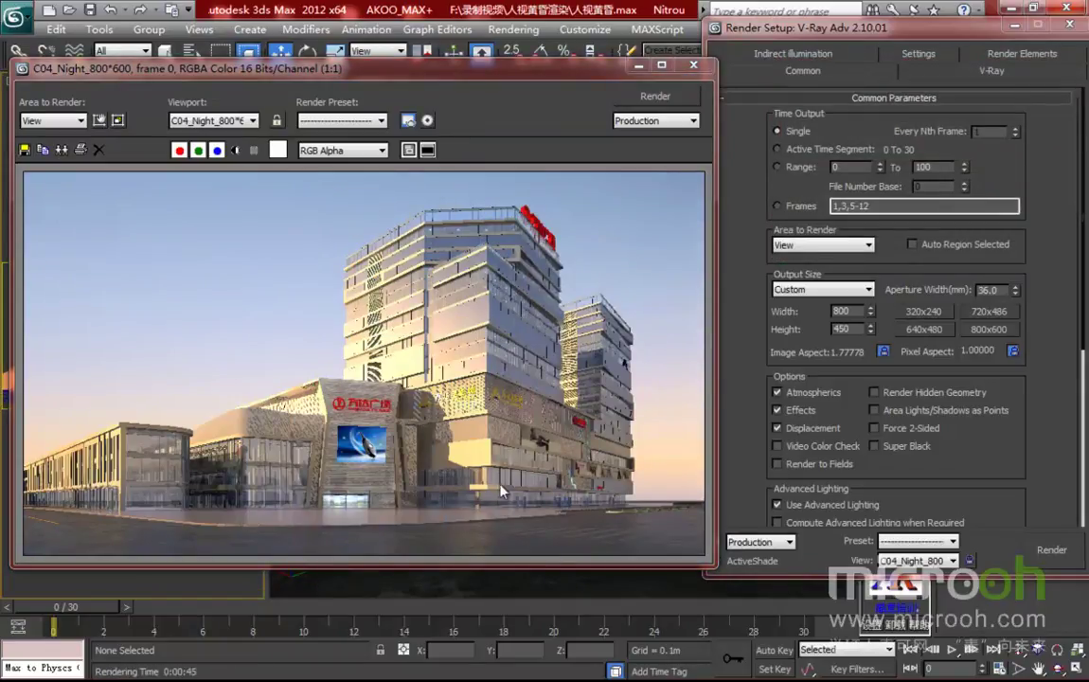
scroll(448, 462, "down", 1)
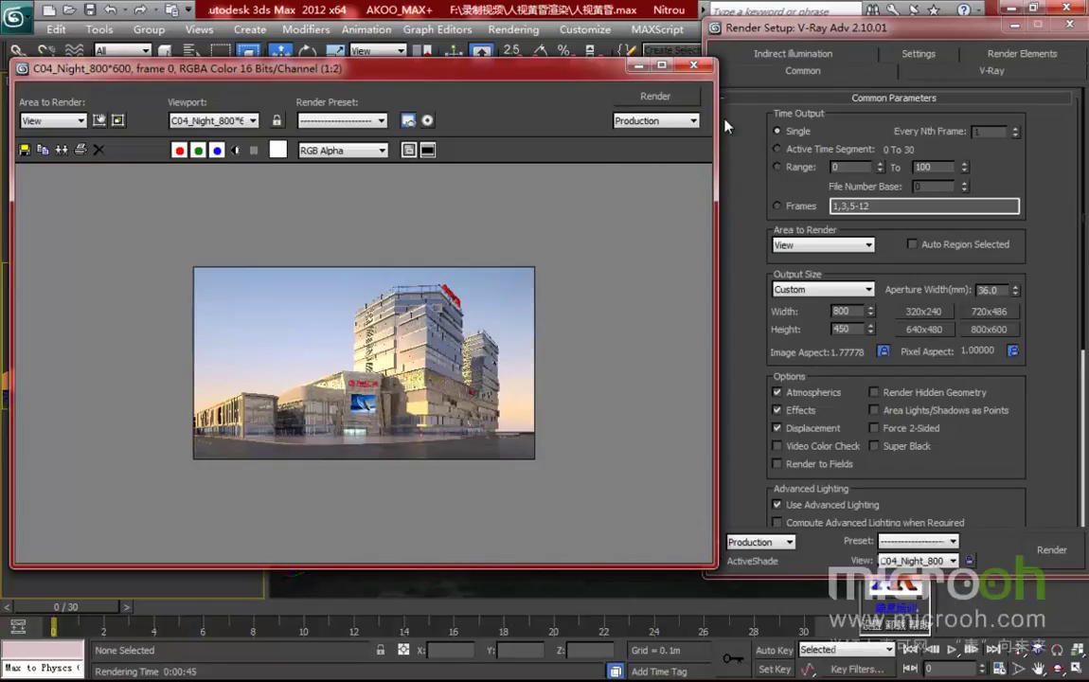
left_click(660, 67)
Examine the rendered image up close, especially the ground reflections, the glass facades and the entrance.
scroll(658, 472, "up", 1)
scroll(658, 471, "up", 1)
scroll(603, 401, "down", 1)
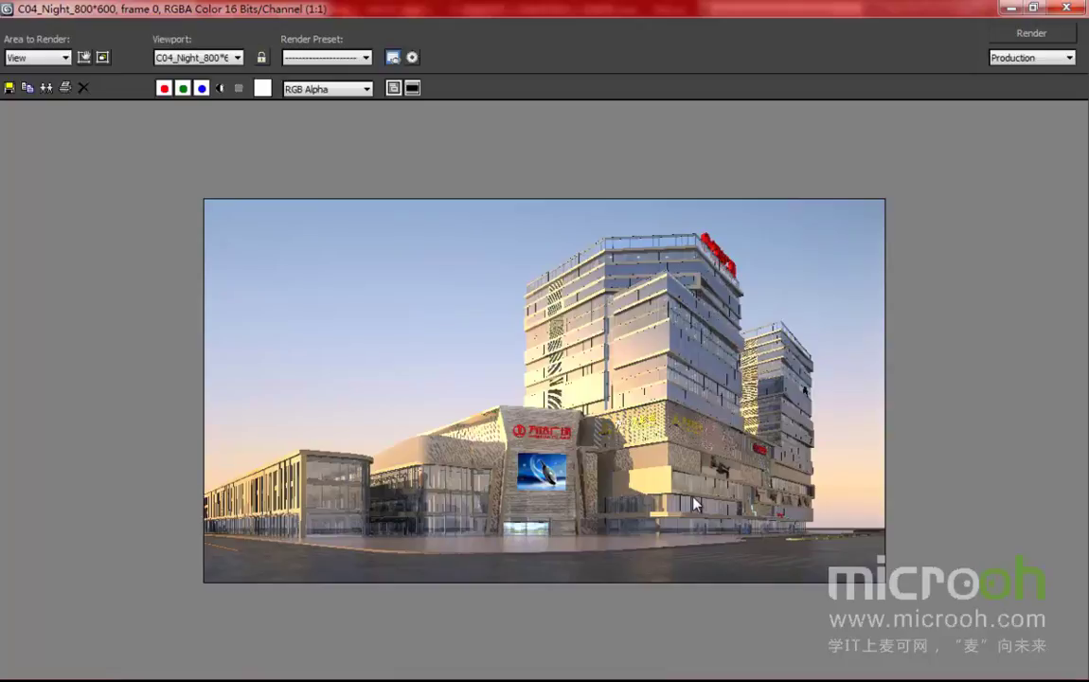
scroll(439, 484, "up", 1)
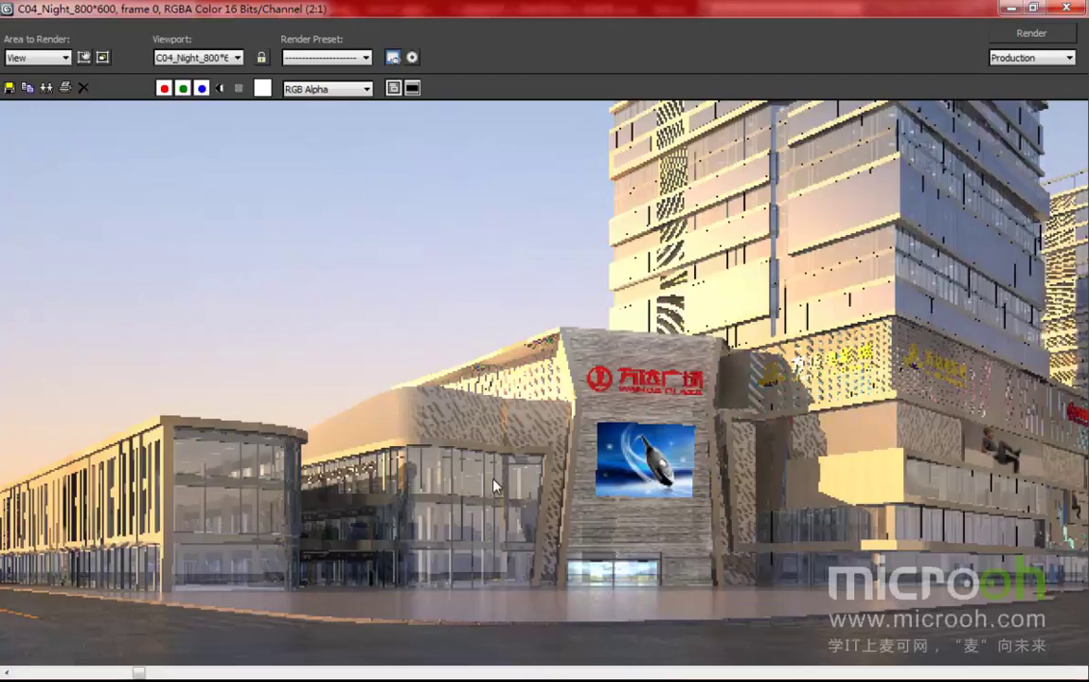
scroll(491, 479, "down", 1)
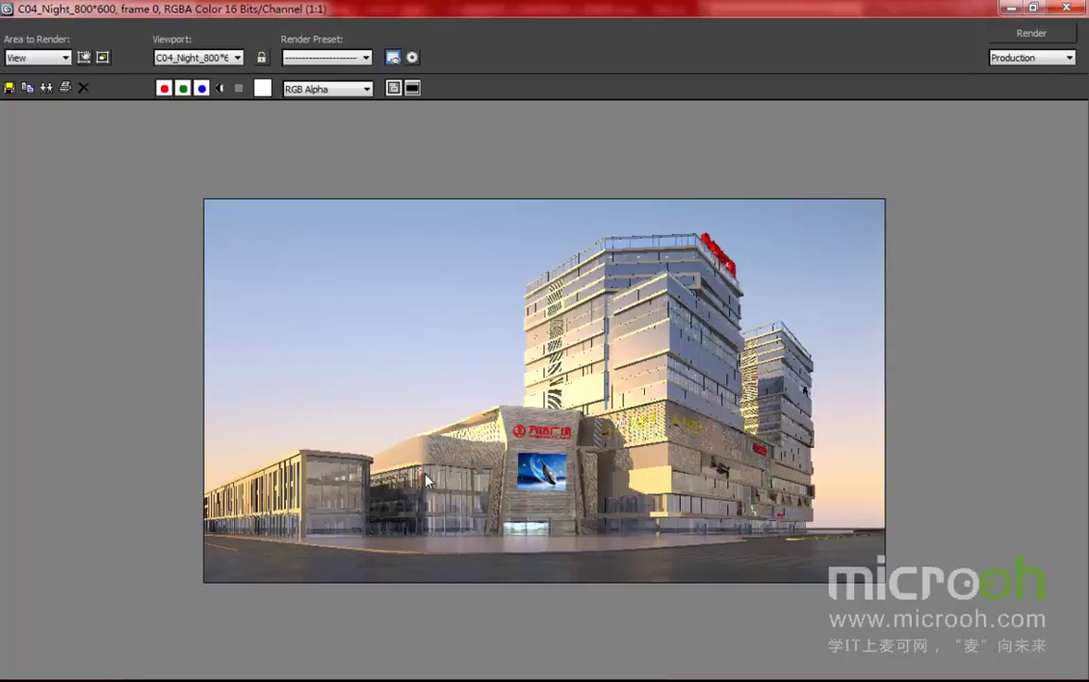
scroll(438, 486, "up", 2)
middle_click_drag(437, 486, 401, 323)
scroll(440, 428, "down", 1)
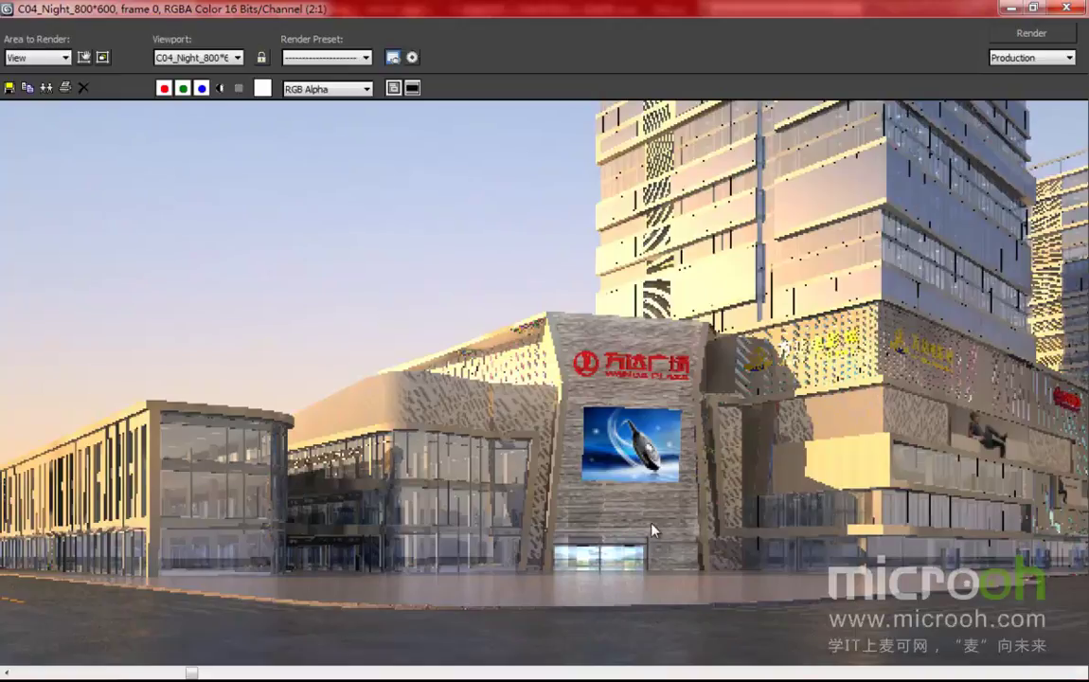
scroll(675, 515, "up", 2)
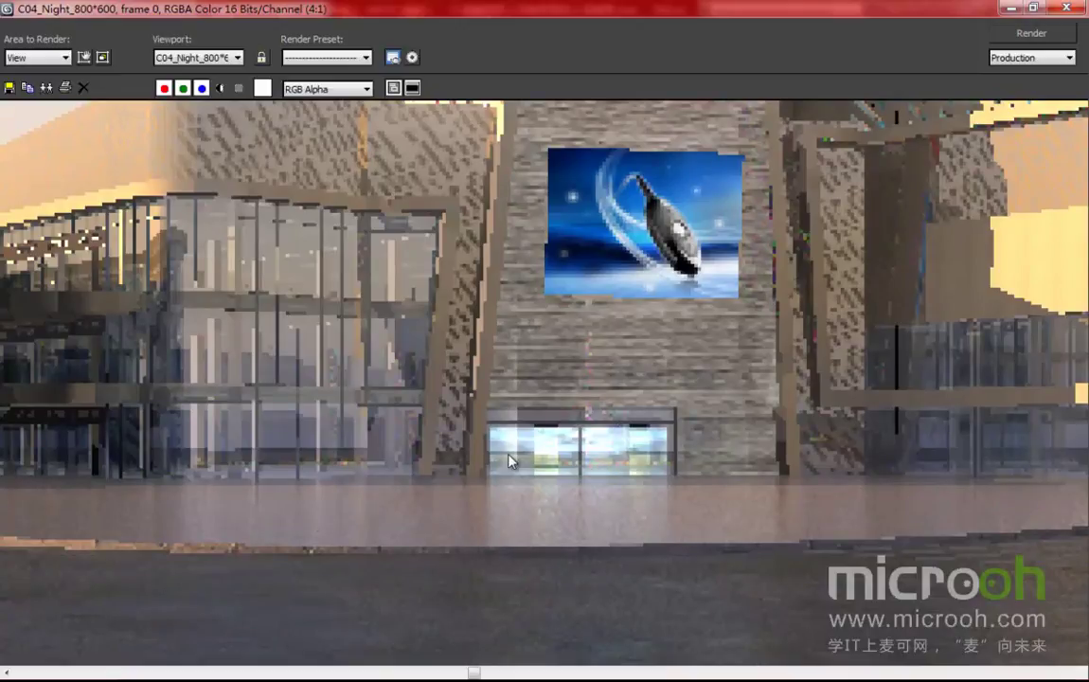
scroll(512, 461, "down", 2)
scroll(615, 573, "down", 2)
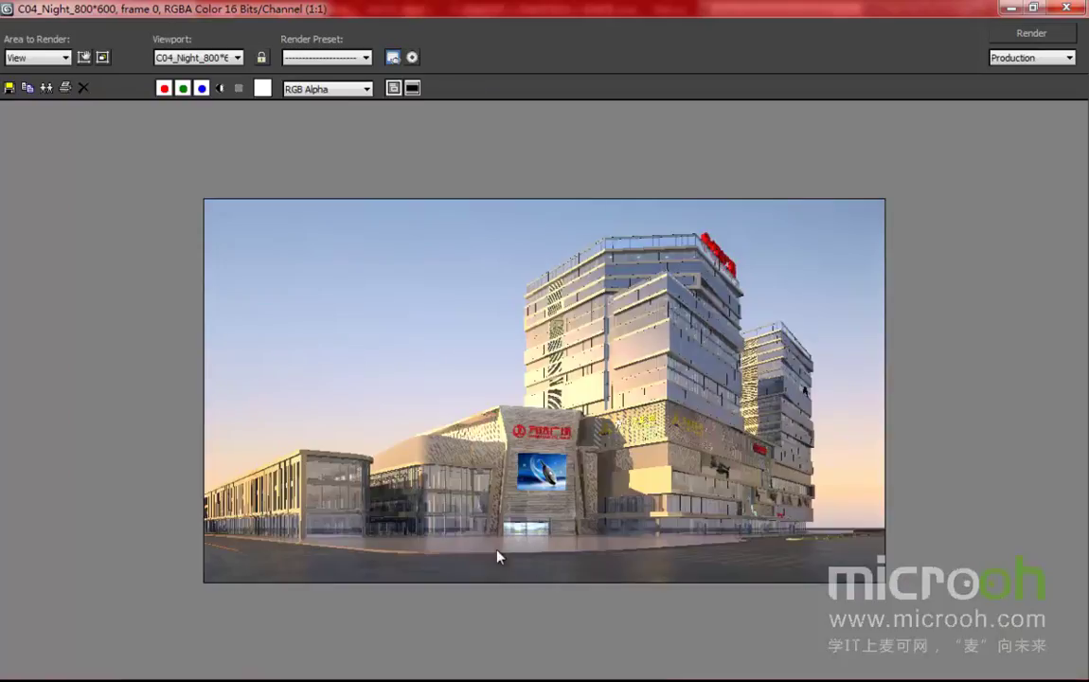
Inspect the entrance, glass facades and ground reflections in the rendered image, and close the render window.
scroll(510, 564, "up", 2)
middle_click_drag(530, 542, 541, 528)
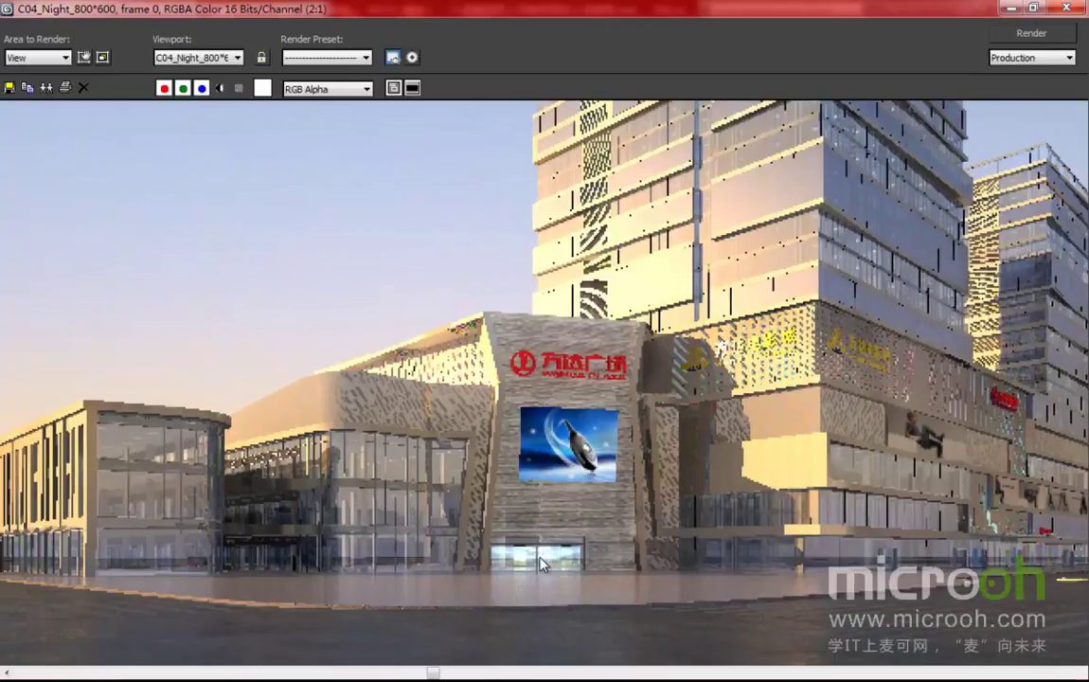
scroll(475, 556, "down", 1)
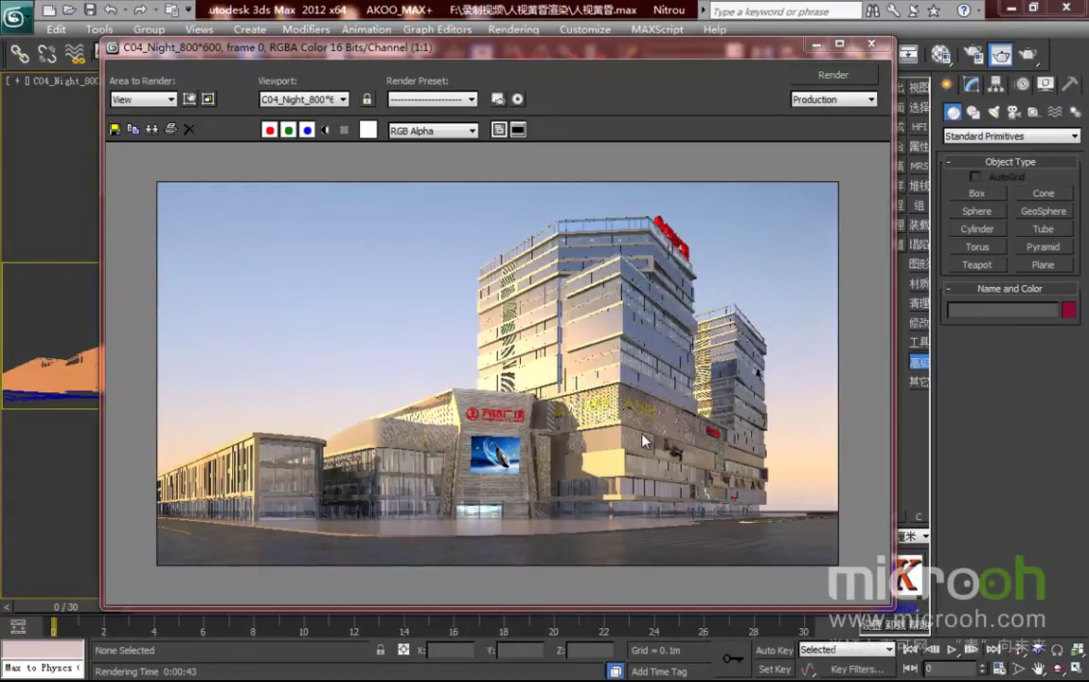
left_click(872, 44)
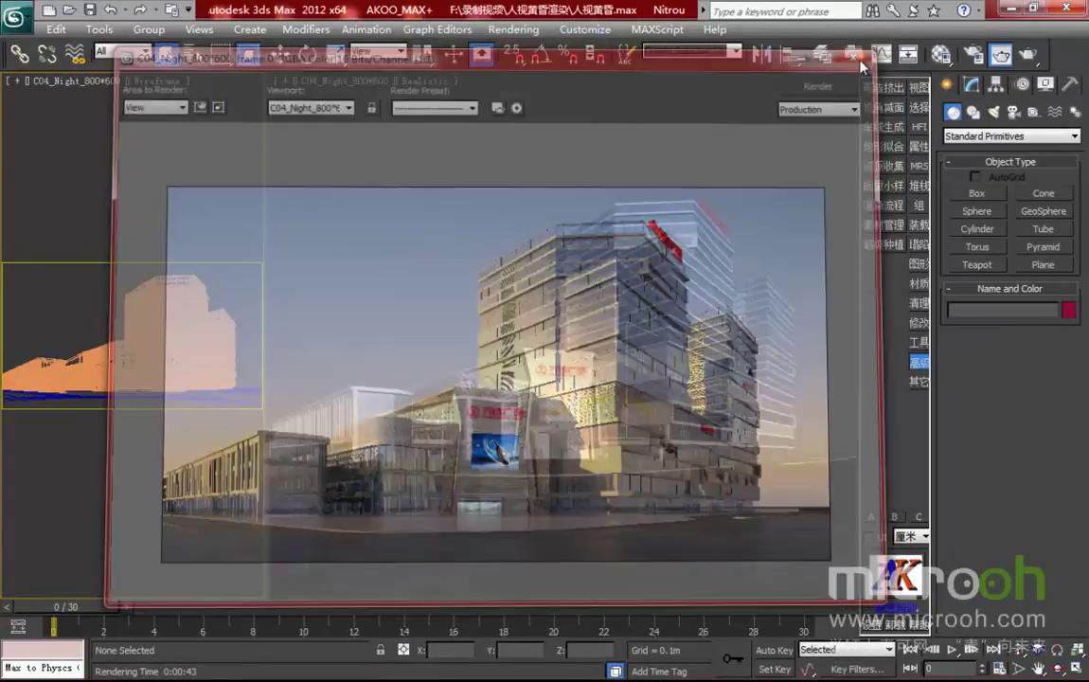
Change the camera viewport to a wireframe top view framed on the building.
left_click(556, 187)
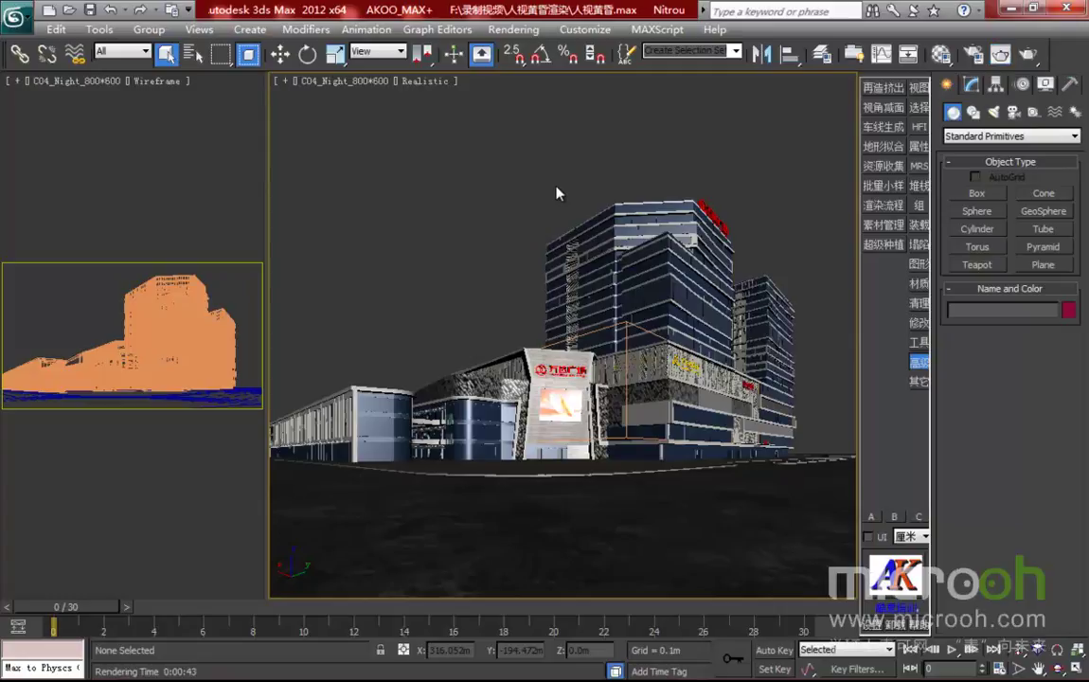
key("t")
scroll(595, 360, "up", 6)
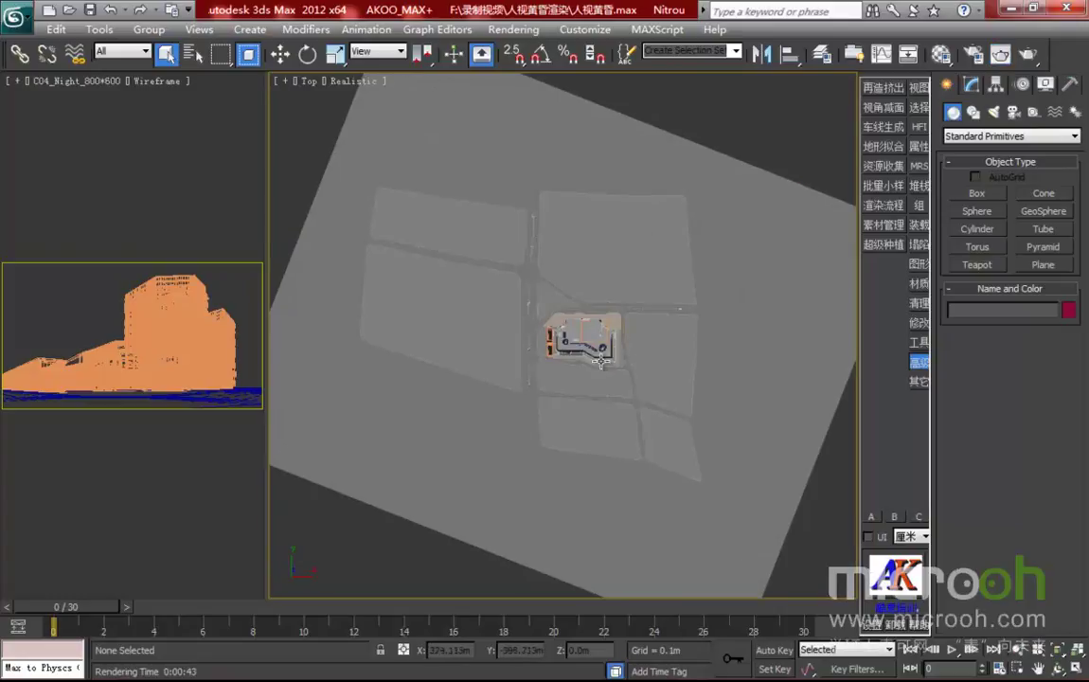
scroll(595, 360, "up", 4)
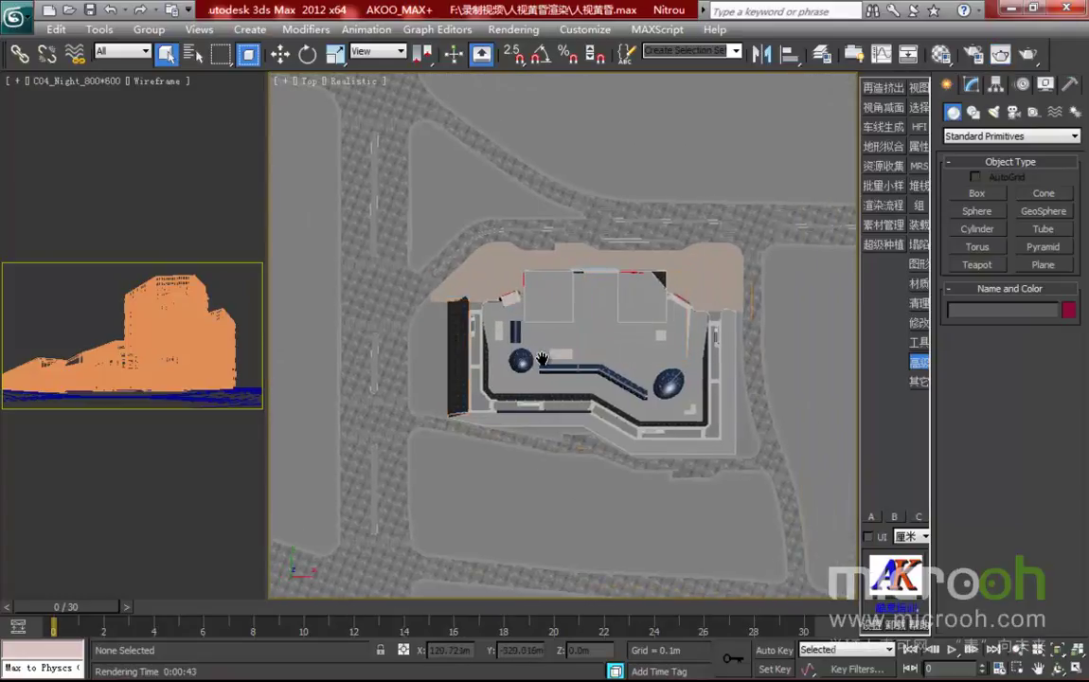
key("F3")
scroll(595, 368, "up", 2)
middle_click_drag(593, 367, 584, 301)
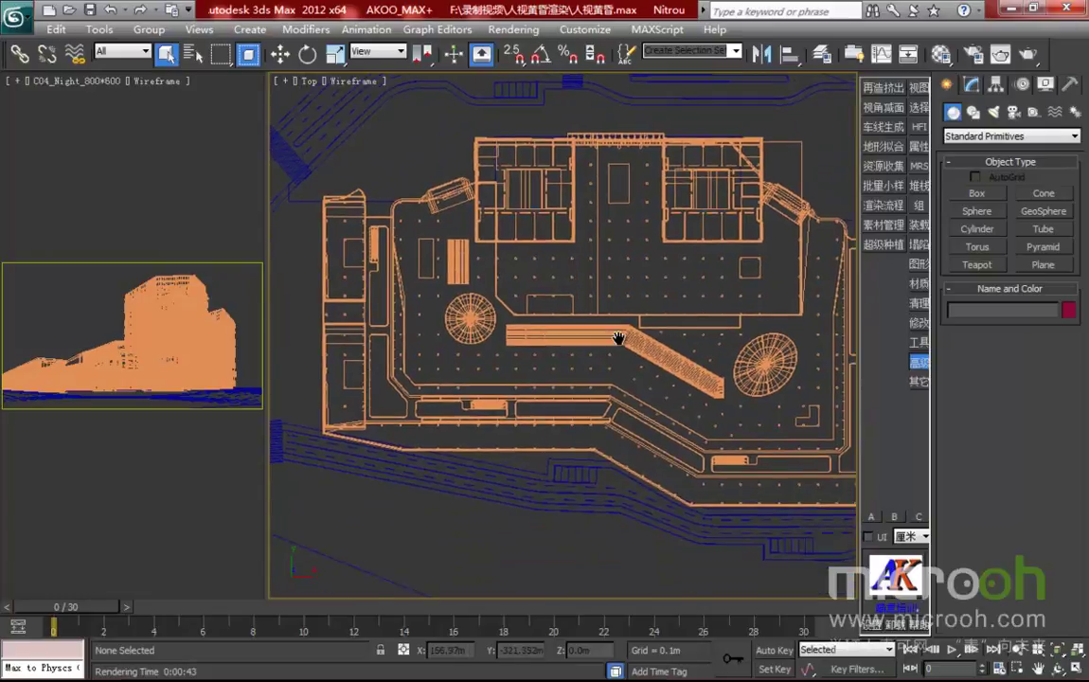
Select all objects sharing the building's orange wireframe color, isolate them and clear the selection.
left_click(56, 30)
mouse_move(208, 391)
left_click(320, 421)
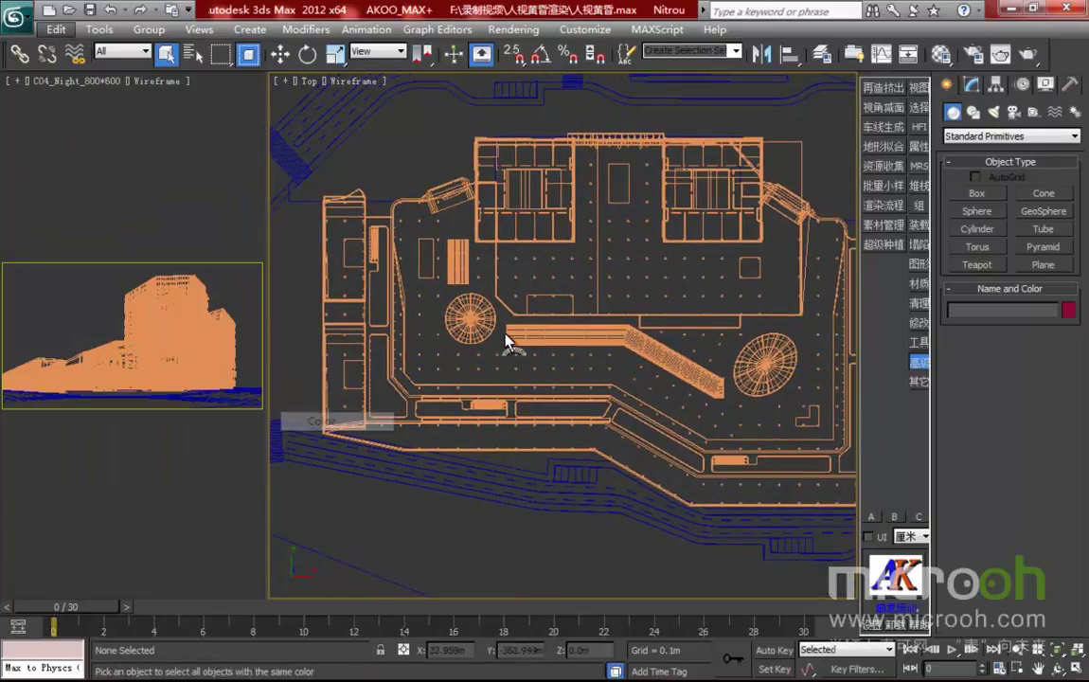
left_click(477, 315)
key("alt+q")
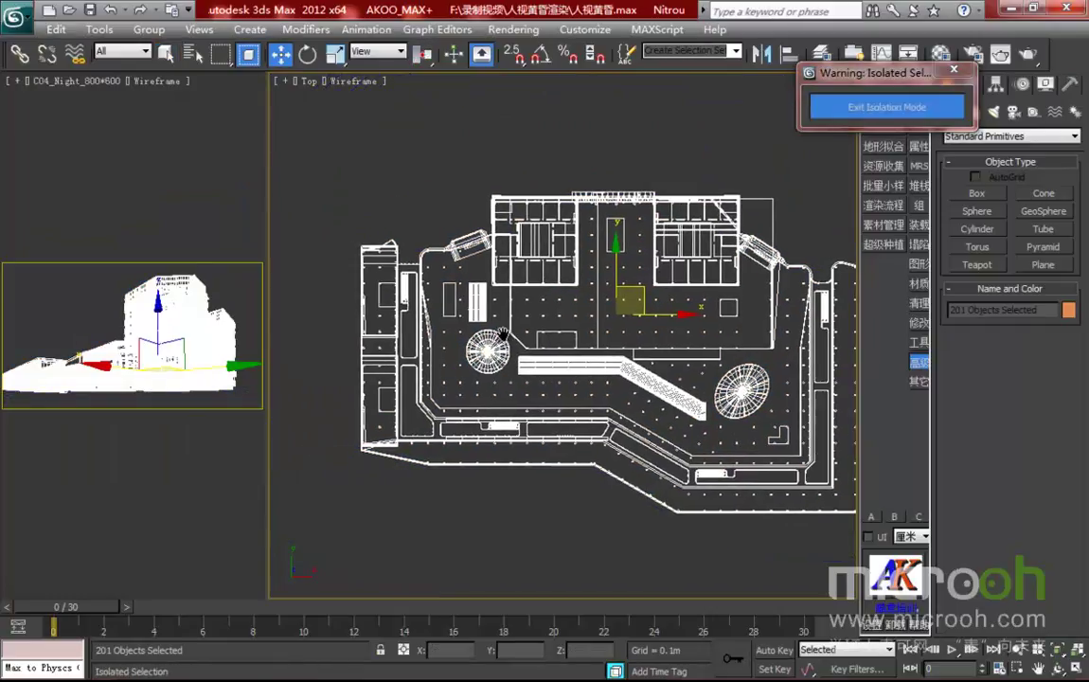
left_click(534, 393)
middle_click_drag(533, 394, 552, 362)
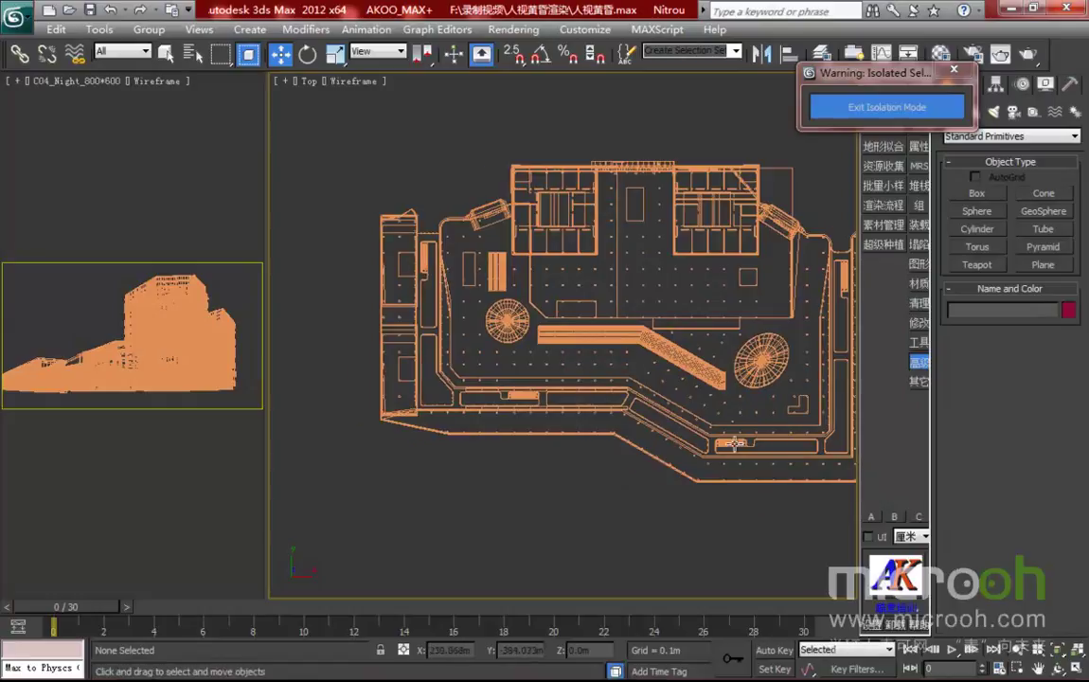
Move the isolation warning aside and start creating an Omni light from the Standard light category.
middle_click_drag(741, 443, 719, 445)
middle_click_drag(682, 372, 646, 372)
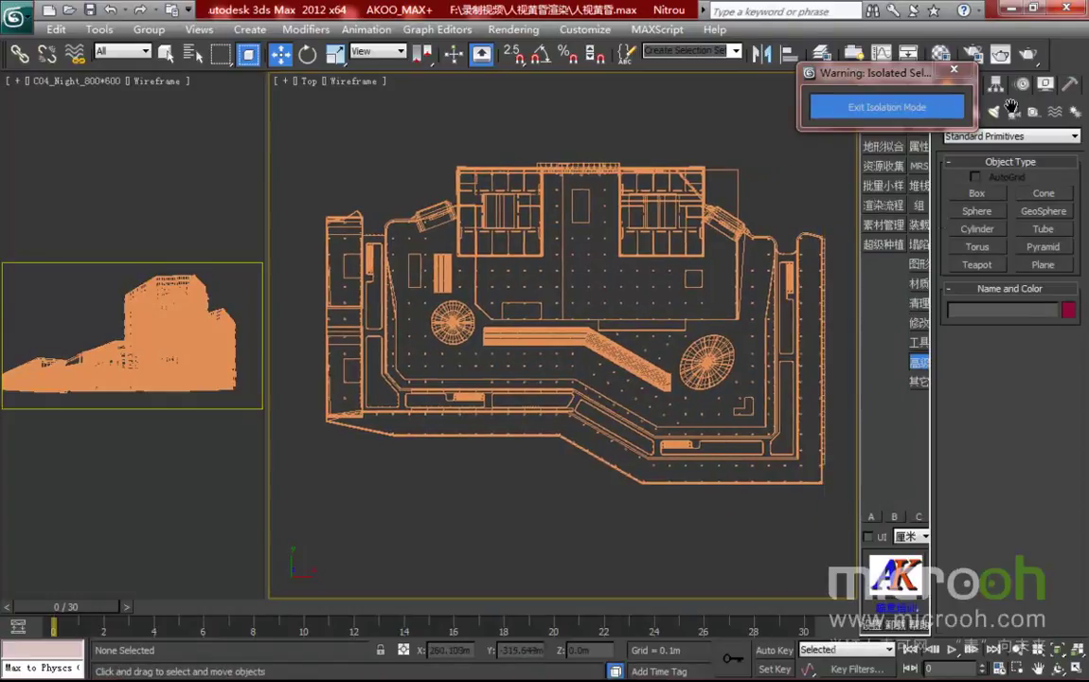
left_click_drag(816, 72, 751, 60)
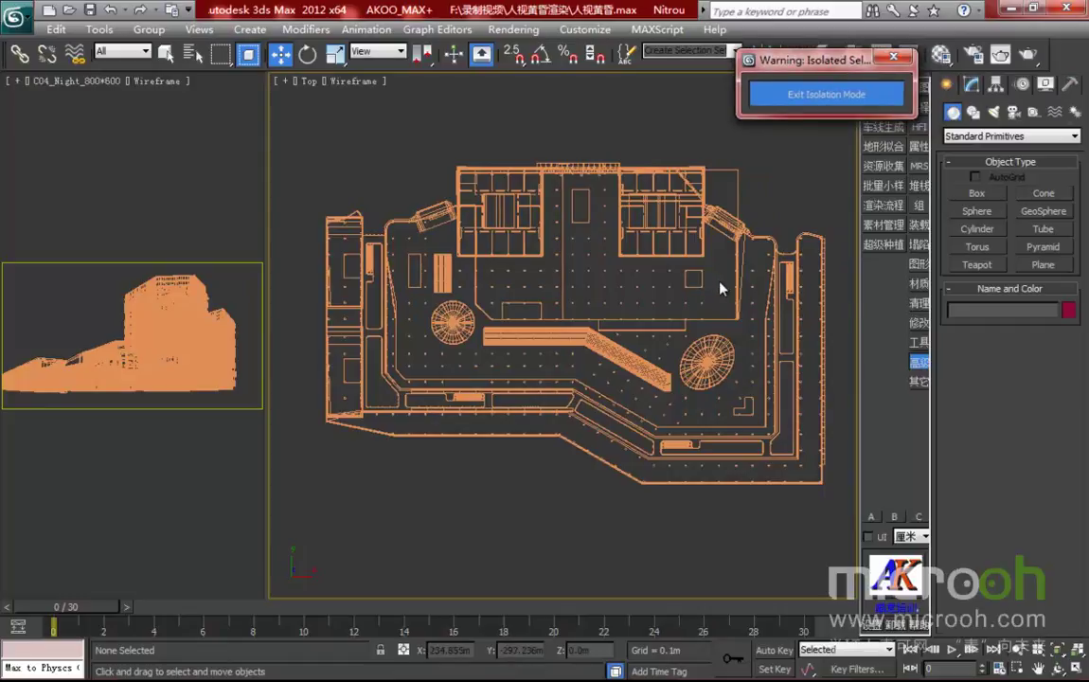
middle_click_drag(717, 287, 731, 292)
left_click(993, 111)
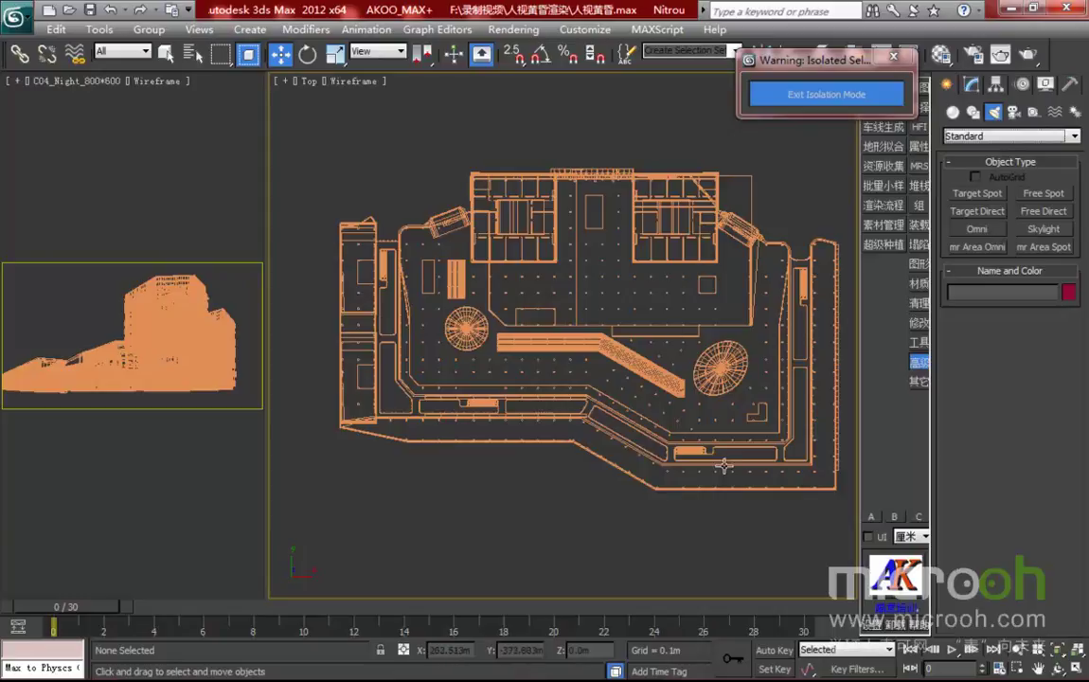
left_click(996, 135)
left_click(984, 174)
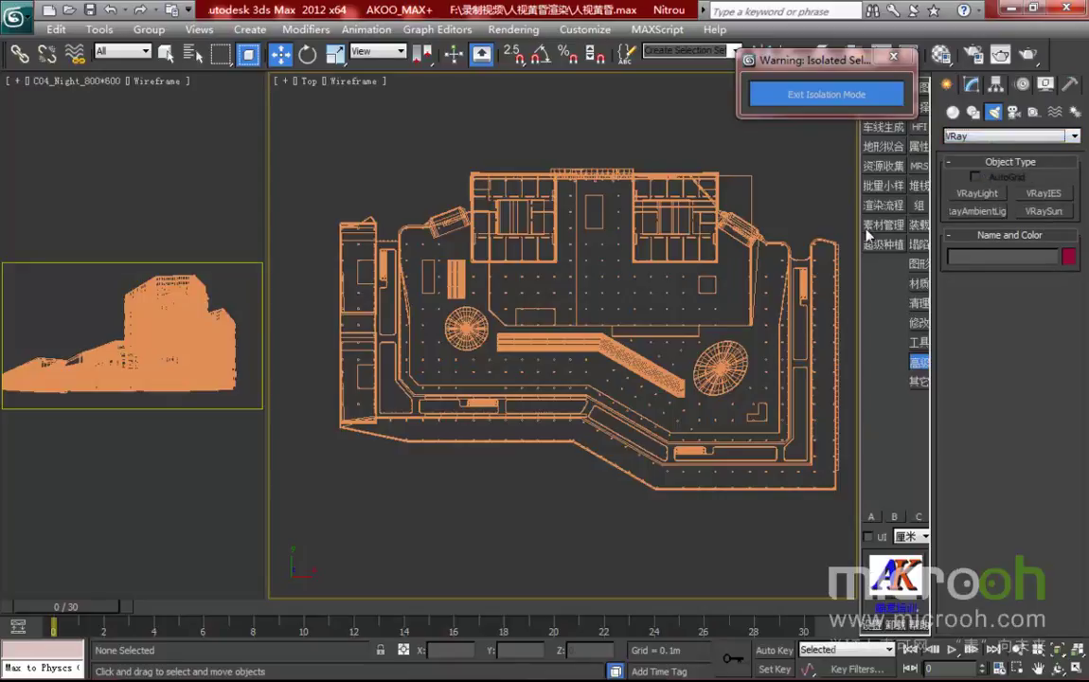
left_click(994, 137)
left_click(996, 163)
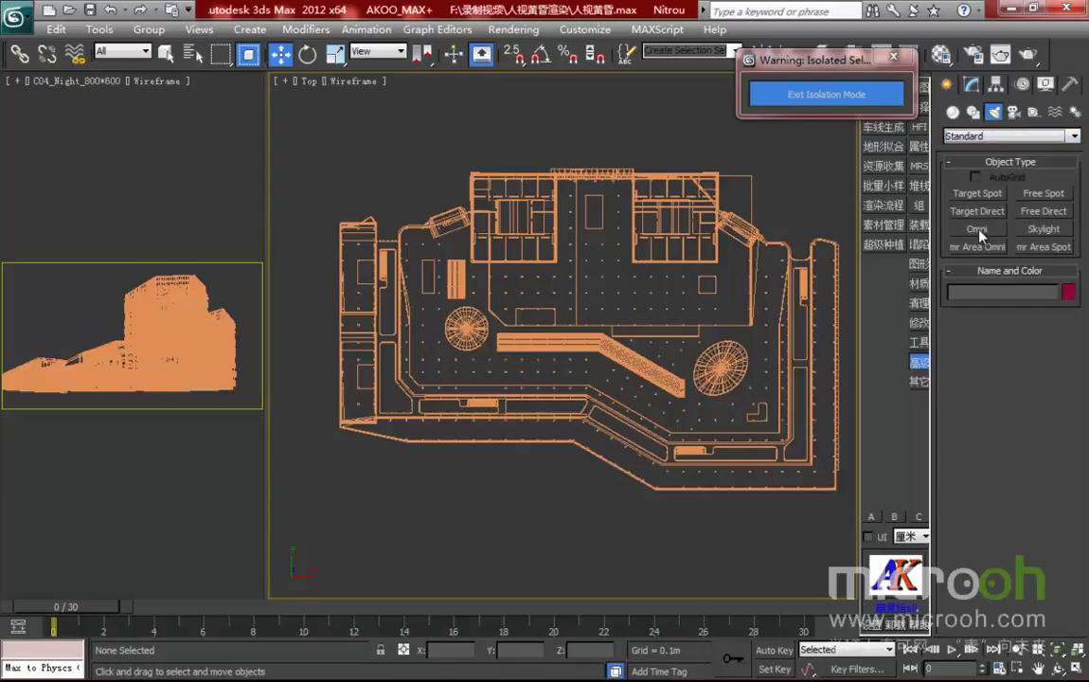
left_click(979, 233)
Examine the entrance, glass corners and street-side shopfronts of the isolated building in a shaded orthographic view.
middle_click_drag(517, 360, 588, 353)
scroll(588, 353, "up", 1)
scroll(495, 442, "up", 1)
middle_click_drag(515, 429, 629, 342)
middle_click_drag(617, 398, 600, 349, "alt")
scroll(600, 350, "up", 4)
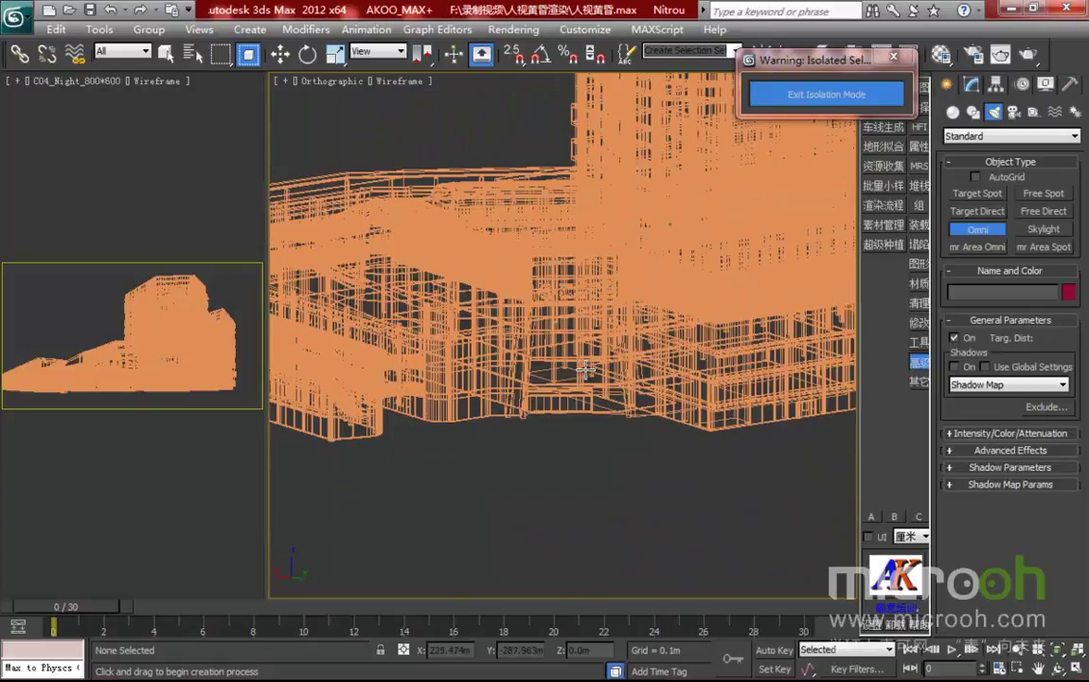
key("F3")
scroll(575, 391, "up", 2)
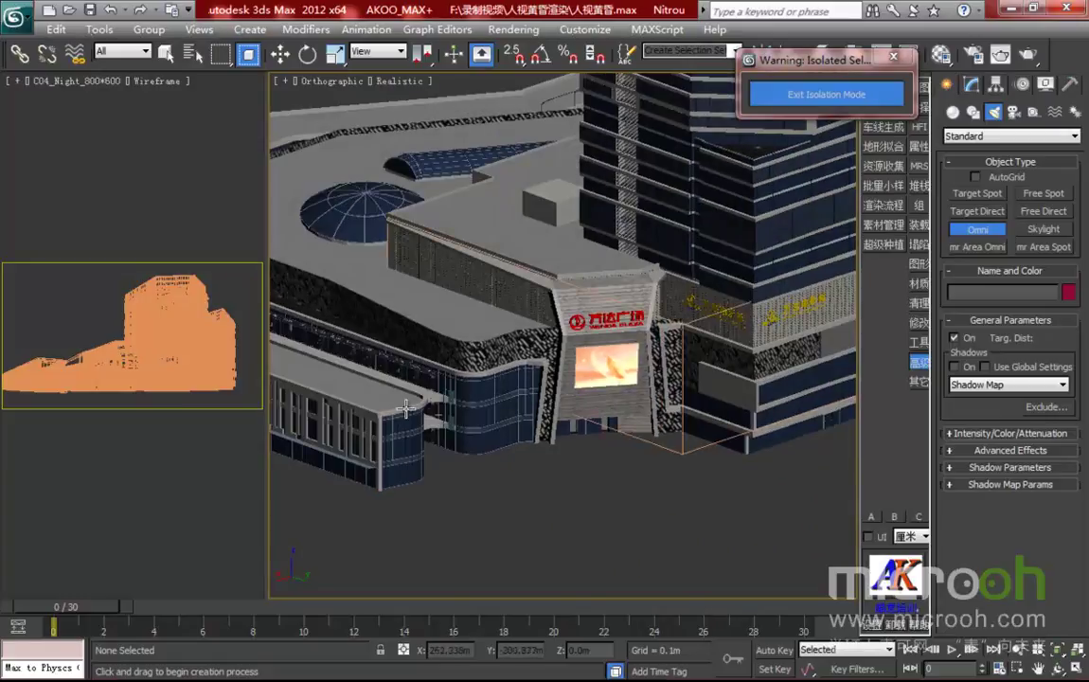
middle_click_drag(649, 377, 510, 378, "alt")
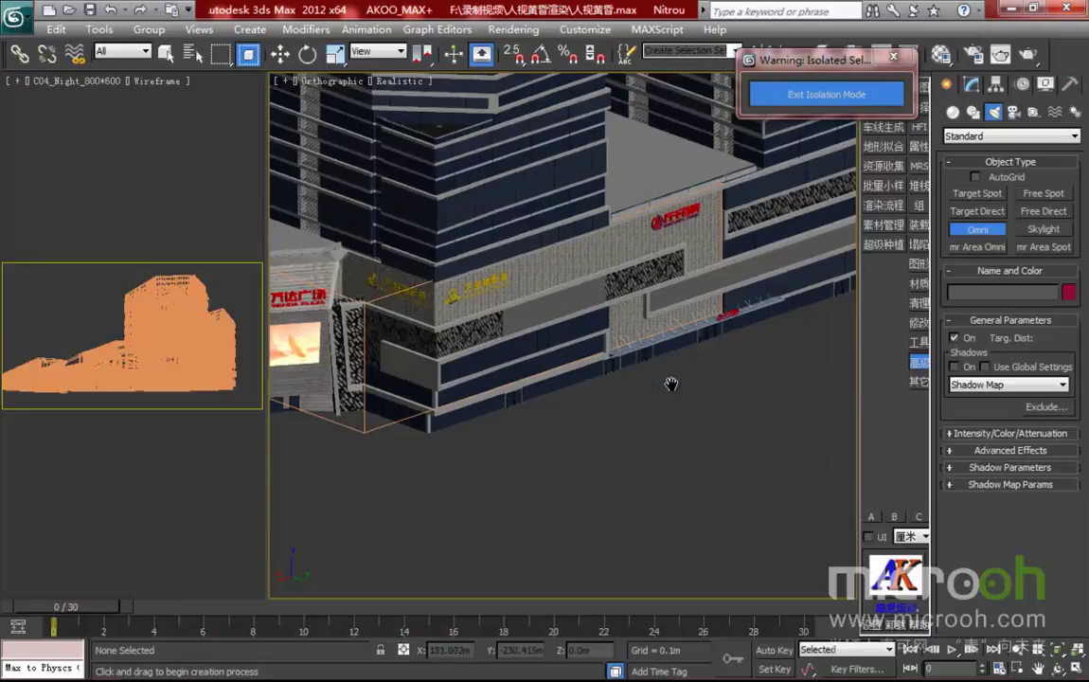
Place an Omni light in the wireframe top view, just inside the front wall of the east tower, where the diagonal wall starts.
key("t")
key("z")
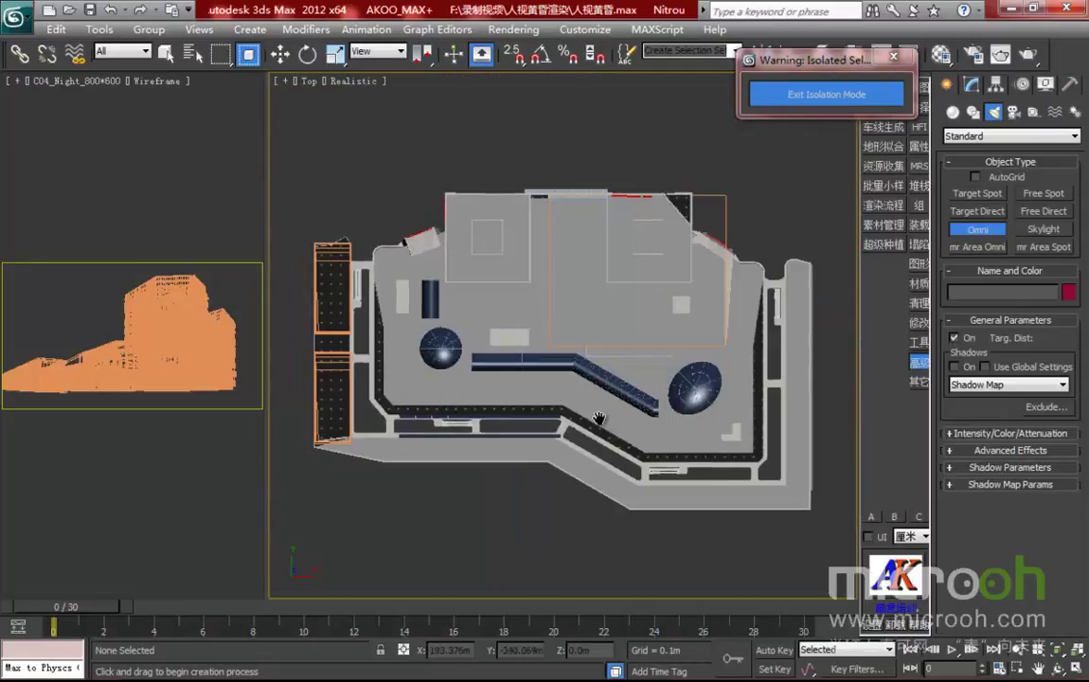
scroll(678, 290, "up", 3)
key("F3")
scroll(617, 295, "up", 3)
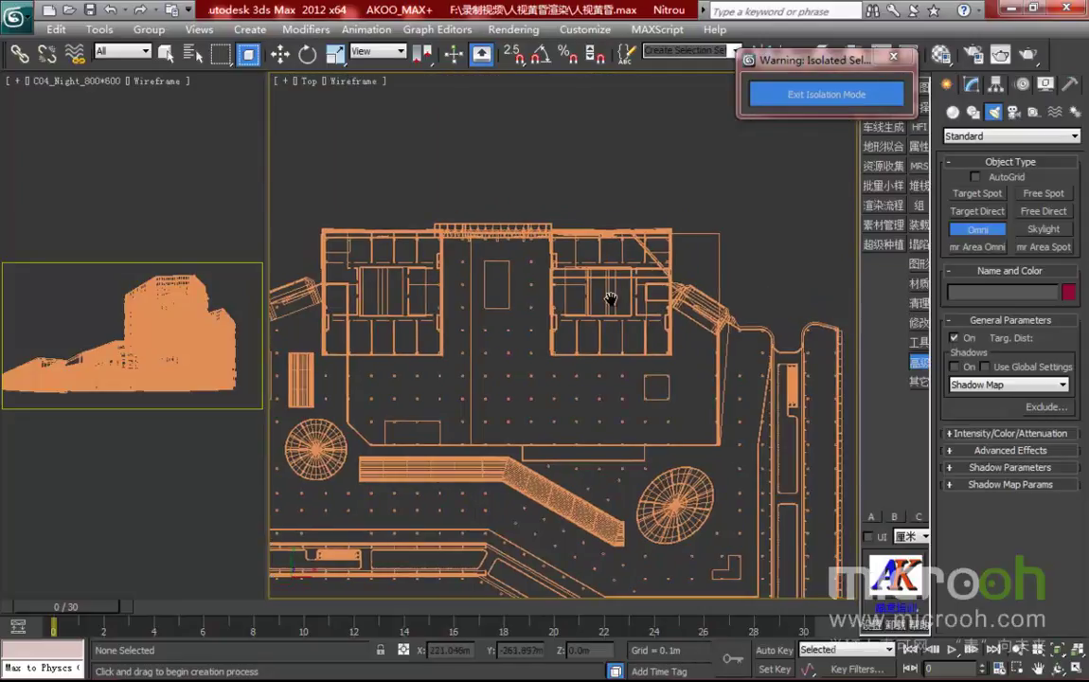
middle_click_drag(569, 301, 684, 373)
middle_click_drag(572, 266, 487, 289)
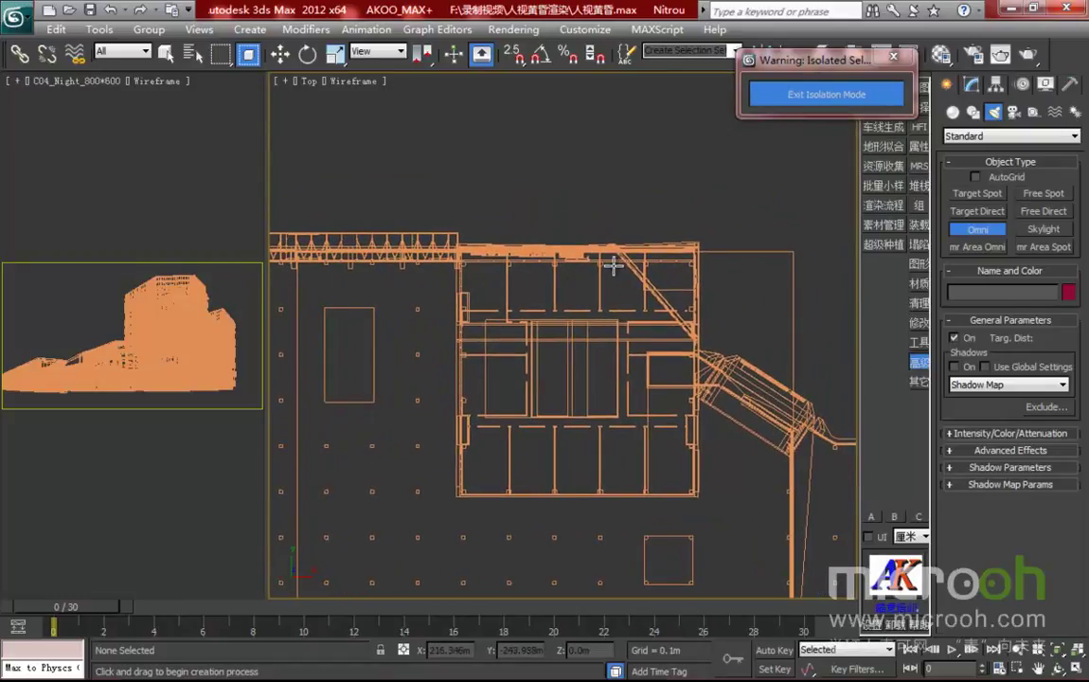
left_click(614, 266)
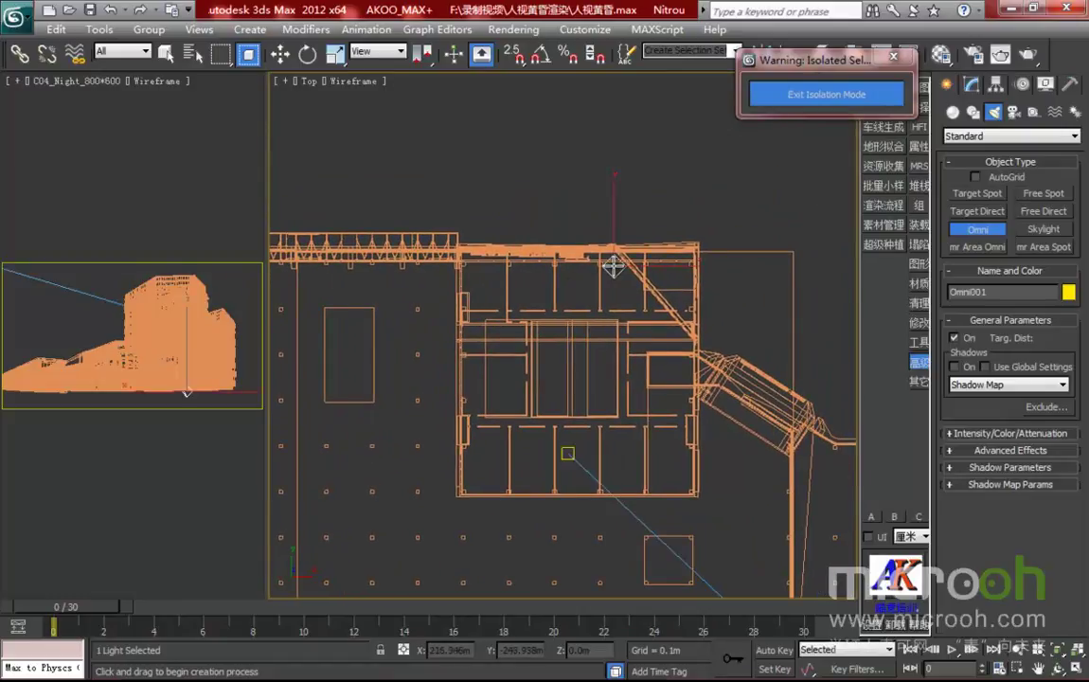
right_click(669, 282)
middle_click_drag(839, 235, 833, 243)
Turn on shadows for the Omni light and set their type to VRayShadow.
left_click(971, 84)
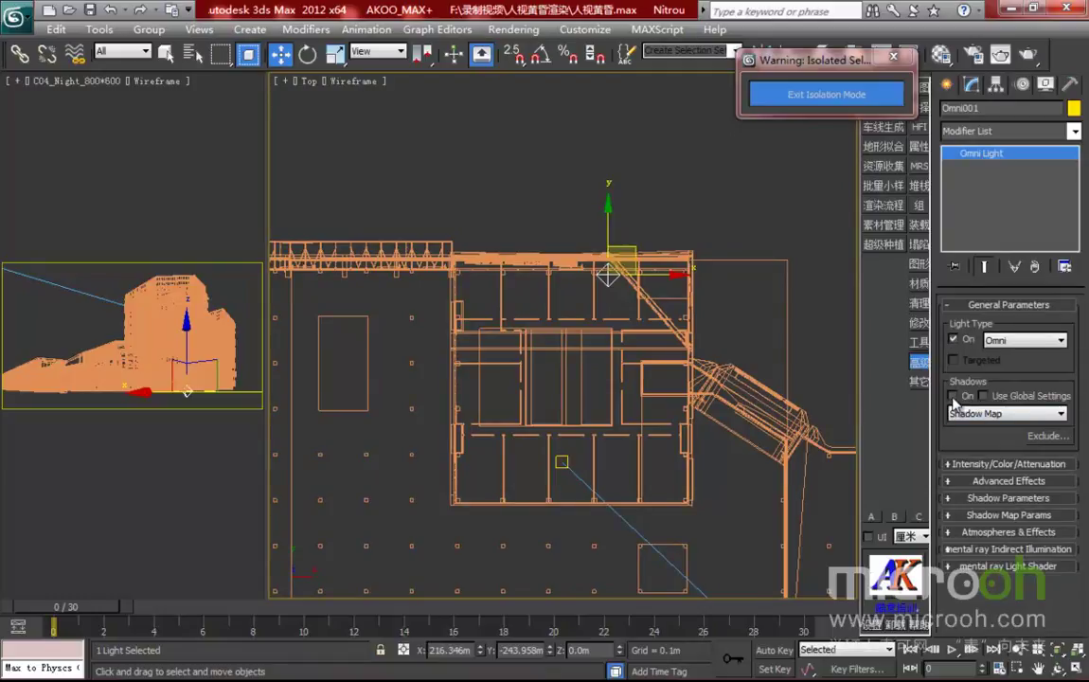
left_click(978, 416)
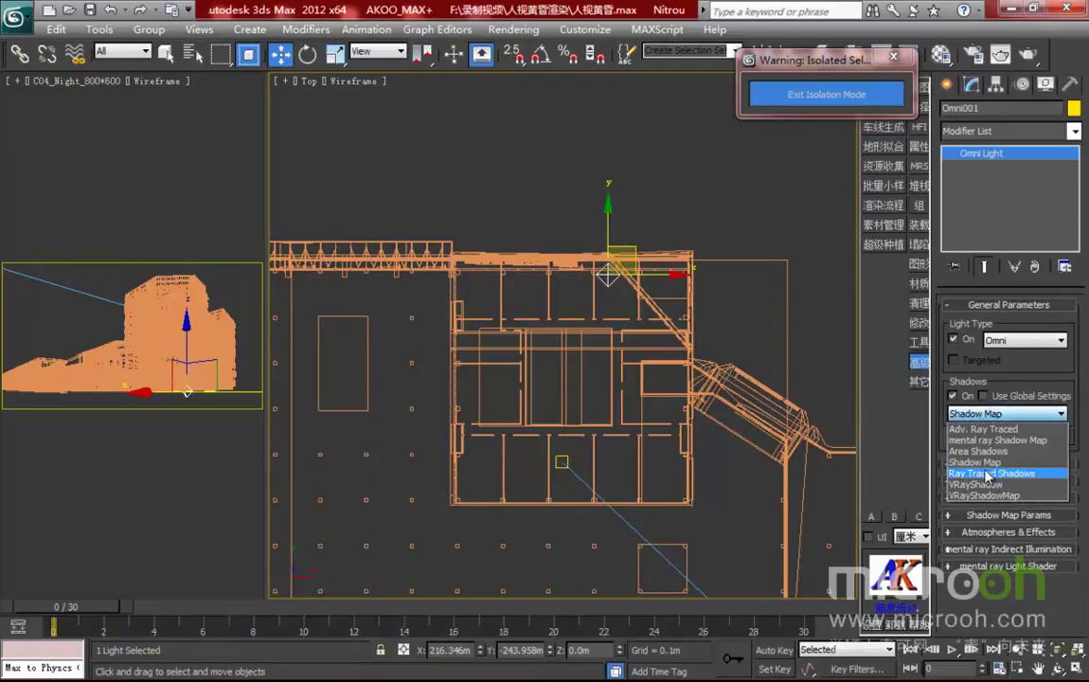
left_click(981, 485)
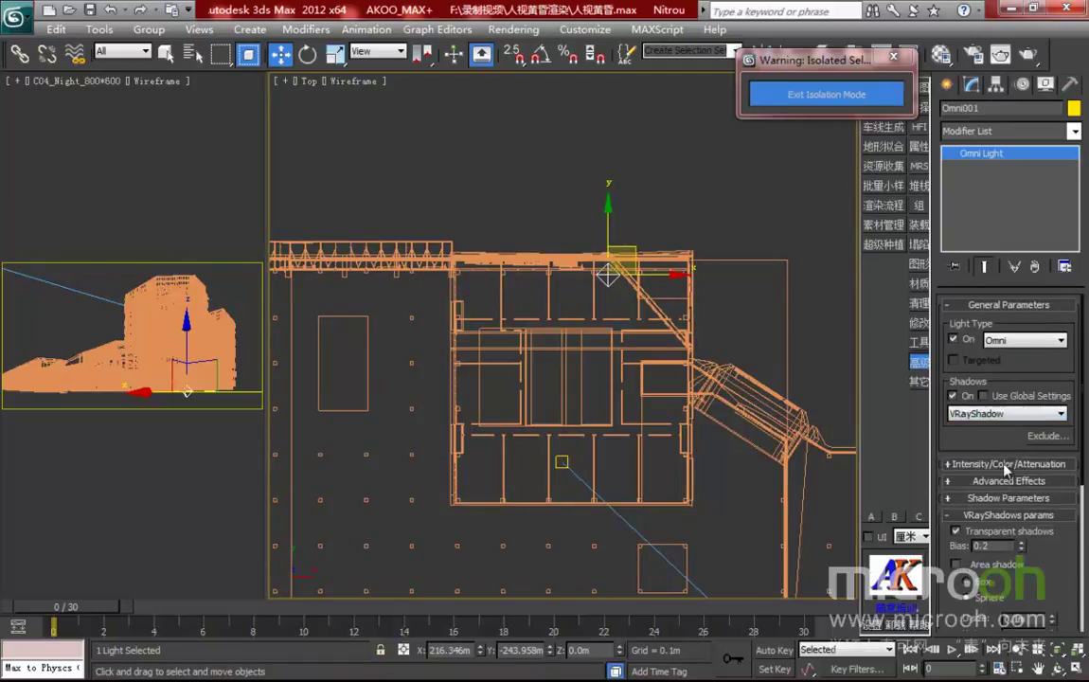
Set the Omni light's color to a warm orange with RGB 253, 198, 111.
left_click(1007, 464)
left_click(1053, 463)
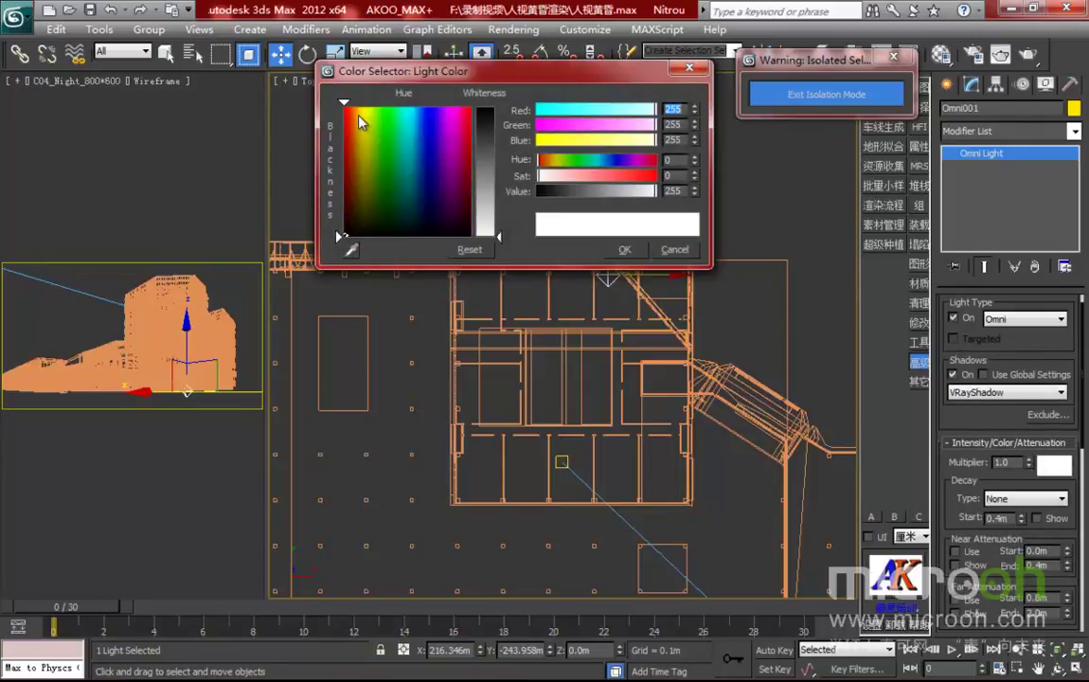
left_click(358, 108)
left_click_drag(496, 235, 499, 163)
left_click_drag(356, 107, 357, 110)
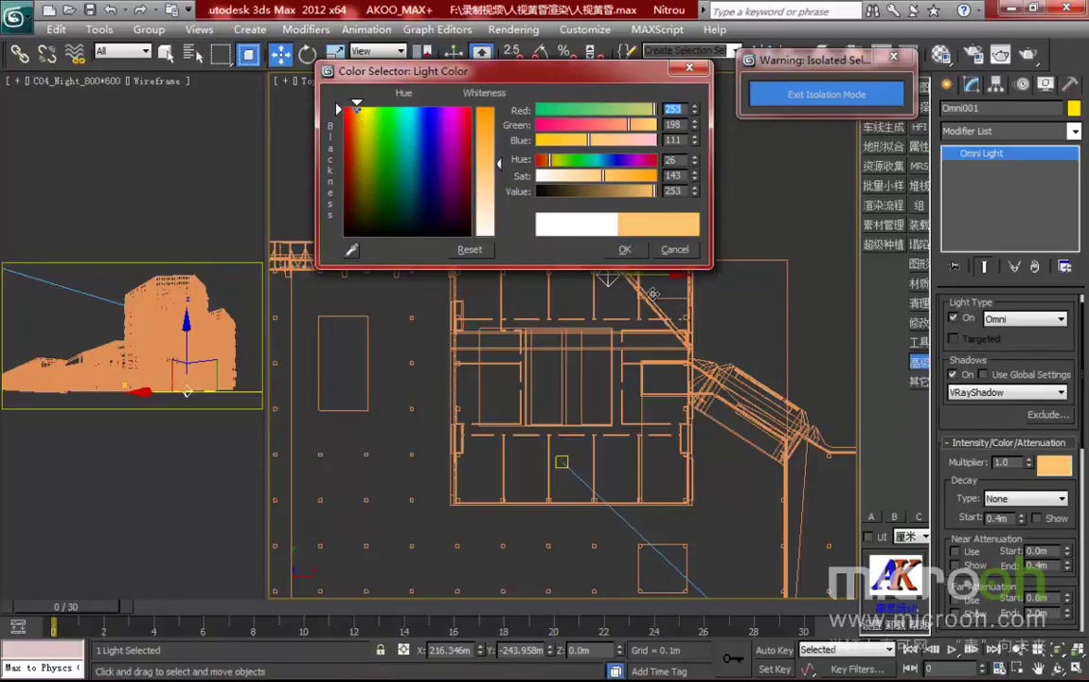
left_click(626, 250)
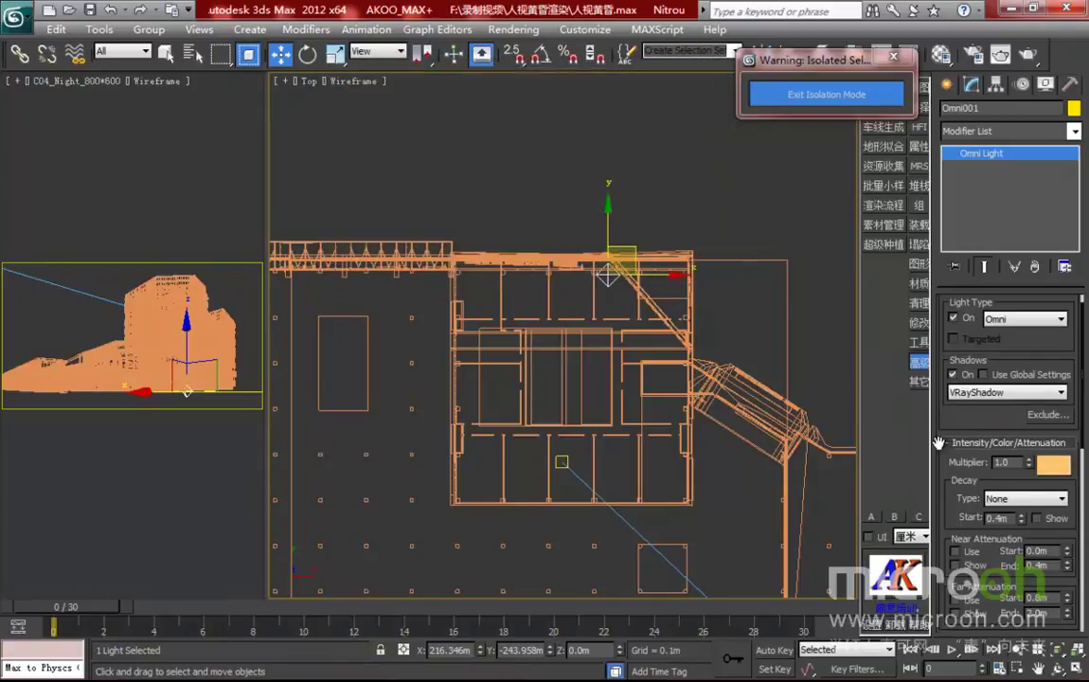
Set the light's multiplier to 2.0 and its near attenuation end to 0 m; use and show far attenuation from 0 to 10 m.
scroll(976, 413, "down", 1)
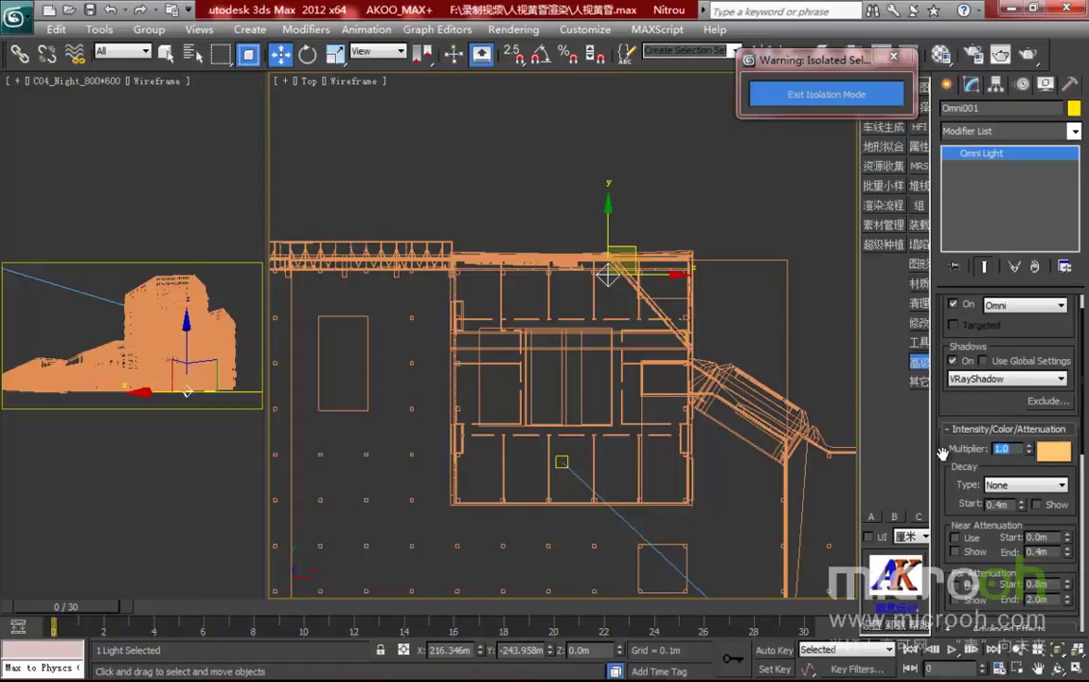
scroll(952, 474, "down", 3)
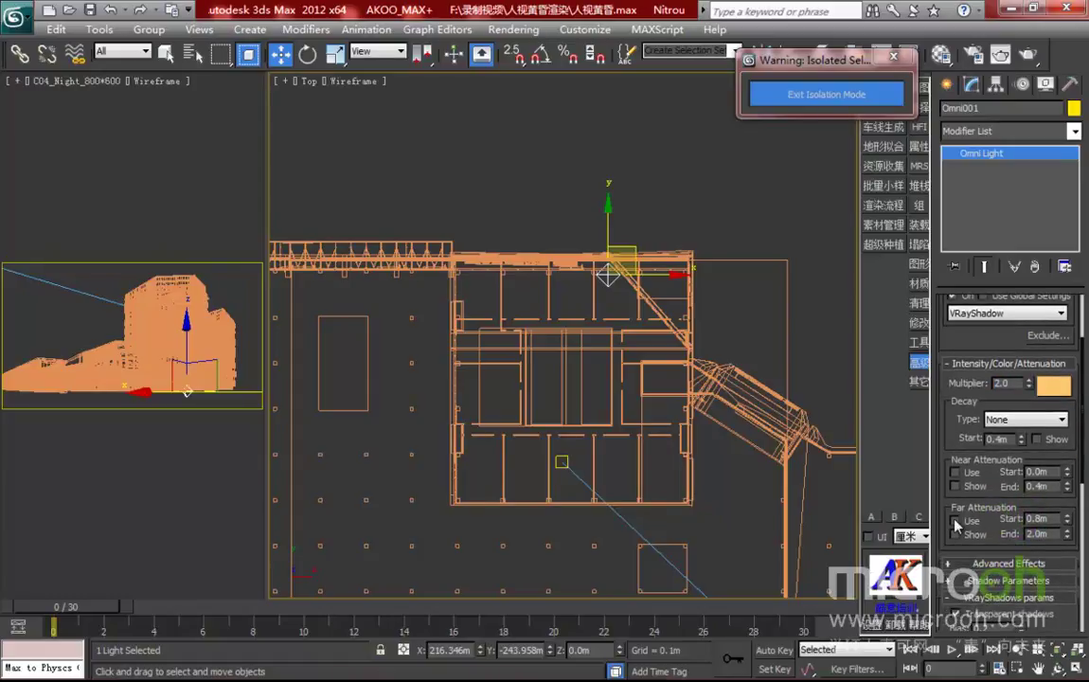
left_click(955, 534)
key("Tab")
type("10")
key("Return")
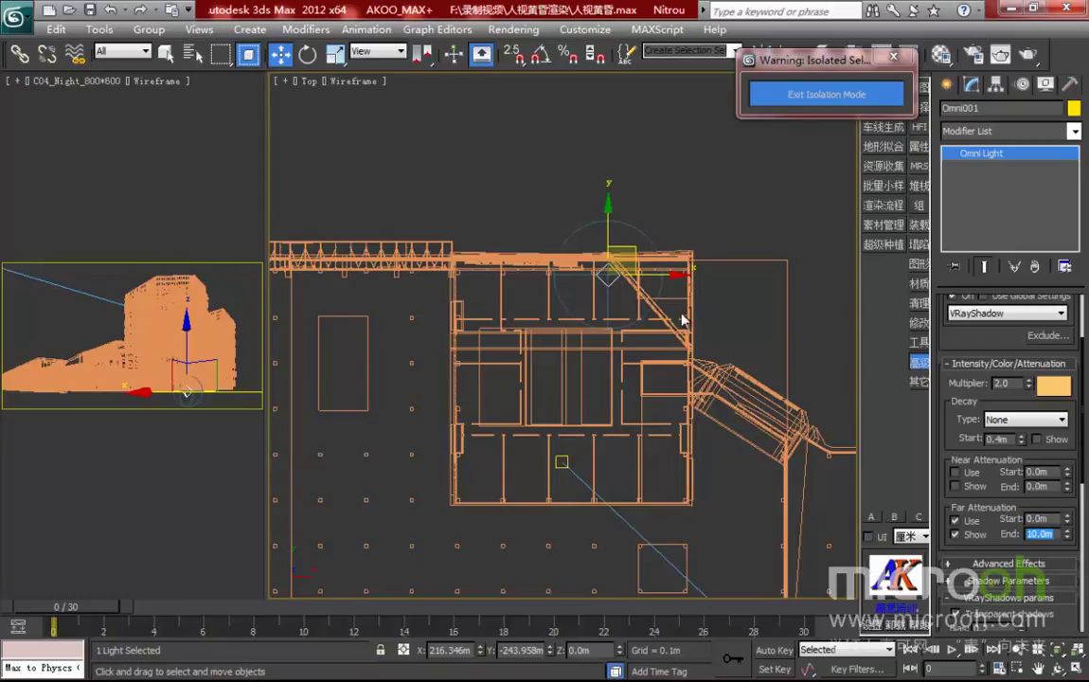
Move the Omni light about 1.18 m along negative Y, further inside the front wall.
scroll(704, 317, "up", 1)
scroll(740, 363, "up", 1)
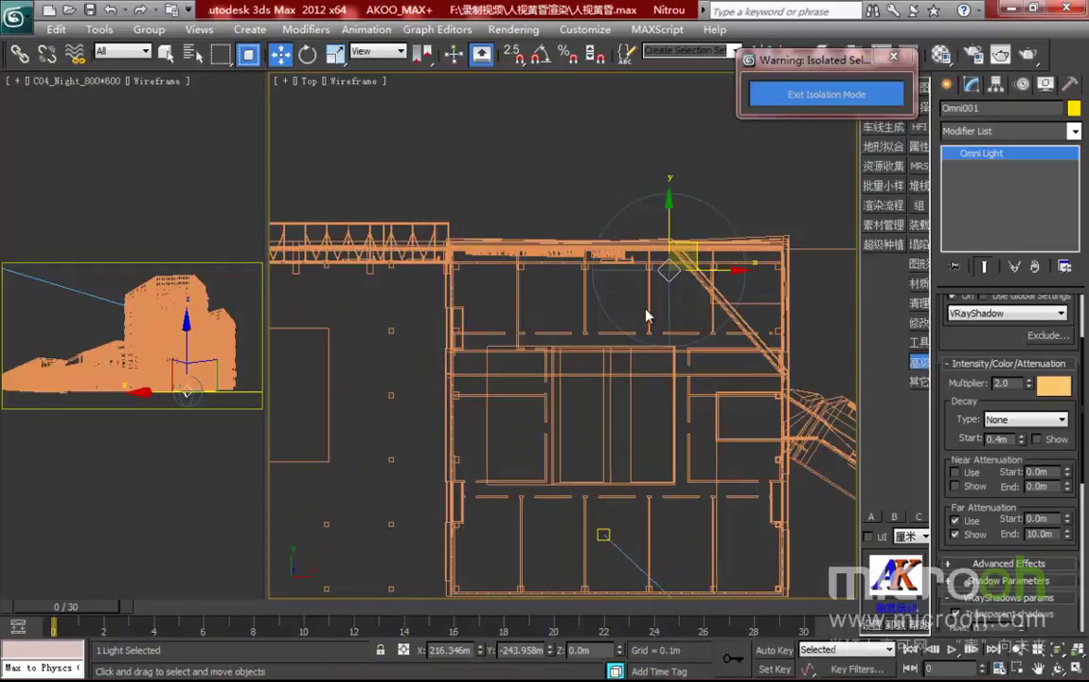
scroll(665, 334, "up", 1)
middle_click_drag(617, 355, 592, 377)
middle_click_drag(671, 378, 675, 361)
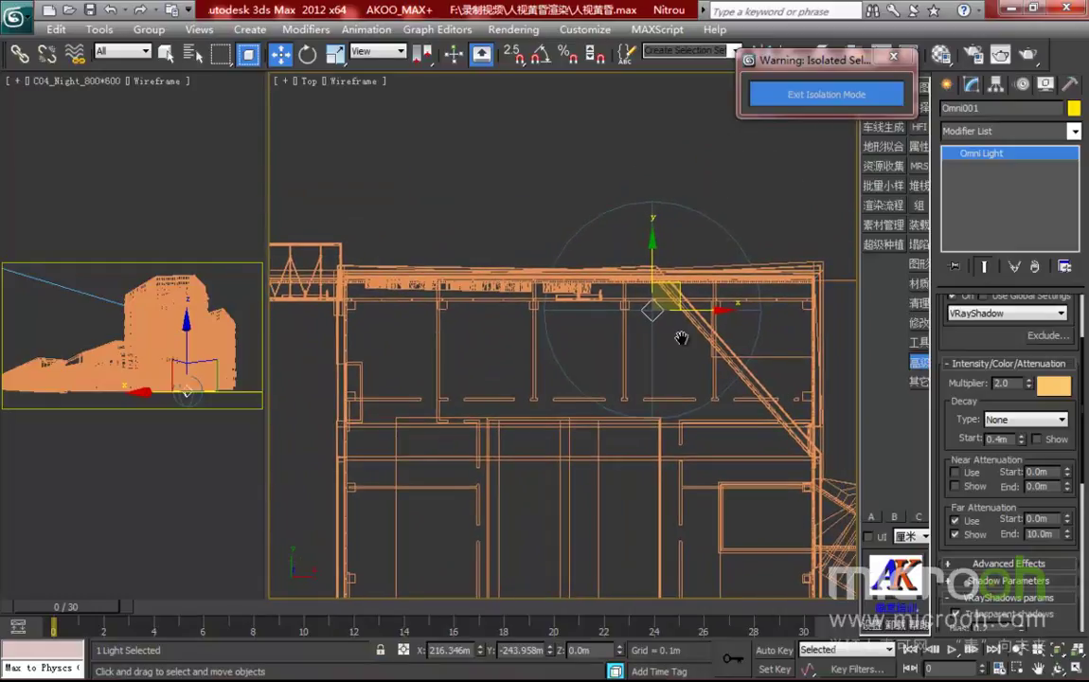
left_click_drag(652, 261, 651, 275)
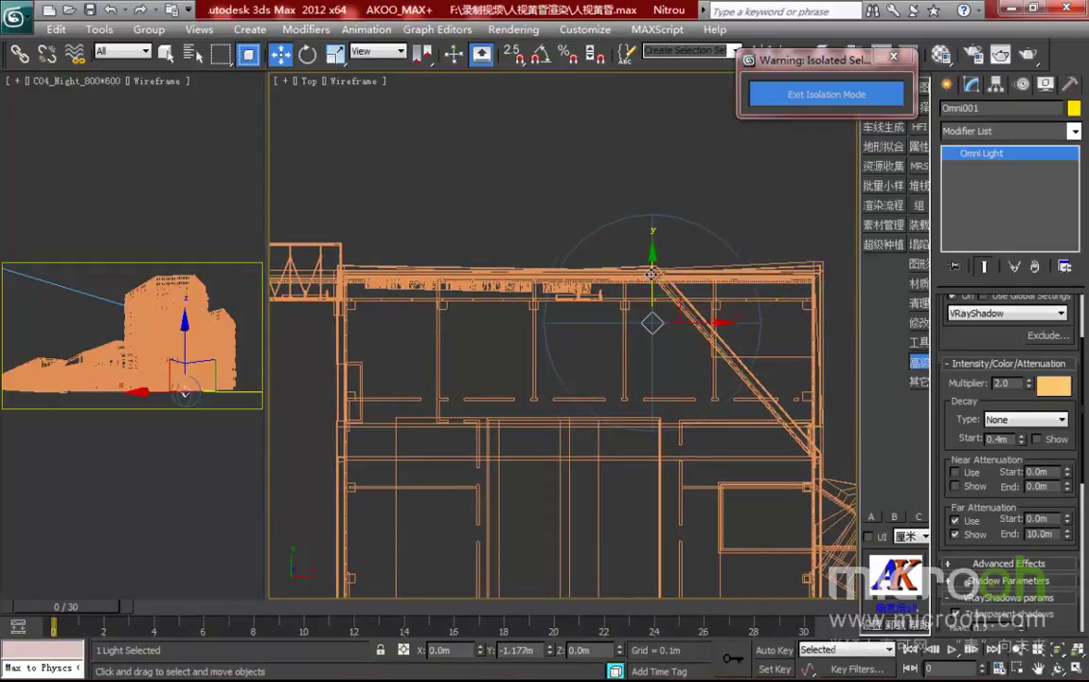
Limit selection to lights and clone the Omni light once as an instance, about 9 m along negative X.
left_click(101, 53)
left_click(109, 104)
middle_click_drag(592, 297, 612, 301)
left_click_drag(717, 328, 568, 326, "shift")
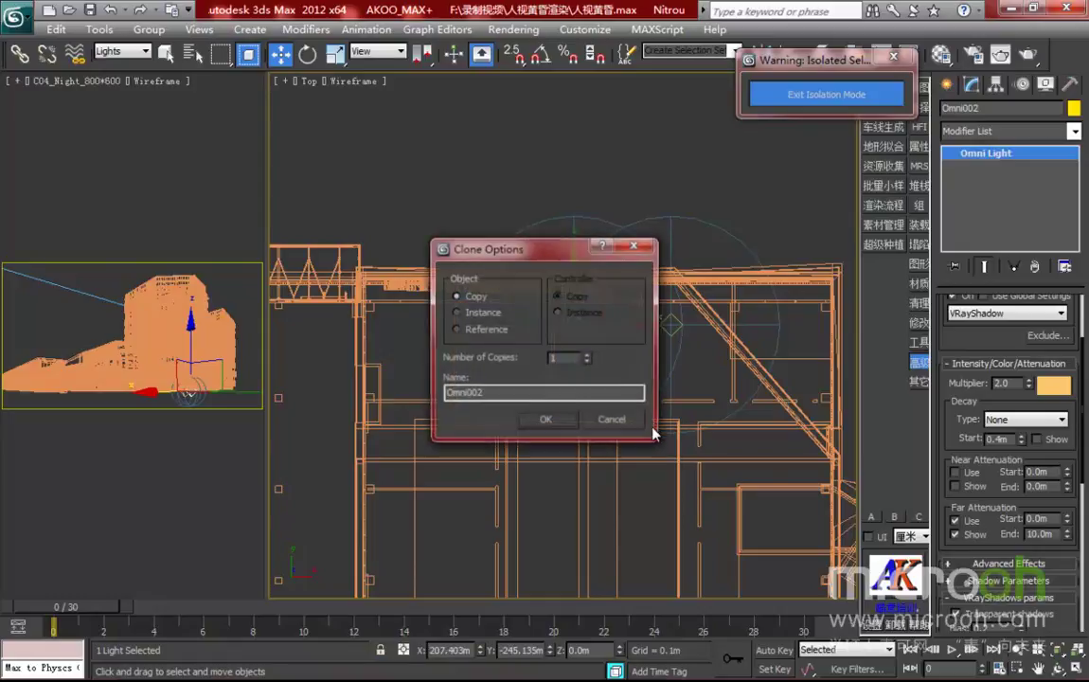
left_click(546, 420)
Continue the row behind the front wall with six more Omni instances about 9 m apart along negative X, ending at about X 152.3 m.
left_click_drag(586, 323, 423, 323, "shift")
left_click(547, 416)
left_click(535, 420)
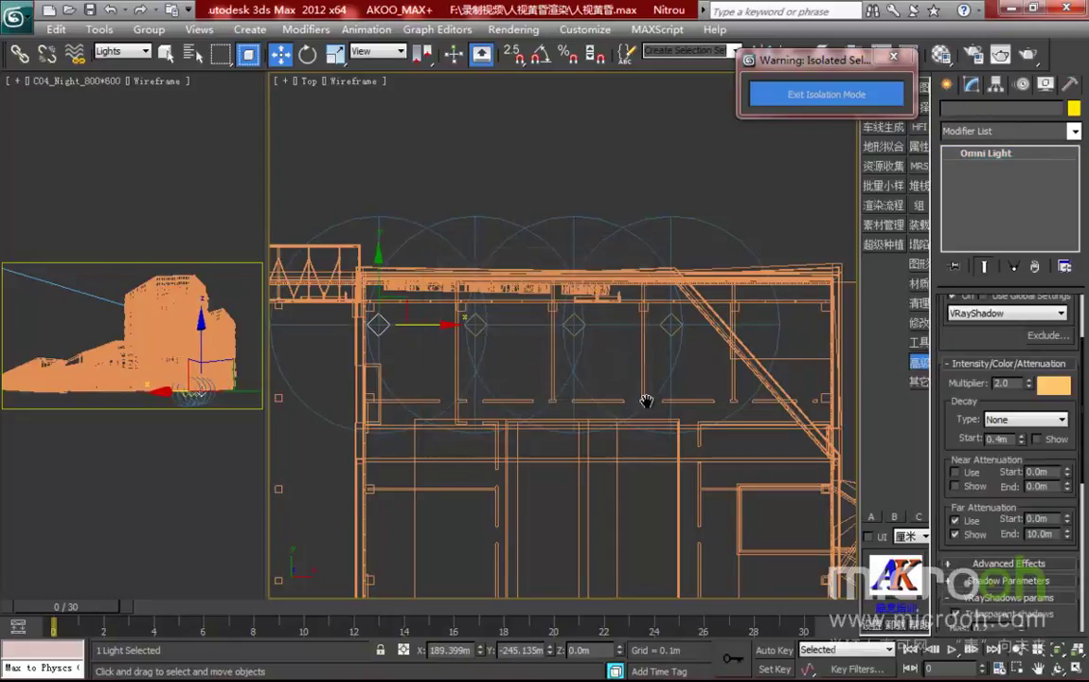
middle_click_drag(450, 390, 658, 395)
mouse_move(611, 305)
left_mouse_down("shift")
mouse_move(510, 305)
mouse_move(441, 331)
left_mouse_up("shift")
left_click(536, 420)
left_click(554, 422)
middle_click_drag(471, 416, 687, 407)
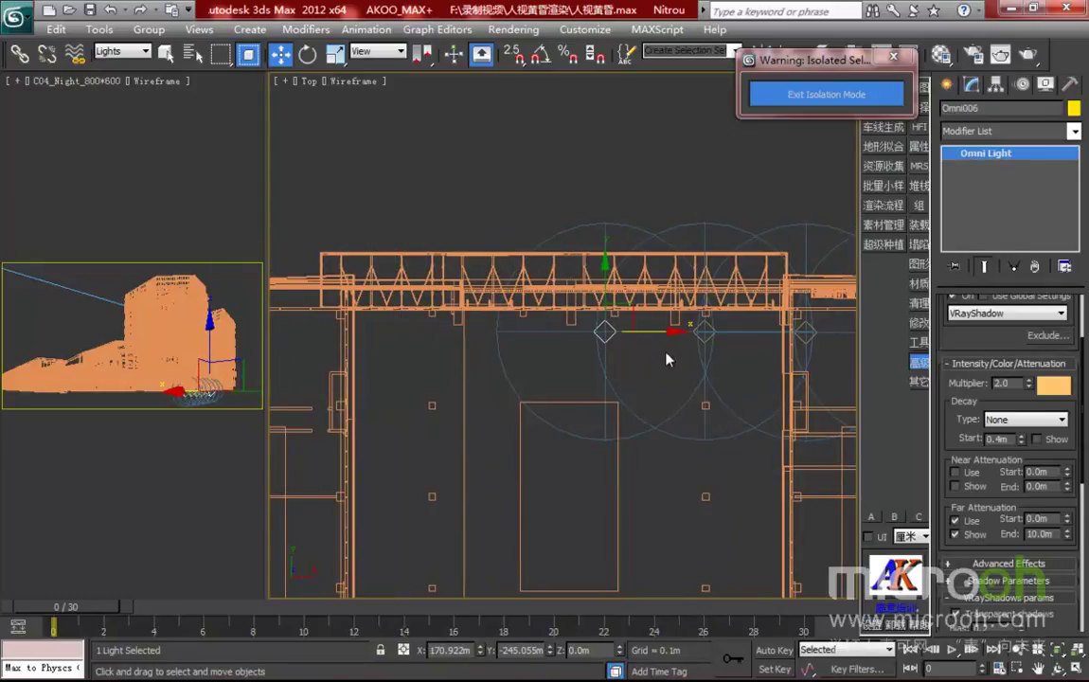
left_click_drag(654, 332, 456, 336, "shift")
left_click(554, 423)
left_click(556, 420)
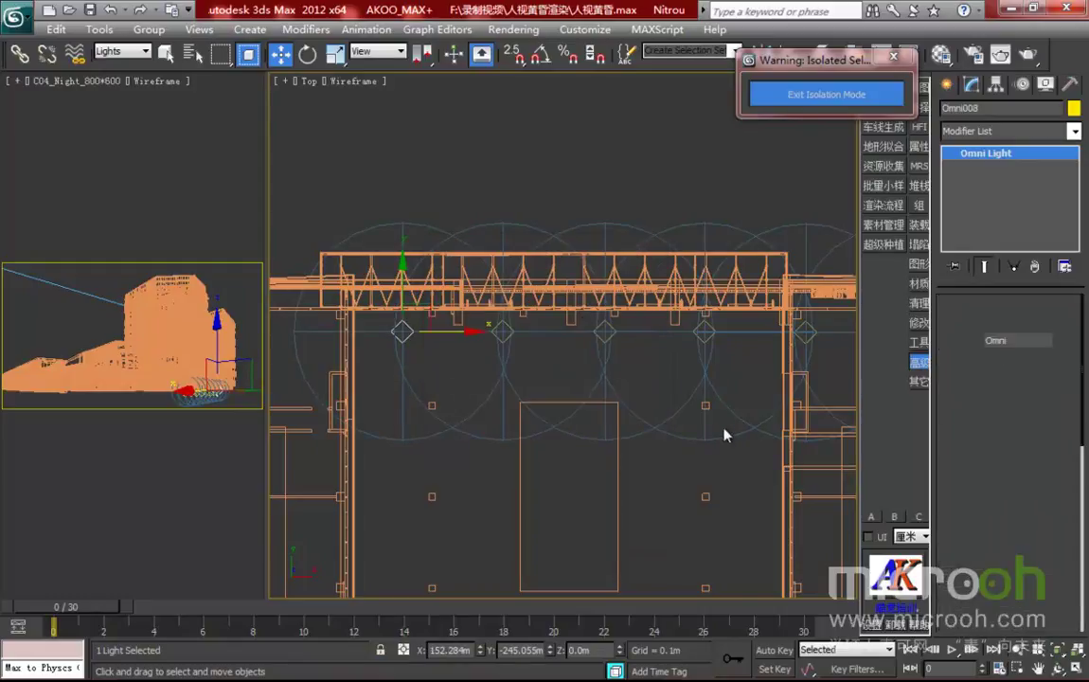
Place two further instances diagonally from the row's first Omni light along the slanted wall, the first at about X 222.8 m, Y -252.2 m.
middle_click_drag(479, 385, 227, 340)
scroll(666, 434, "down", 3)
middle_click_drag(684, 422, 666, 432)
middle_click_drag(709, 369, 590, 333)
scroll(639, 345, "up", 2)
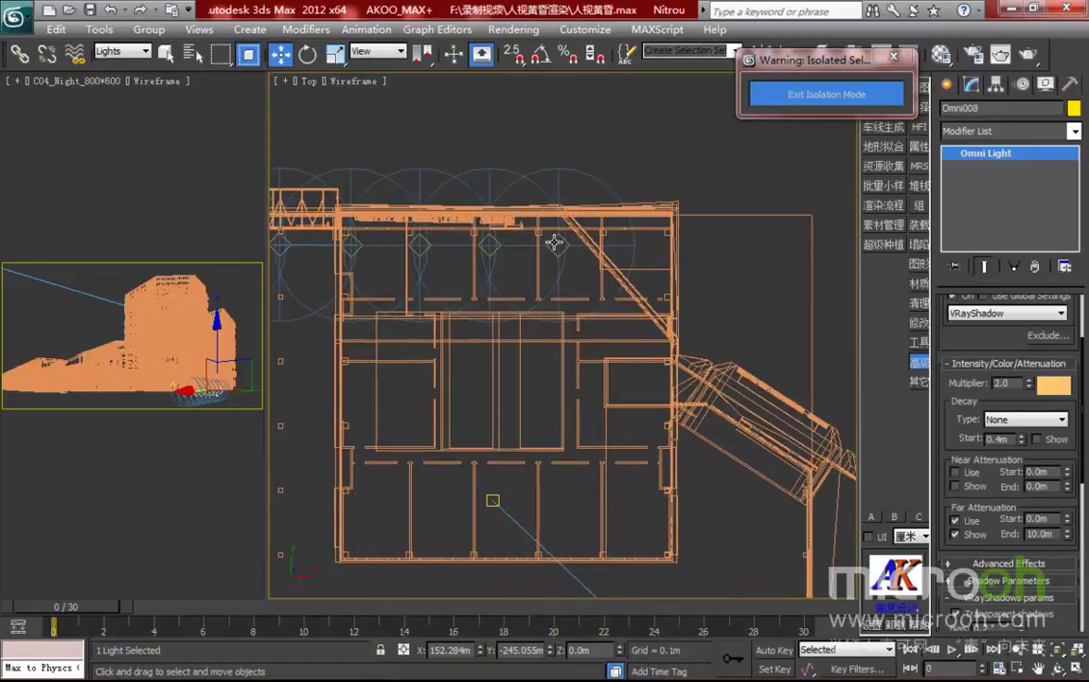
left_click(560, 242)
mouse_move(578, 217)
left_mouse_down("shift")
mouse_move(638, 284)
mouse_move(628, 271)
left_mouse_up("shift")
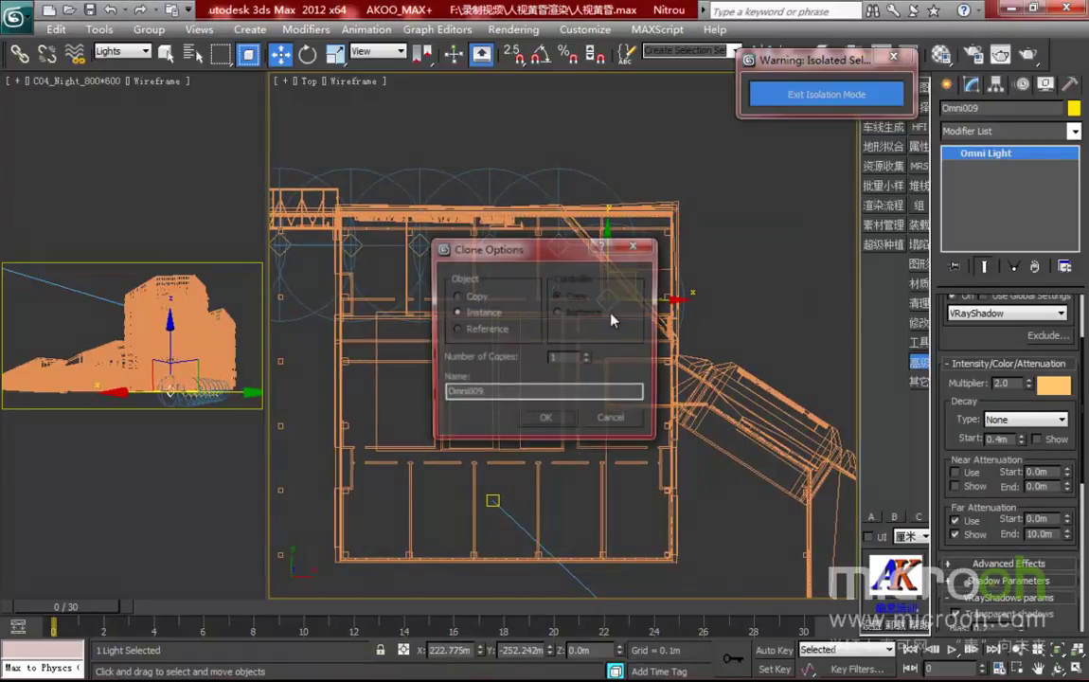
left_click(557, 422)
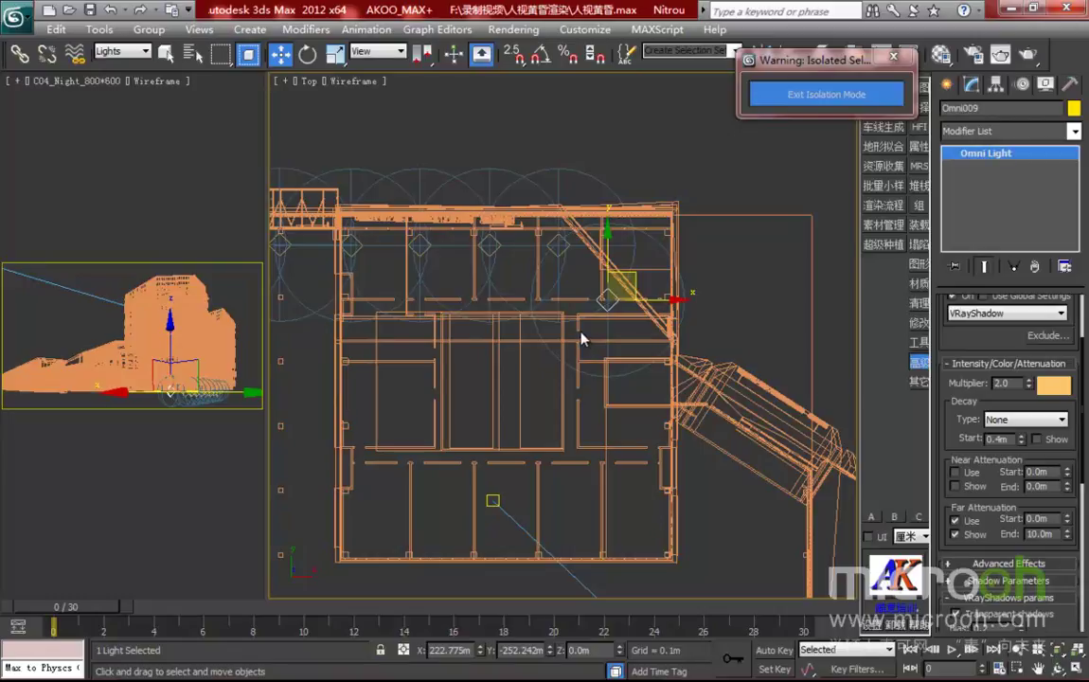
middle_click_drag(583, 338, 520, 322)
left_click_drag(574, 262, 620, 316, "shift")
left_click(554, 418)
Select all ten Omni lights and raise them together in the front view to the middle of the ground floor.
middle_click_drag(553, 375, 674, 370)
left_click_drag(741, 389, 265, 224)
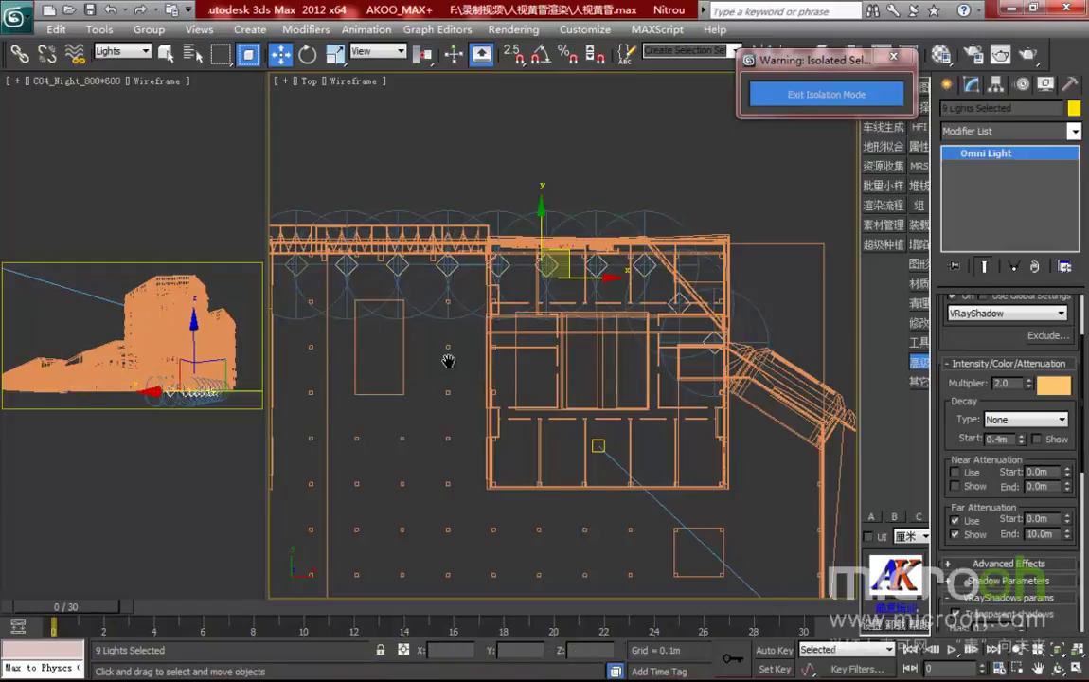
middle_click_drag(449, 368, 608, 384)
left_click(461, 283, "ctrl")
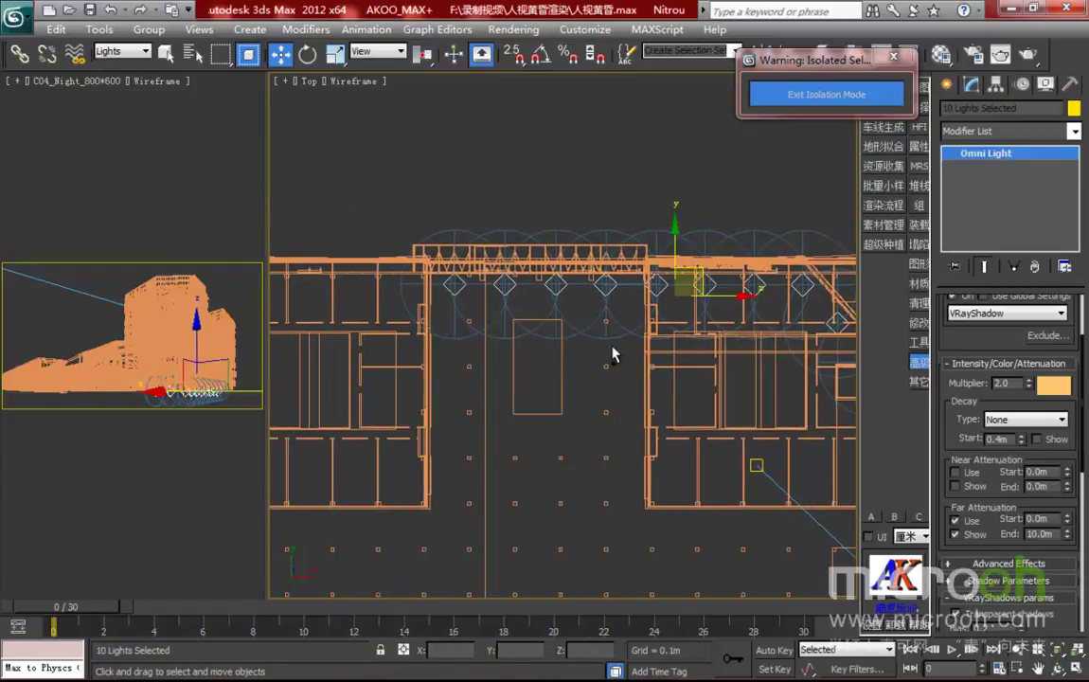
middle_click_drag(612, 352, 529, 325)
key("f")
key("z")
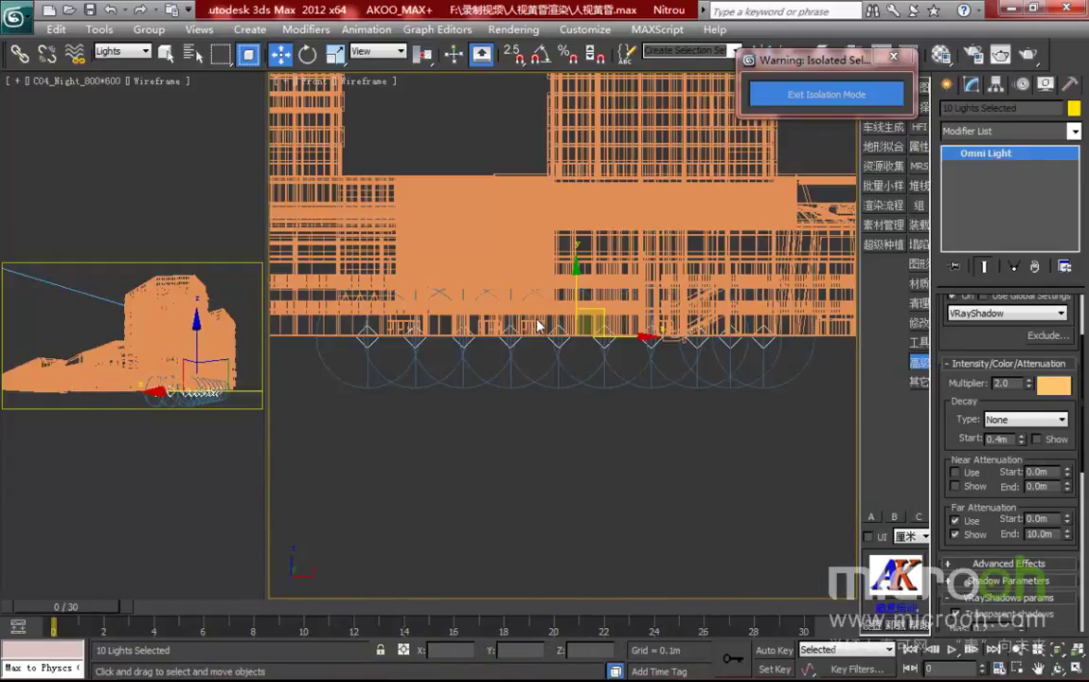
scroll(576, 346, "up", 2)
middle_click_drag(576, 345, 551, 353)
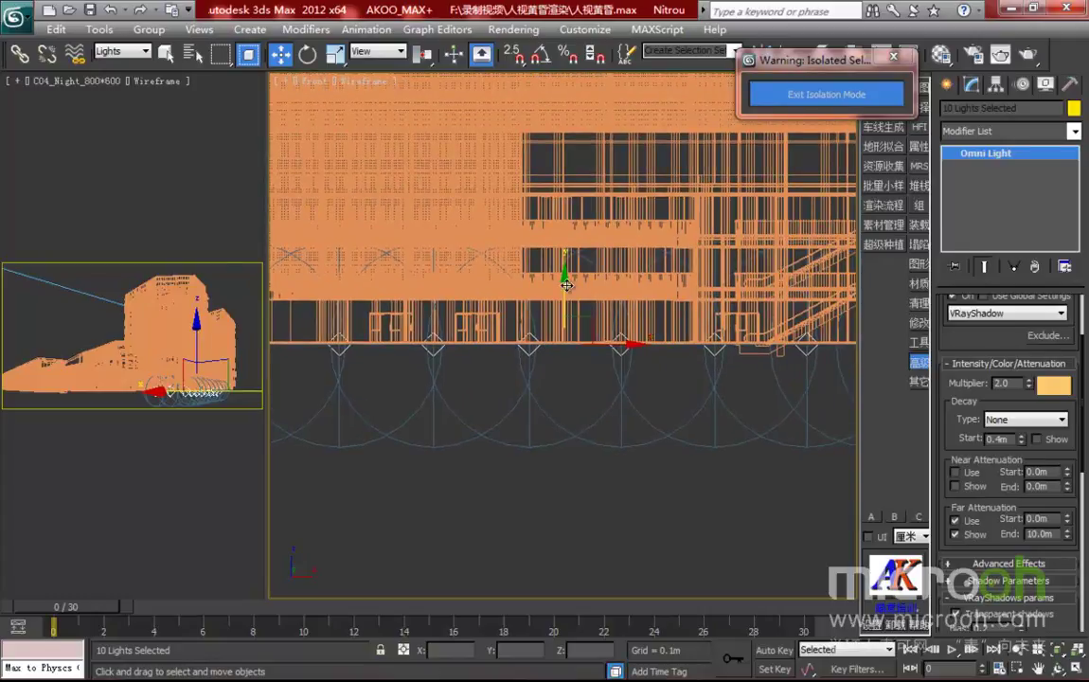
left_click_drag(566, 284, 573, 259)
scroll(644, 383, "up", 3)
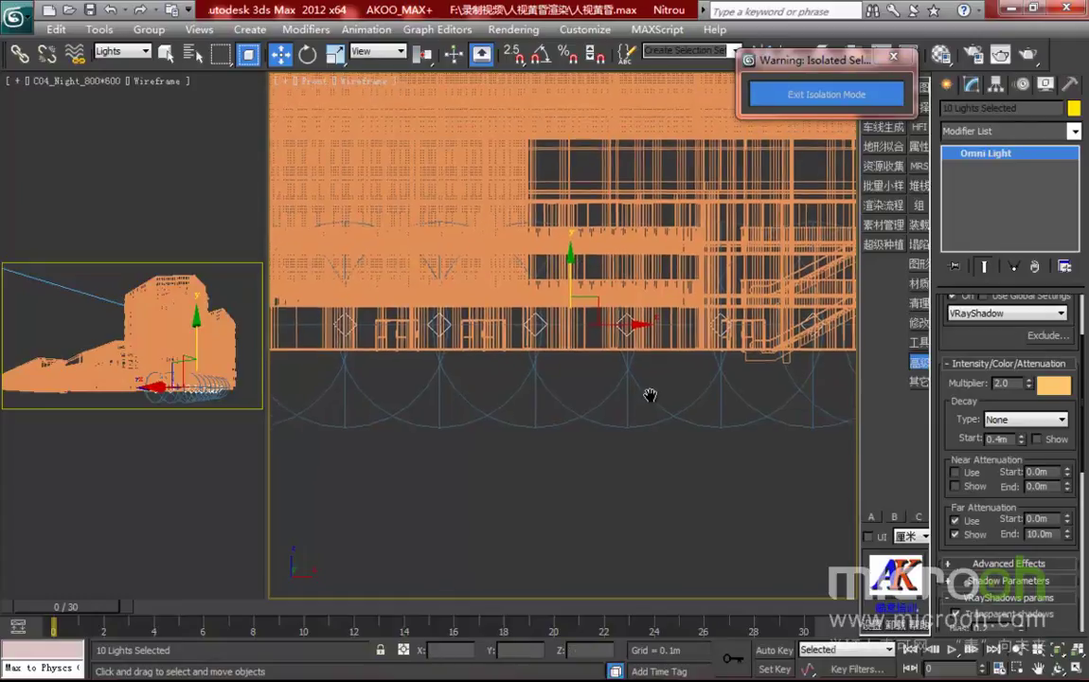
middle_click_drag(620, 355, 622, 389)
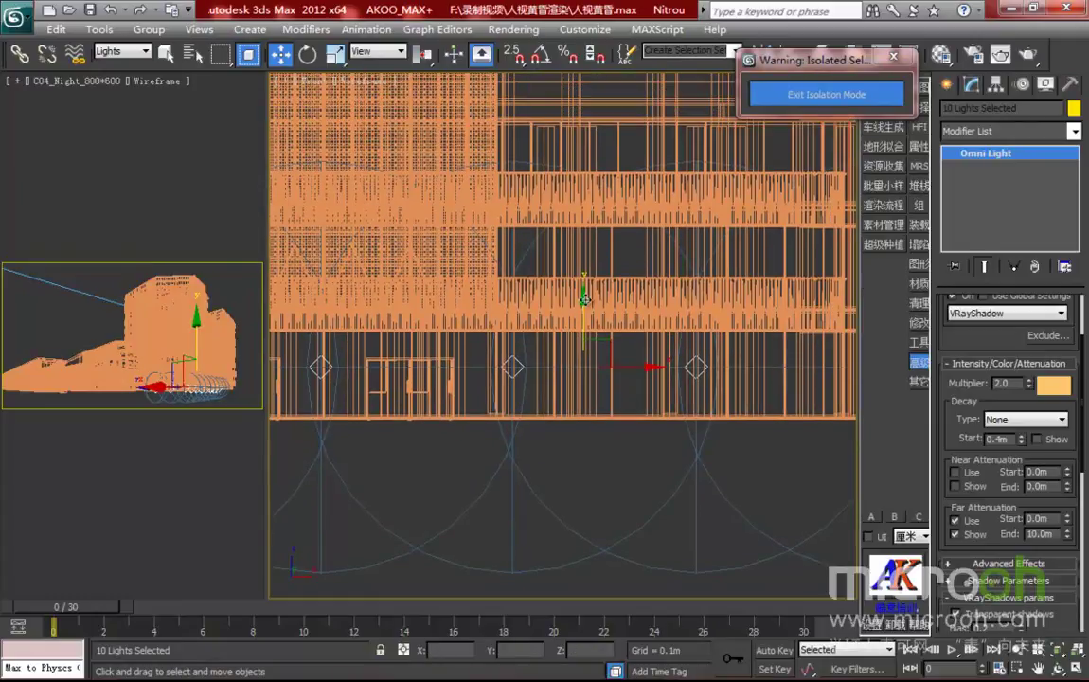
left_click_drag(582, 308, 580, 304)
Scale the ten Omni lights non-uniformly along the vertical axis, flattening their attenuation spheres to roughly the ground floor's height.
scroll(599, 364, "down", 3)
middle_click_drag(383, 162, 367, 168)
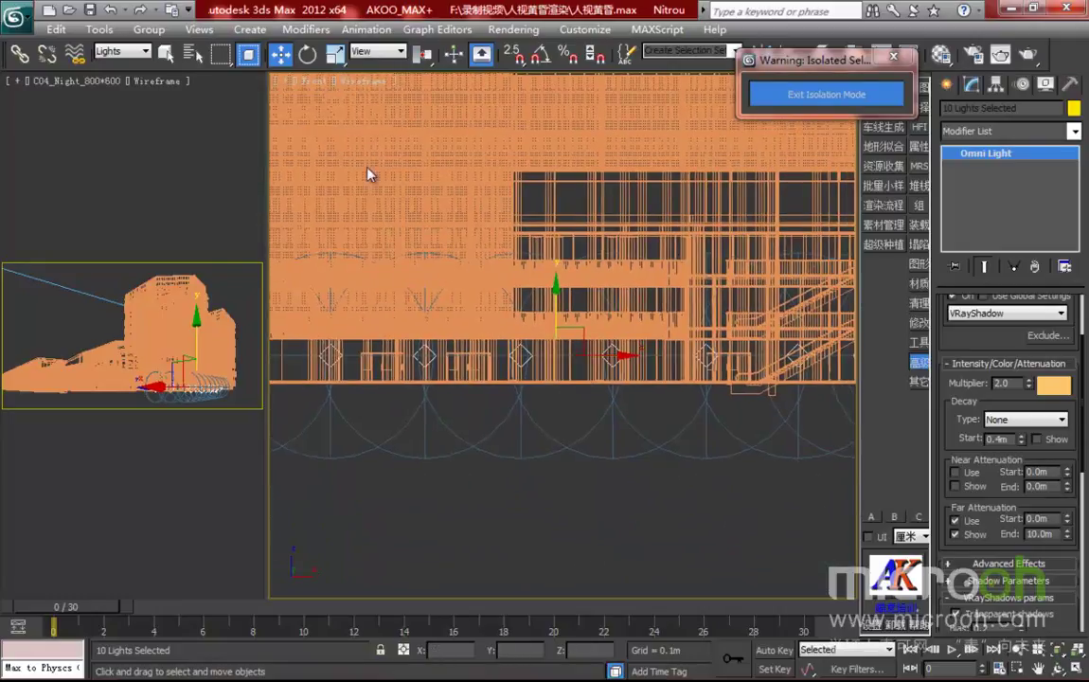
left_click(336, 54)
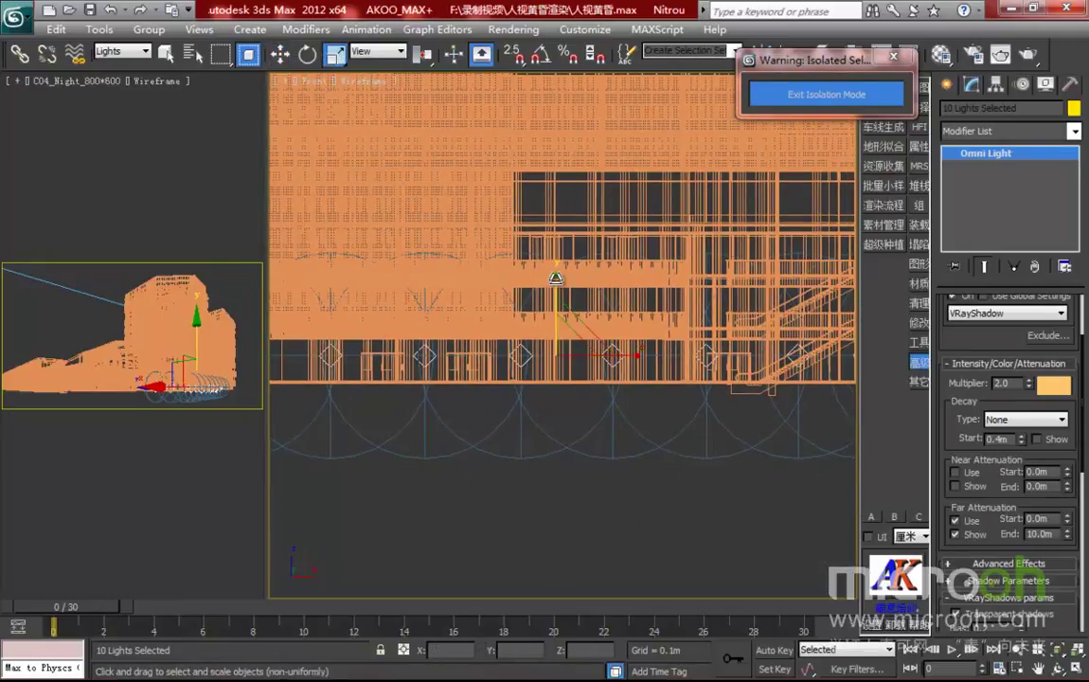
left_click_drag(556, 280, 560, 353)
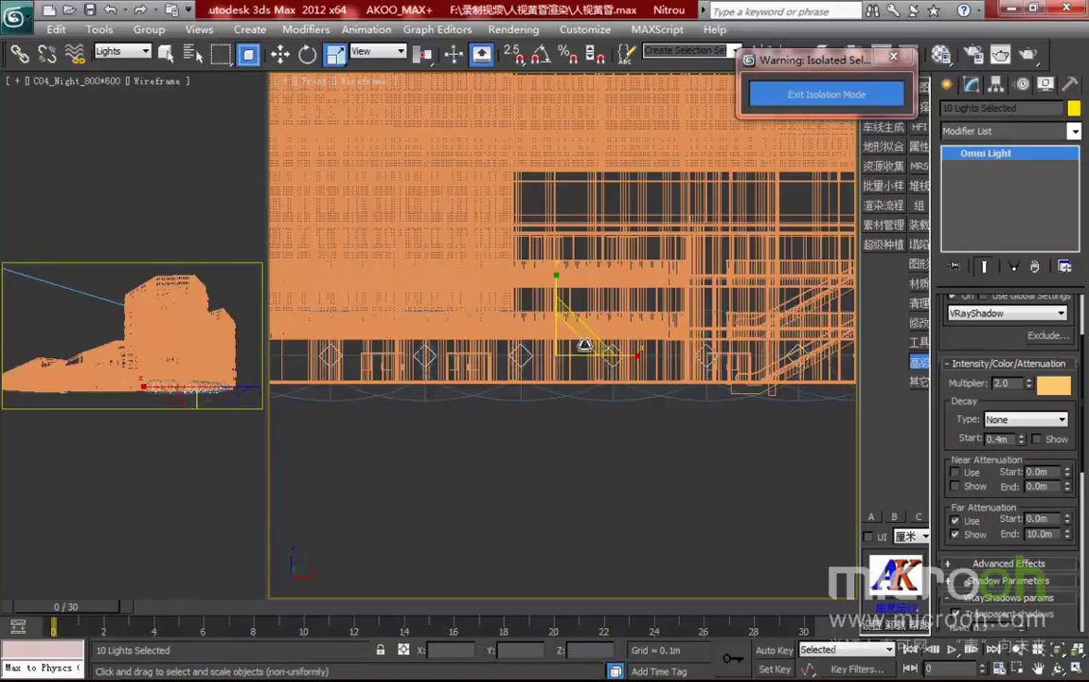
middle_click_drag(620, 410, 598, 405)
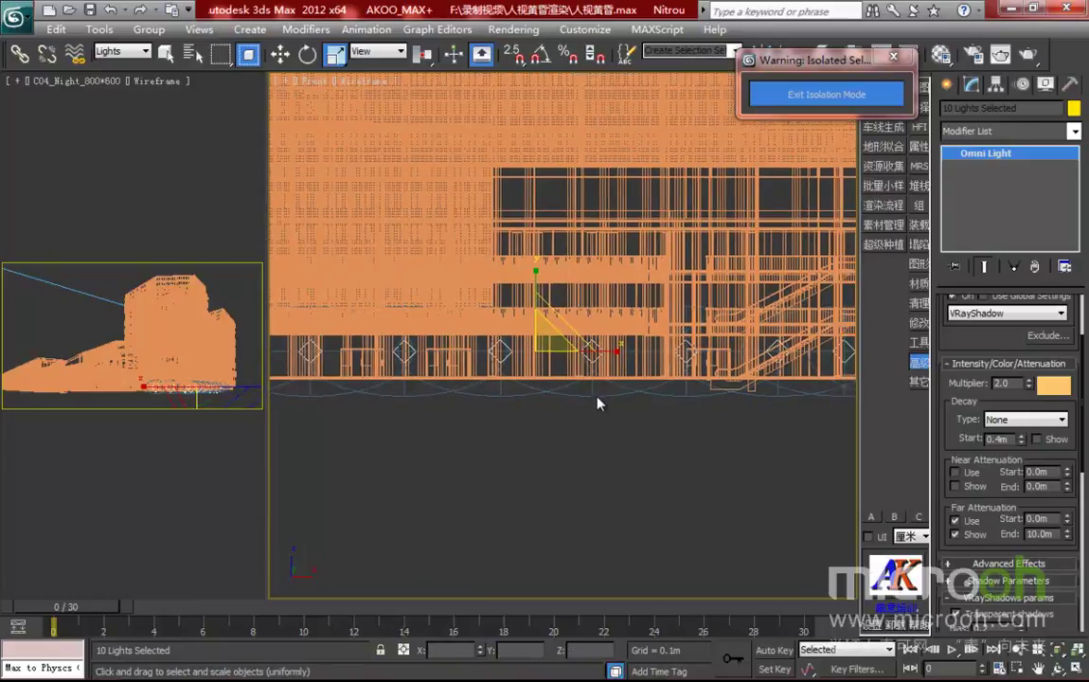
Clone the ten Omni lights upward twice as instances, about 5.5 m apart, to fill the second and third floors.
scroll(612, 401, "down", 3)
key("w")
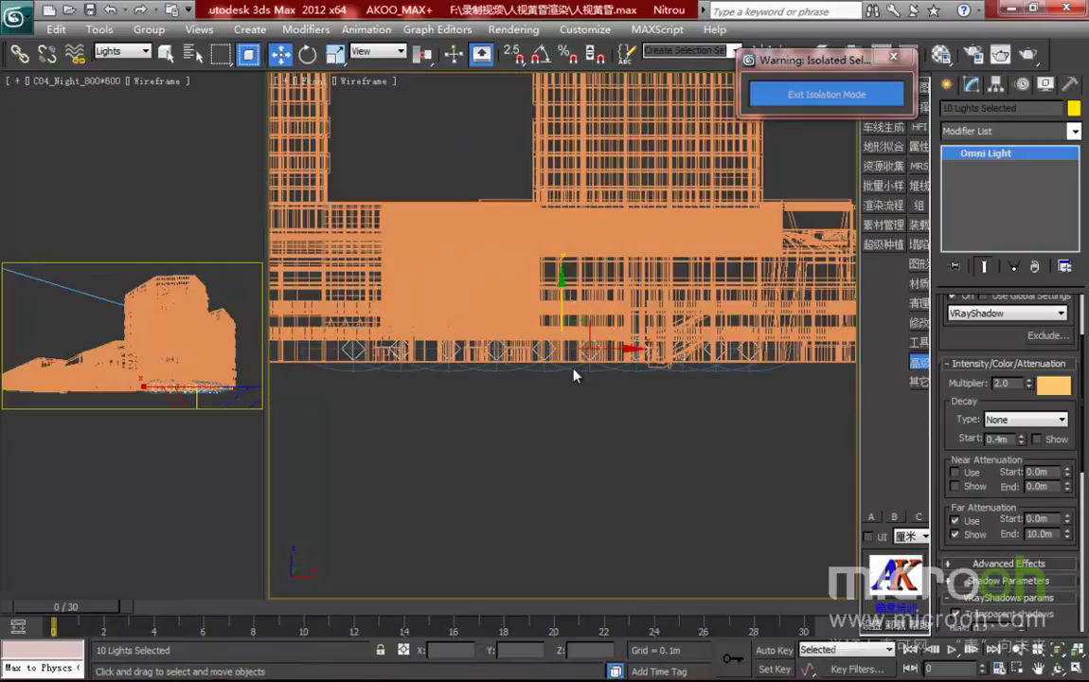
scroll(574, 375, "up", 3)
left_click_drag(580, 315, 566, 276, "shift")
left_click(537, 426)
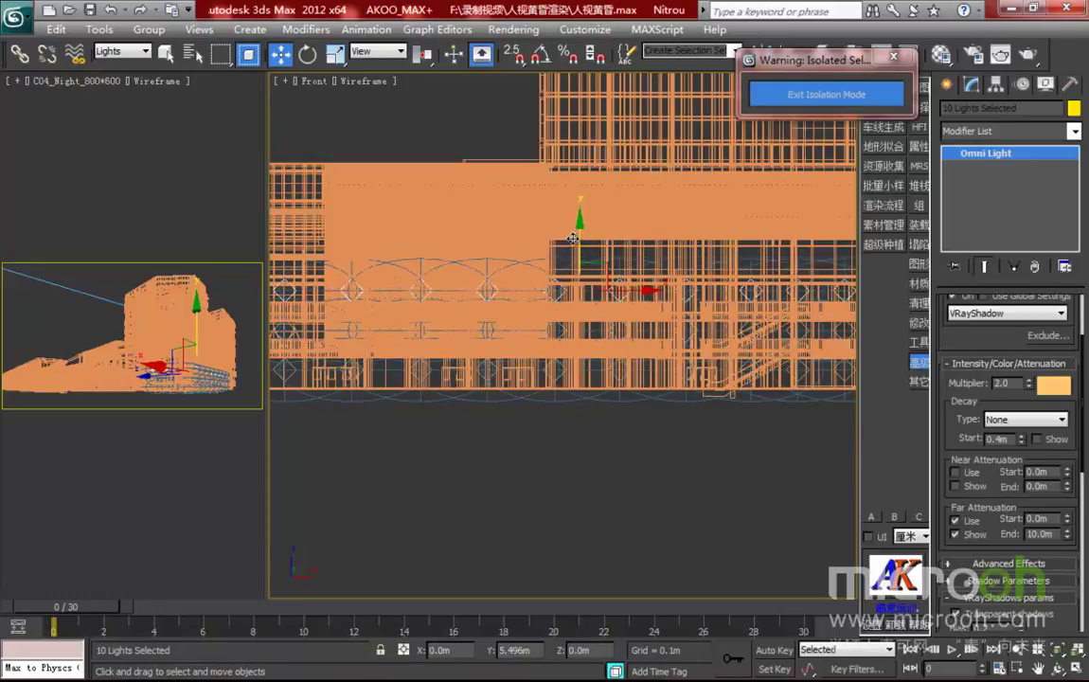
left_click(573, 237, "shift")
left_click(544, 422)
Test-render the C04_Night camera view limited to a region around the towers' lower part and the illuminated podium floors.
middle_click_drag(514, 422, 673, 418, "alt")
key("F3")
left_click(146, 207)
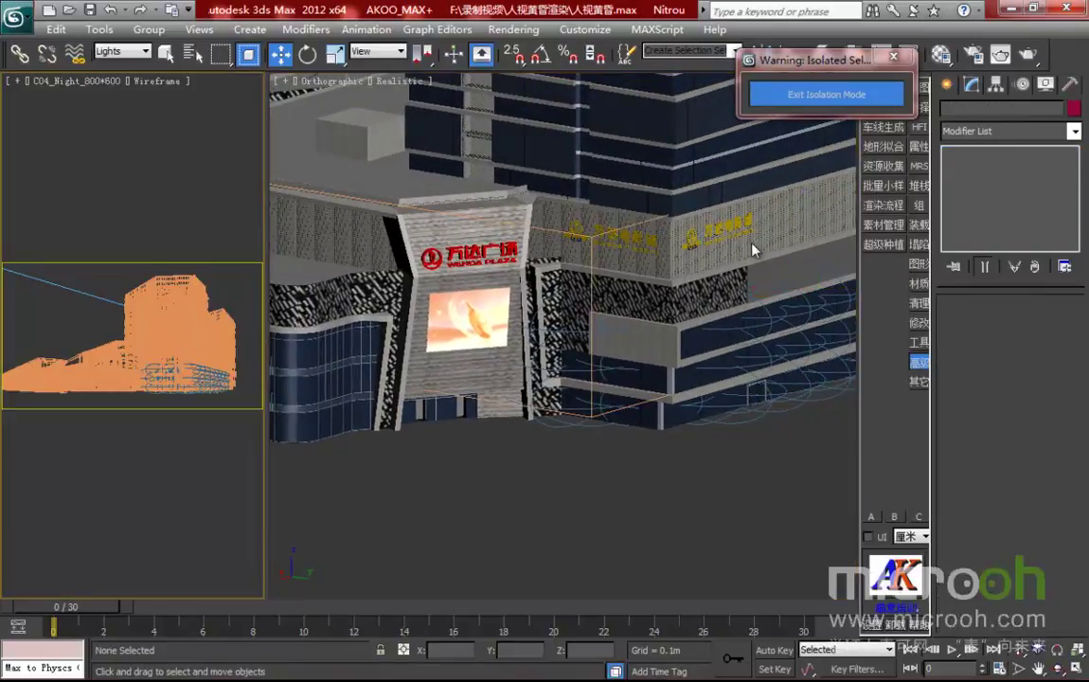
left_click(1000, 55)
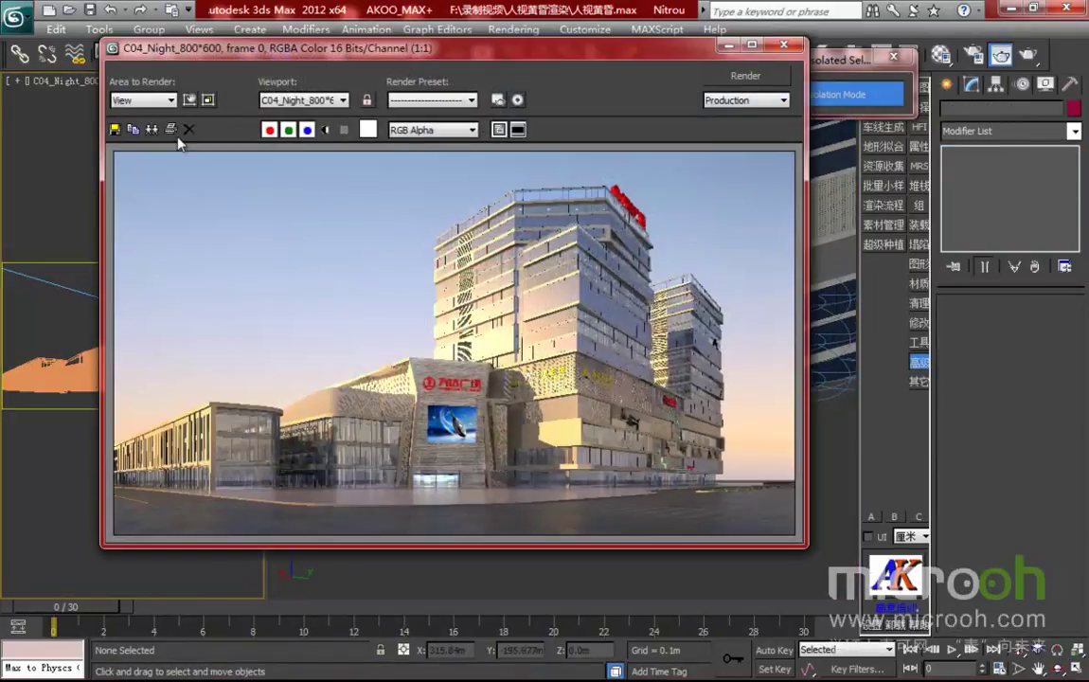
left_click(163, 100)
left_click(142, 136)
left_click_drag(642, 413, 644, 404)
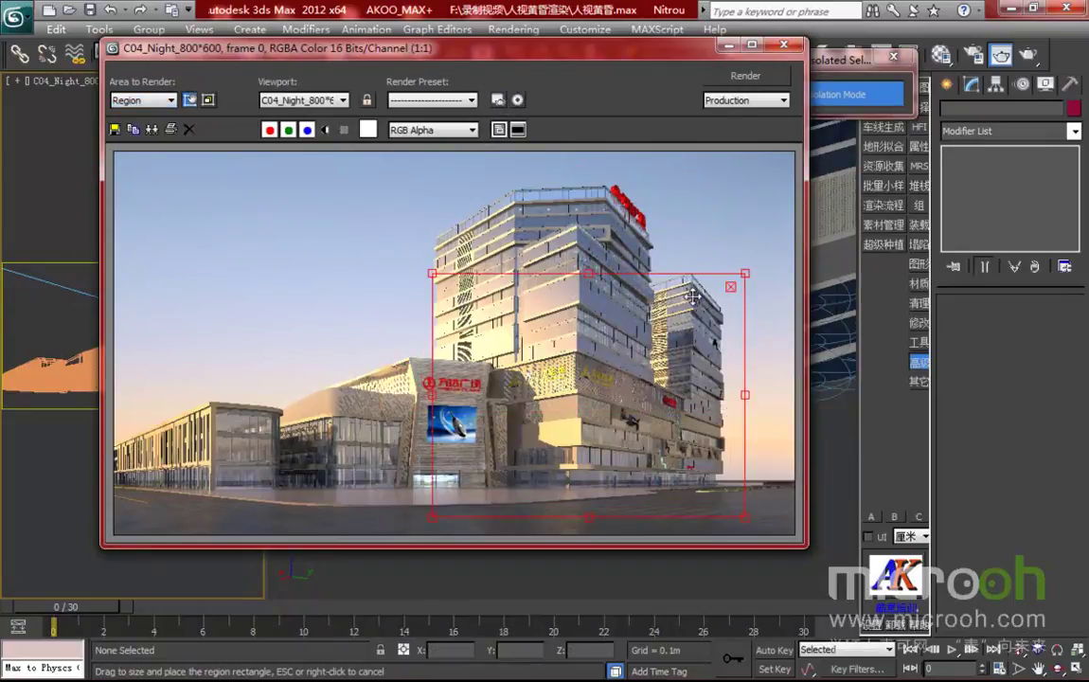
left_click(773, 80)
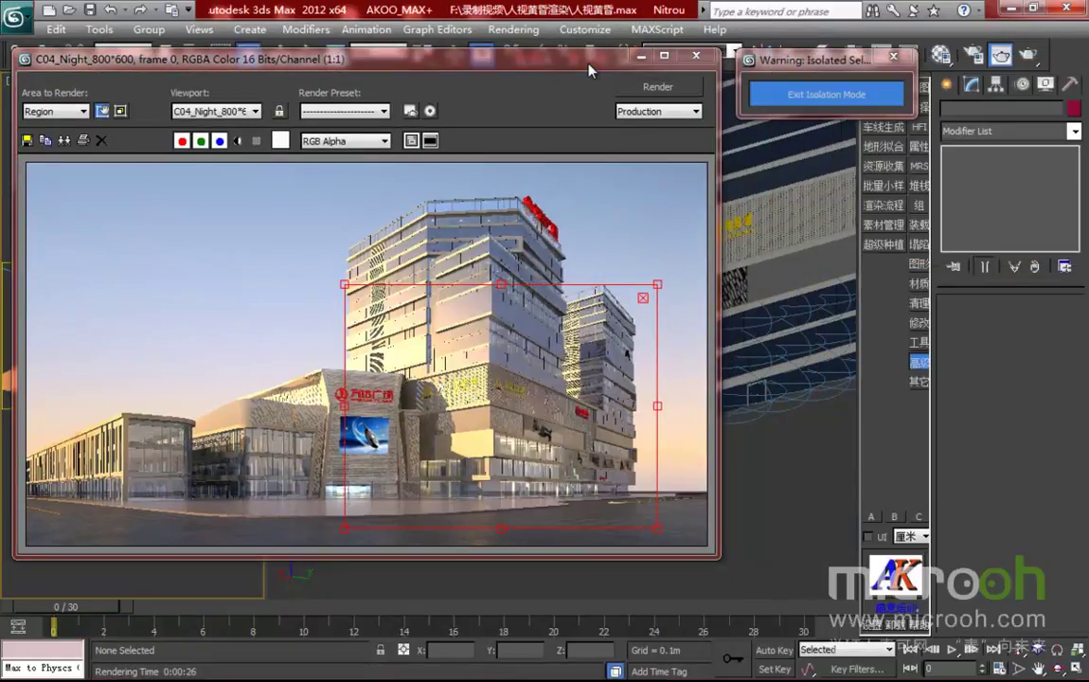
Set the area to render back to View, examine the interior lighting of the lower floors up close, and close the rendered image.
left_click(49, 111)
left_click(34, 126)
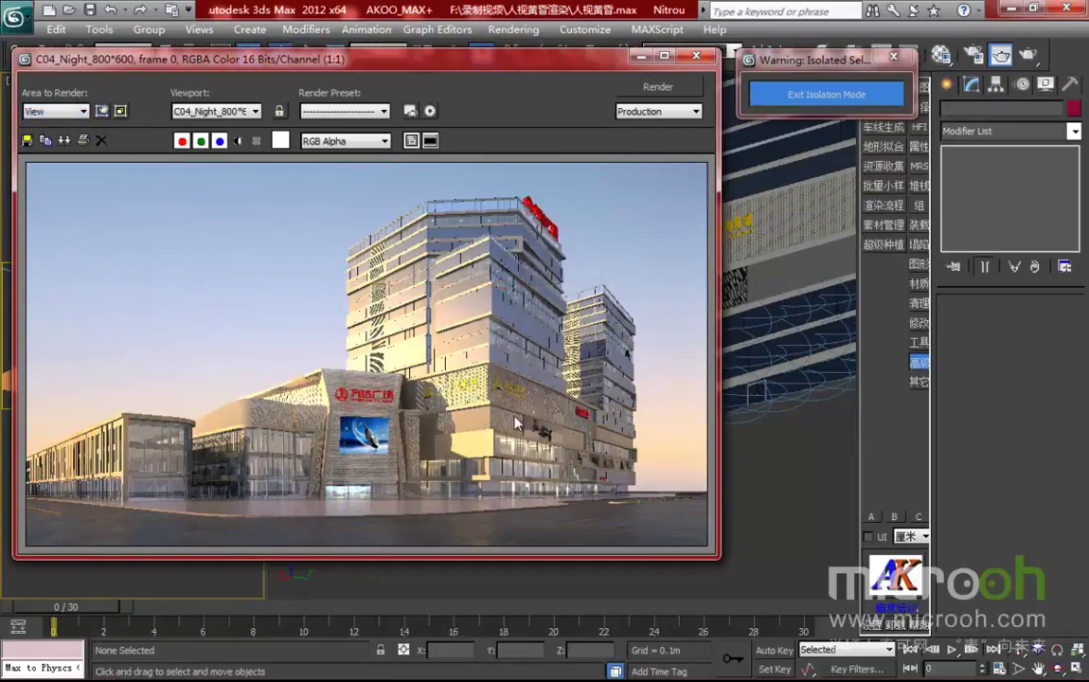
scroll(548, 451, "up", 3)
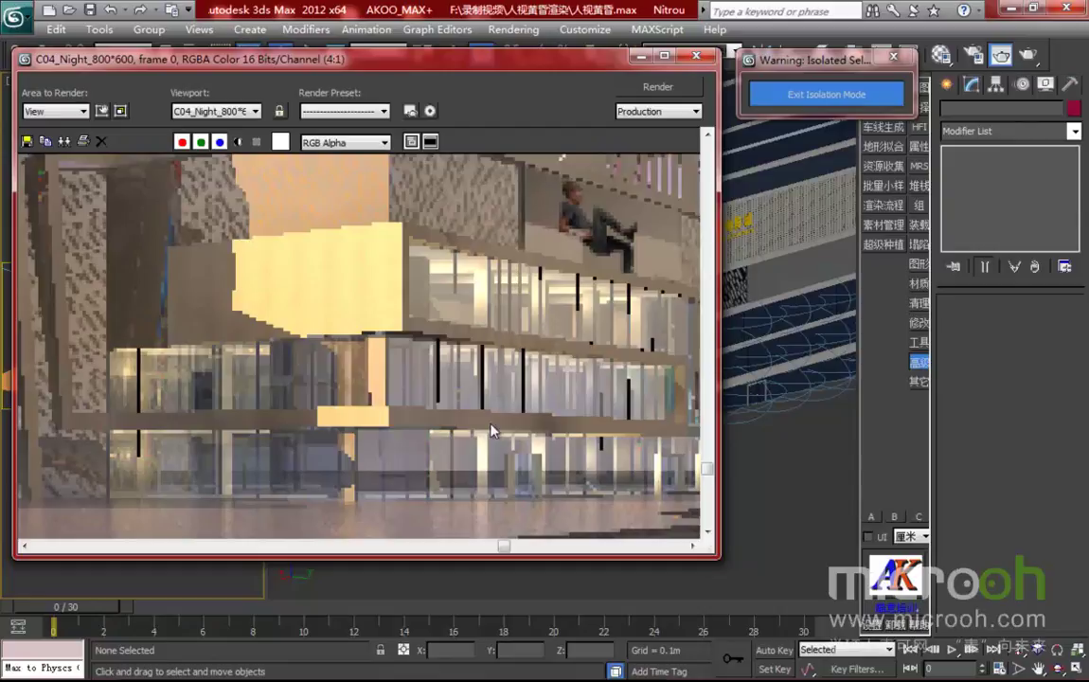
scroll(533, 370, "down", 2)
scroll(533, 372, "up", 2)
scroll(533, 371, "down", 2)
scroll(535, 372, "down", 2)
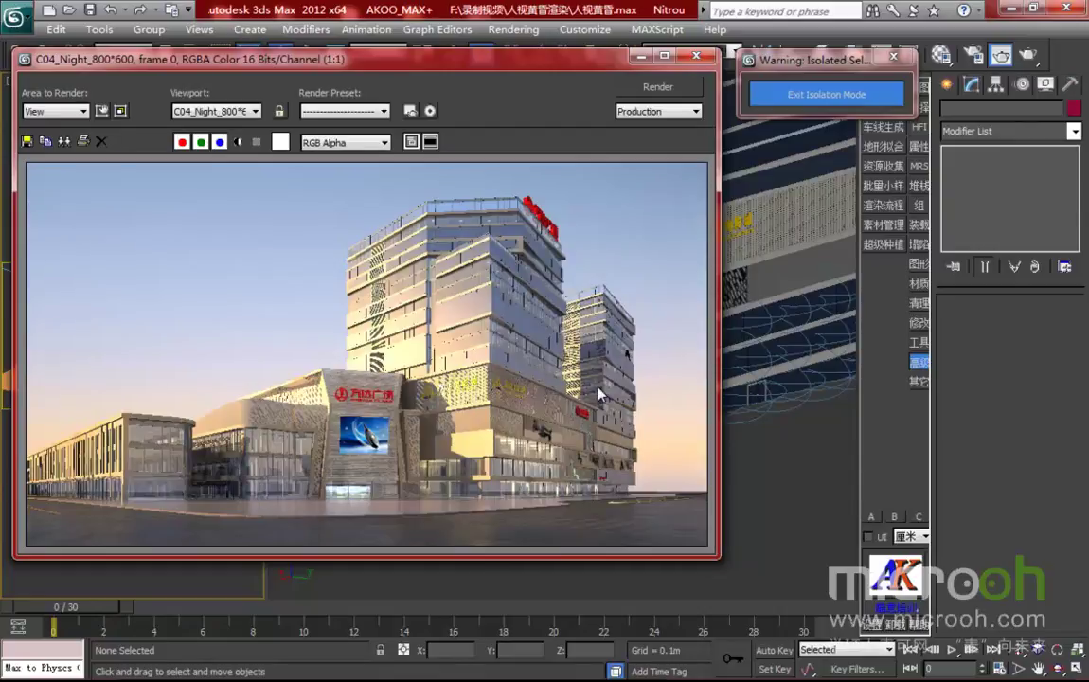
left_click(695, 56)
Select one of the instanced Omni lights in the wireframe top view and turn off its effect on specular.
middle_click_drag(712, 423, 587, 453)
key("t")
key("z")
scroll(556, 343, "up", 3)
middle_click_drag(556, 342, 755, 577)
middle_click_drag(352, 82, 469, 183)
scroll(606, 284, "up", 6)
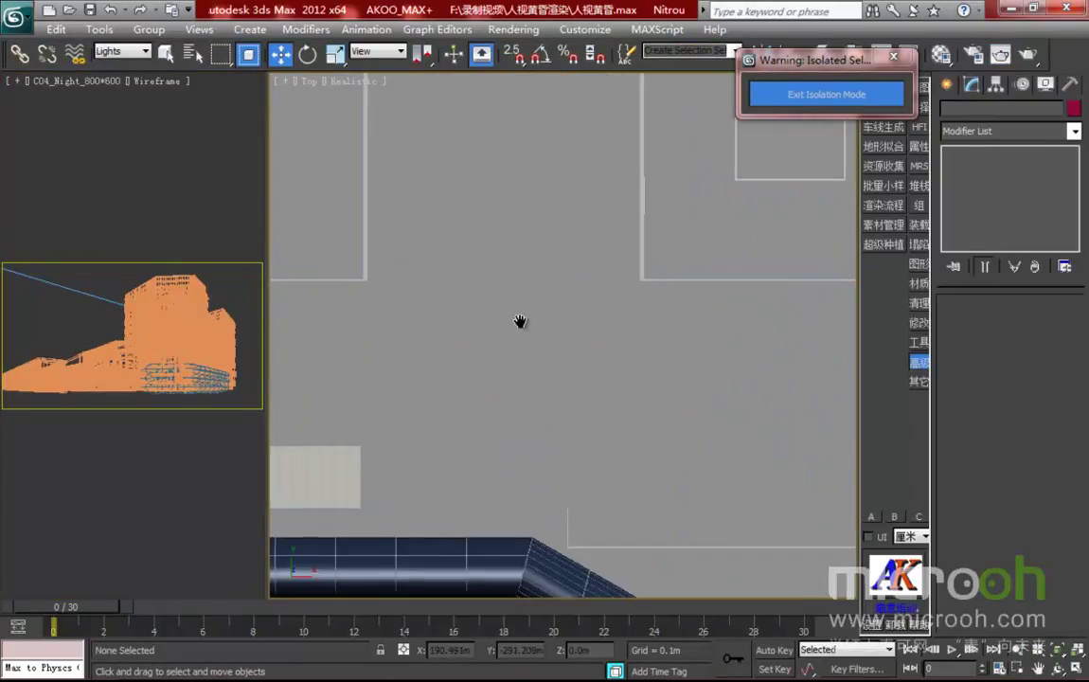
key("F3")
middle_click_drag(581, 244, 543, 297)
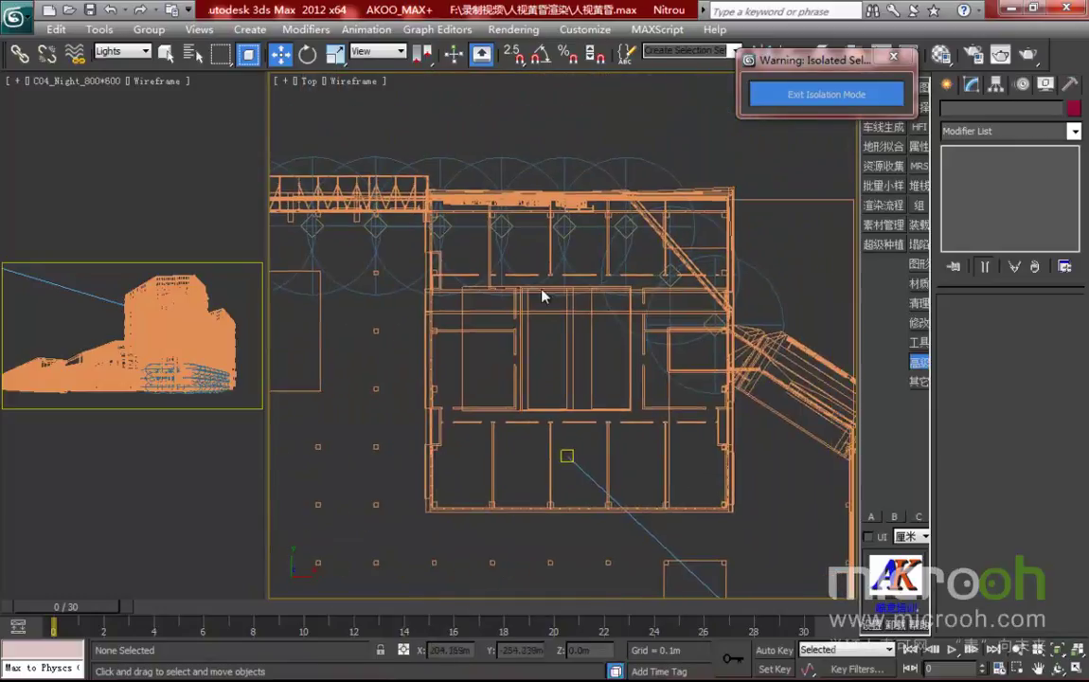
left_click(562, 224)
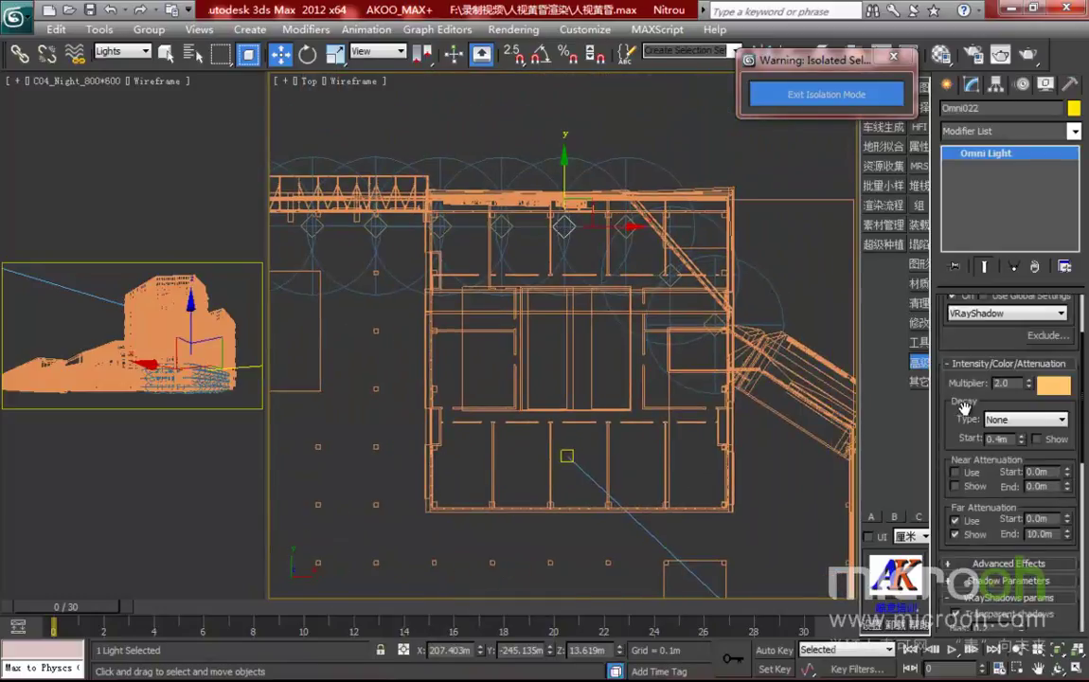
scroll(985, 426, "down", 3)
left_click(1036, 441)
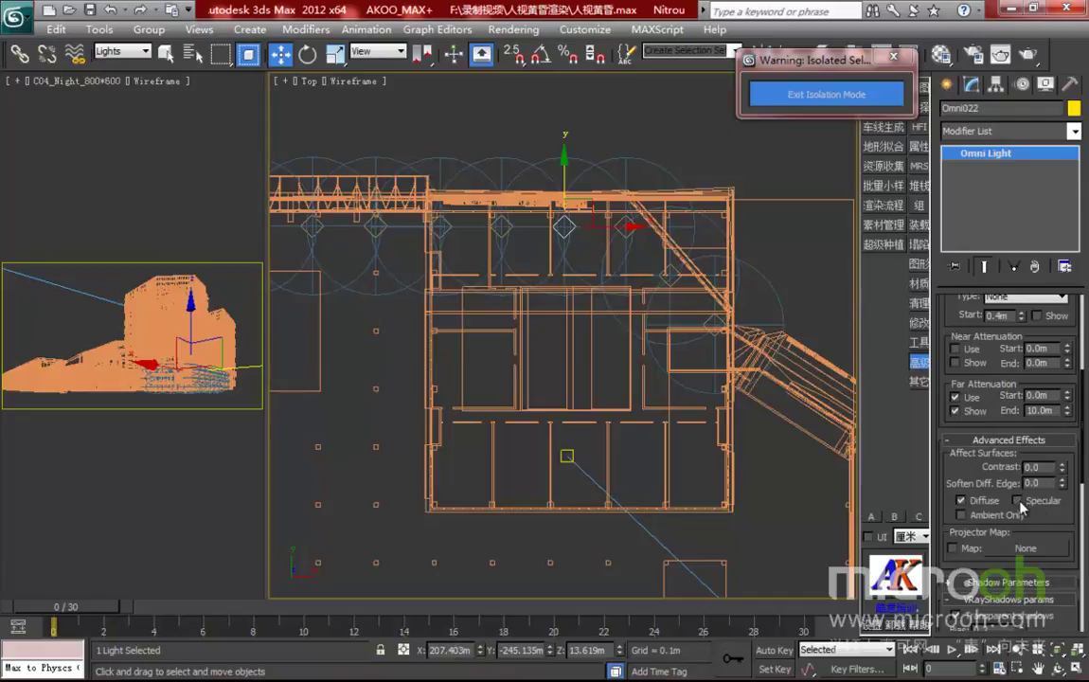
Clear the light selection, then bring up the last C04_Night render, examine its illuminated lower floors and close the image.
scroll(510, 244, "up", 5)
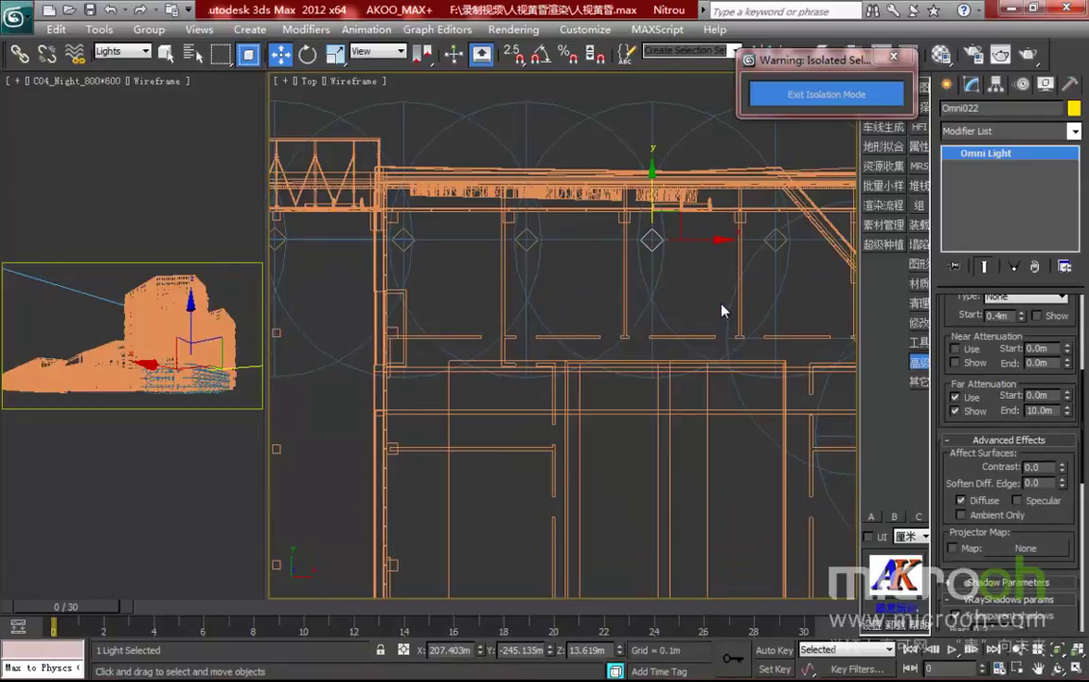
middle_click_drag(722, 301, 712, 319)
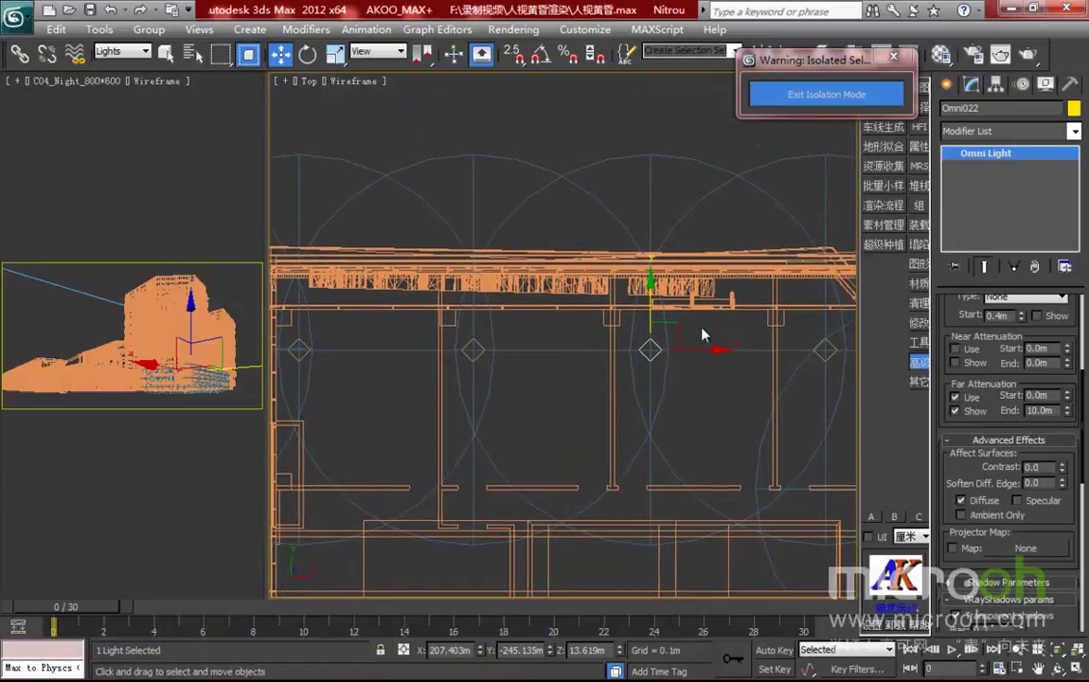
left_click(220, 204)
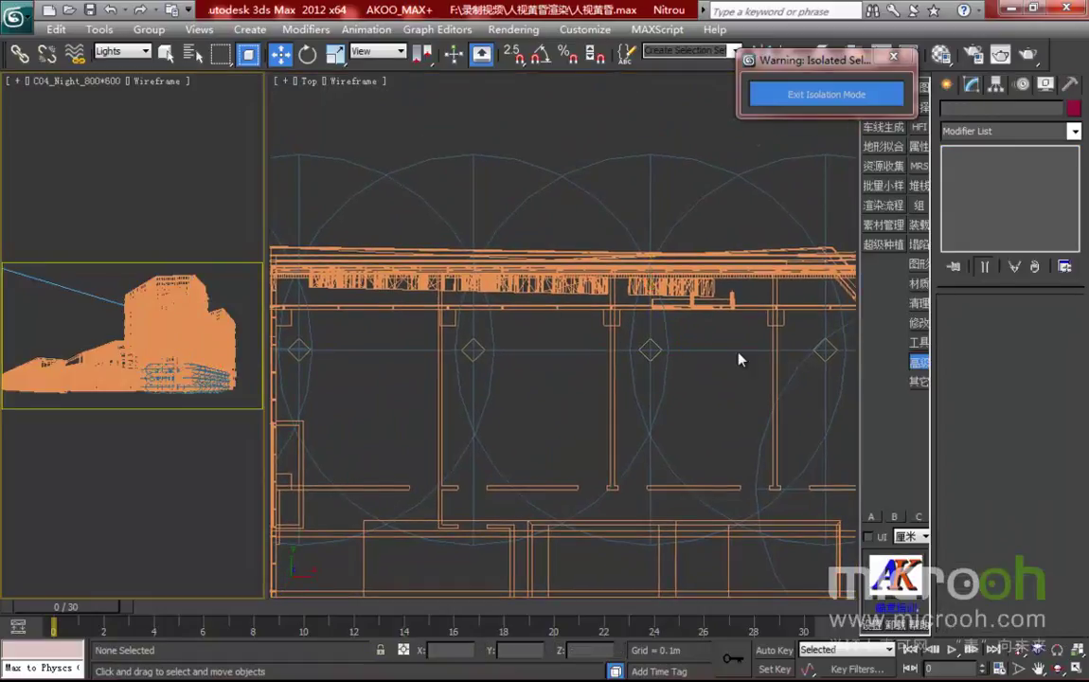
left_click(1000, 54)
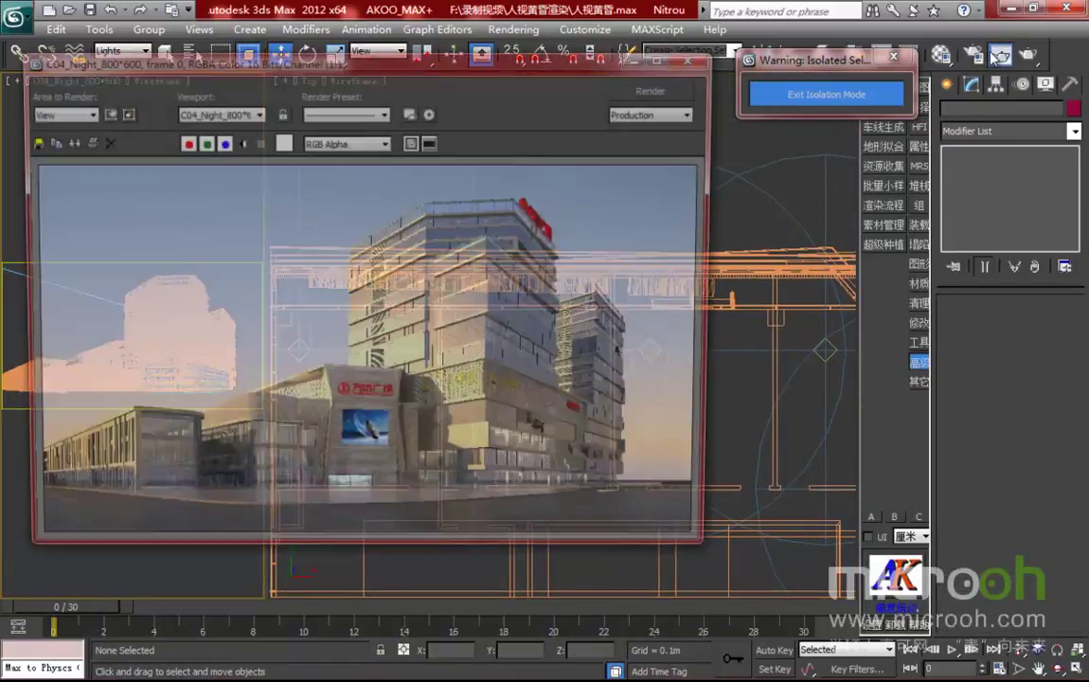
scroll(611, 481, "down", 1)
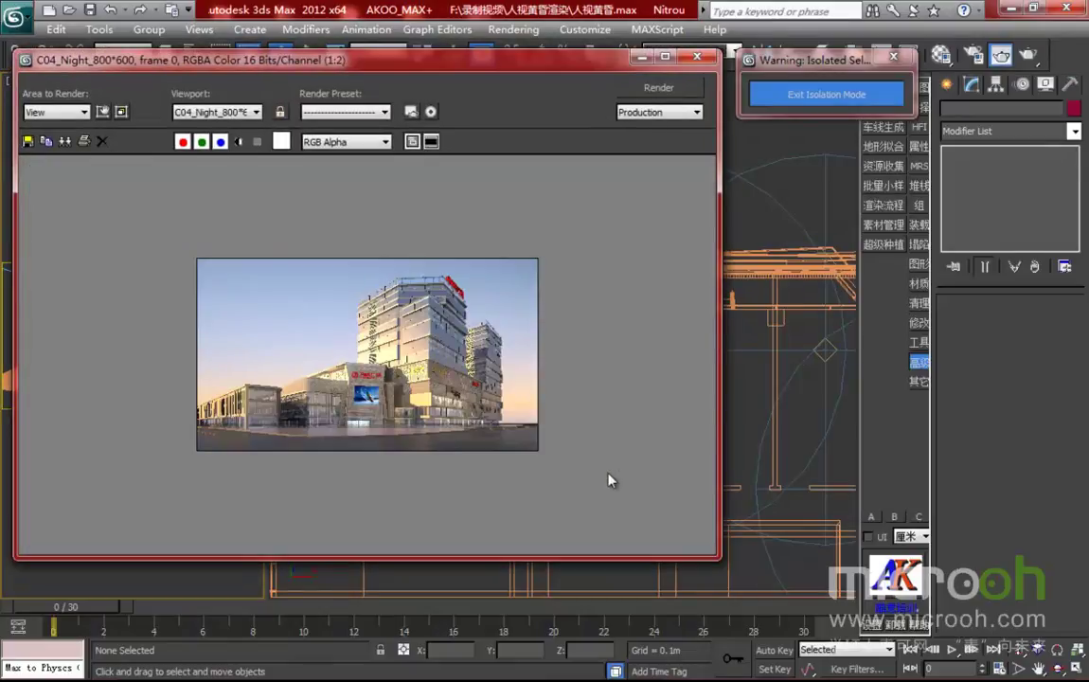
scroll(452, 428, "up", 1)
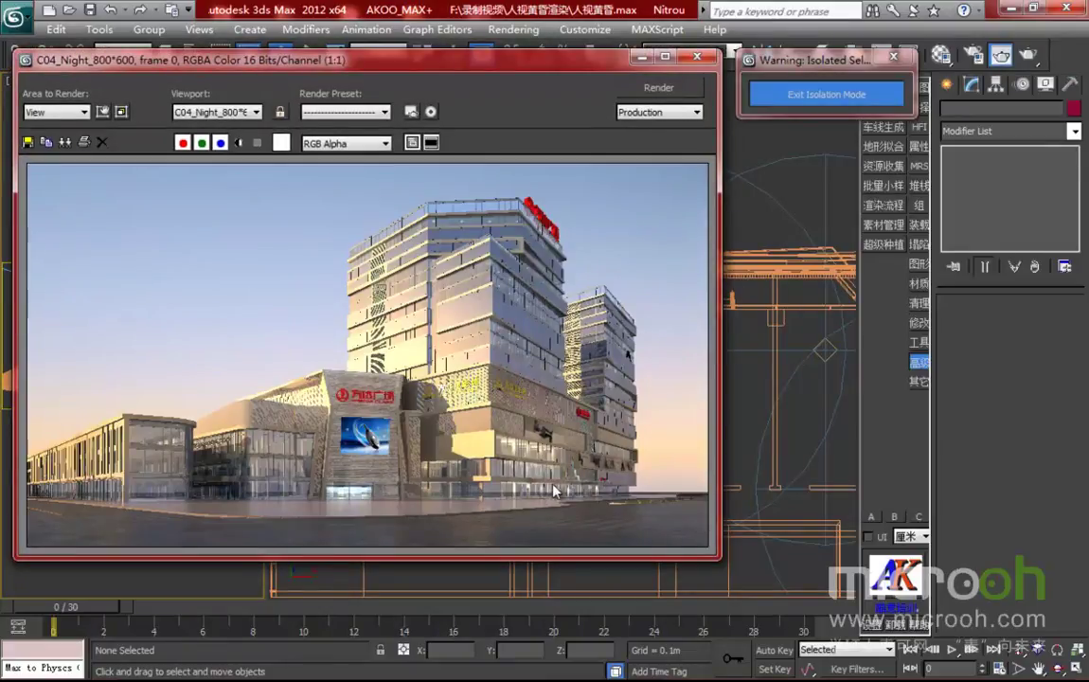
left_click(702, 57)
Clone nine Omni lights, three positions on three floors, along the facade into the neighbouring tower block in the top view.
scroll(511, 356, "down", 2)
middle_click_drag(511, 356, 822, 331)
scroll(563, 333, "down", 6)
middle_click_drag(464, 353, 762, 301)
scroll(654, 313, "up", 2)
middle_click_drag(654, 313, 396, 370)
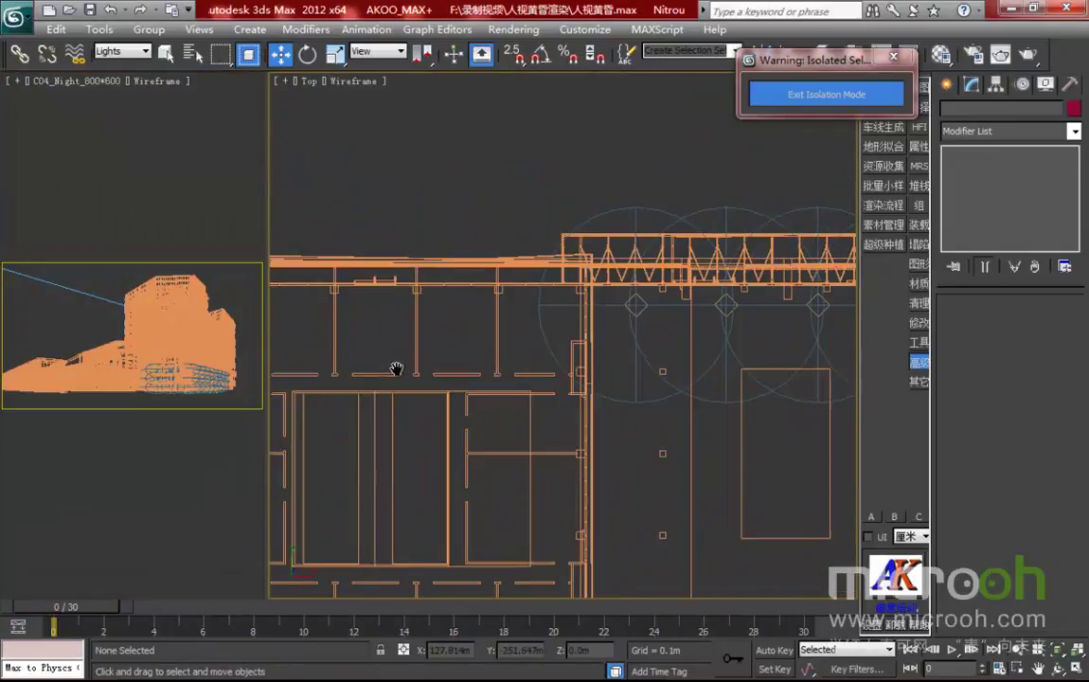
scroll(800, 370, "down", 1)
middle_click_drag(799, 363, 793, 360)
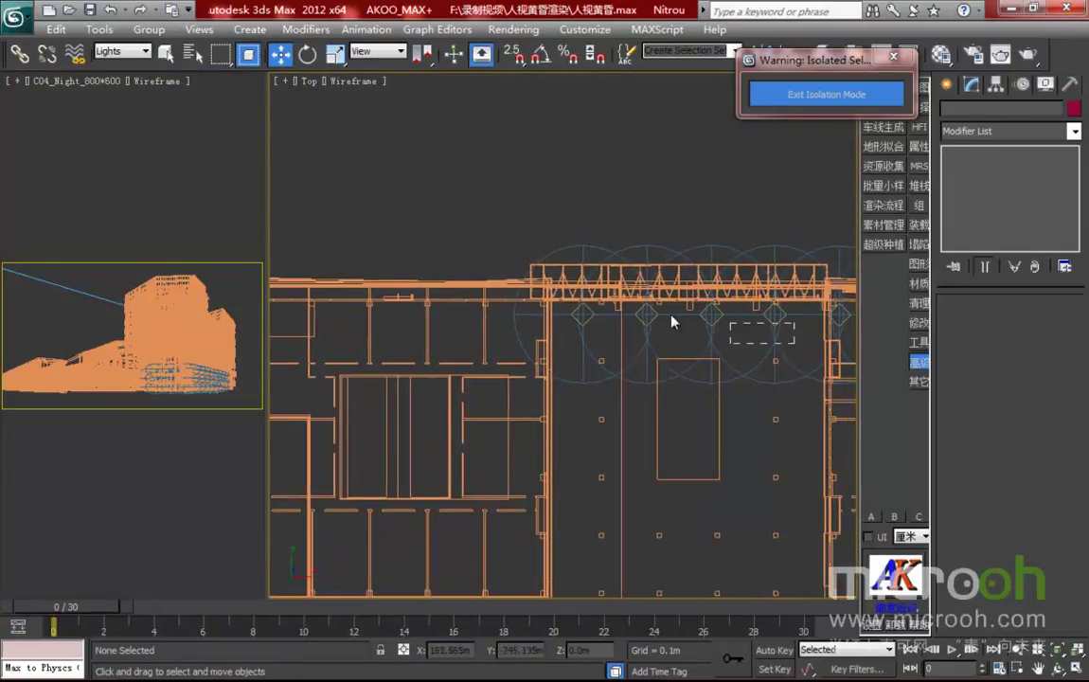
mouse_move(573, 303)
left_mouse_down()
mouse_move(486, 313)
mouse_move(512, 313)
left_mouse_up()
left_click(542, 417)
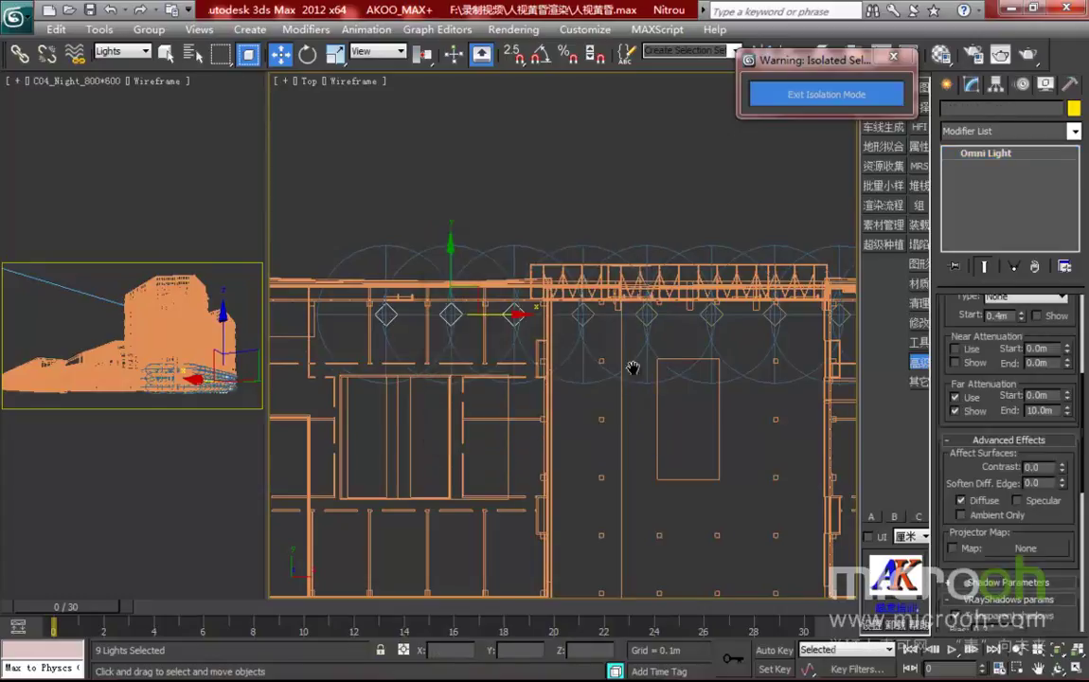
Clone one three-light stack of Omni lights twice along the same facade to reach the neighbouring block's far corner.
middle_click_drag(627, 375, 651, 365)
left_click_drag(651, 333, 607, 294)
left_click_drag(676, 309, 525, 309, "shift")
left_click(564, 419)
left_click(550, 418)
Examine how the cloned lights sit behind the building's facade in shaded, wireframe, front and top views.
mouse_move(528, 329)
middle_mouse_down("alt")
mouse_move(602, 379)
mouse_move(676, 370)
mouse_move(716, 303)
mouse_move(775, 270)
middle_mouse_up("alt")
mouse_move(514, 350)
middle_mouse_down()
mouse_move(620, 400)
mouse_move(583, 390)
mouse_move(727, 376)
mouse_move(744, 357)
mouse_move(729, 355)
middle_mouse_up()
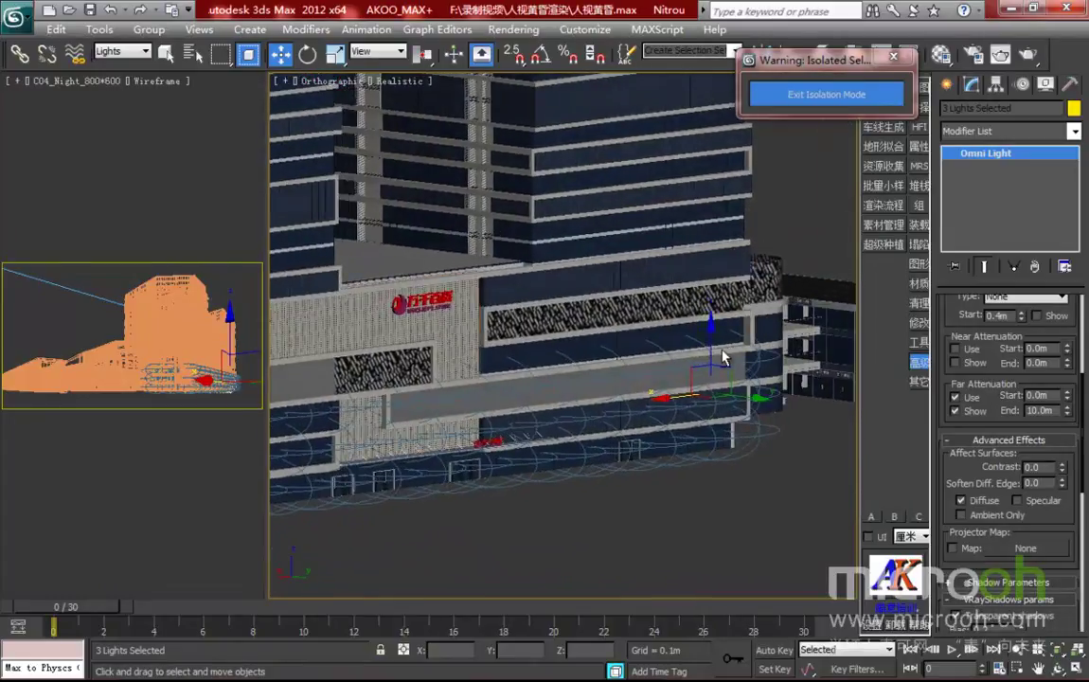
key("F3")
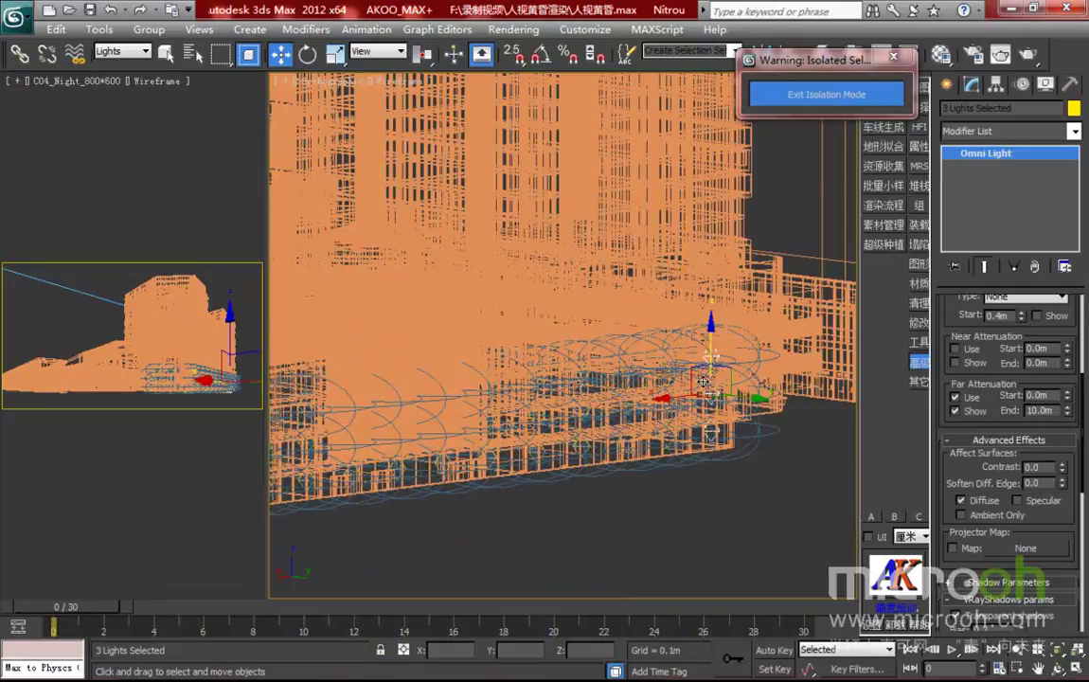
key("f")
scroll(621, 382, "down", 5)
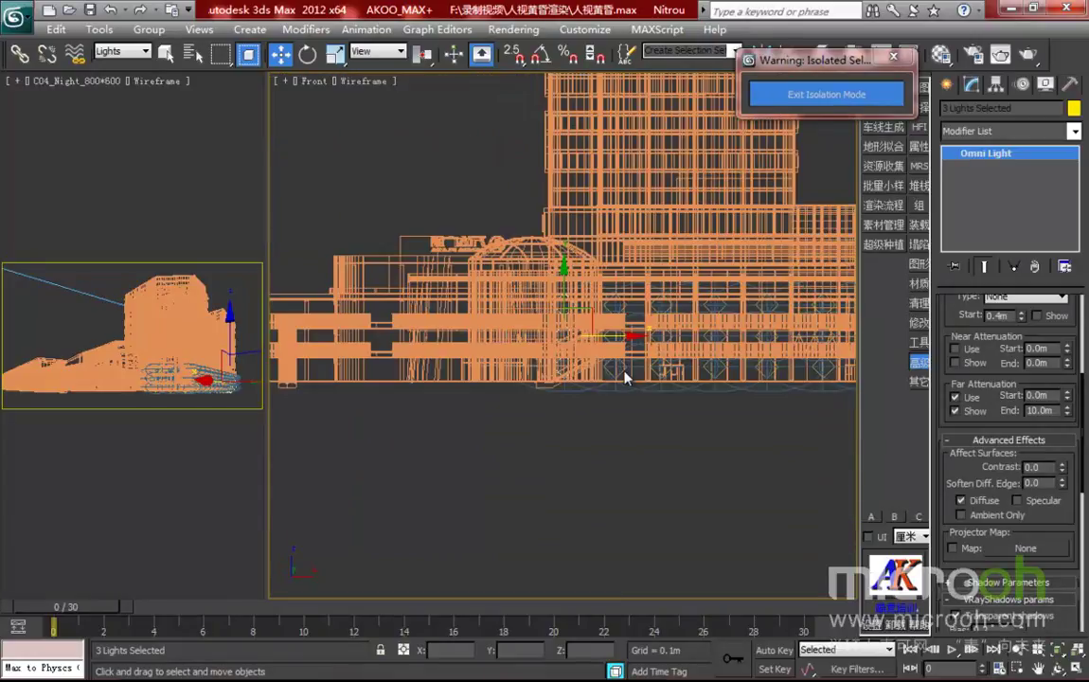
scroll(625, 378, "up", 2)
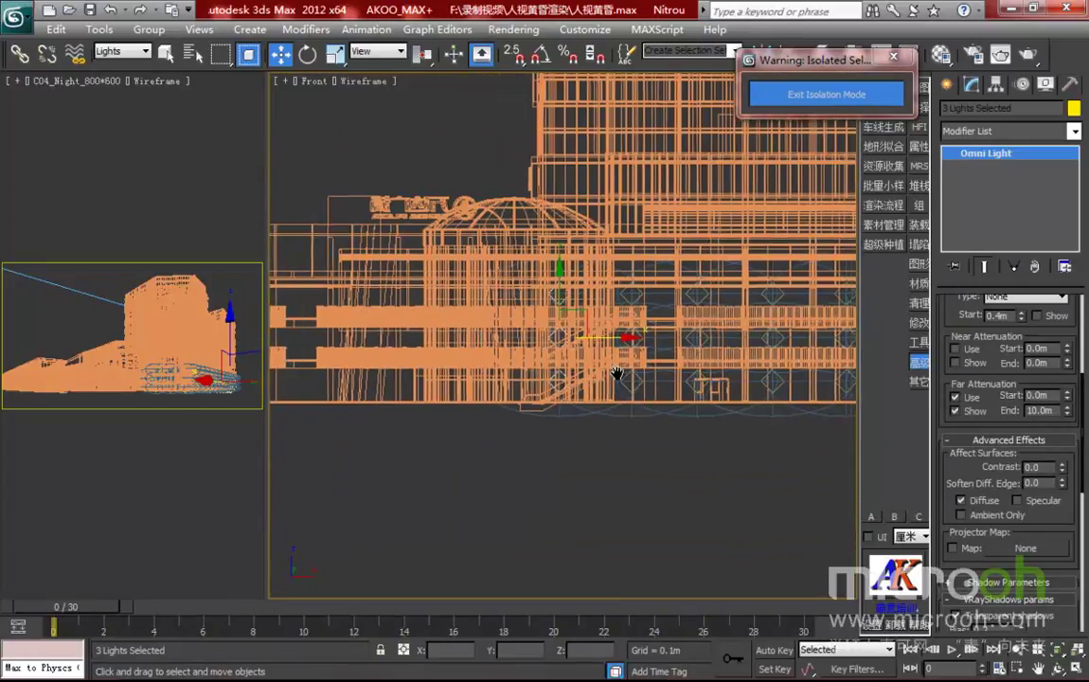
middle_click_drag(623, 369, 533, 426)
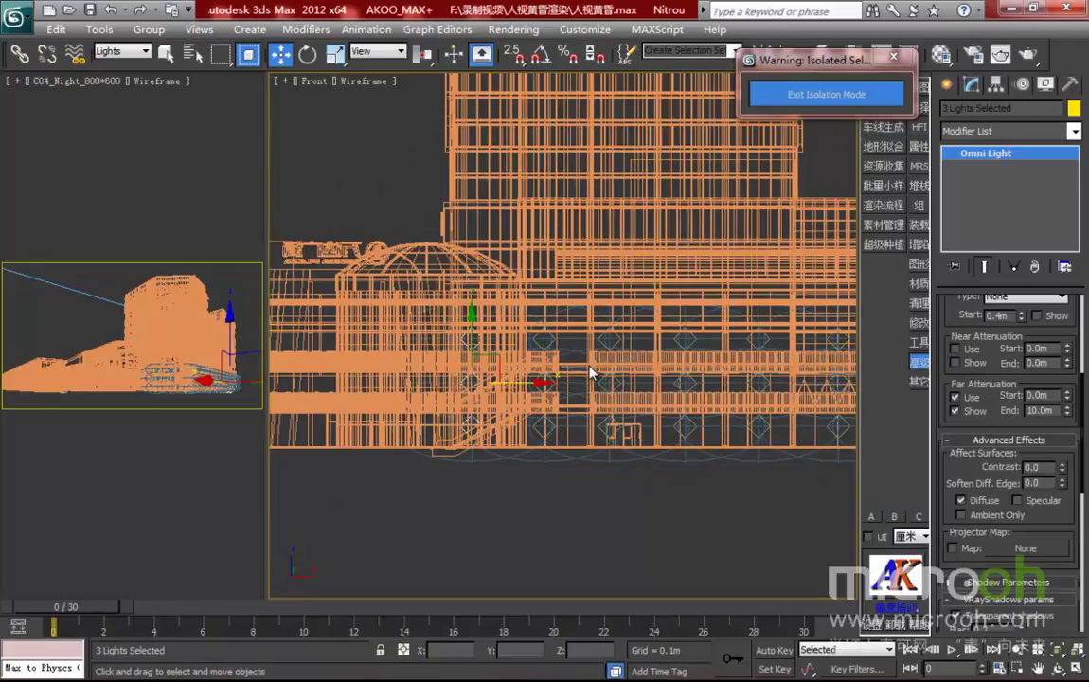
key("t")
scroll(590, 344, "down", 4)
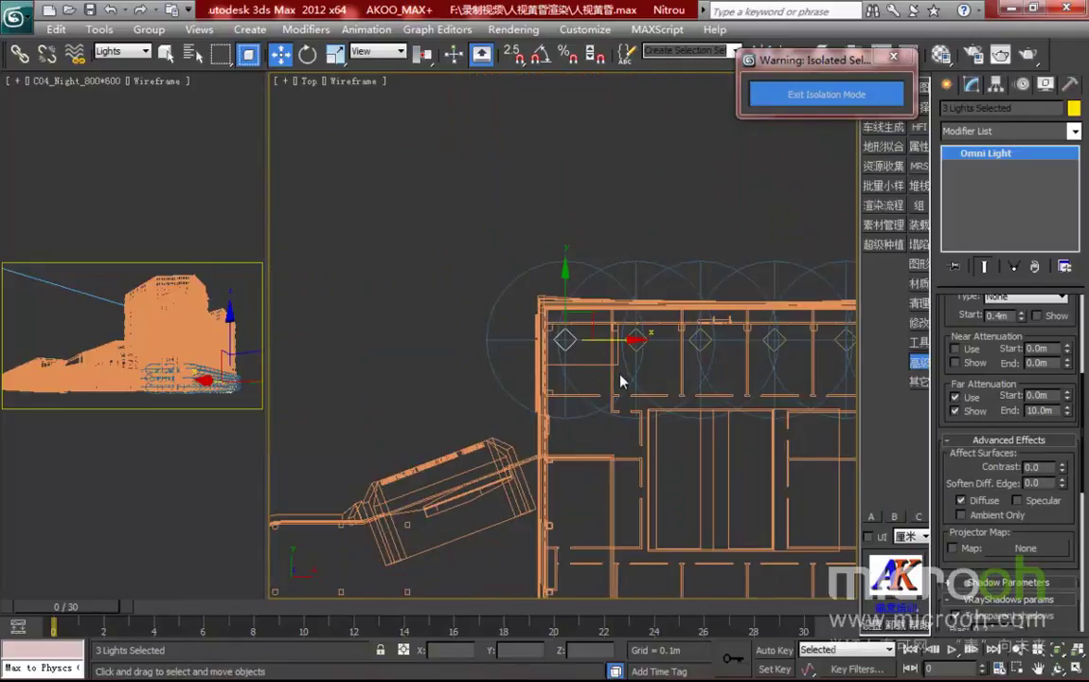
Select the upper row of three Omni lights near the block's corner in the front view and clone it slightly upward.
middle_click_drag(615, 374, 450, 374)
left_click_drag(551, 356, 372, 328)
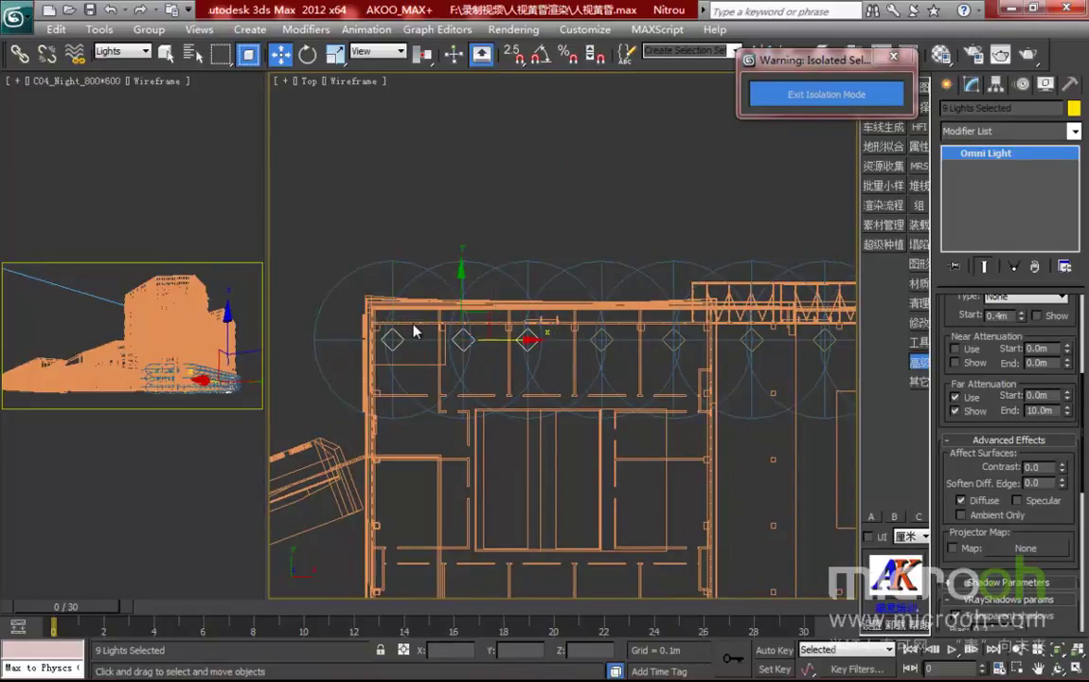
key("f")
scroll(506, 414, "up", 3)
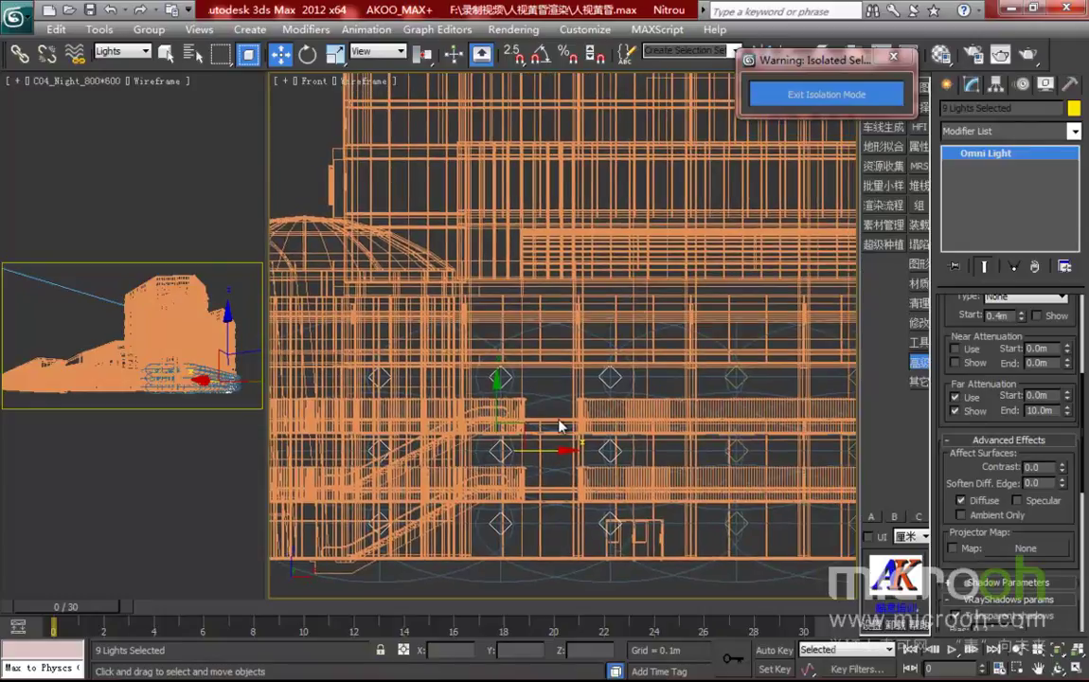
scroll(563, 337, "down", 2)
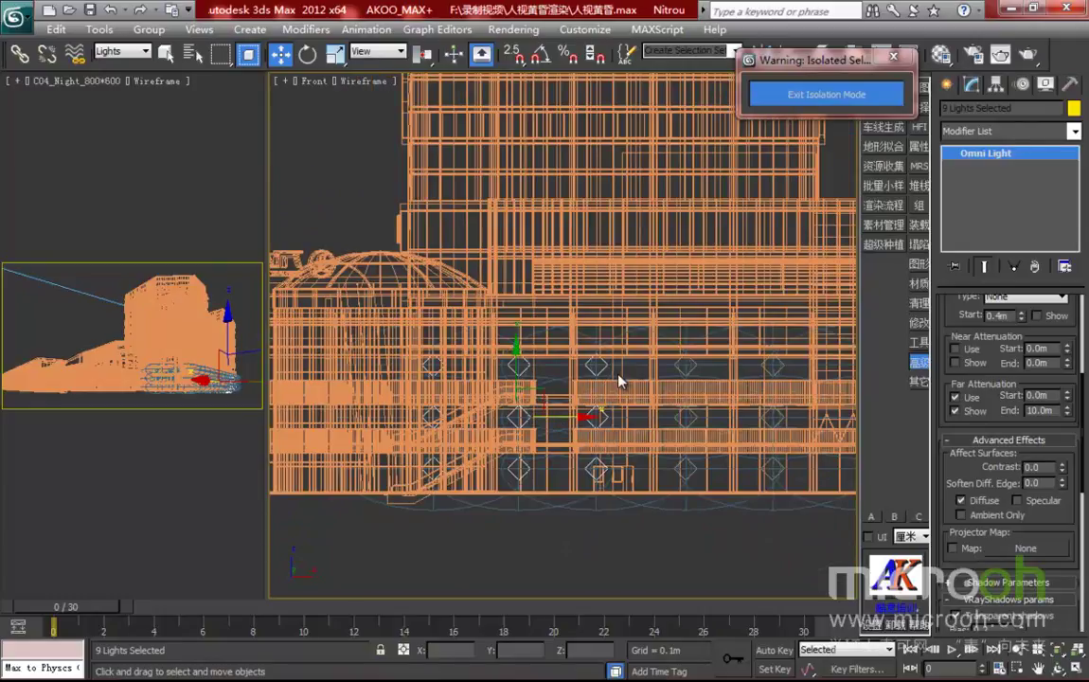
left_click(428, 323)
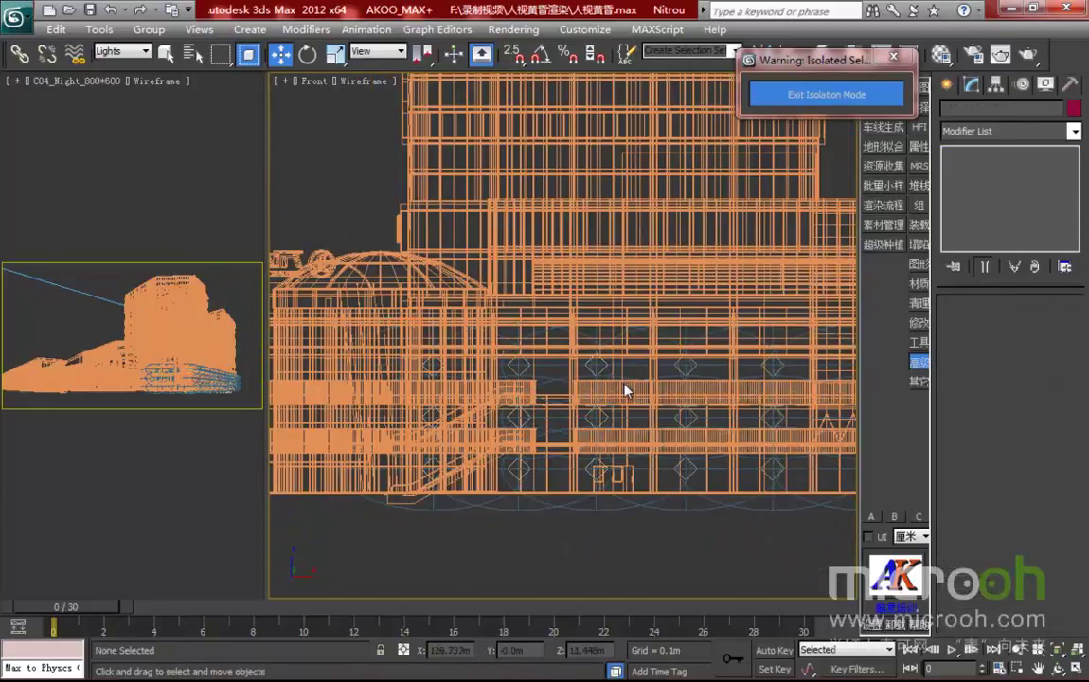
left_click(390, 334)
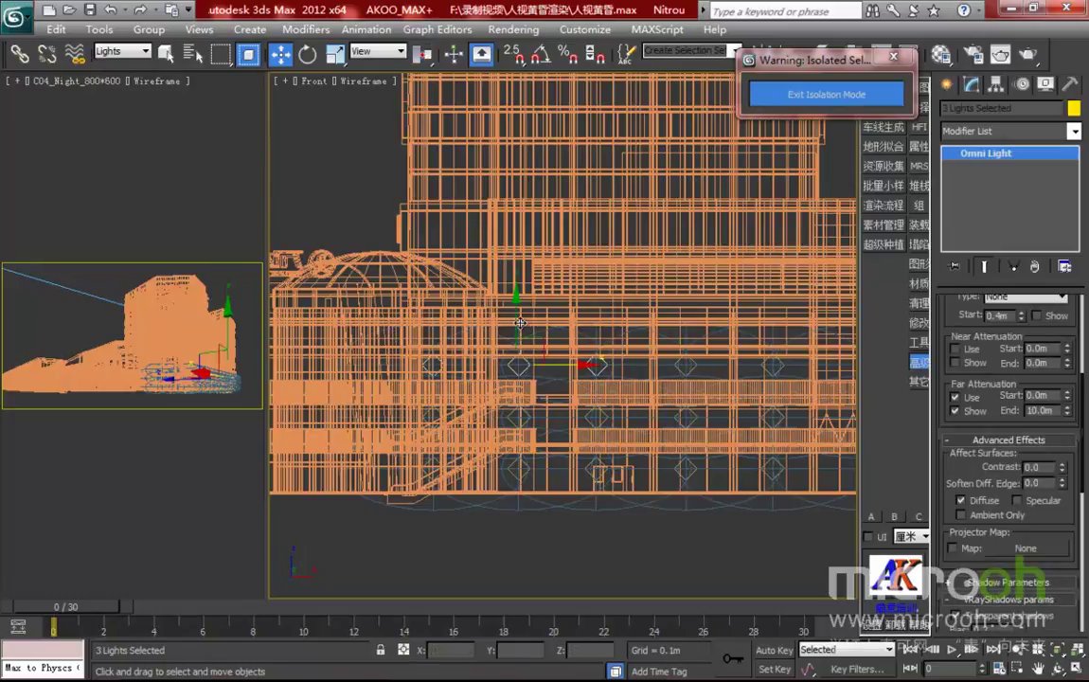
left_click_drag(516, 310, 516, 283)
left_click(544, 420)
Orbit to a shaded view of the facade and clone the three raised Omni lights sideways along the same floor.
middle_click_drag(431, 407, 685, 435, "alt")
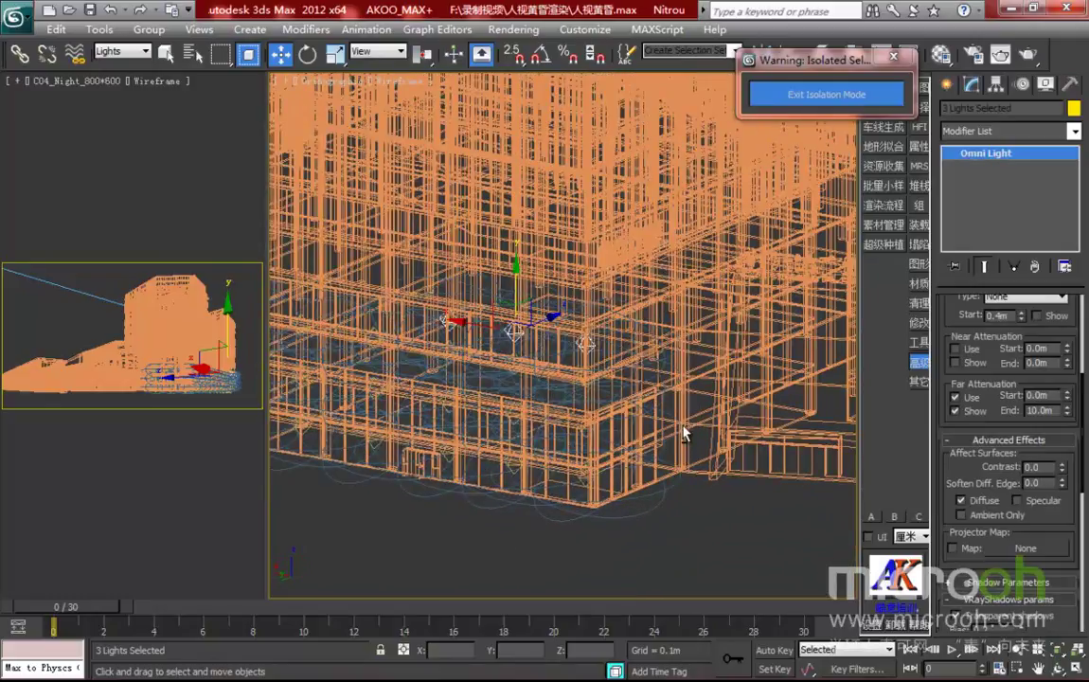
key("F3")
middle_click_drag(558, 381, 847, 379)
middle_click_drag(696, 368, 726, 333, "alt")
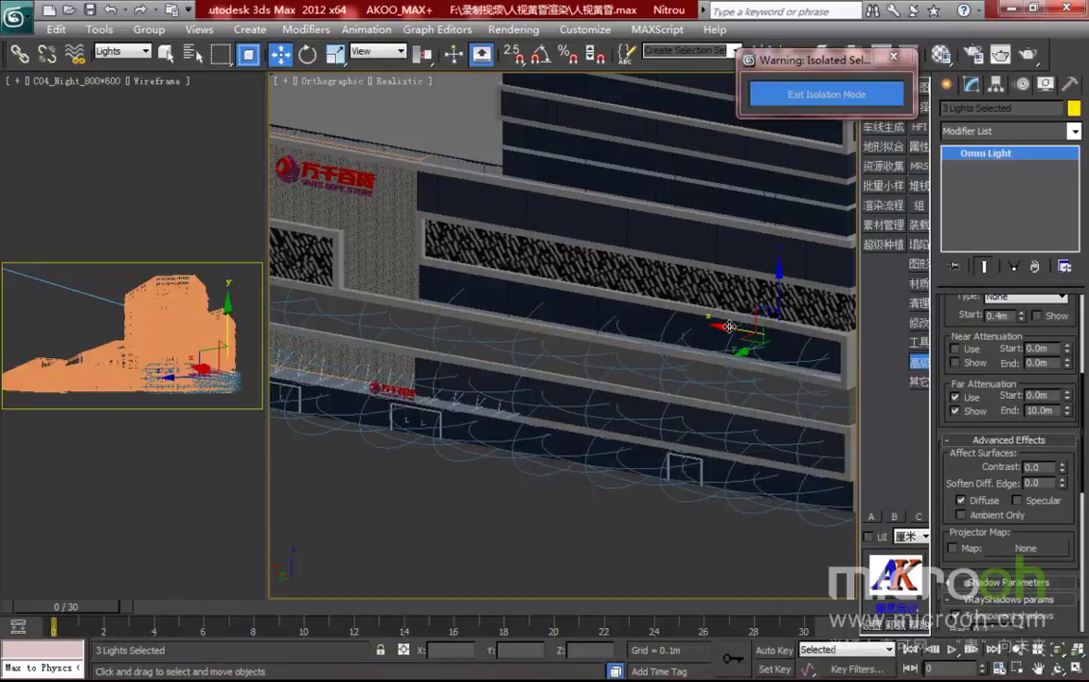
key("F3")
key("F3")
mouse_move(729, 328)
left_mouse_down()
mouse_move(451, 286)
mouse_move(470, 284)
left_mouse_up()
left_click(526, 418)
Test-render the C04_Night camera view limited to a tighter region around the lit podium floors and the towers' base.
middle_click_drag(520, 359, 590, 379)
right_click(196, 190)
left_click(197, 197)
left_click(1001, 55)
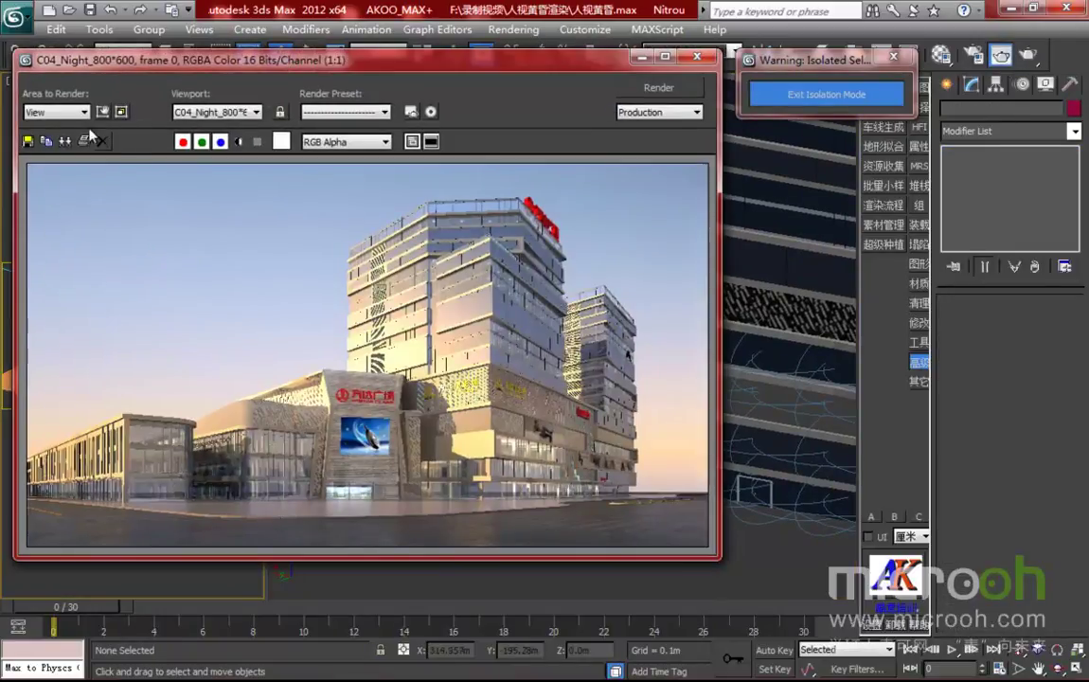
left_click(56, 112)
left_click(64, 151)
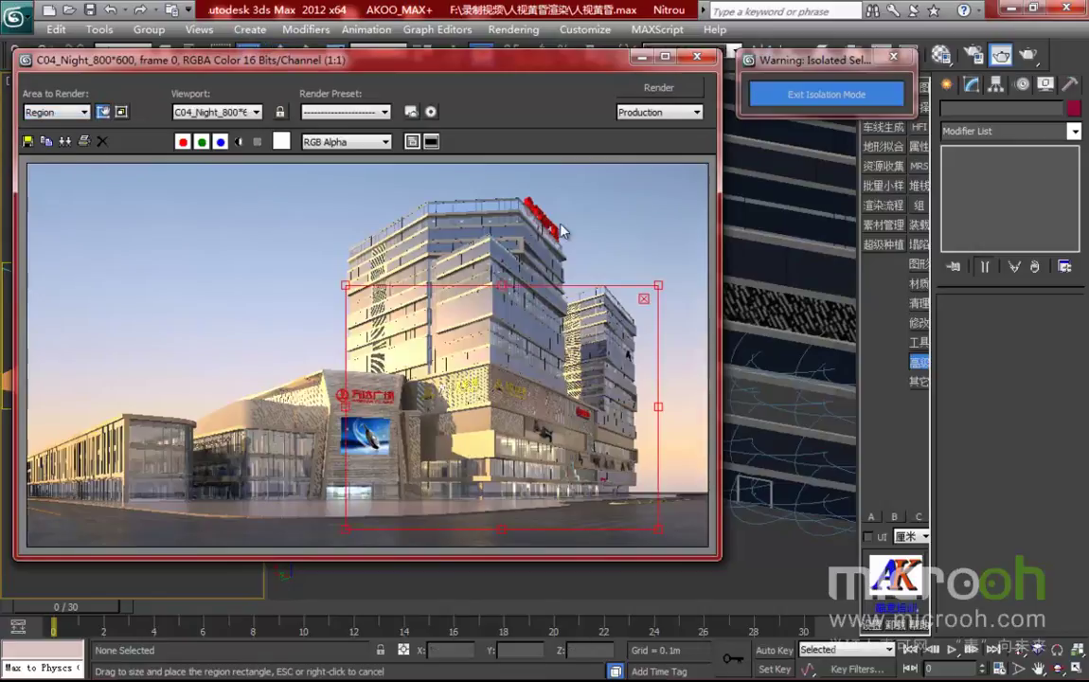
left_click_drag(346, 285, 410, 374)
left_click_drag(480, 415, 478, 396)
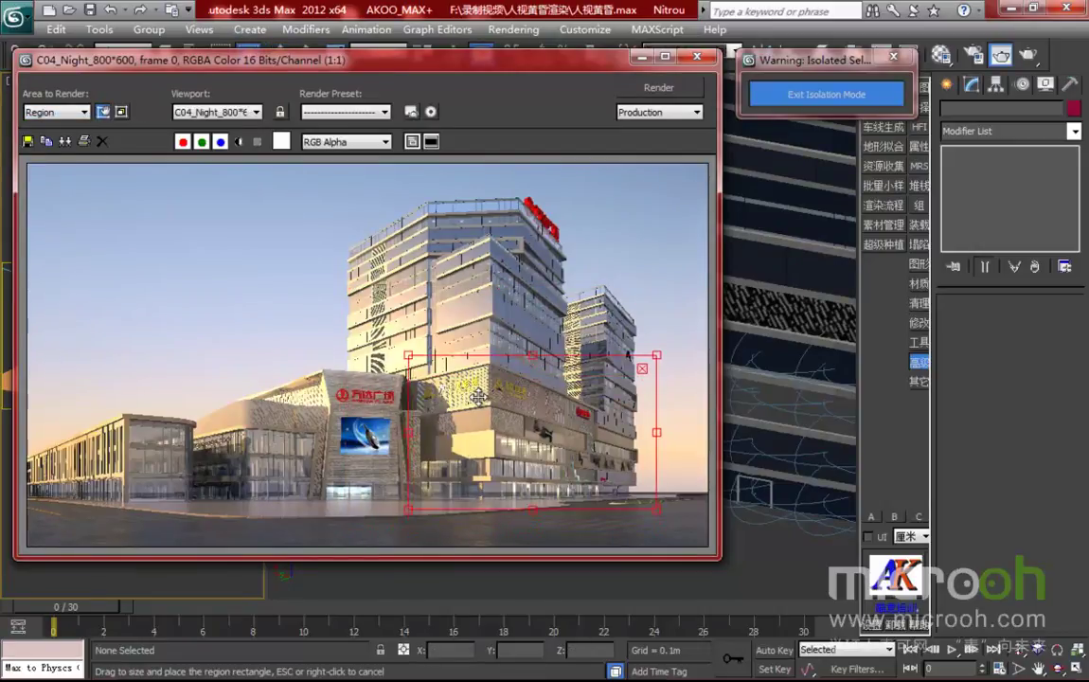
left_click(674, 89)
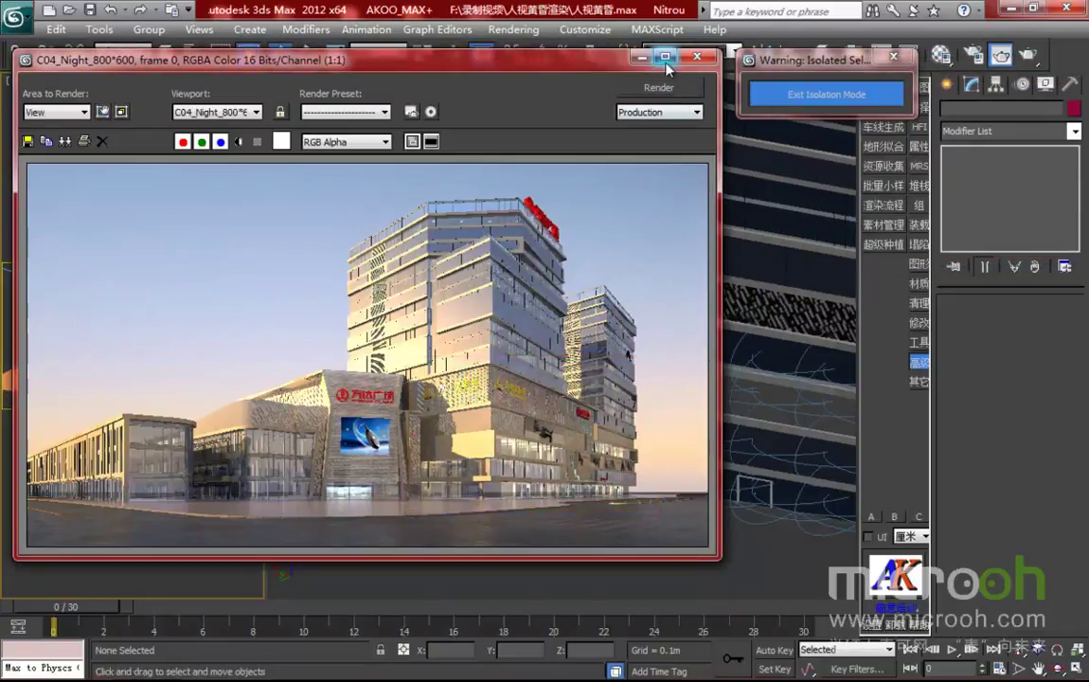
Enlarge the rendered image, inspect the interior lighting behind the lower-floor glazing up close, and close the image.
left_click(667, 59)
scroll(686, 347, "up", 3)
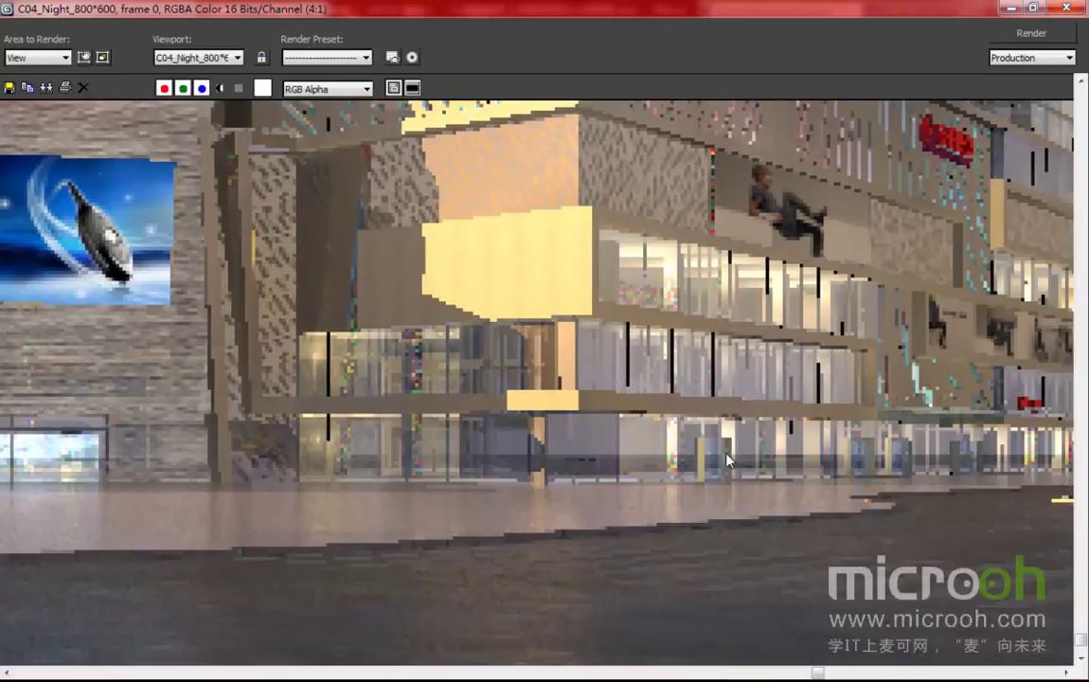
scroll(712, 460, "down", 2)
scroll(825, 550, "up", 1)
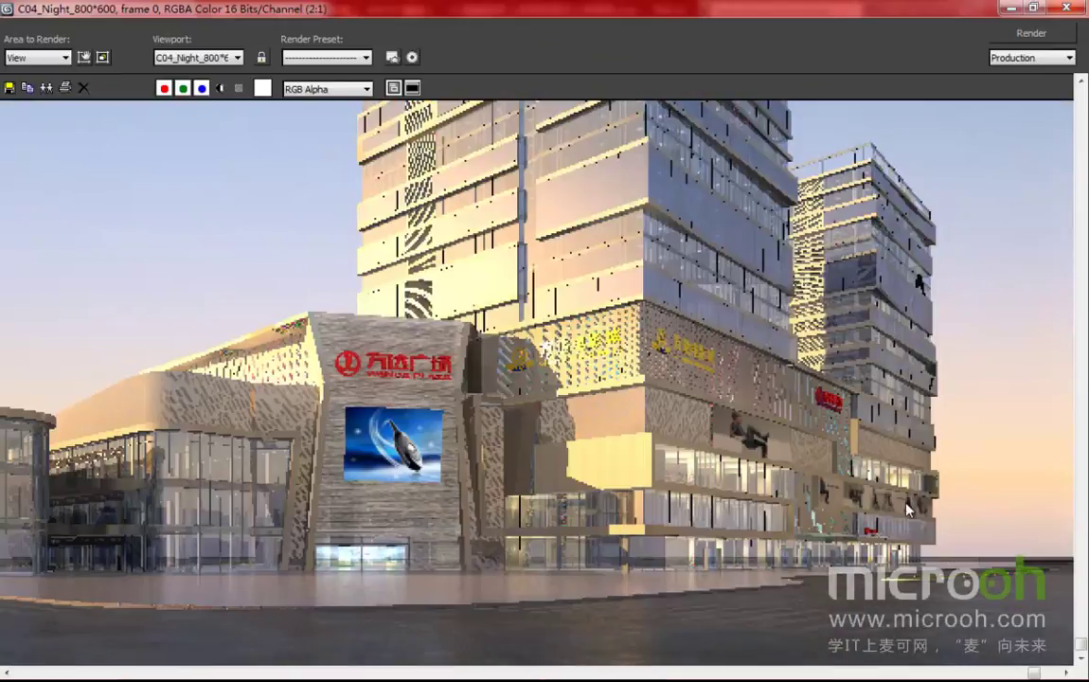
scroll(909, 511, "down", 1)
scroll(820, 530, "up", 3)
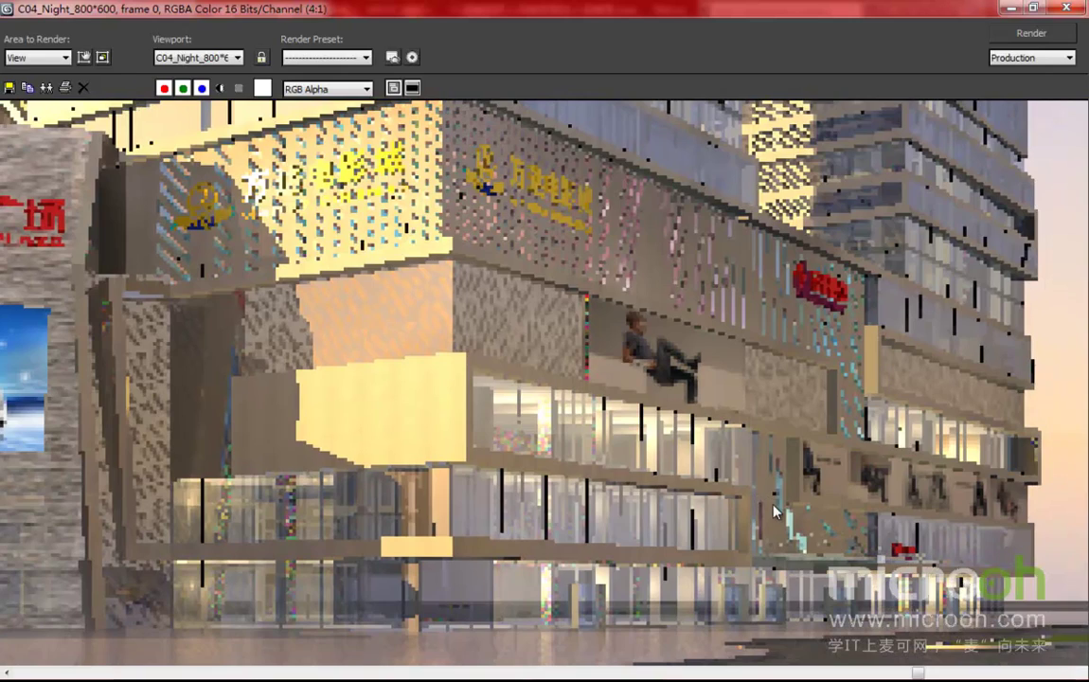
scroll(774, 511, "down", 5)
scroll(717, 508, "up", 5)
middle_click_drag(717, 508, 699, 393)
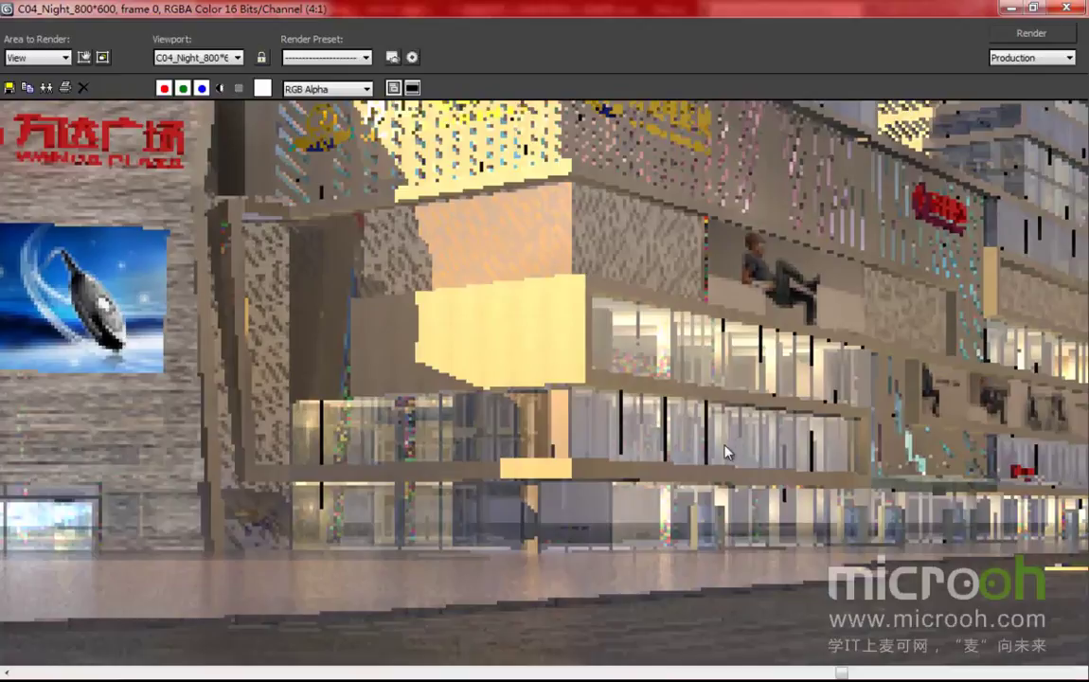
scroll(730, 443, "down", 4)
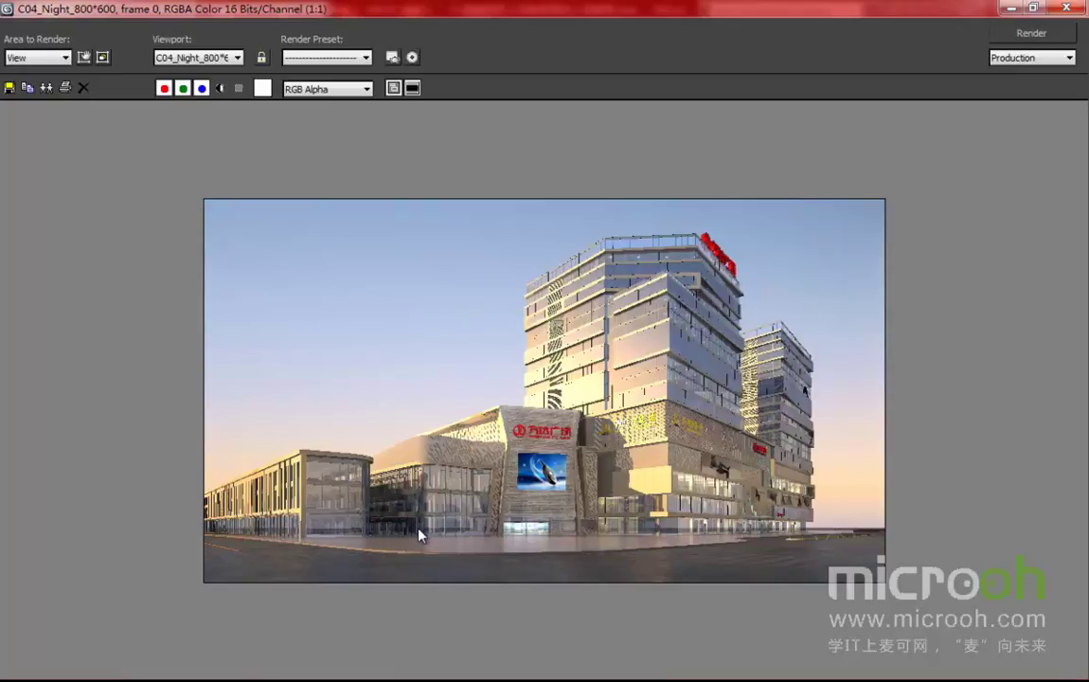
left_click(1033, 8)
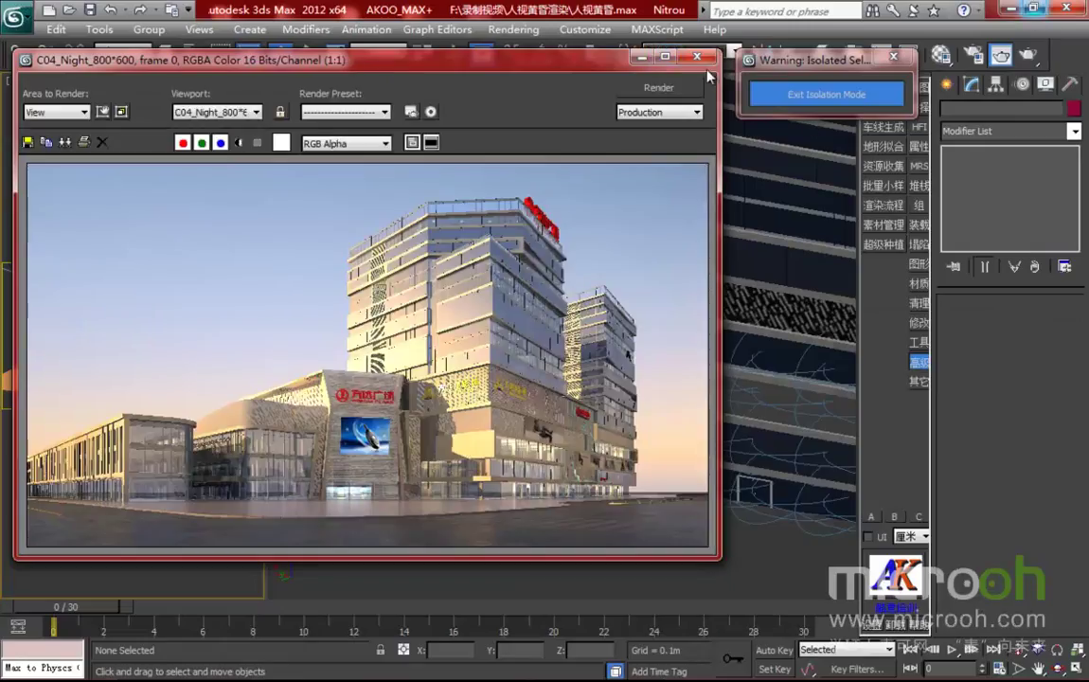
left_click(694, 60)
Create a V-Ray plane light of about 6.5 m half-length and 14.1 m half-width over the podium wing in the wireframe top view.
key("t")
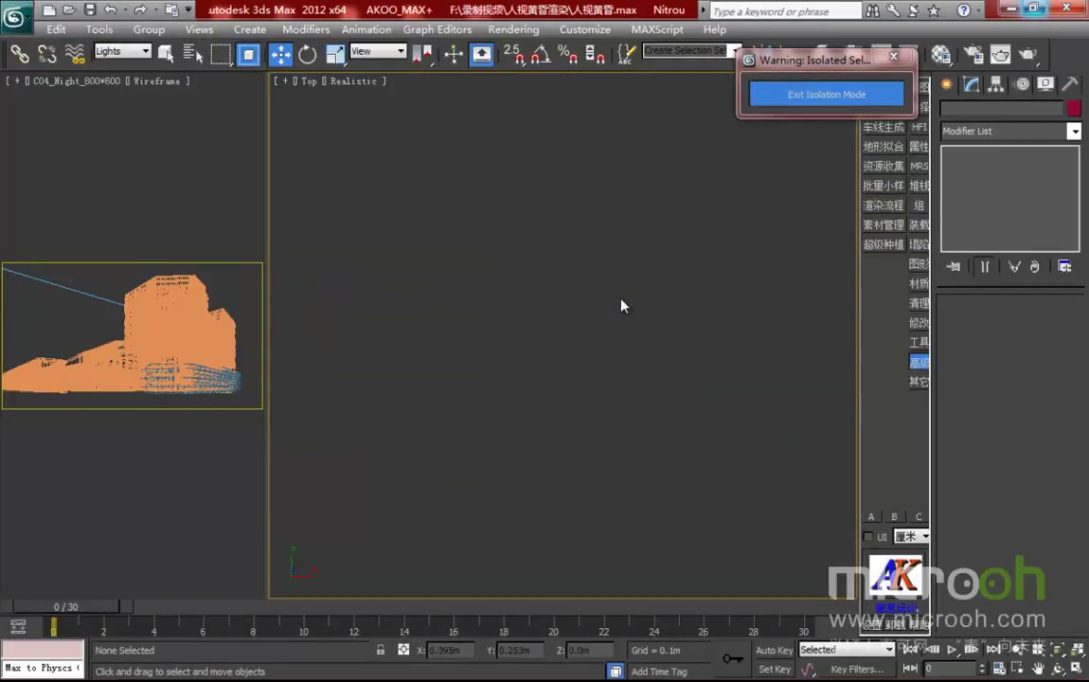
scroll(433, 258, "up", 4)
middle_click_drag(554, 374, 810, 633)
scroll(533, 272, "up", 4)
middle_click_drag(517, 347, 510, 414)
scroll(516, 409, "up", 4)
key("F3")
middle_click_drag(586, 359, 545, 335)
middle_click_drag(587, 412, 568, 417)
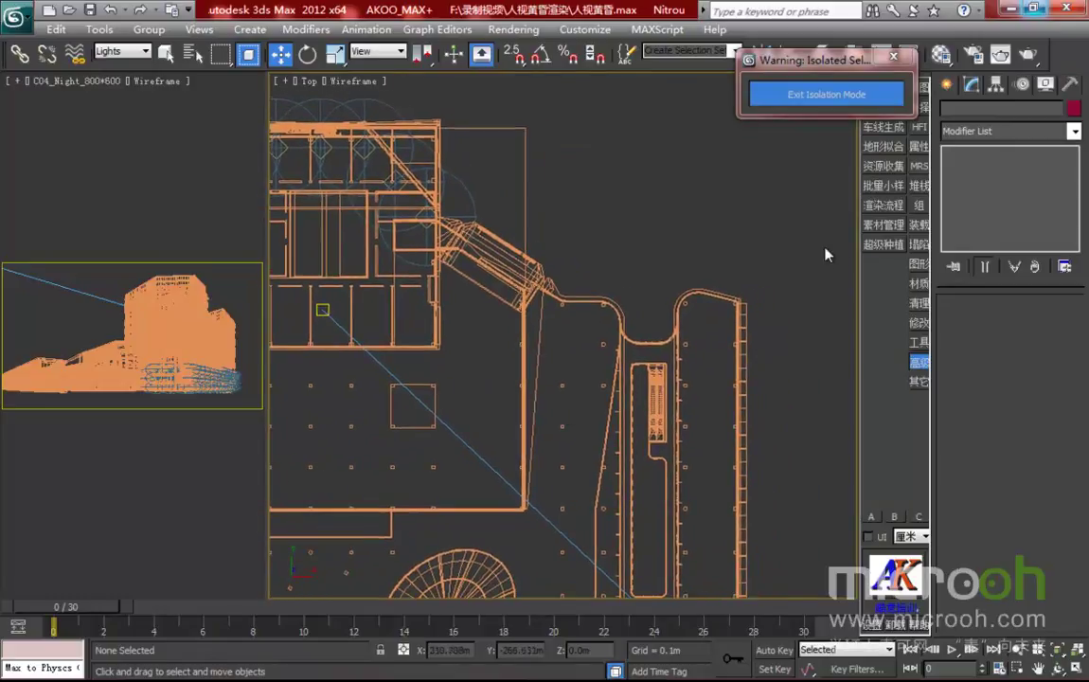
left_click(945, 85)
left_click(1004, 135)
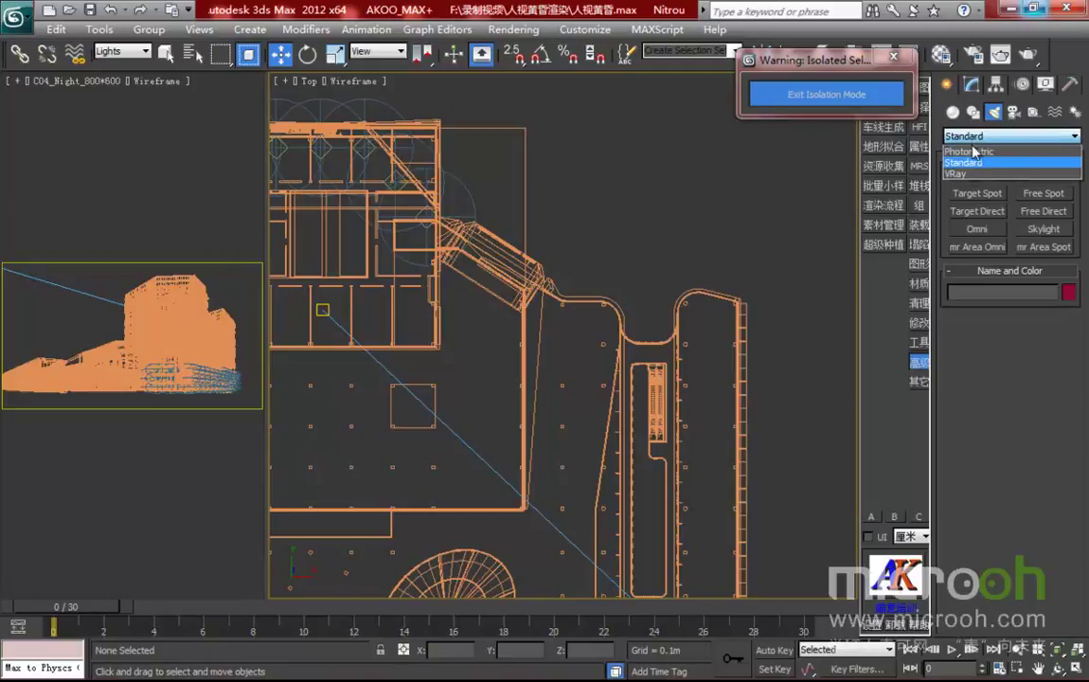
left_click(969, 173)
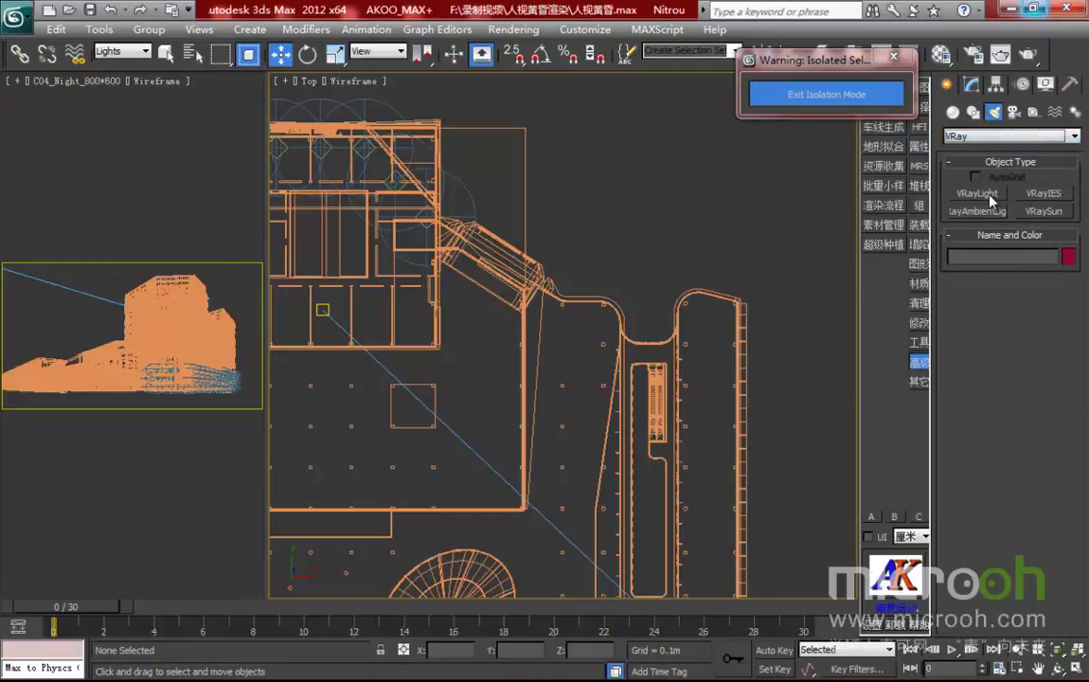
left_click(976, 193)
middle_click_drag(585, 308, 607, 316)
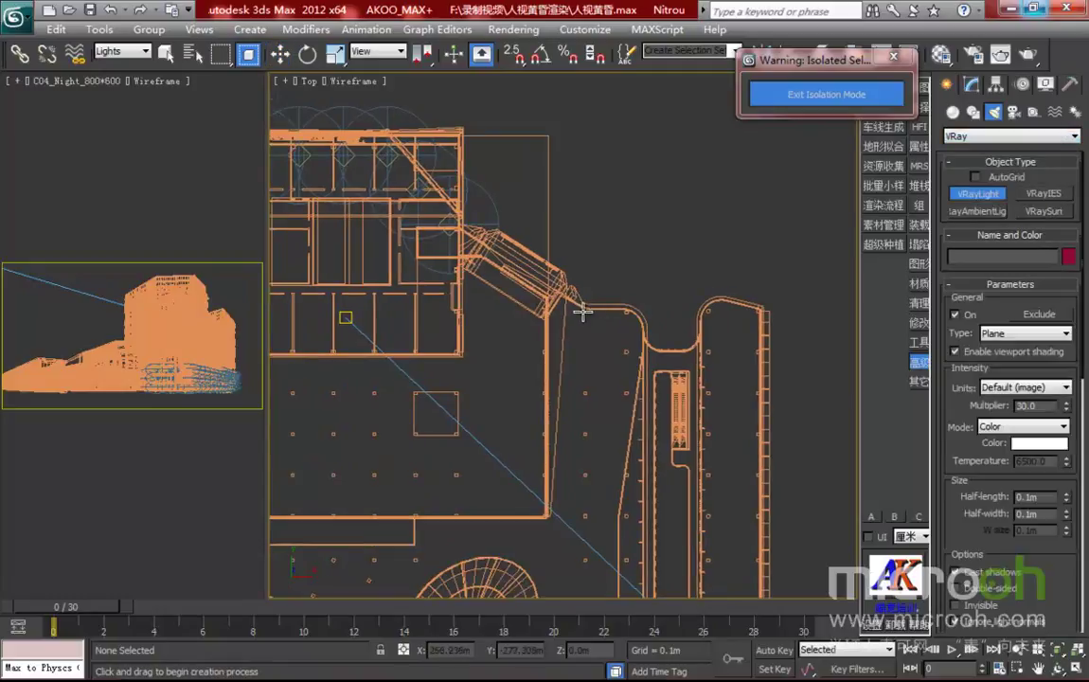
left_click_drag(573, 315, 636, 451)
key("w")
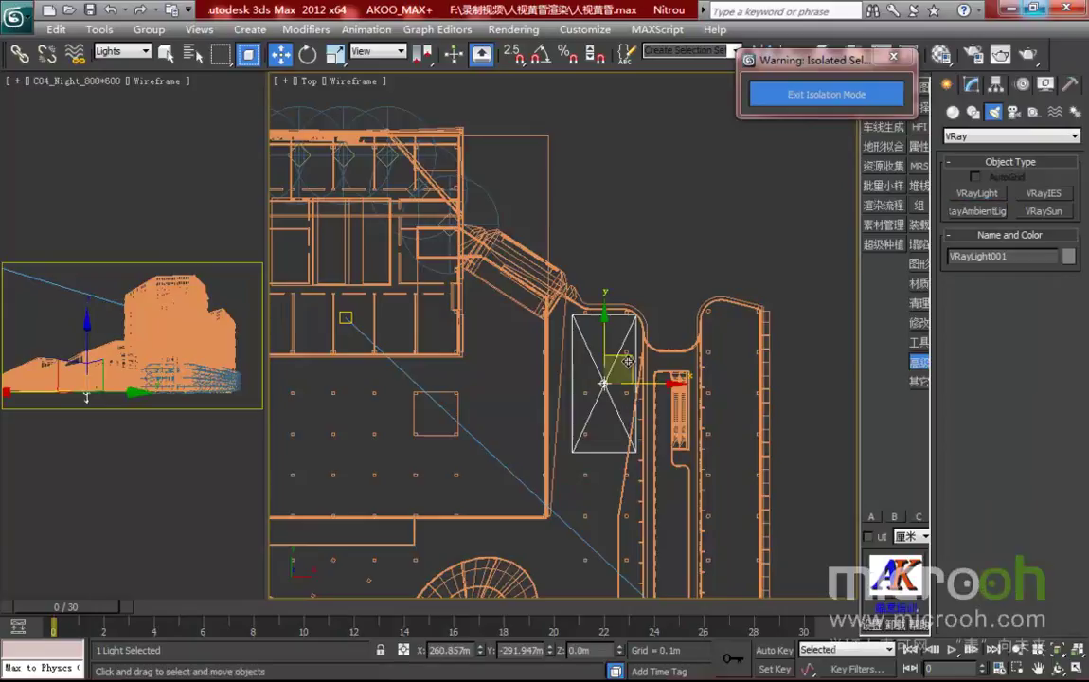
Raise the plane light in the front view to a height of about 13.7 m, just beneath the podium wing's roof.
middle_click_drag(643, 390, 646, 404)
key("f")
scroll(605, 379, "down", 5)
middle_click_drag(589, 349, 595, 440)
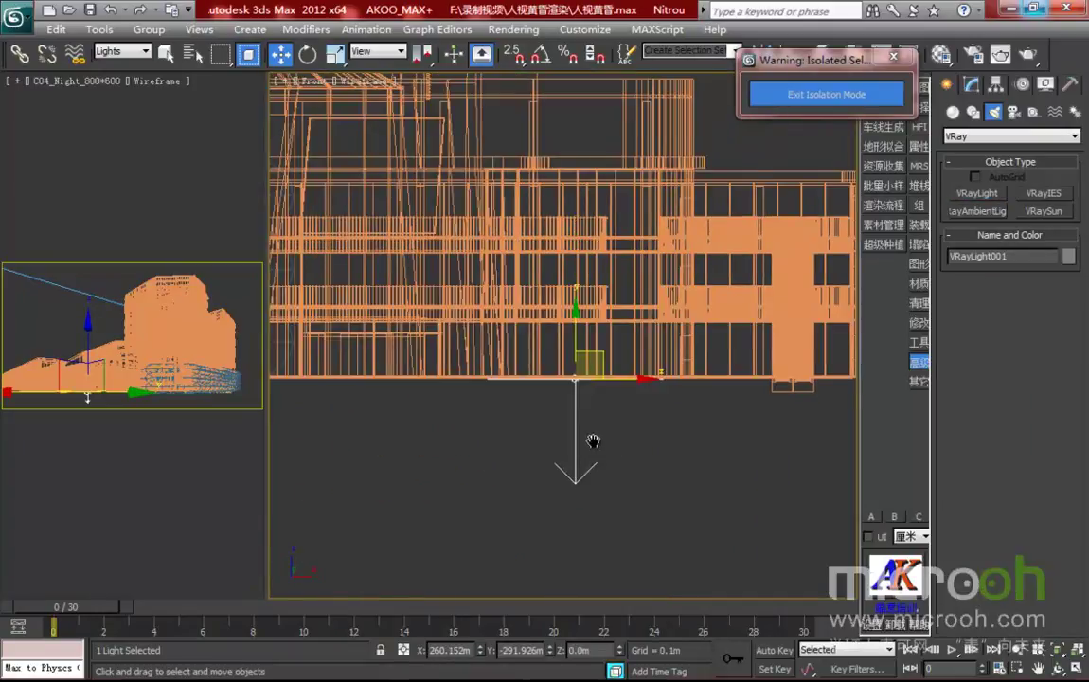
left_click_drag(574, 333, 588, 147)
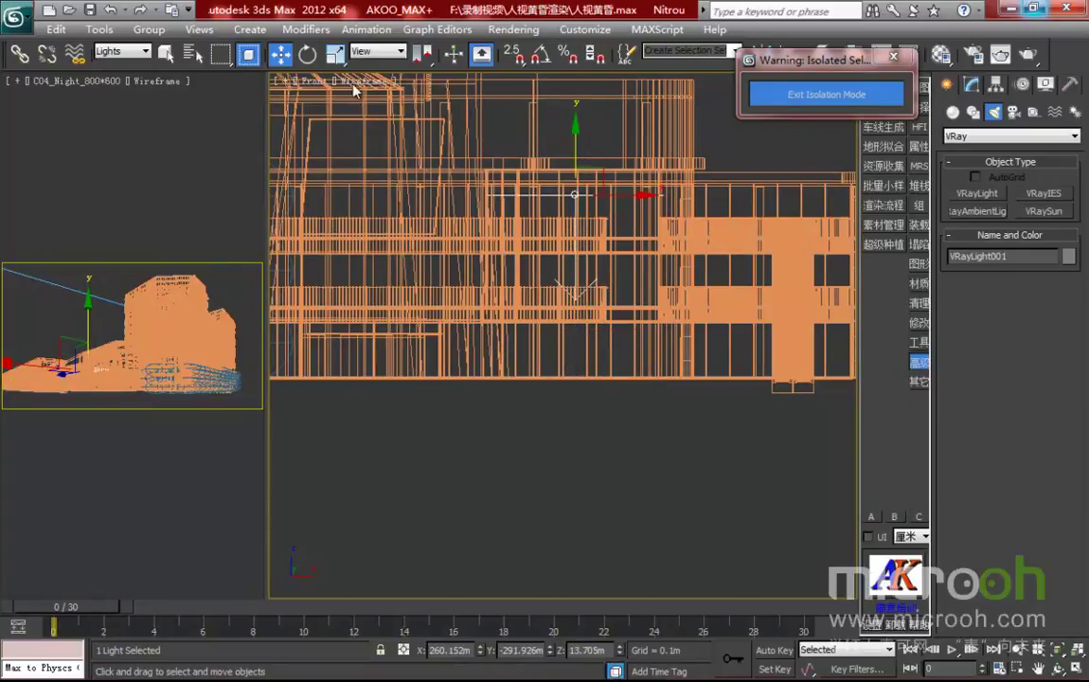
Scale the plane light along its vertical axis to about 167% and open its parameters for editing.
left_click(334, 54)
left_click_drag(573, 115, 582, 74)
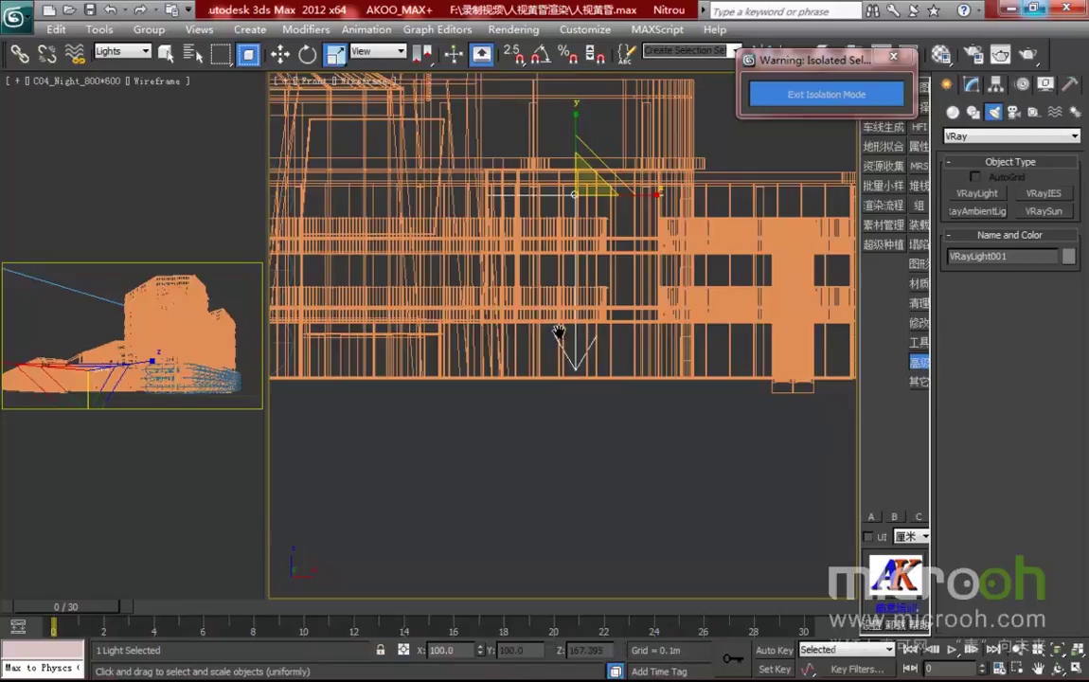
middle_click_drag(555, 322, 565, 389)
left_click(281, 54)
middle_click_drag(616, 346, 547, 356)
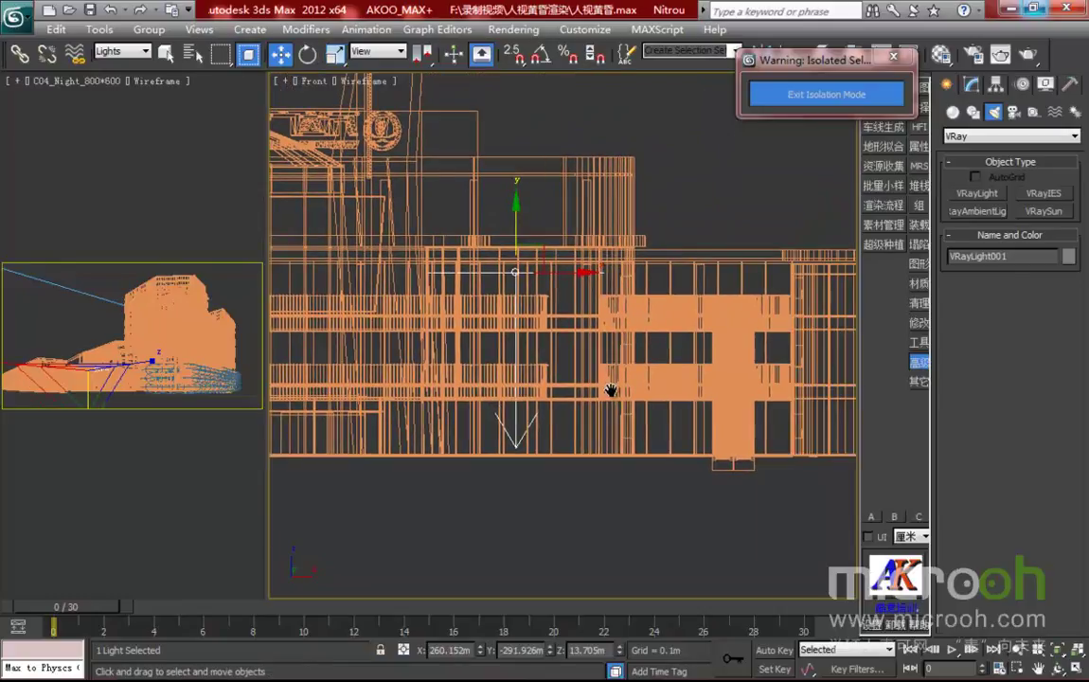
left_click(972, 87)
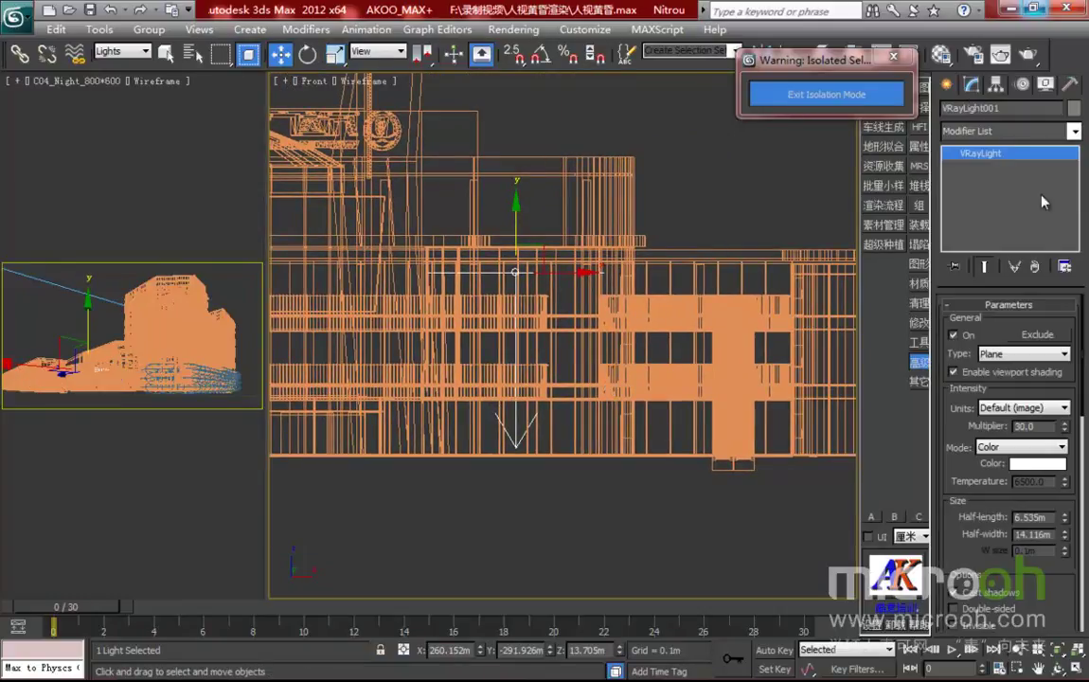
scroll(997, 391, "down", 1)
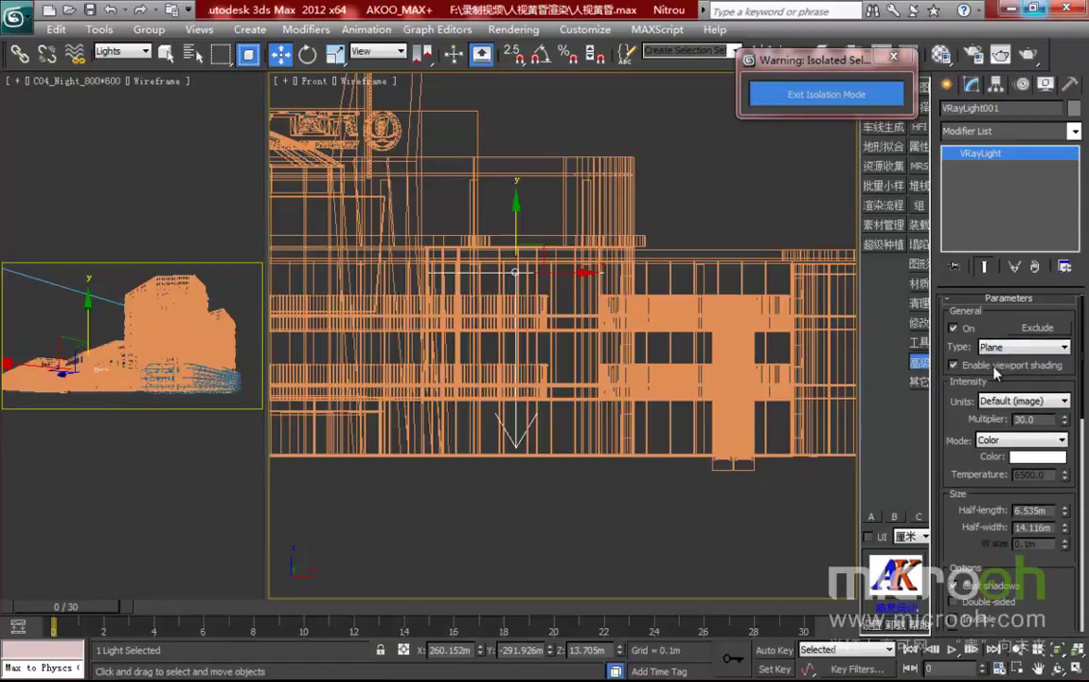
Try the Dome and Sphere types on the light and return it to Plane.
left_click(989, 346)
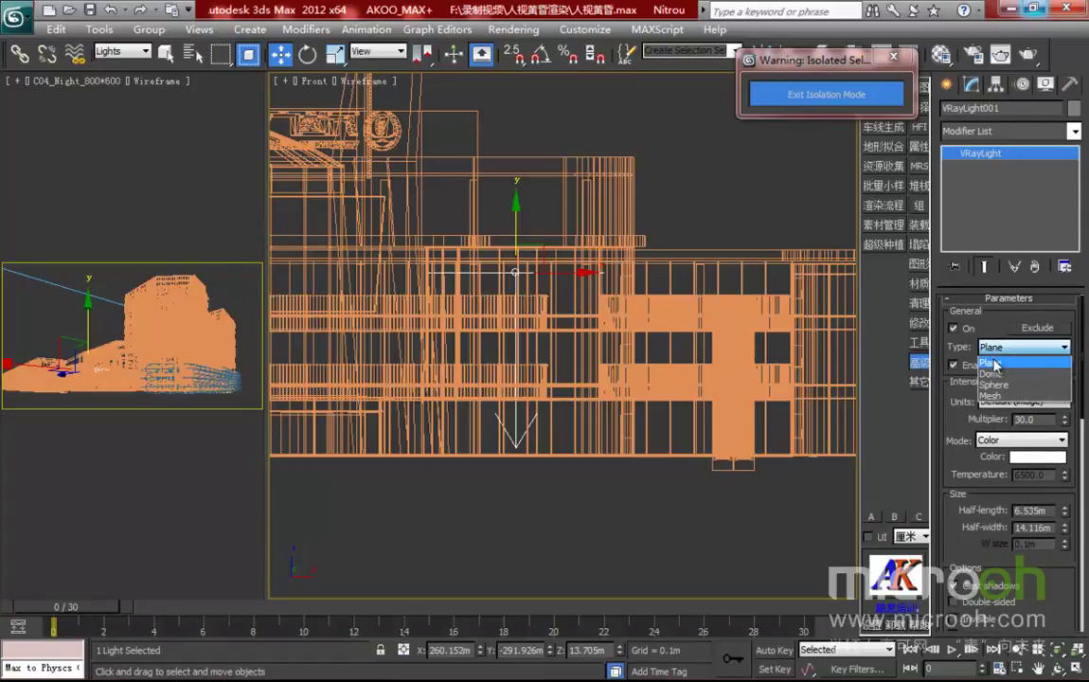
left_click(989, 372)
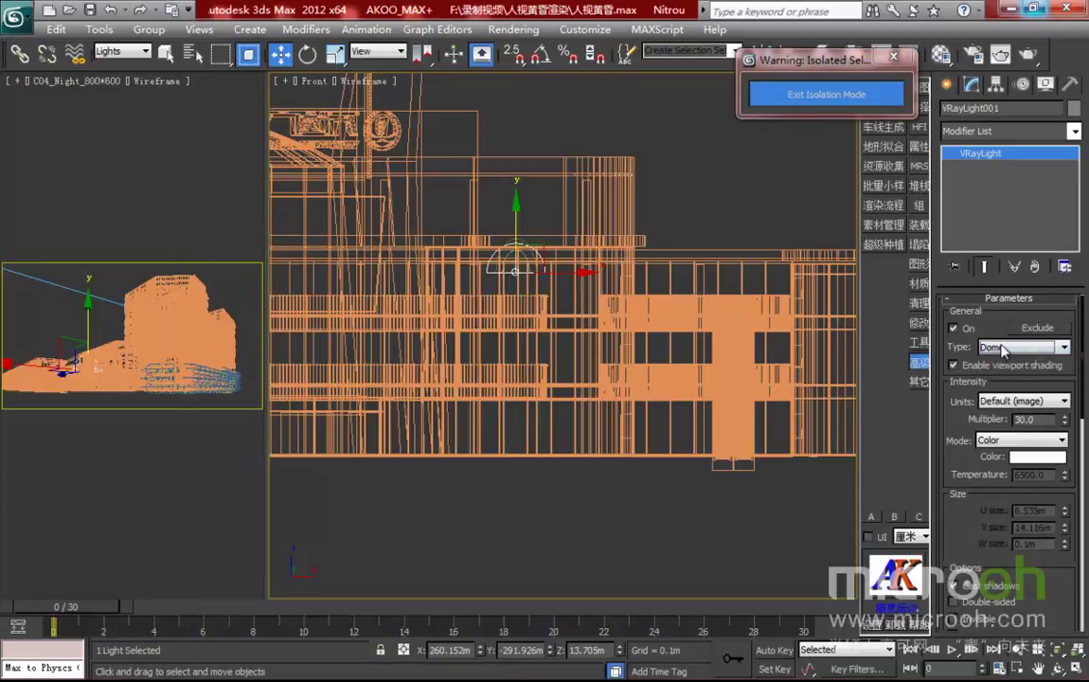
left_click(1007, 348)
left_click(1008, 384)
left_click(1010, 348)
left_click(1005, 364)
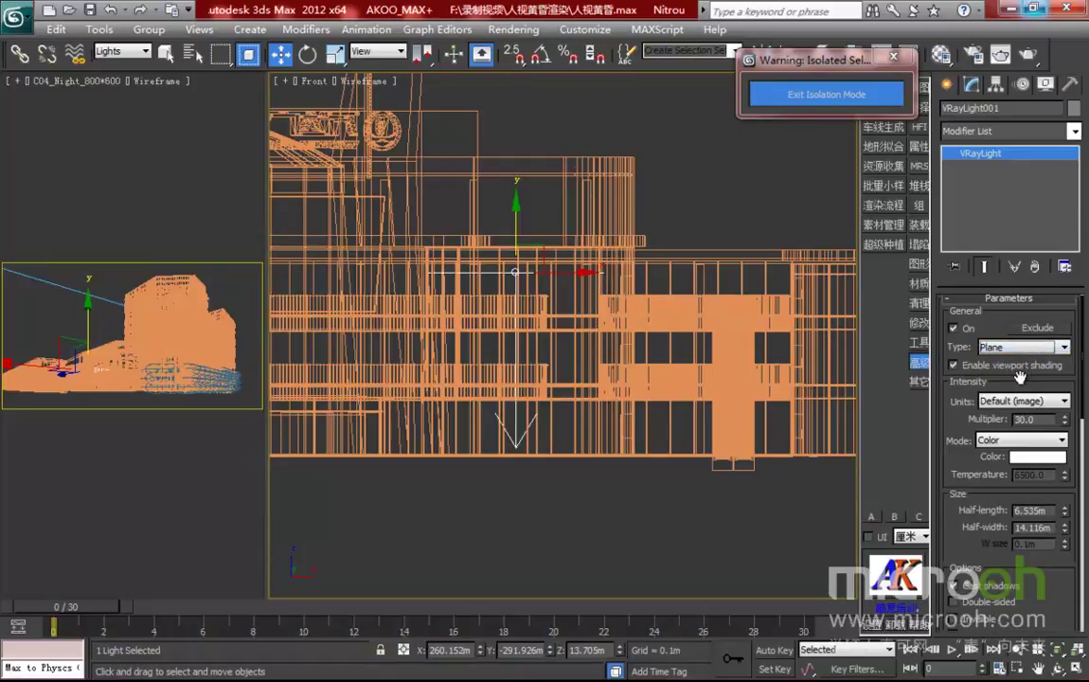
key("alt")
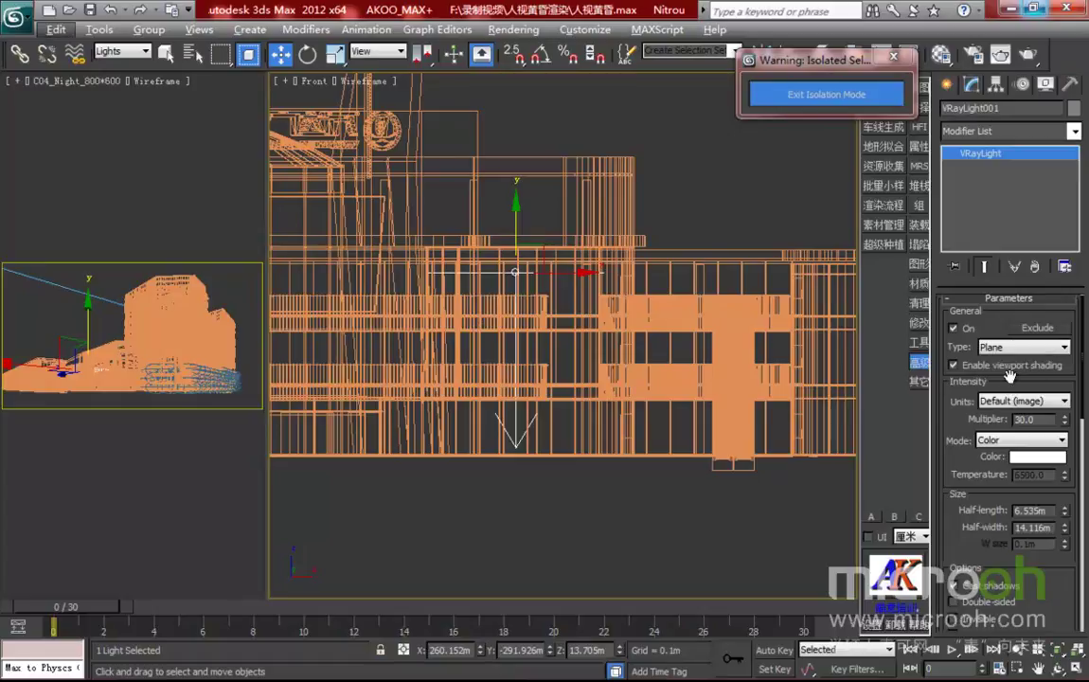
Set the plane light's intensity multiplier to 2.0.
scroll(961, 428, "down", 2)
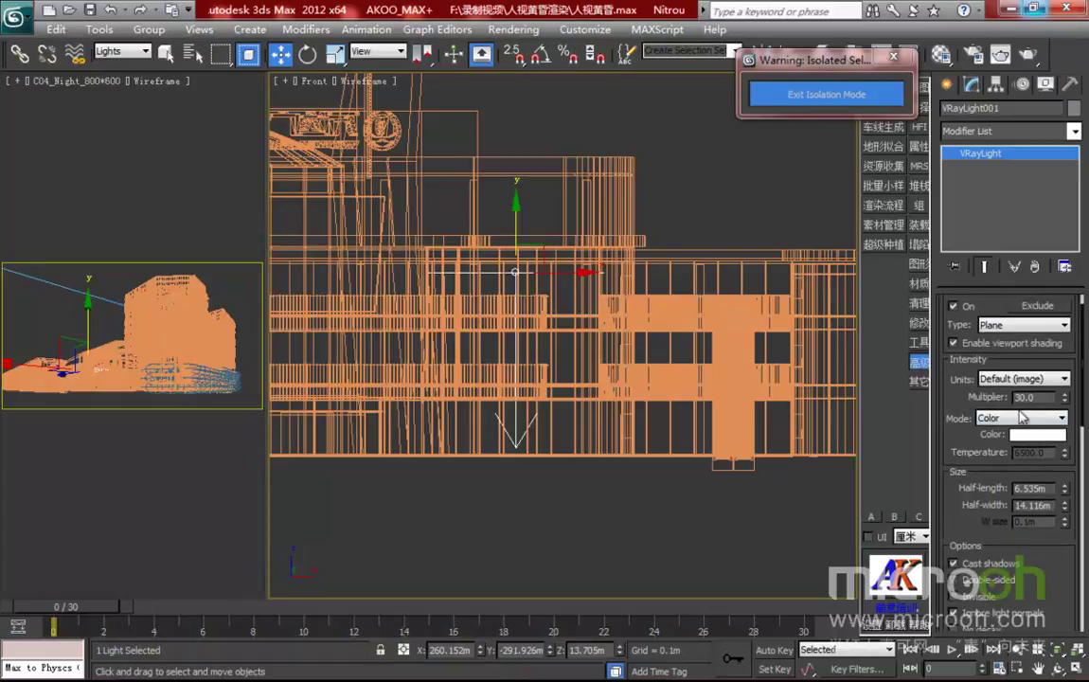
double_click(1044, 397)
left_click_drag(952, 399, 946, 392)
left_click_drag(1048, 389, 951, 375)
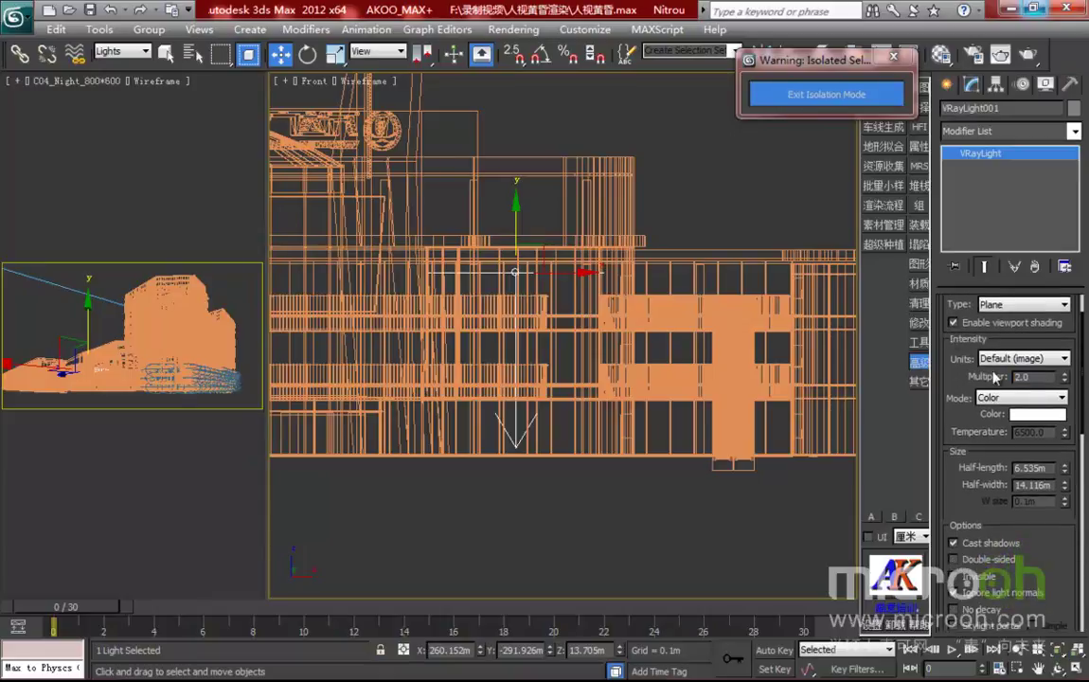
Change the plane light's color to a warm orange with RGB 255, 205, 97.
left_click(1038, 414)
left_click(354, 107)
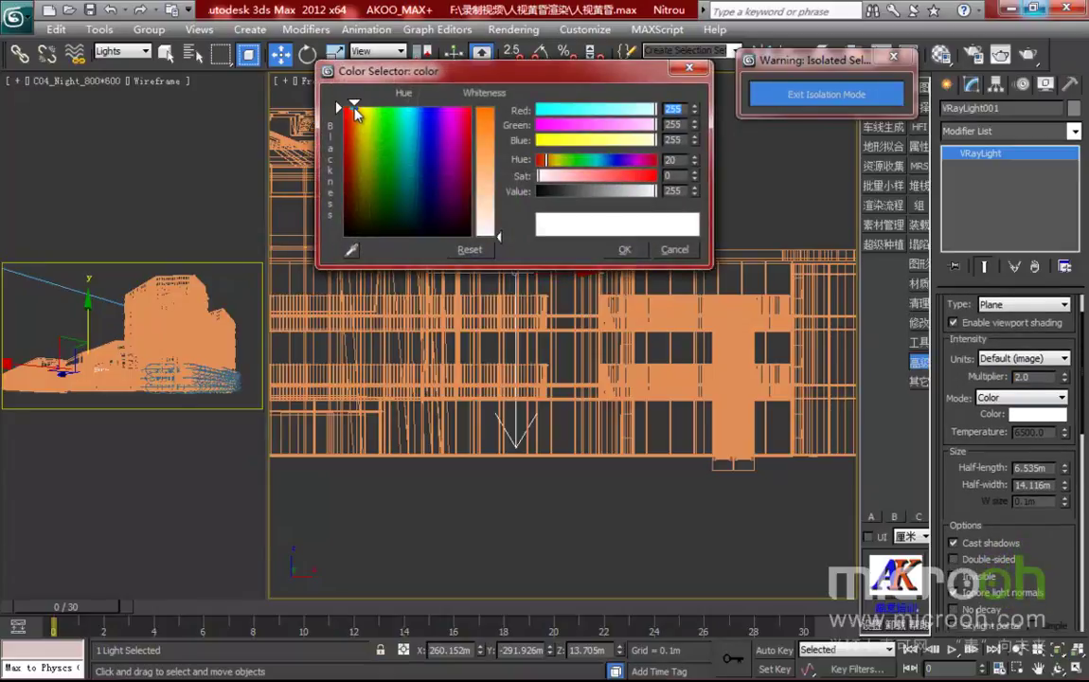
left_click(358, 106)
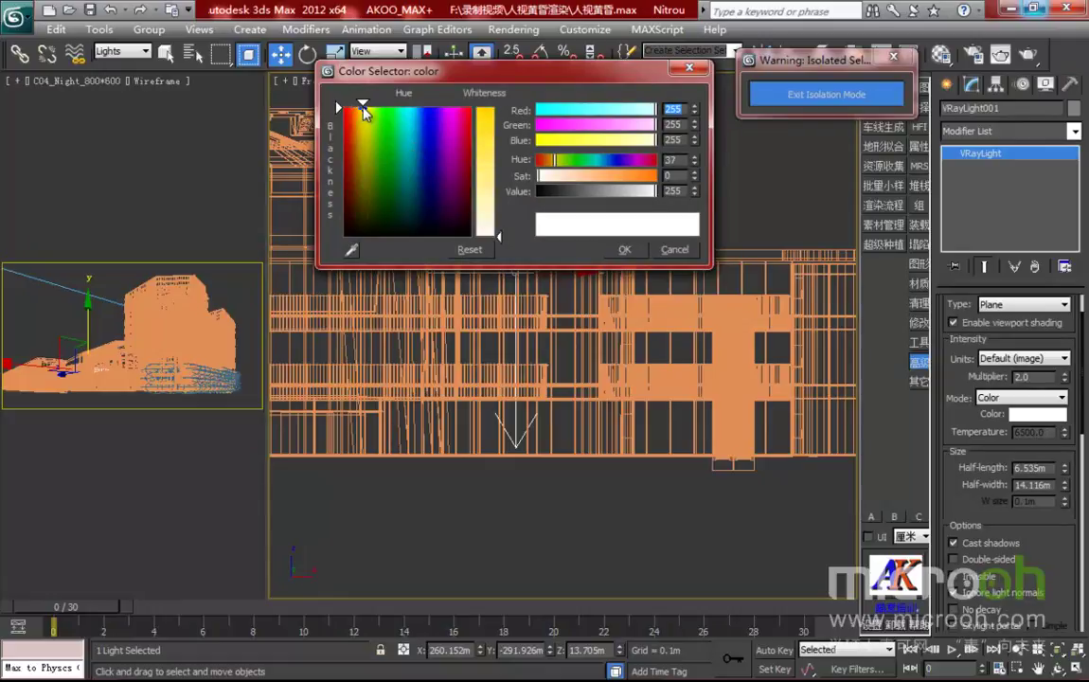
left_click(492, 159)
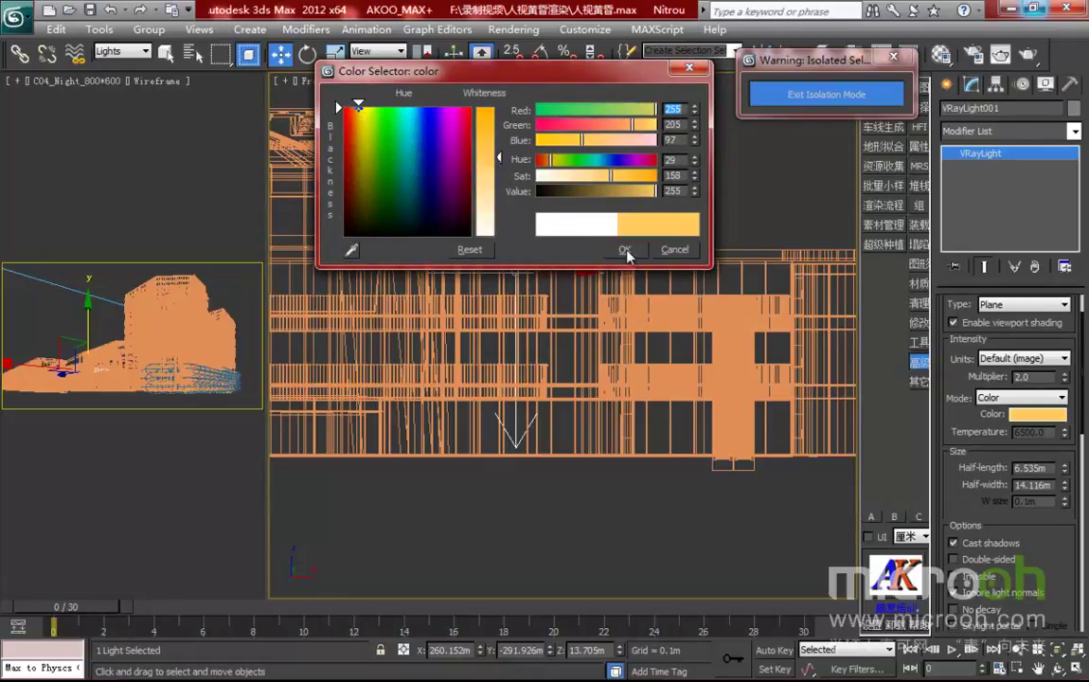
left_click(625, 250)
Make the plane light Invisible in its options, keeping Cast shadows and Ignore light normals enabled.
scroll(977, 473, "down", 2)
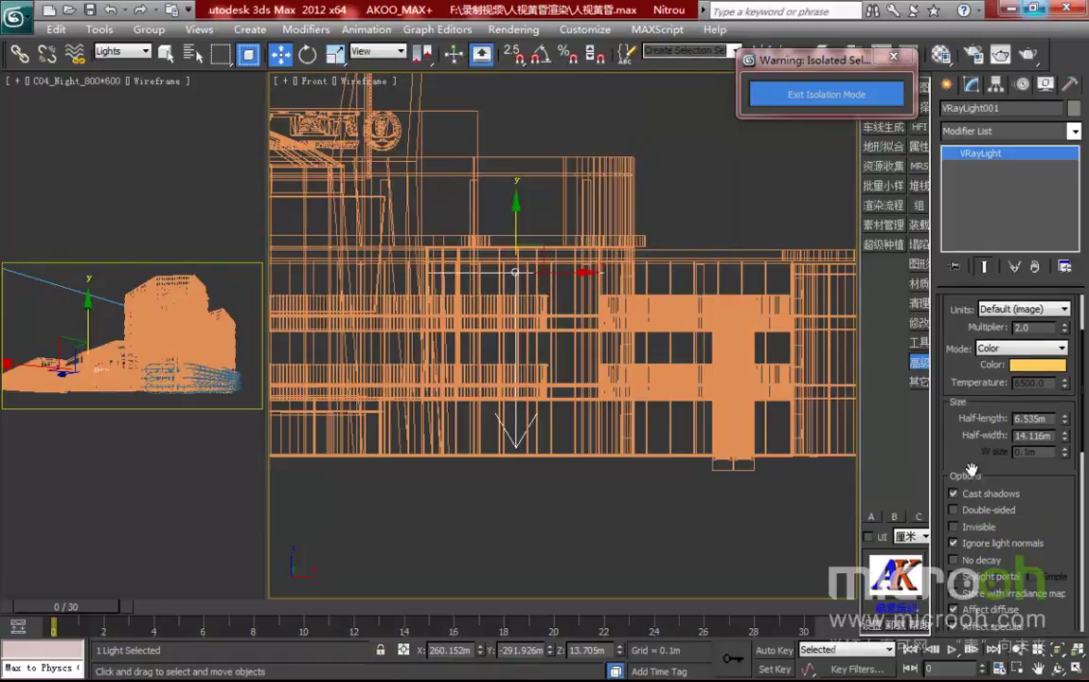
scroll(982, 408, "down", 3)
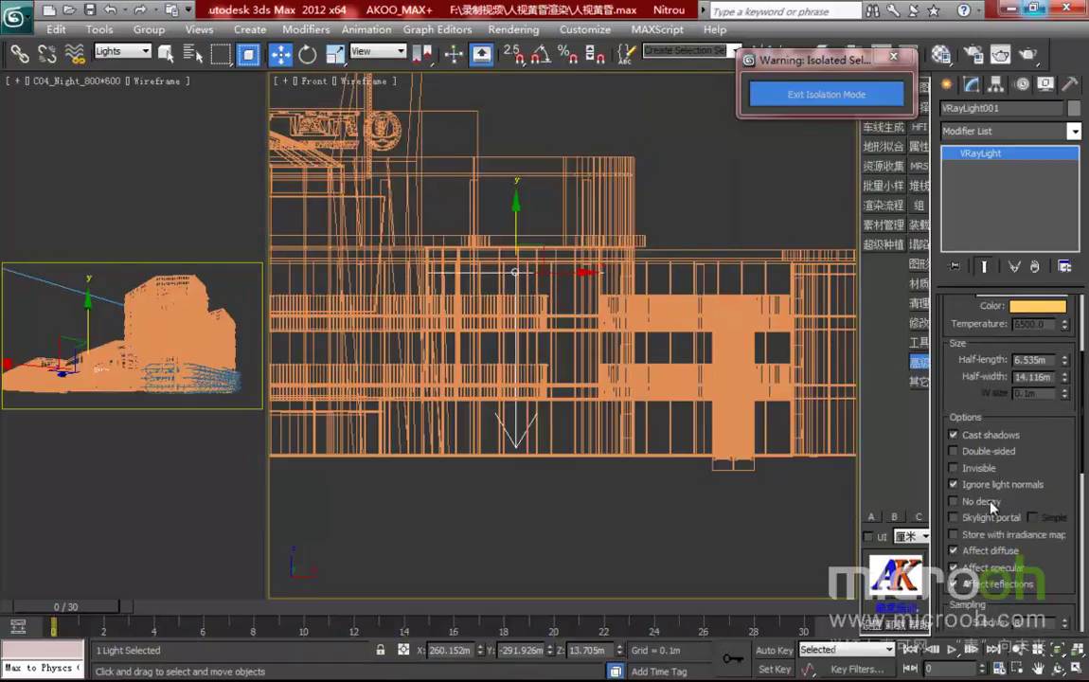
left_click(953, 434)
scroll(979, 376, "down", 2)
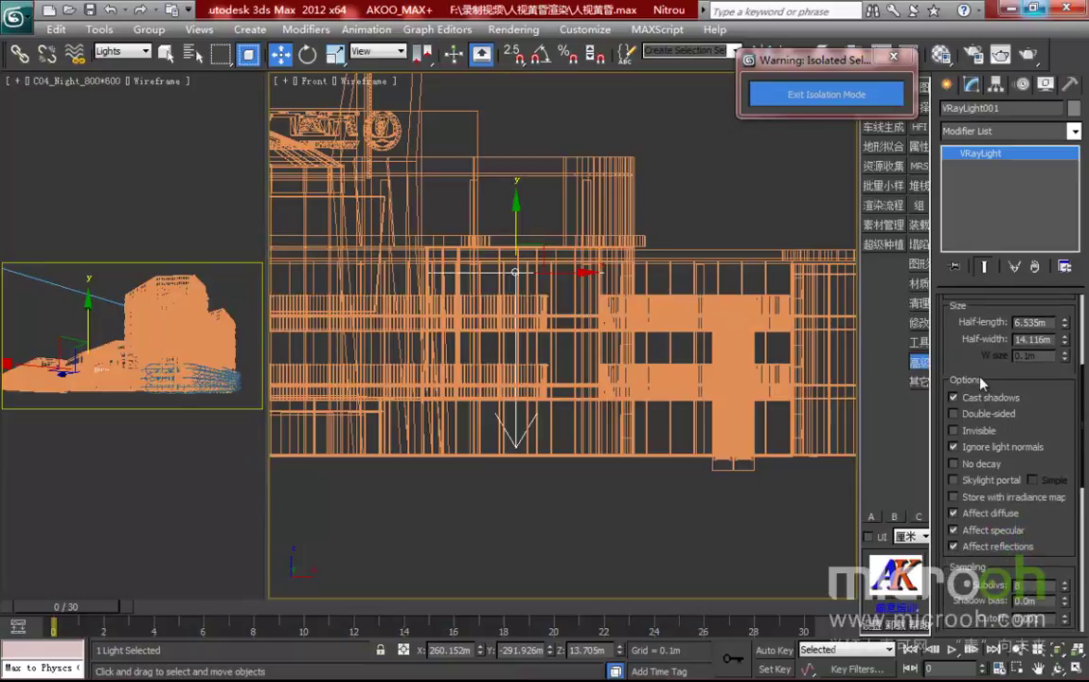
left_click(954, 446)
scroll(1030, 395, "down", 2)
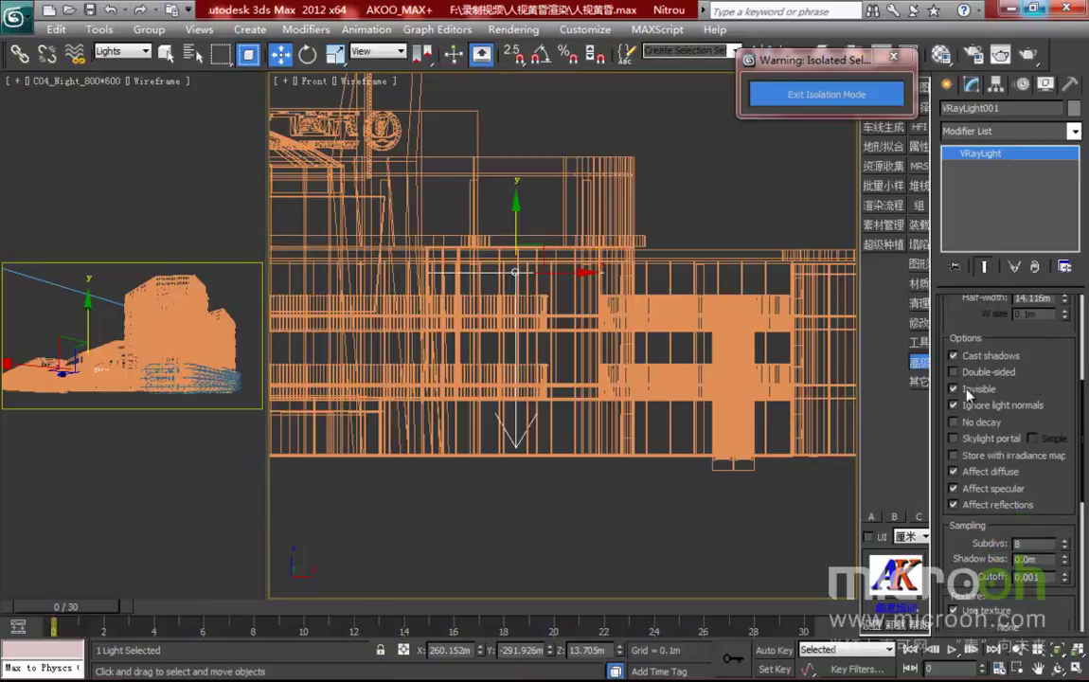
scroll(1041, 383, "down", 1)
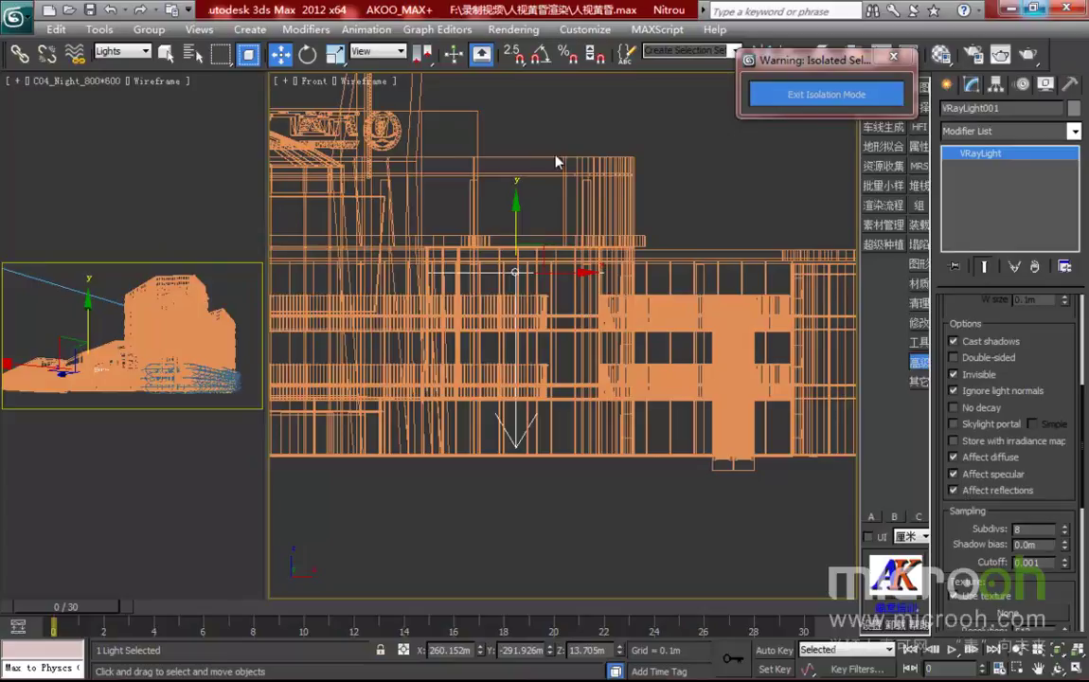
Test-render the C04_Night camera view limited to a region around the low podium wings and the entrance.
left_click(203, 139)
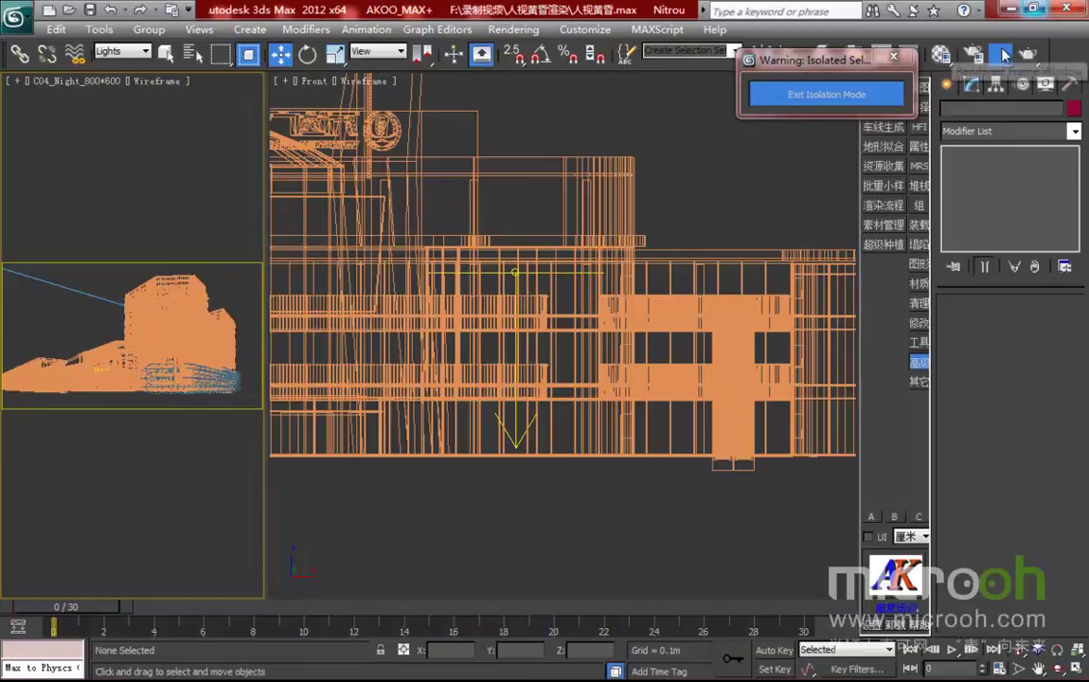
left_click(1000, 54)
left_click_drag(180, 57, 567, 54)
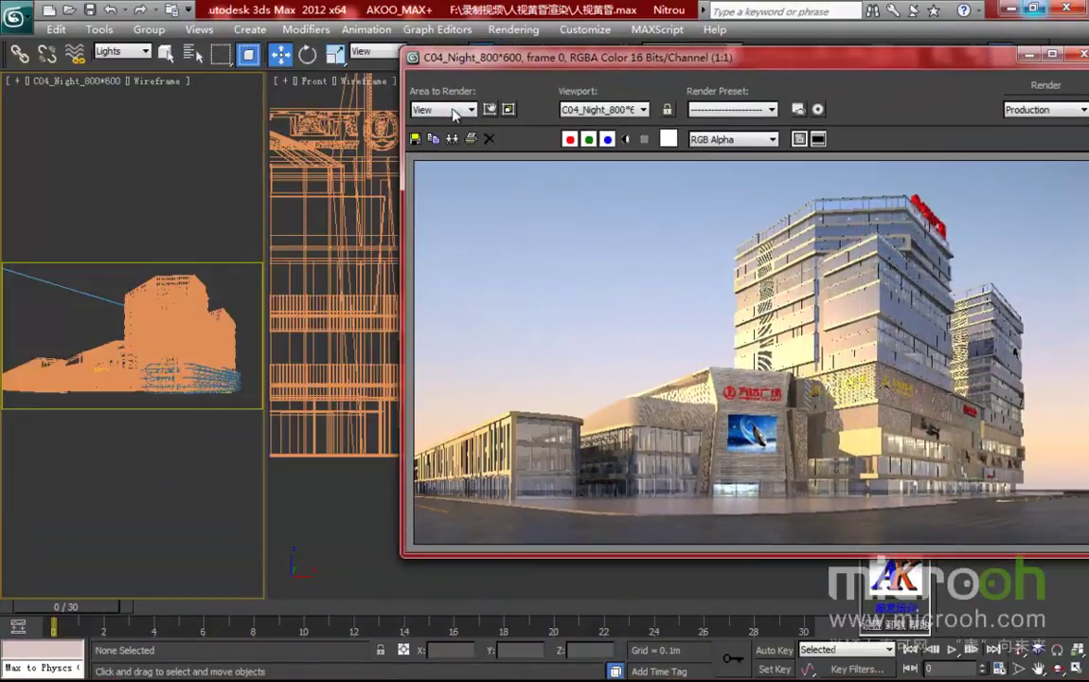
left_click(458, 110)
left_click(428, 143)
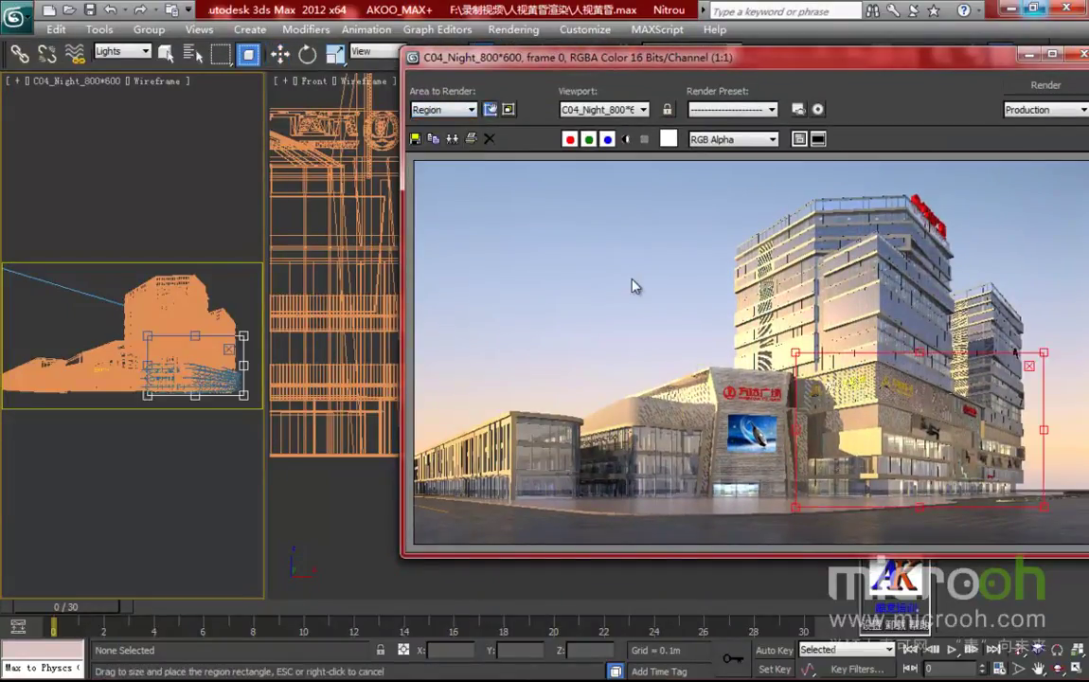
left_click_drag(915, 425, 609, 432)
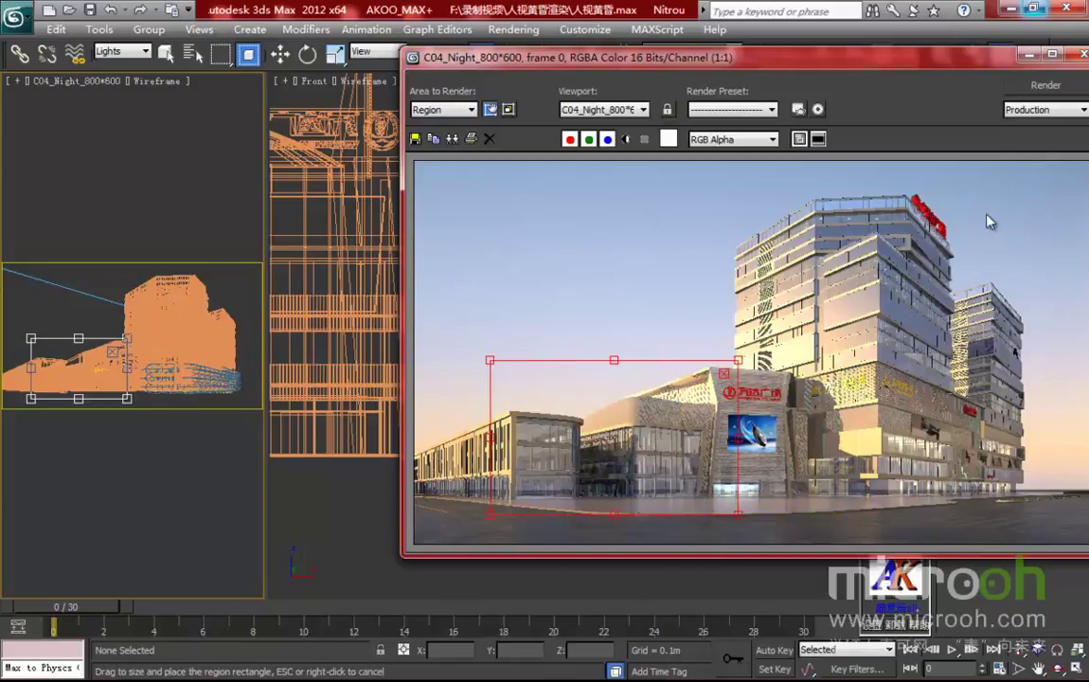
left_click(1041, 88)
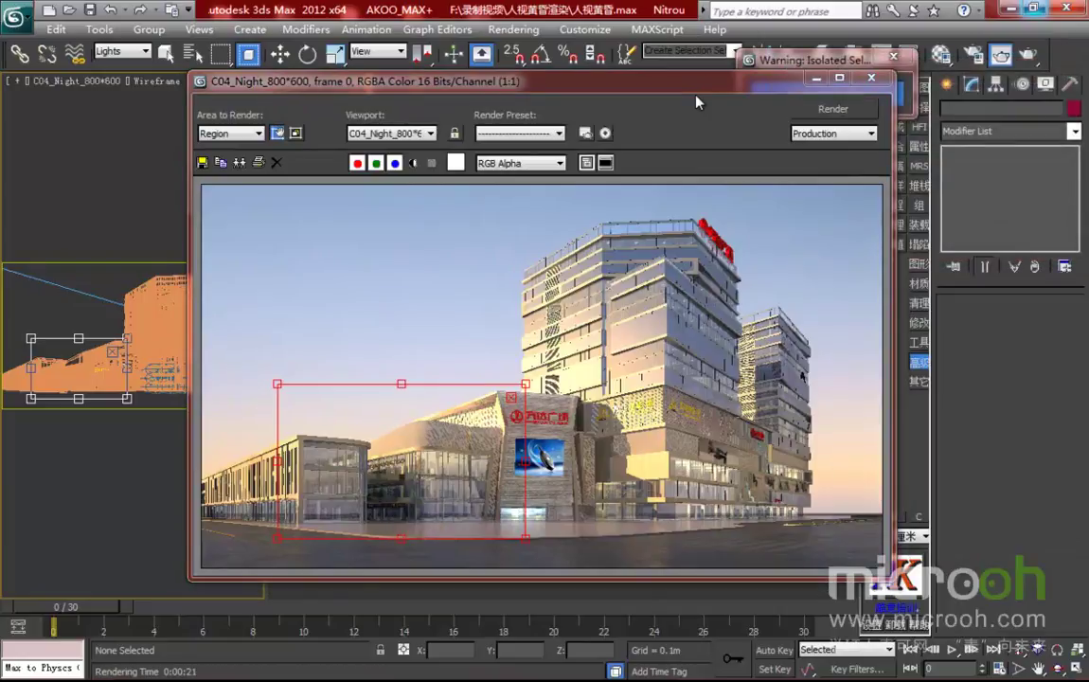
Return the render area to View and inspect the podium wing's interior lighting in the image before closing it.
left_click(251, 134)
left_click(213, 148)
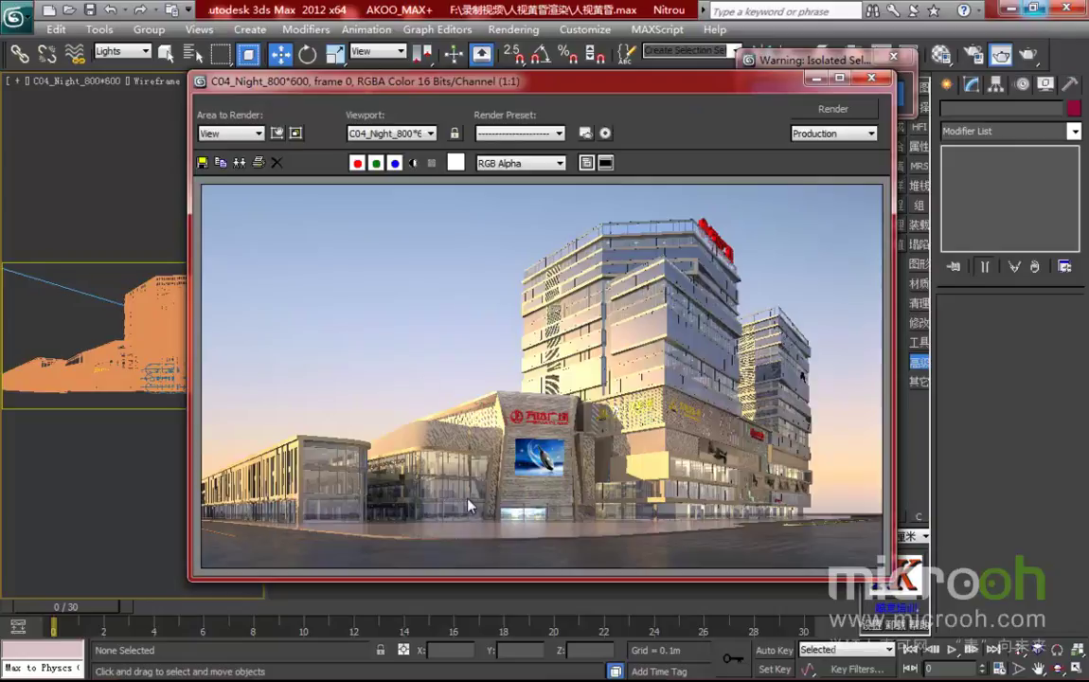
scroll(478, 492, "up", 2)
scroll(450, 442, "down", 3)
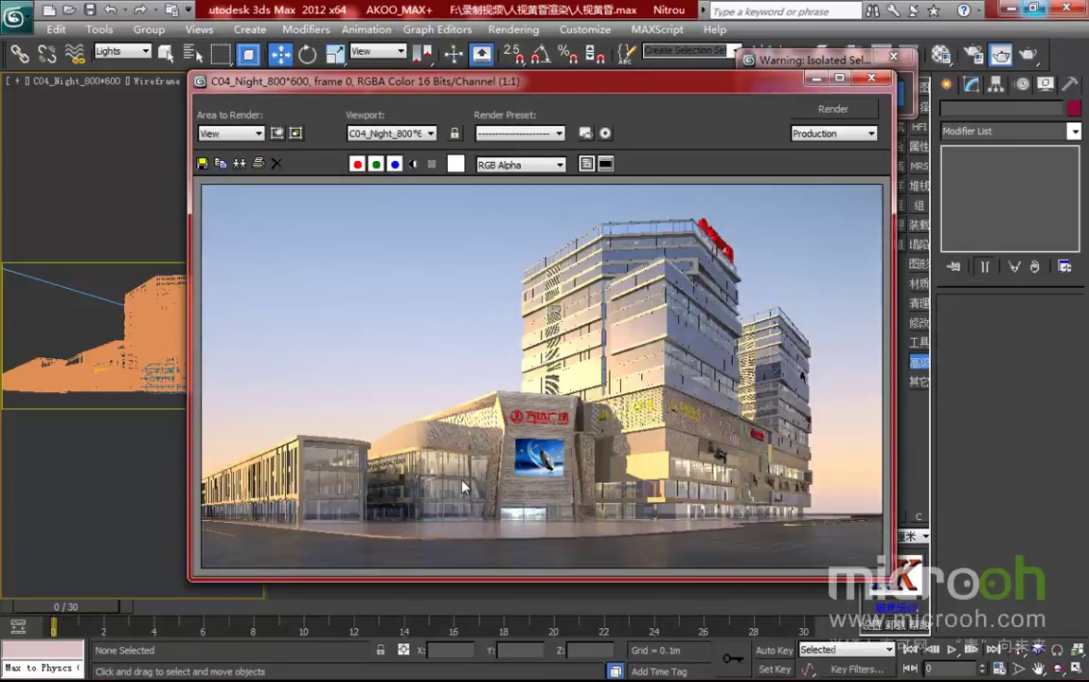
left_click(871, 77)
Scale the inner podium wing's plane light vertically to shorten its direction arrow, and instance it one level lower at Z 7.01 m.
middle_click_drag(635, 336, 668, 354)
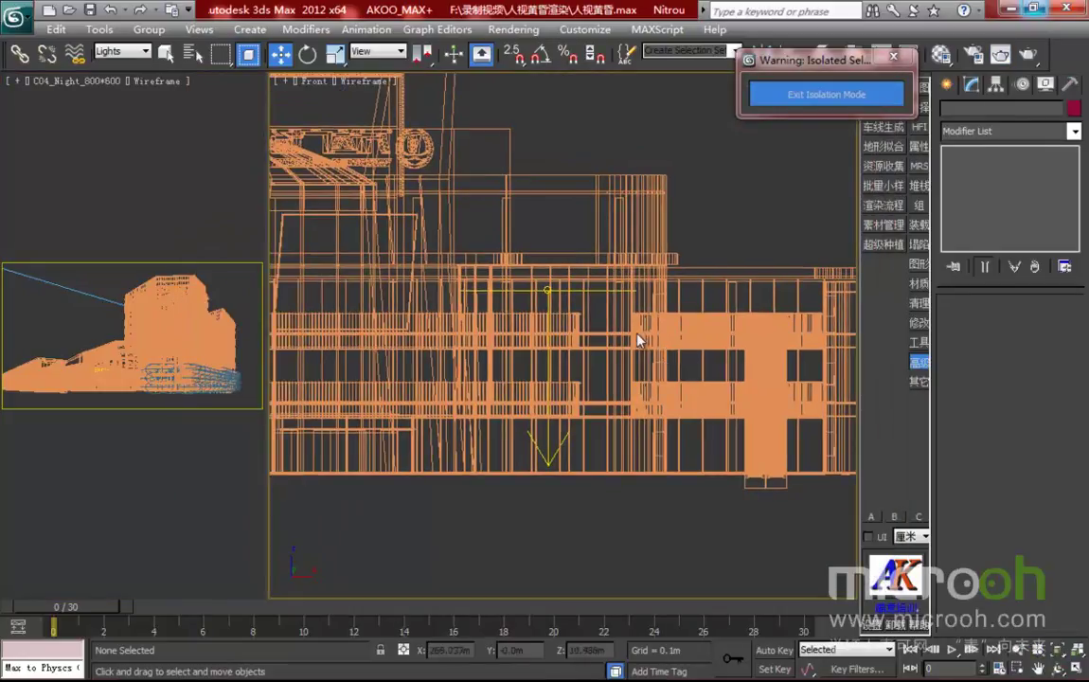
left_click(572, 288)
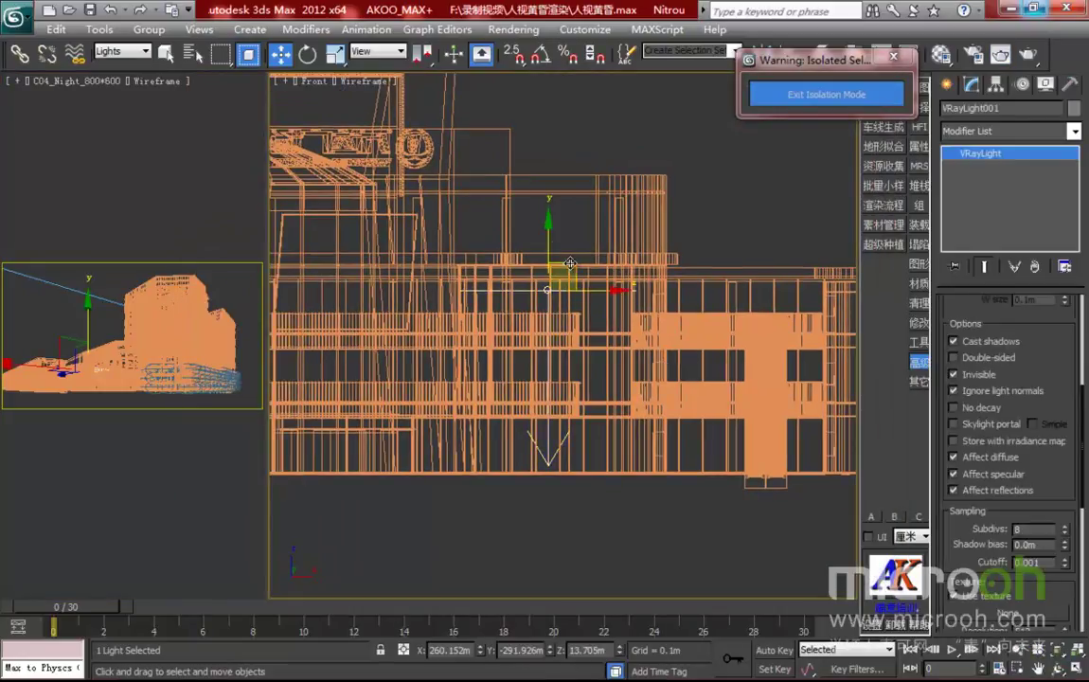
left_click(333, 54)
left_click_drag(548, 232, 553, 334)
key("w")
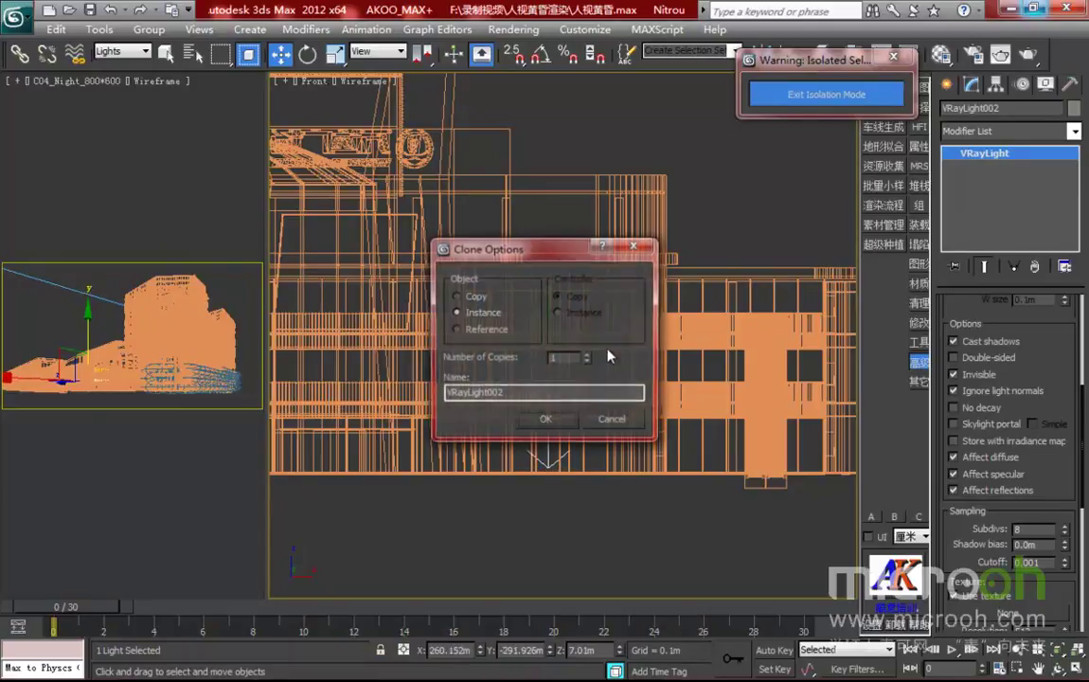
left_click(547, 419)
middle_click_drag(634, 248, 591, 238)
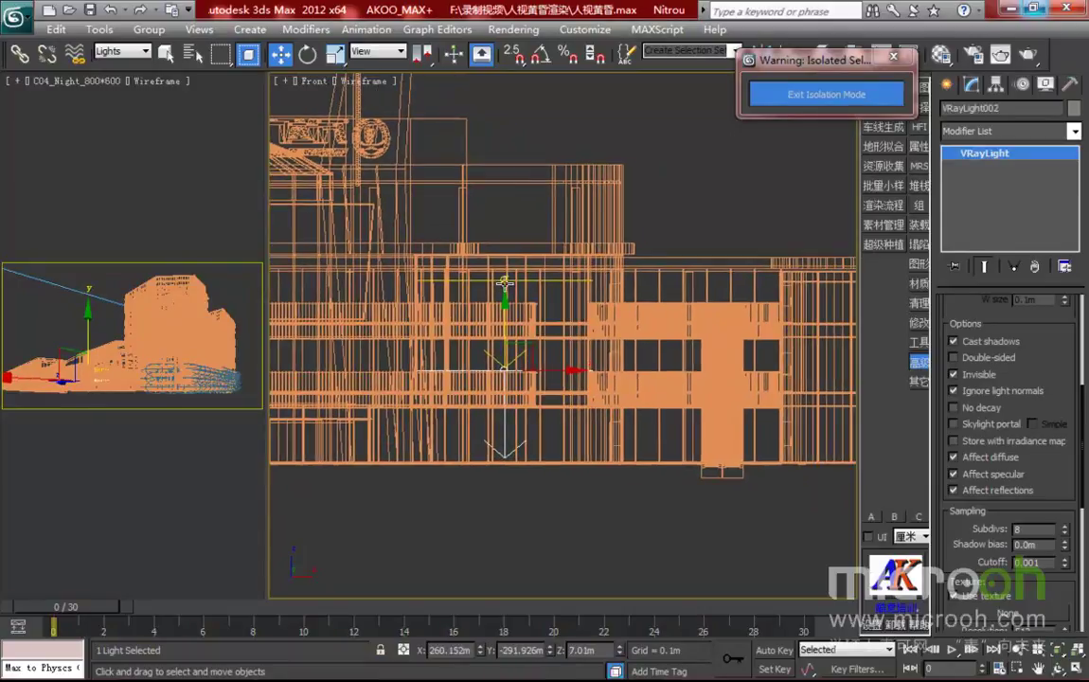
left_click(229, 158)
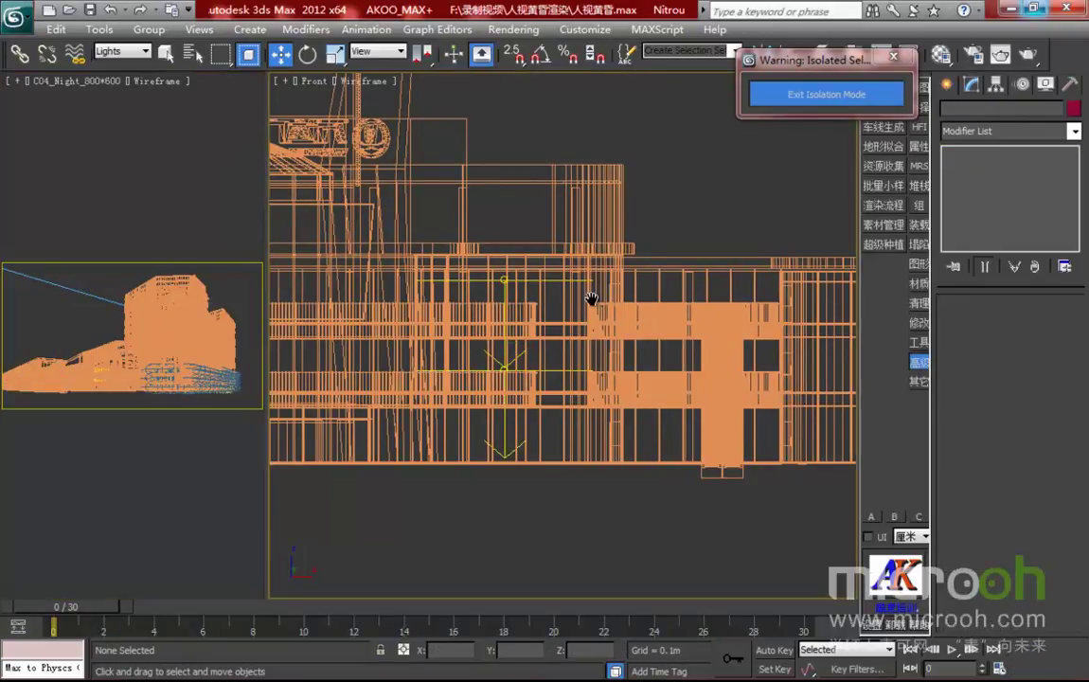
Draw a VRayLight plane in the Top view over the outer podium wing's front end, about 5 m half-length by 16 m half-width.
middle_click(592, 303)
key("t")
key("z")
scroll(538, 227, "up", 6)
middle_click_drag(530, 294, 748, 594)
middle_click_drag(406, 185, 600, 522)
scroll(553, 350, "up", 1)
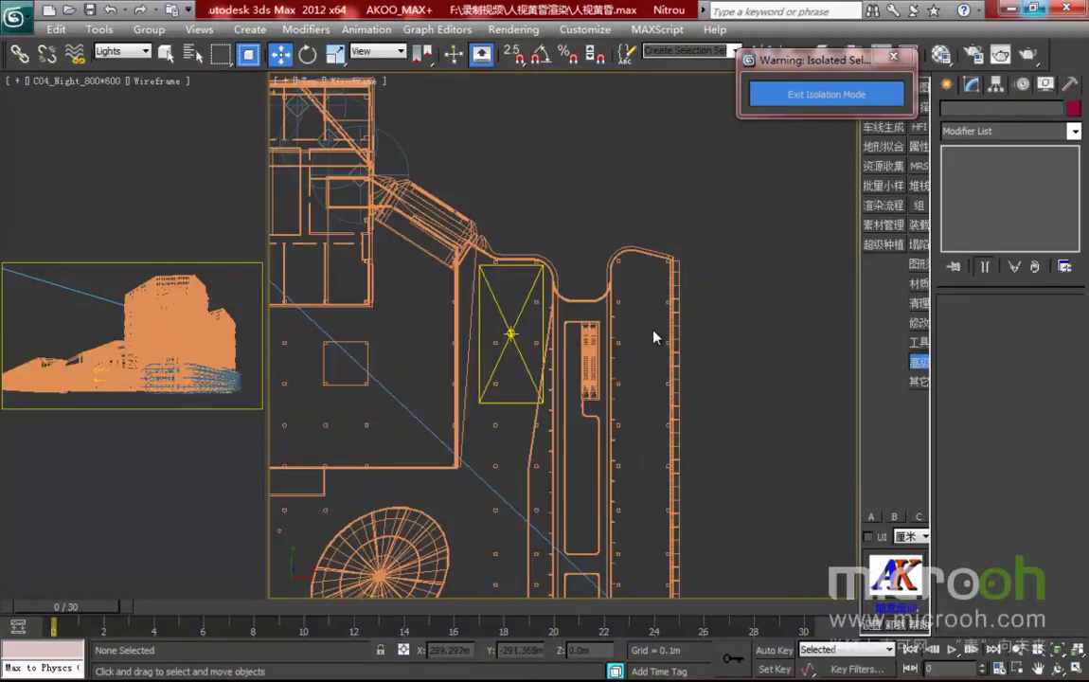
scroll(612, 300, "up", 1)
scroll(608, 282, "up", 2)
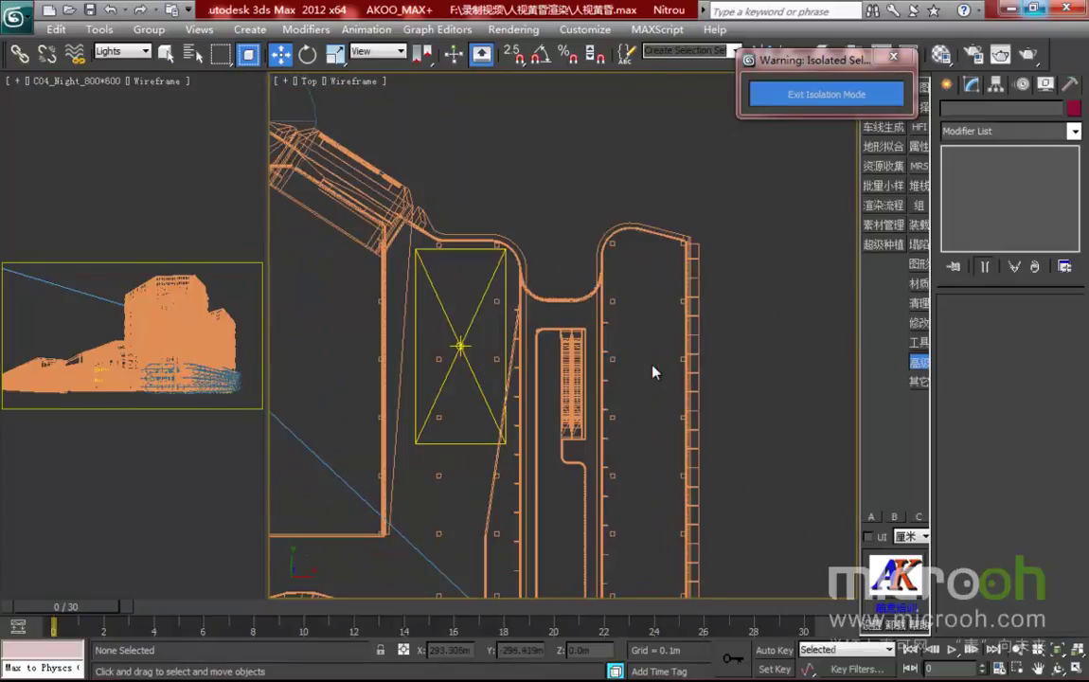
left_click(946, 85)
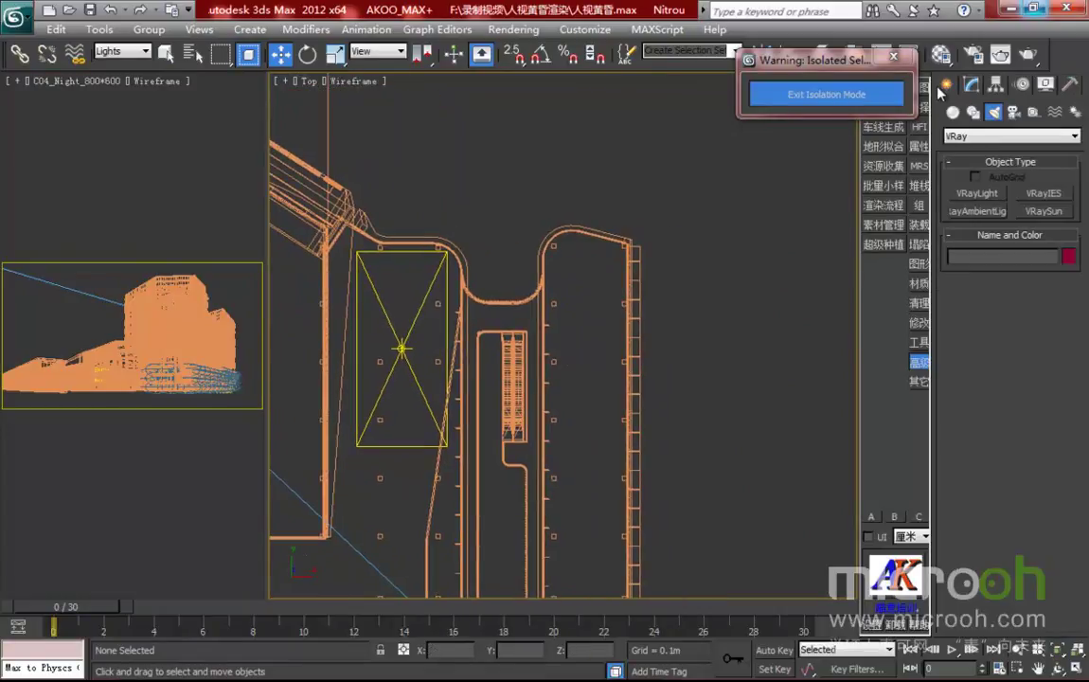
left_click(976, 193)
left_click_drag(553, 244, 621, 465)
Raise the new plane light to just below the outer wing's roof in the Front view and shorten its arrow by scaling vertically.
middle_click_drag(631, 336, 650, 343)
key("f")
key("z")
scroll(561, 303, "down", 3)
middle_click_drag(560, 267, 559, 447)
scroll(576, 423, "down", 1)
key("w")
scroll(576, 422, "up", 5)
middle_click_drag(592, 417, 589, 434)
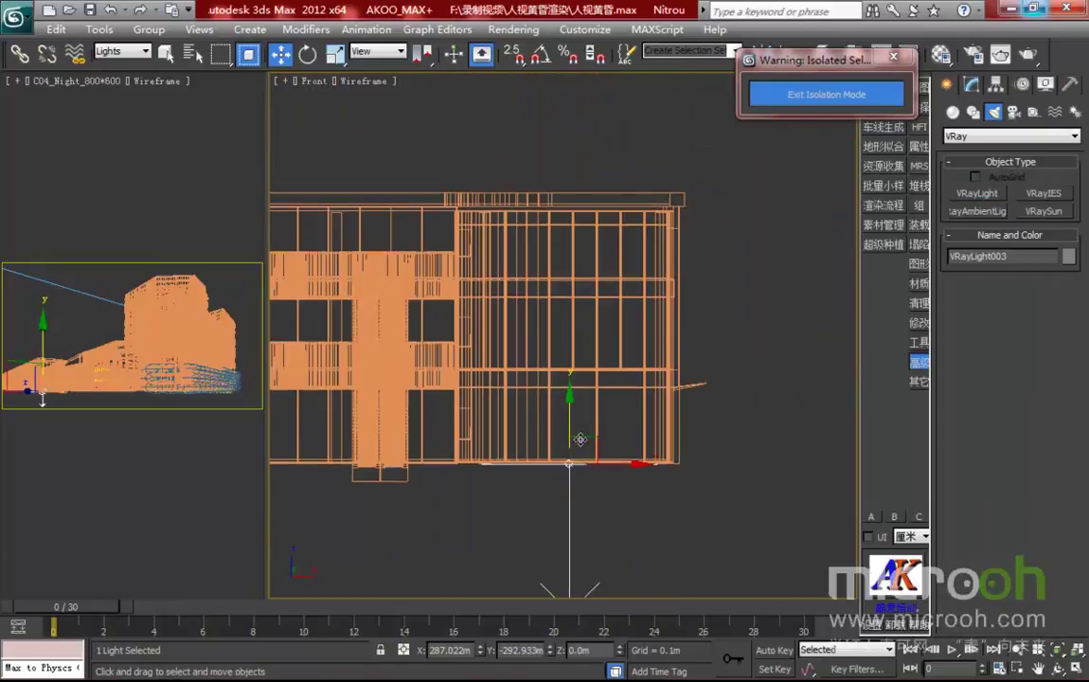
left_click_drag(571, 421, 579, 180)
key("r")
left_click_drag(571, 134, 572, 163)
key("w")
middle_click_drag(548, 180, 549, 209)
Instance the outer wing's plane light downward to Z 7.285 m and review the copy's intensity, size and option parameters.
left_click_drag(565, 194, 561, 426, "shift")
left_click(546, 420)
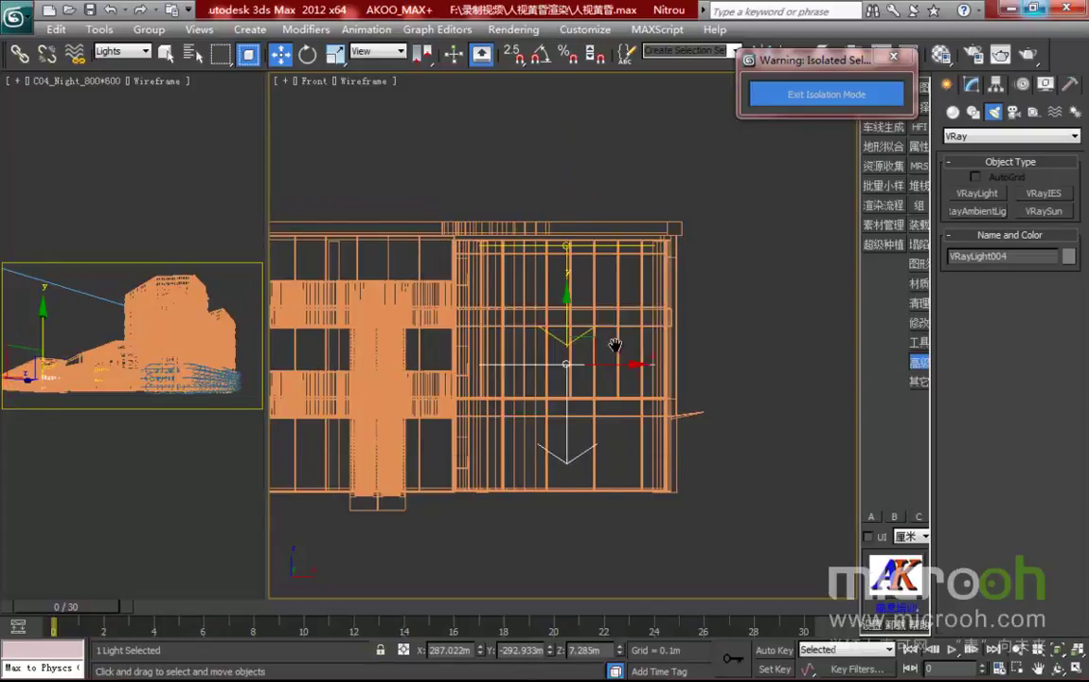
middle_click_drag(560, 424, 505, 410)
left_click(970, 84)
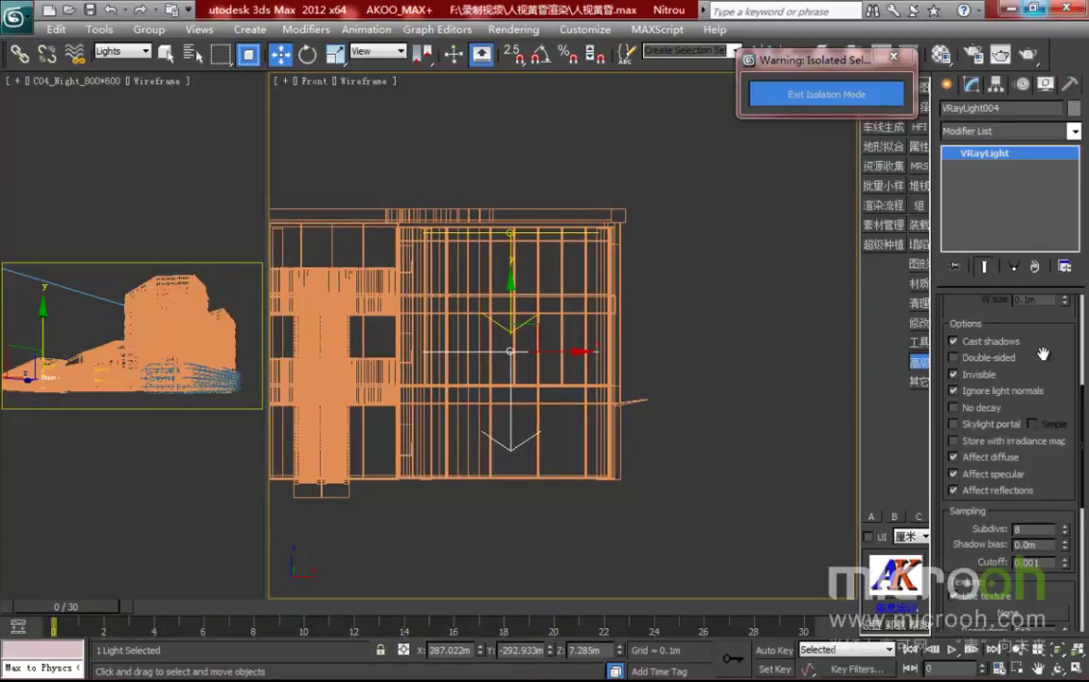
scroll(1043, 355, "up", 5)
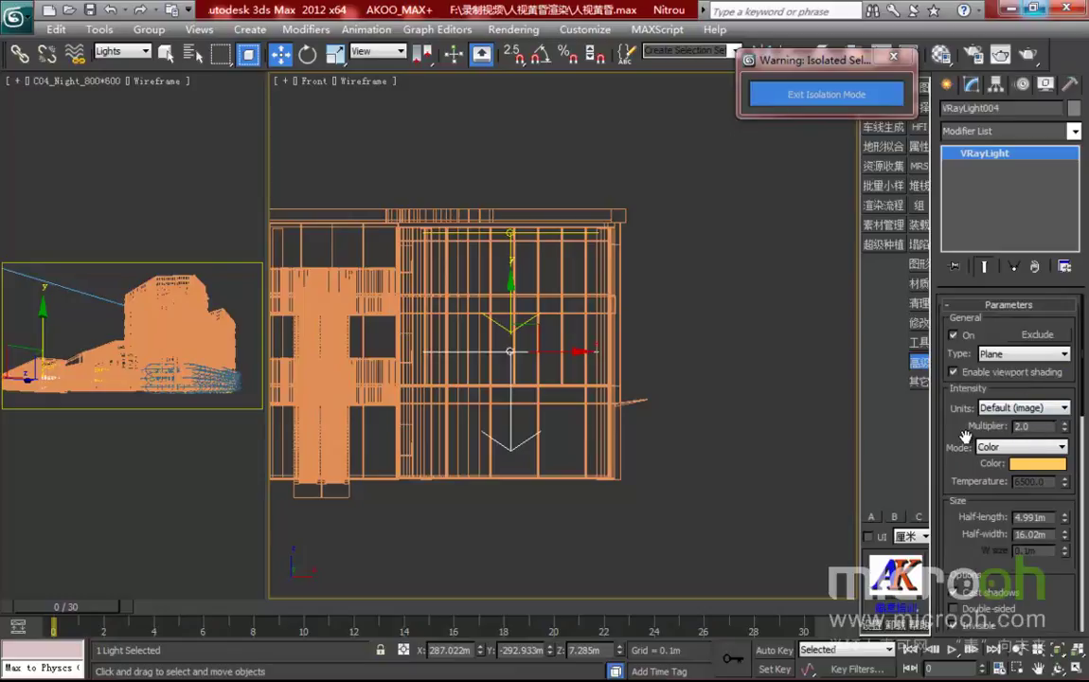
scroll(965, 436, "down", 1)
left_click_drag(976, 481, 1002, 376)
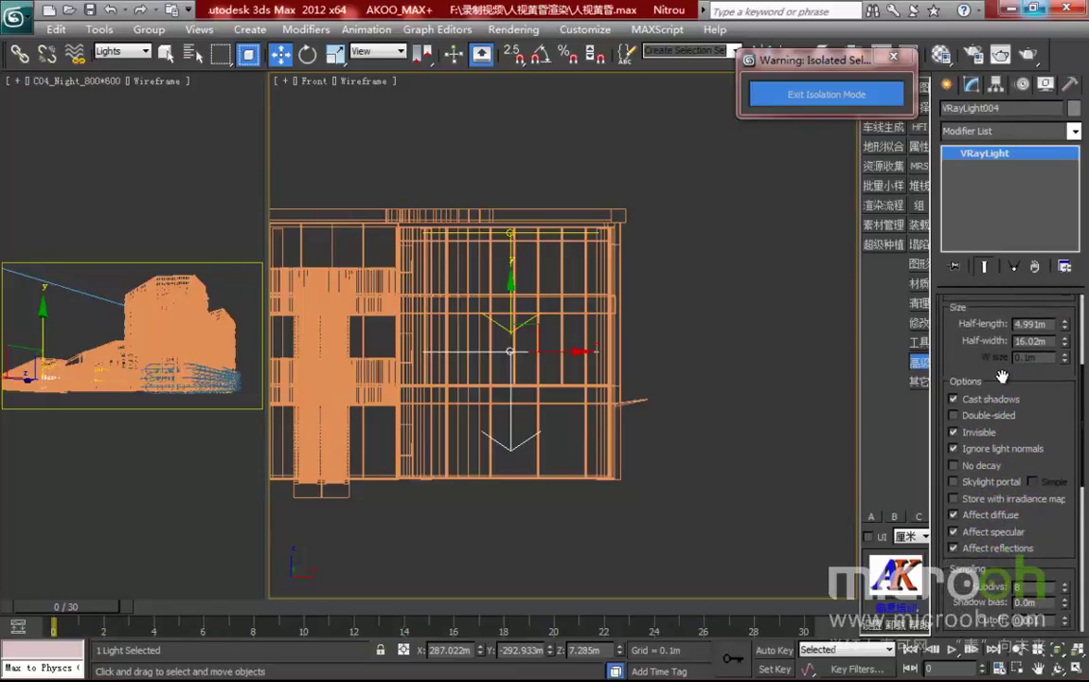
Test-render the C04_Night camera view limited to a region around both podium wings up to the entrance tower.
left_click(224, 237)
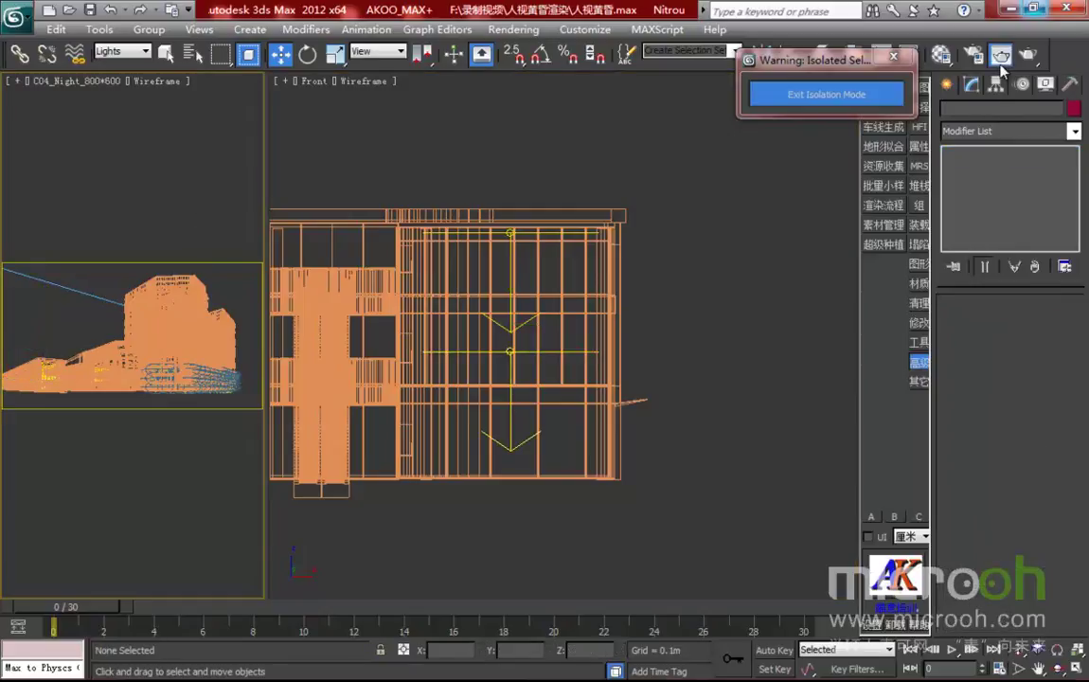
left_click(1000, 54)
left_click(232, 134)
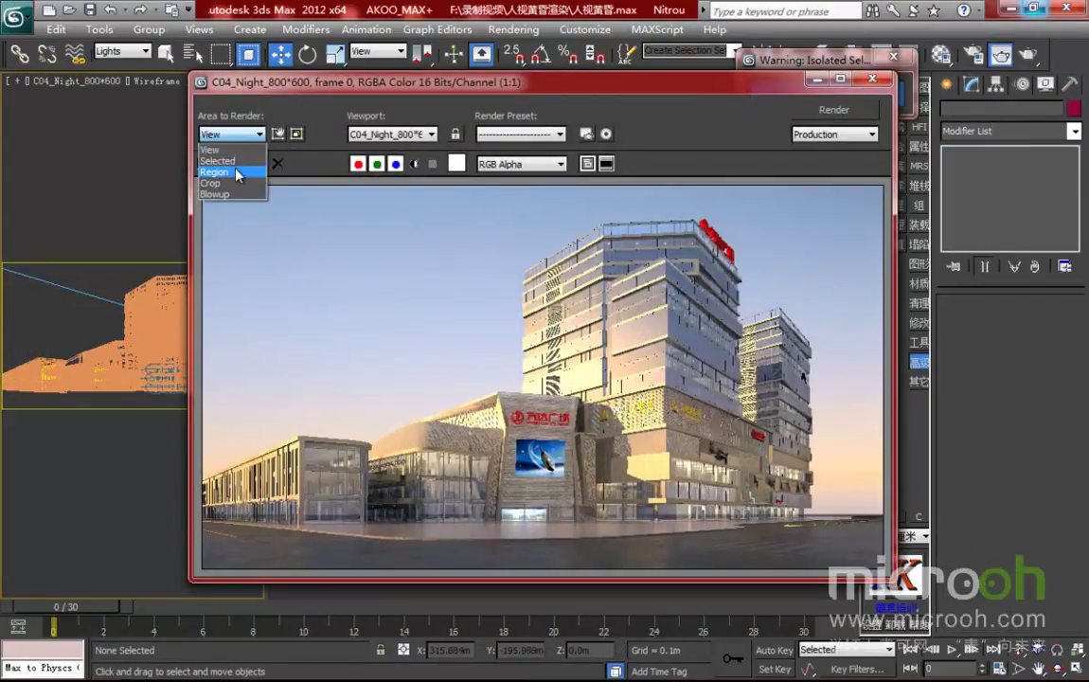
left_click(220, 165)
left_click_drag(402, 449, 296, 449)
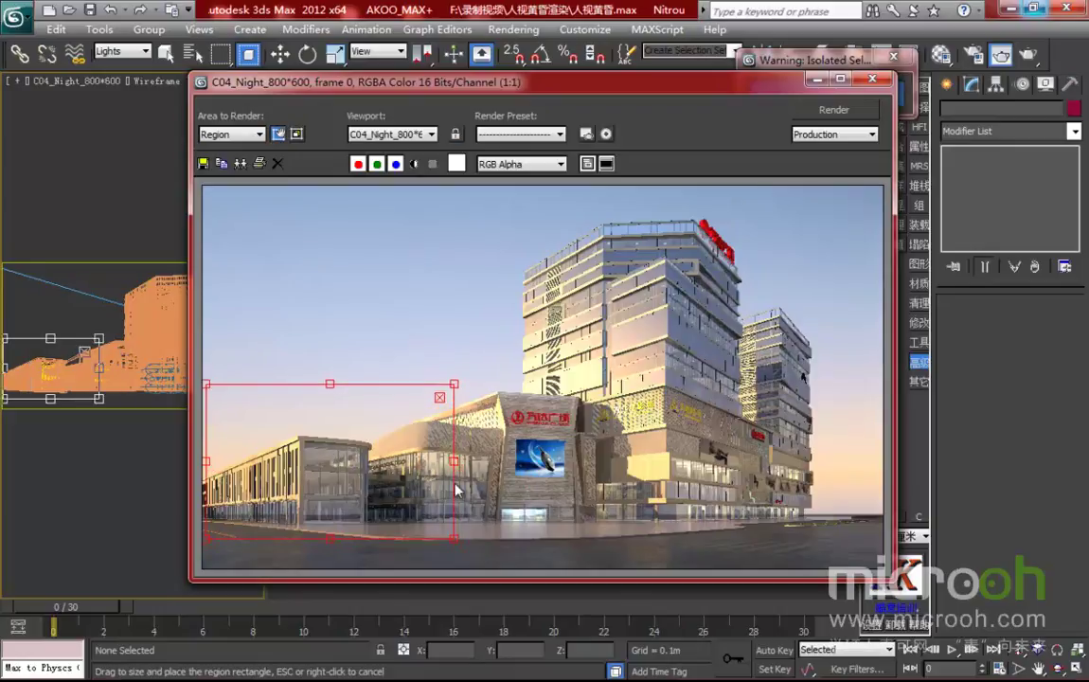
left_click_drag(418, 427, 504, 461)
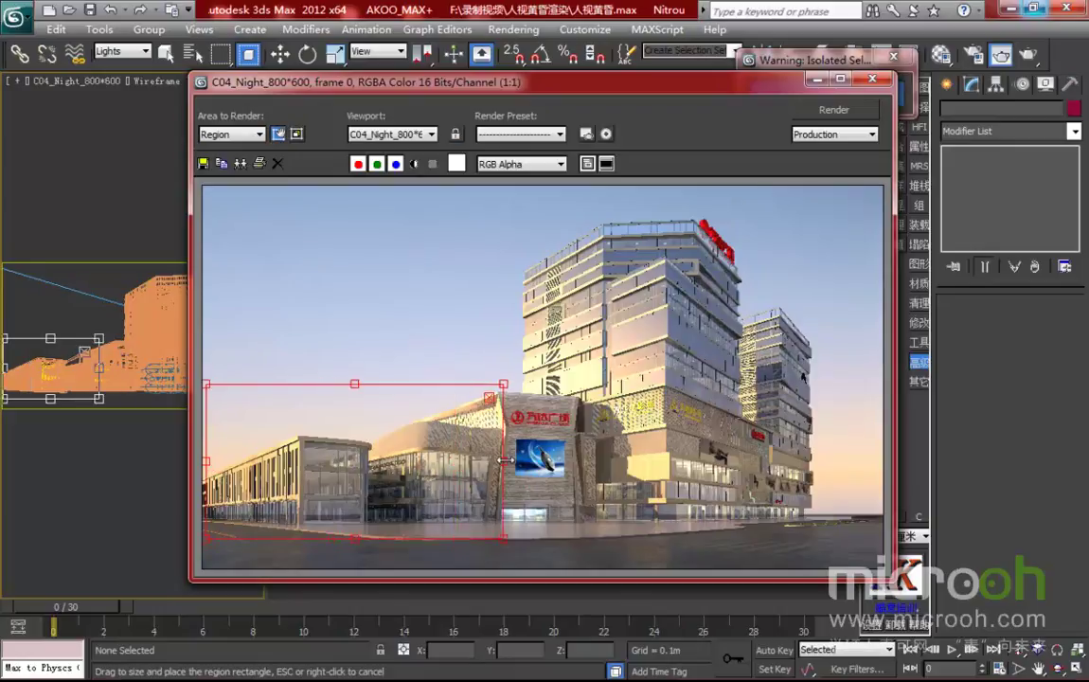
left_click(834, 110)
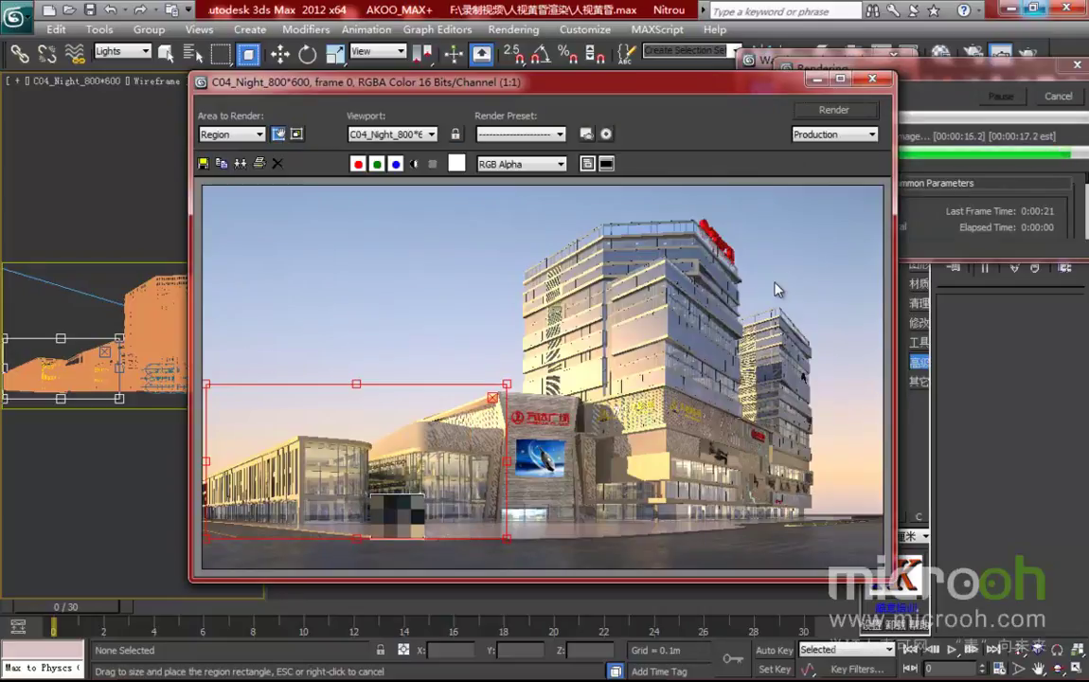
Return the render area to View and examine the wings, entrance and lower floors up close in the rendered image before closing it.
left_click(231, 134)
left_click(220, 149)
scroll(450, 497, "up", 2)
middle_click_drag(470, 452, 546, 356)
scroll(547, 356, "down", 1)
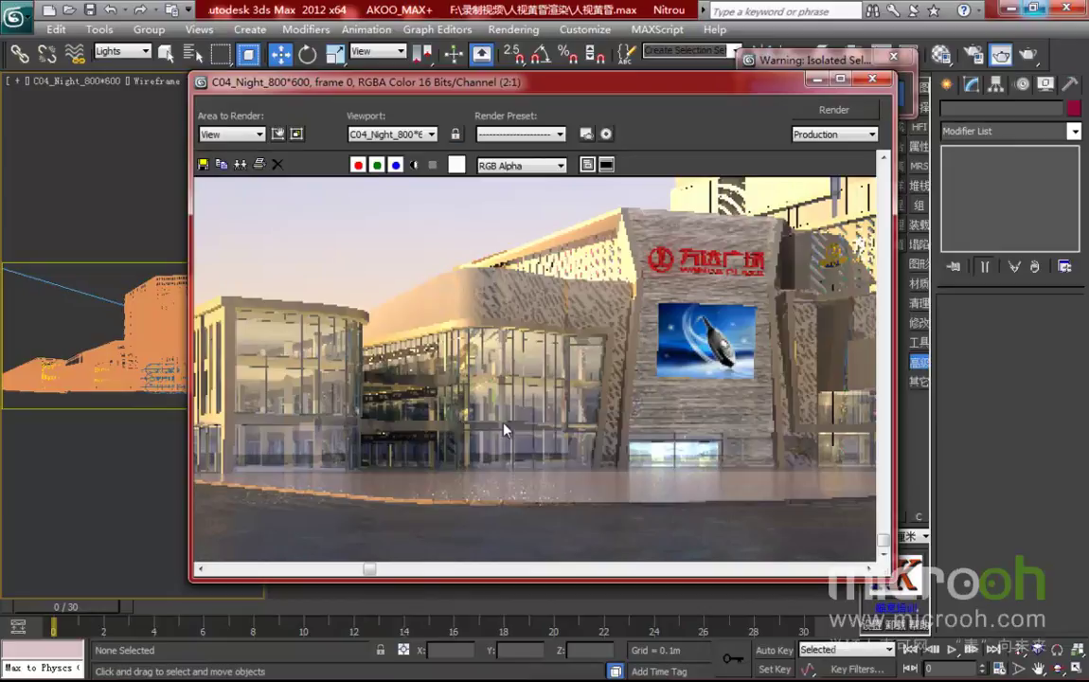
scroll(455, 417, "down", 1)
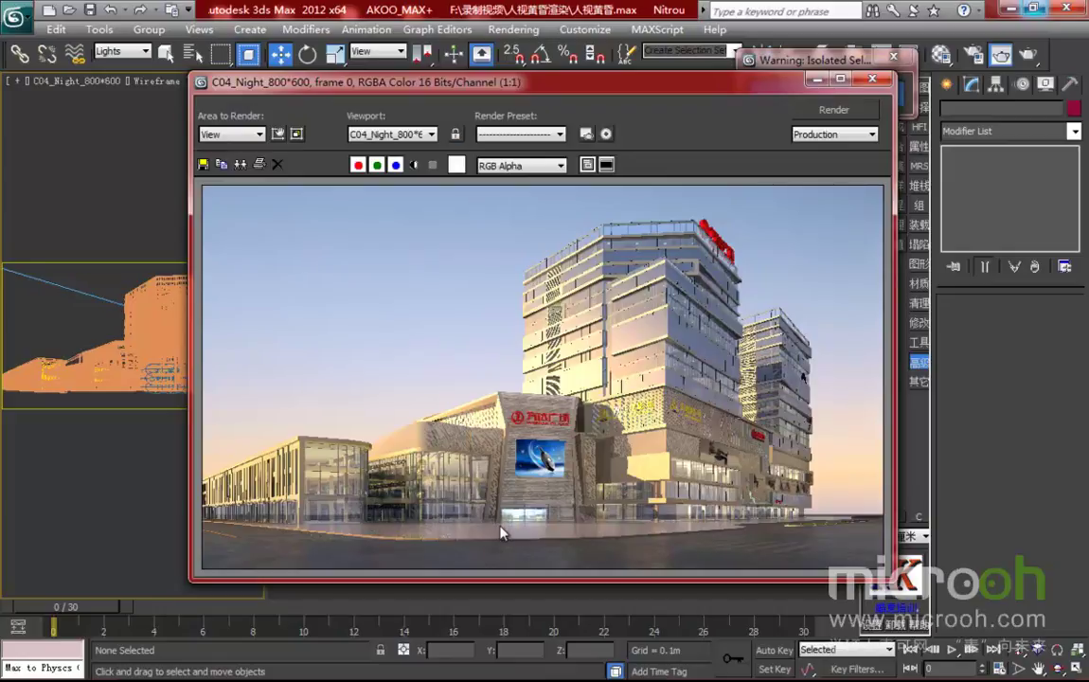
scroll(501, 532, "up", 1)
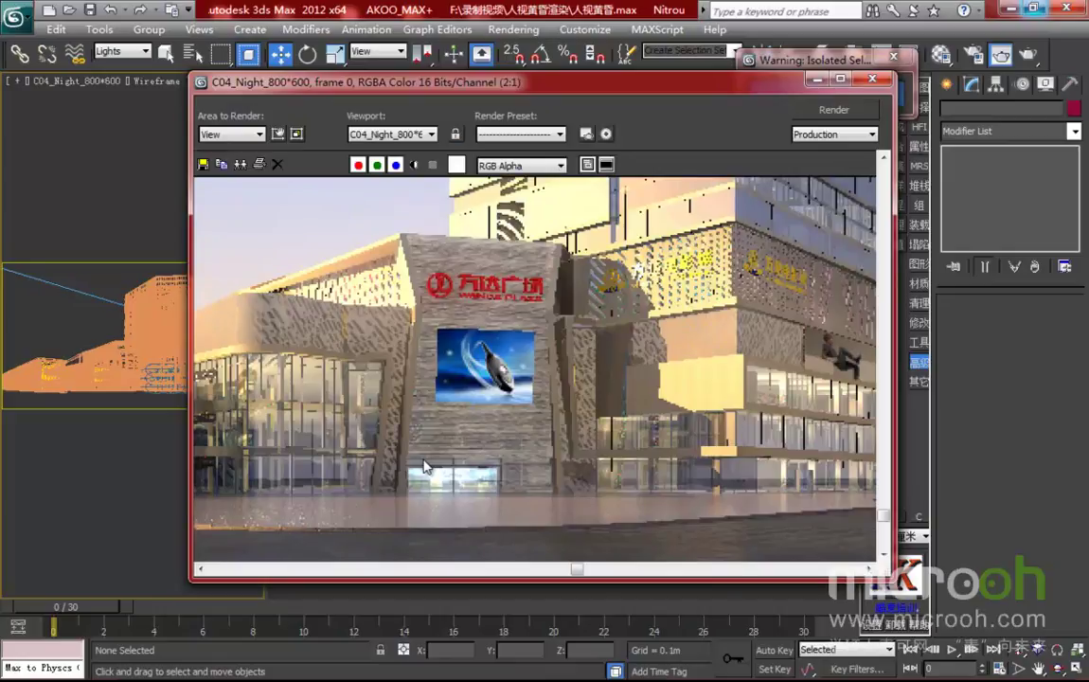
scroll(400, 459, "down", 1)
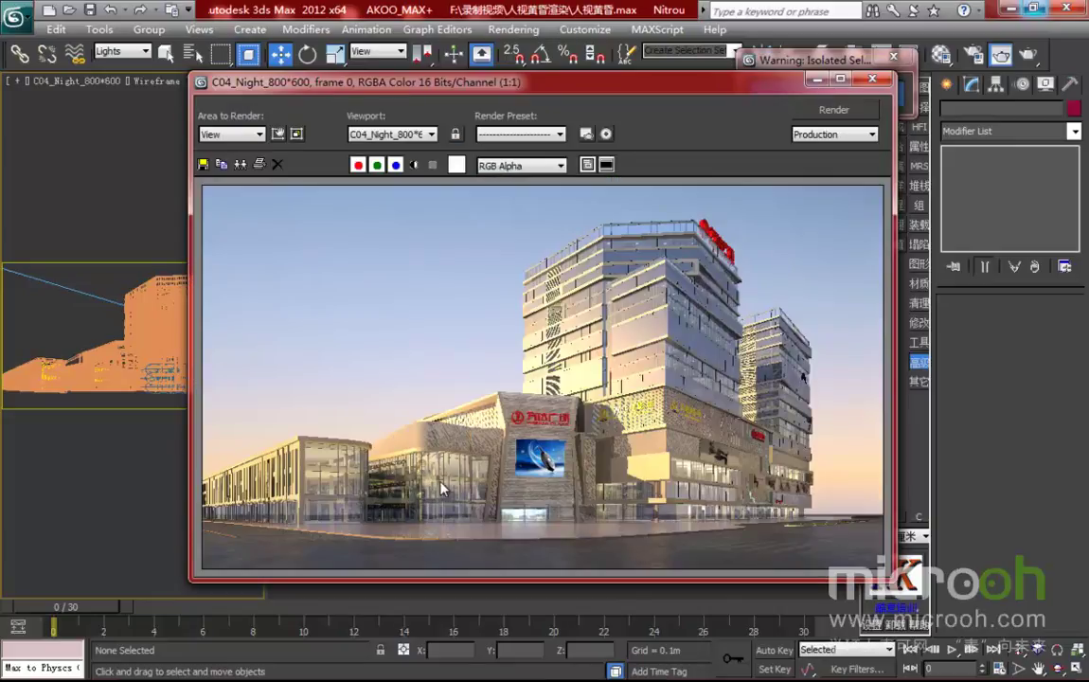
scroll(440, 482, "up", 1)
middle_click_drag(442, 479, 464, 351)
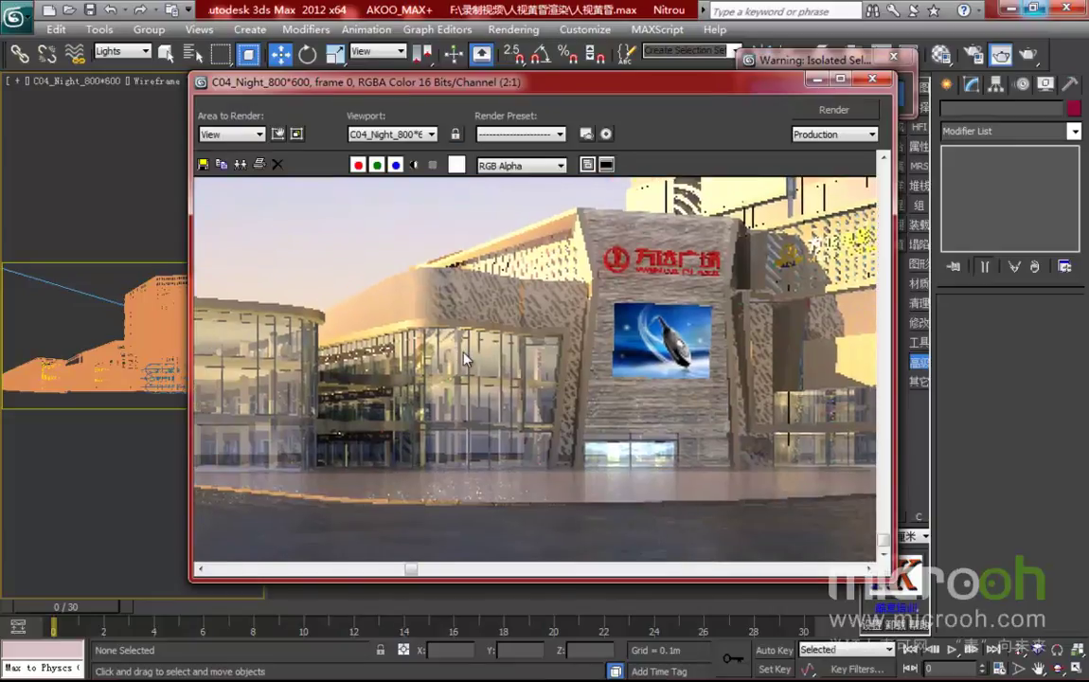
scroll(501, 398, "down", 1)
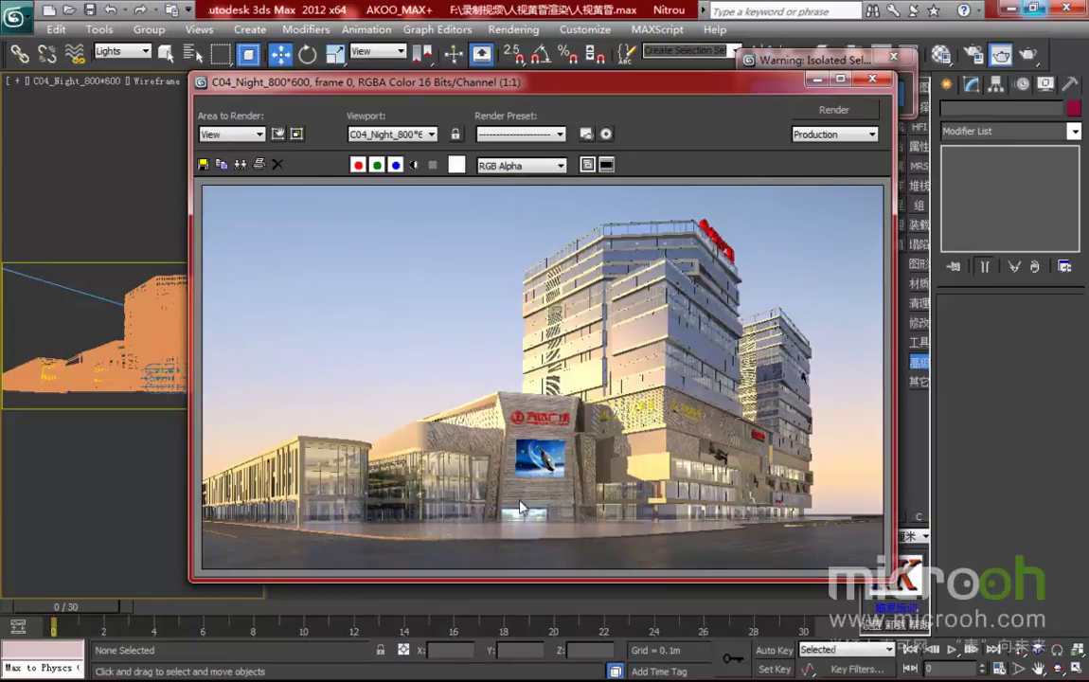
scroll(701, 499, "up", 1)
middle_click_drag(701, 496, 658, 457)
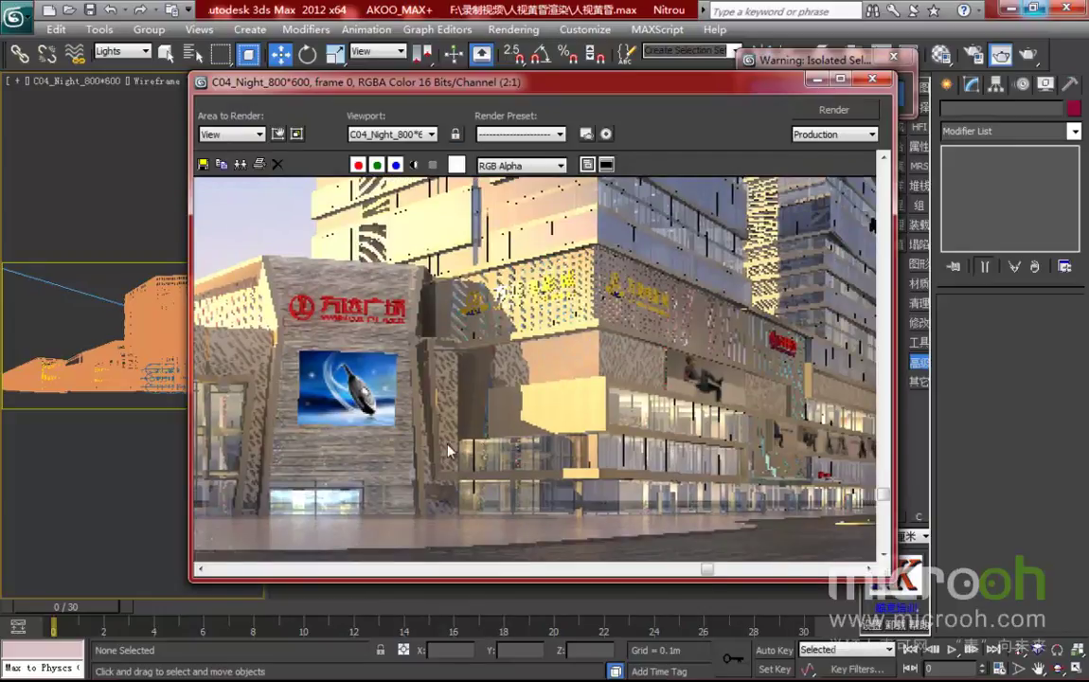
scroll(465, 440, "down", 1)
left_click(872, 79)
Place a standard Omni light in the Top view at the inner podium wing's front corner beside the plane light.
middle_click_drag(672, 363, 724, 369)
key("t")
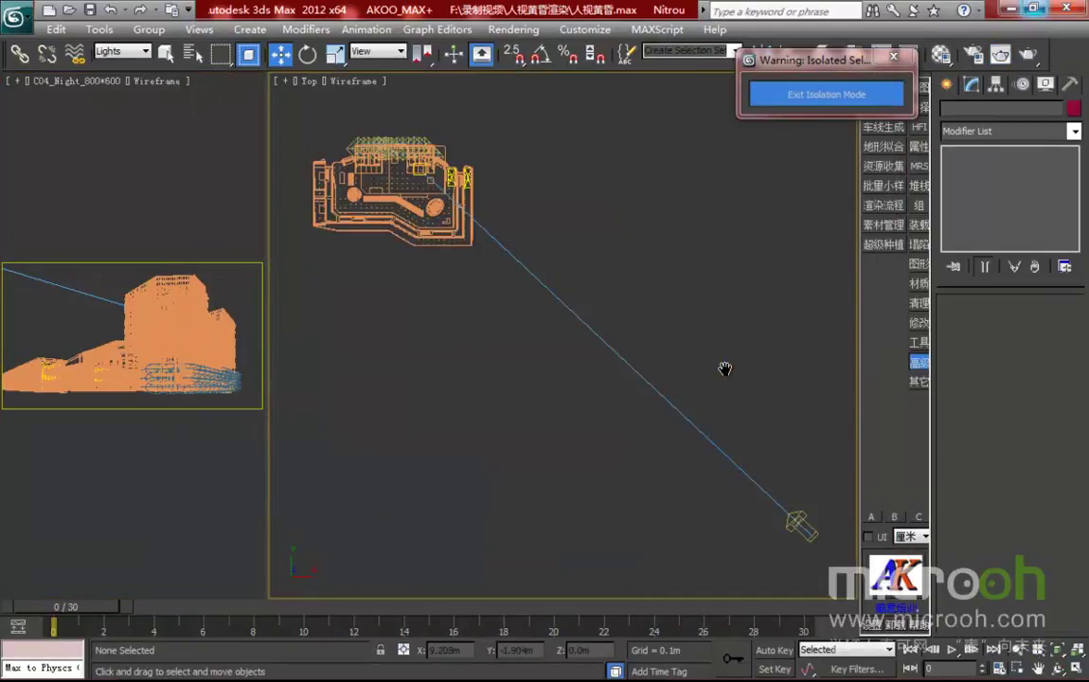
middle_click_drag(497, 334, 550, 489)
scroll(516, 374, "up", 6)
middle_click_drag(401, 323, 766, 341)
scroll(710, 369, "up", 3)
middle_click_drag(712, 375, 480, 370)
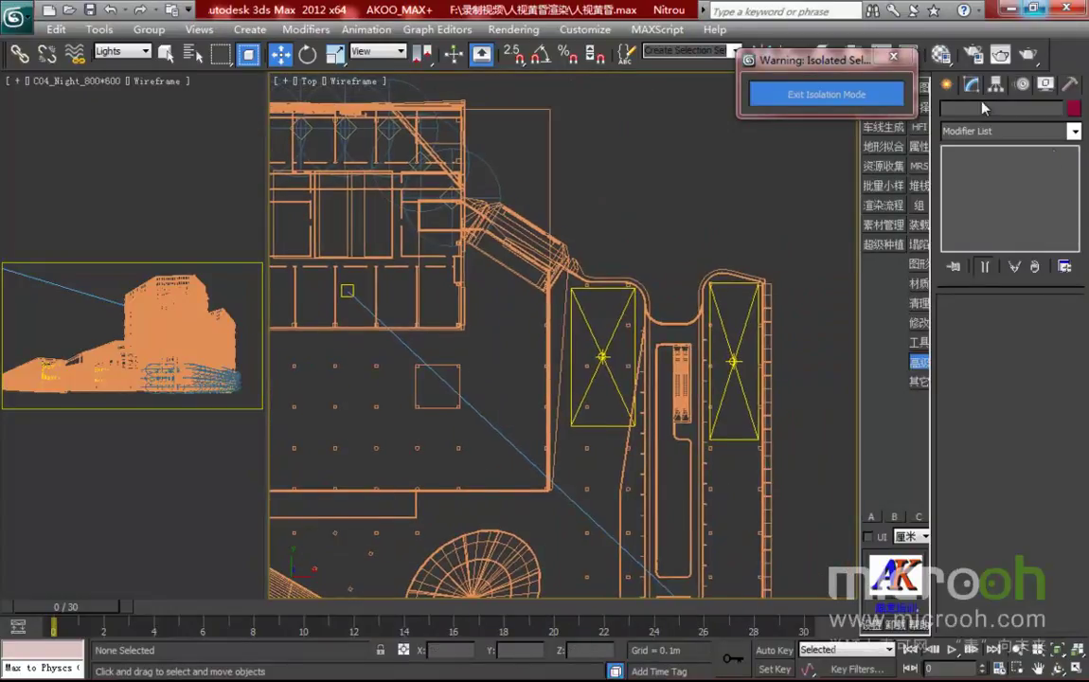
left_click(948, 86)
left_click(992, 138)
left_click(975, 162)
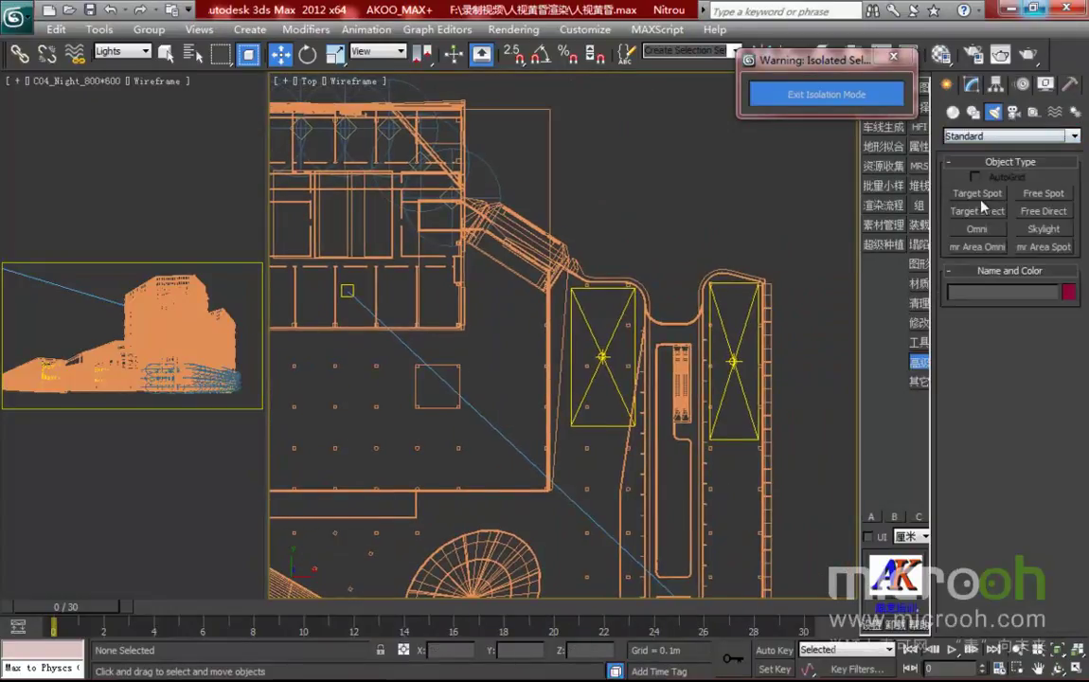
left_click(977, 229)
scroll(573, 304, "up", 5)
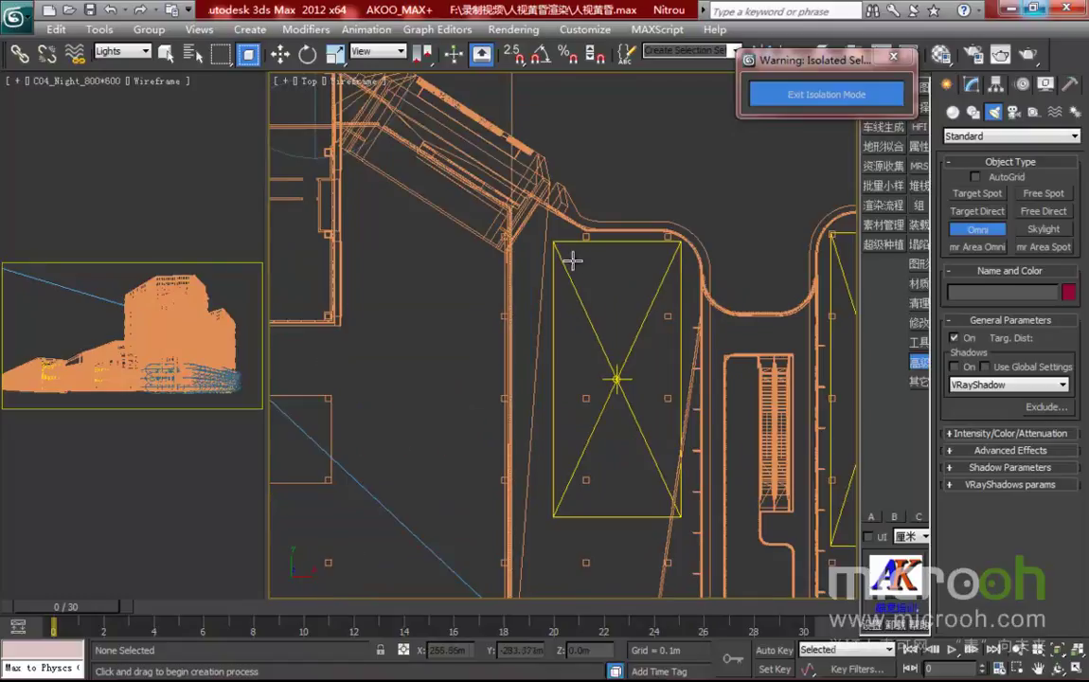
left_click(541, 242)
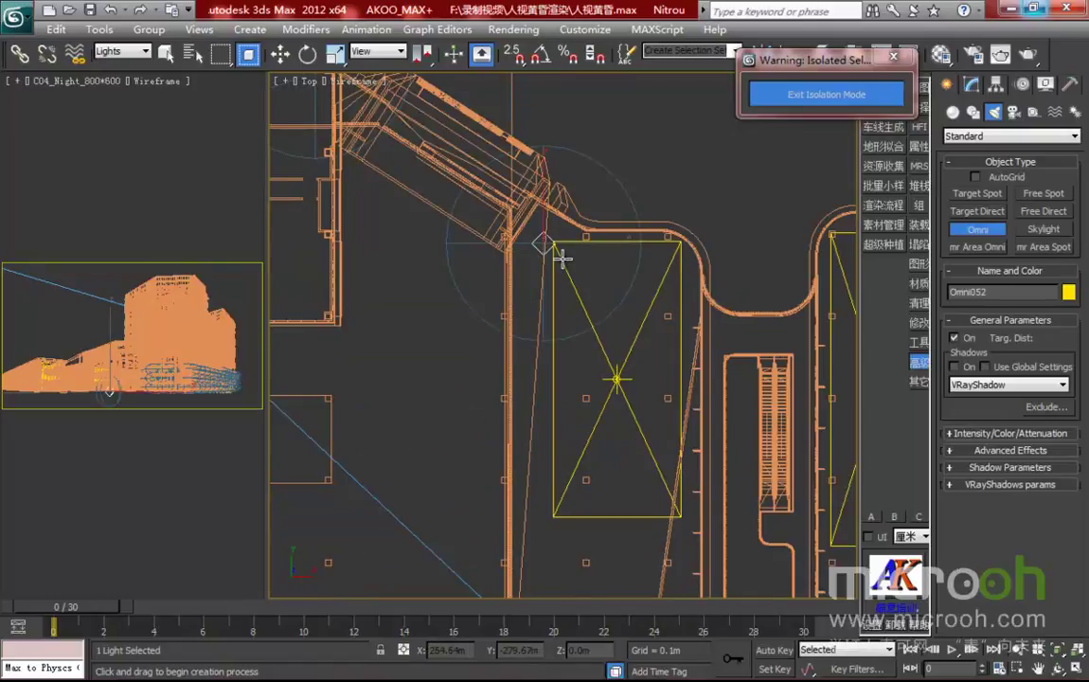
right_click(563, 258)
Instance the Omni light three times along the front ends of the podium wings, giving two lights per wing.
mouse_move(568, 216)
left_mouse_down("shift")
mouse_move(681, 261)
mouse_move(666, 229)
left_mouse_up("shift")
left_click(551, 420)
middle_click_drag(695, 347, 530, 335)
mouse_move(496, 229)
left_mouse_down("shift")
mouse_move(692, 223)
mouse_move(776, 235)
left_mouse_up("shift")
left_click(551, 420)
left_click(548, 419)
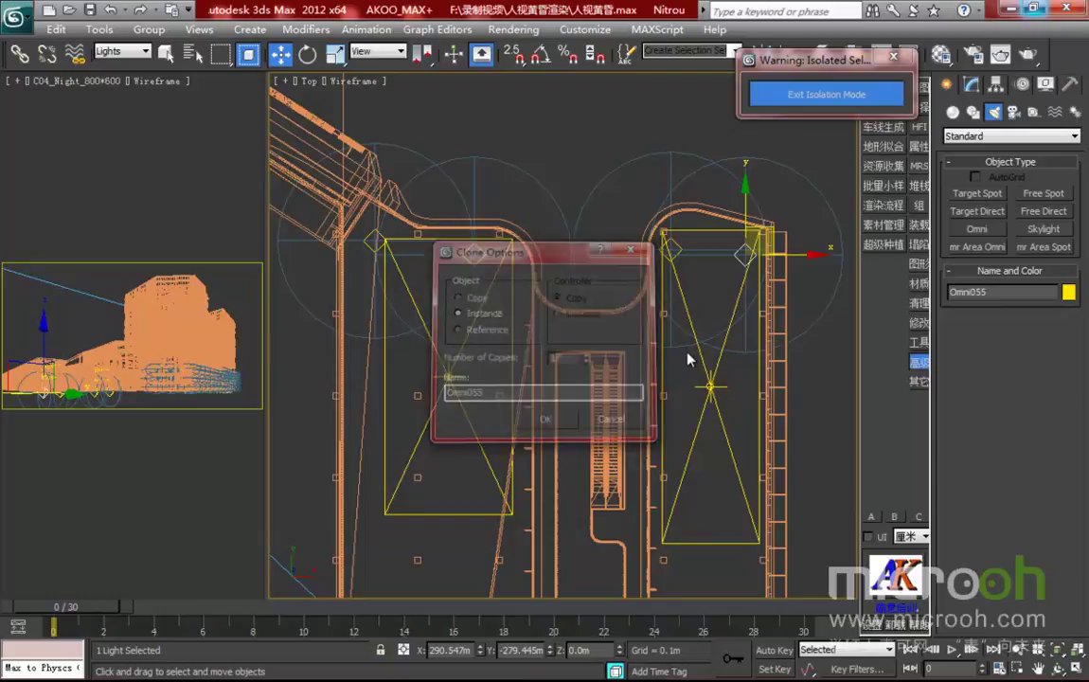
Select all four podium Omni lights and raise them from ground level into the ground floor in the Front view.
left_click(670, 250, "ctrl")
left_click(469, 255, "ctrl")
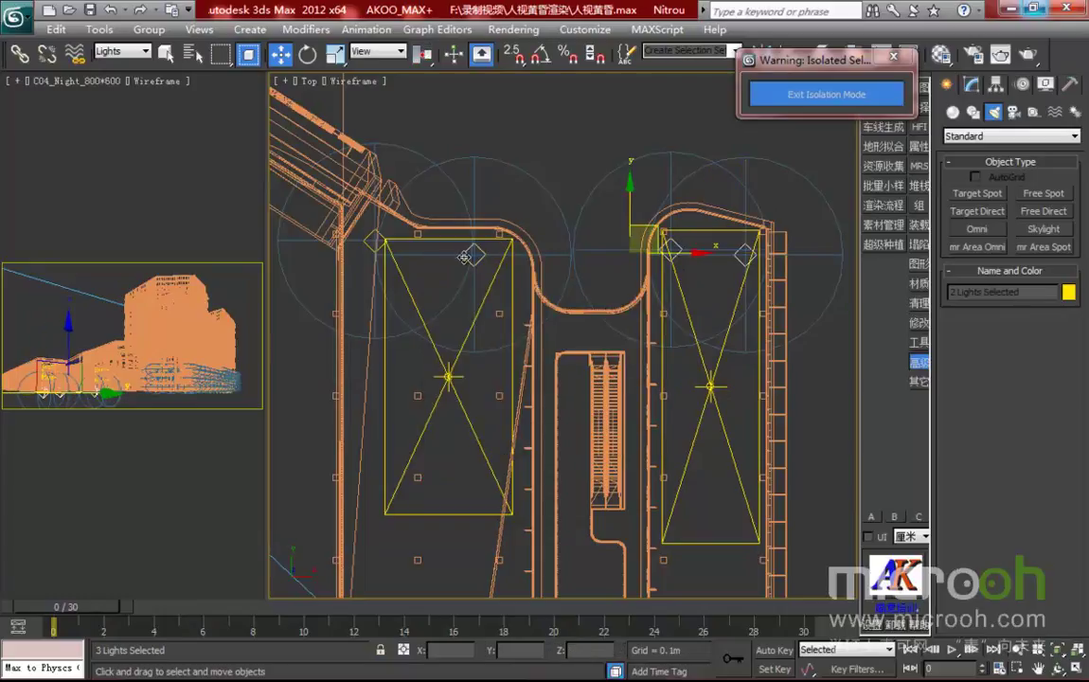
left_click(371, 239, "ctrl")
middle_click_drag(584, 250, 606, 271)
key("f")
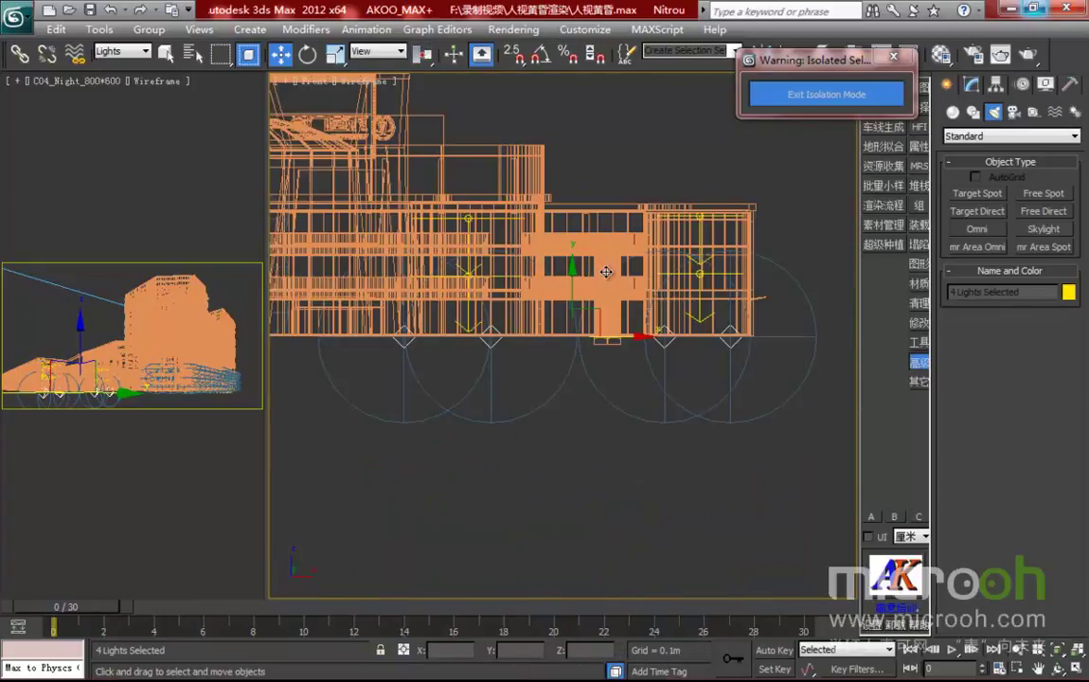
scroll(605, 271, "up", 3)
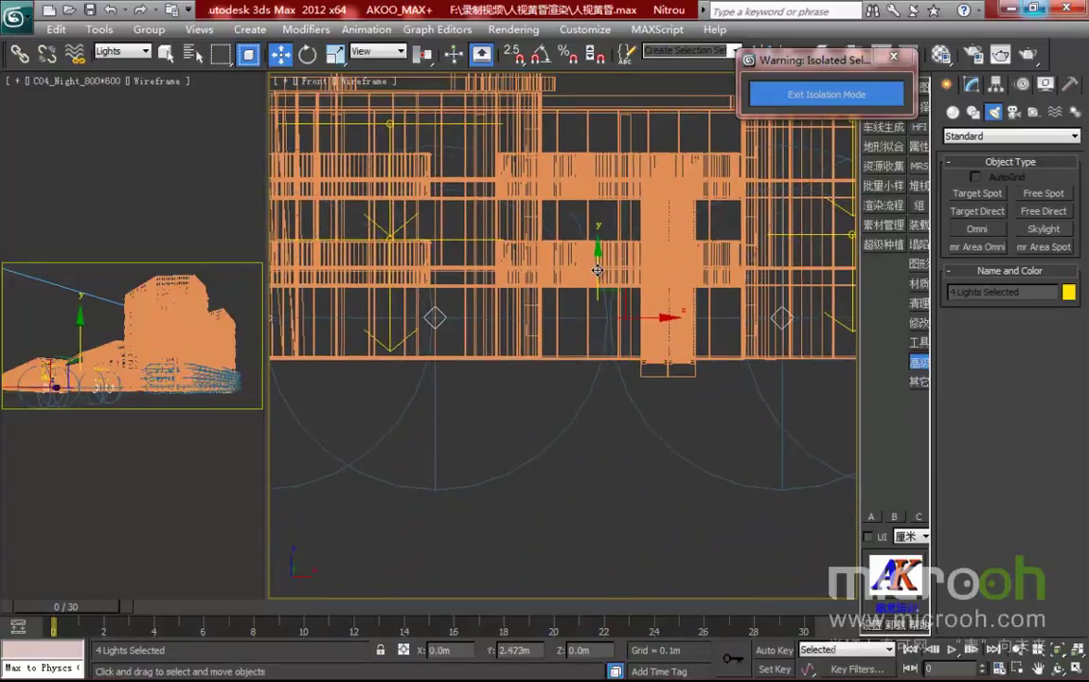
scroll(596, 273, "down", 2)
Scale the four podium Omni lights down vertically to about 44% in the Front view, flattening their attenuation spheres.
left_click(337, 57)
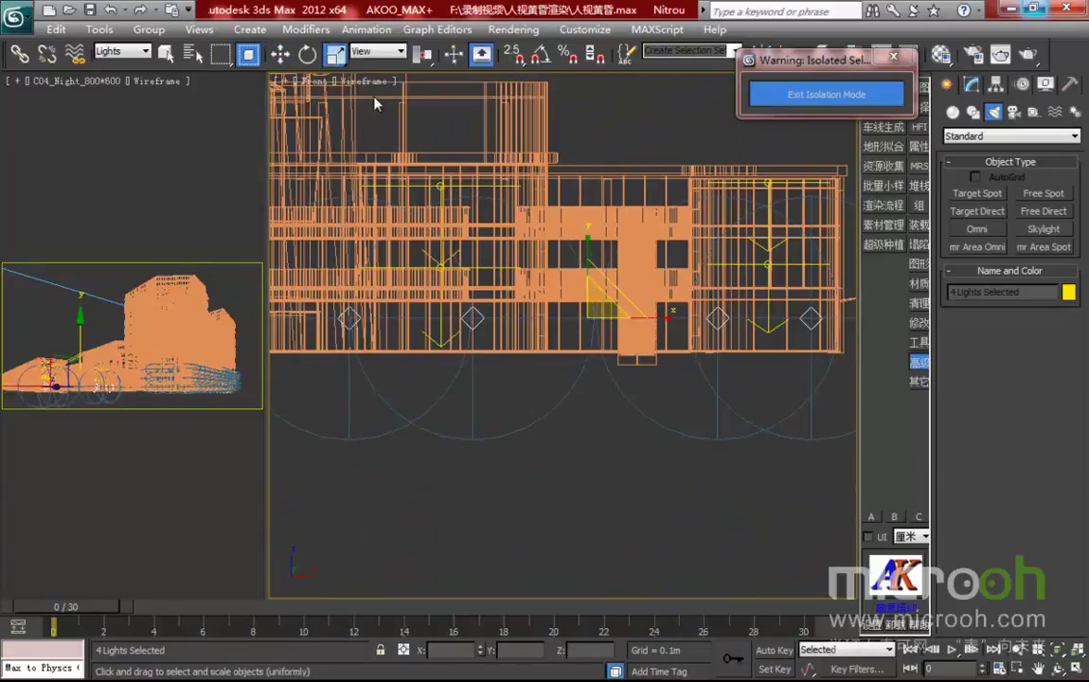
left_click_drag(587, 236, 592, 309)
middle_click_drag(461, 340, 489, 347)
middle_click_drag(747, 401, 717, 408)
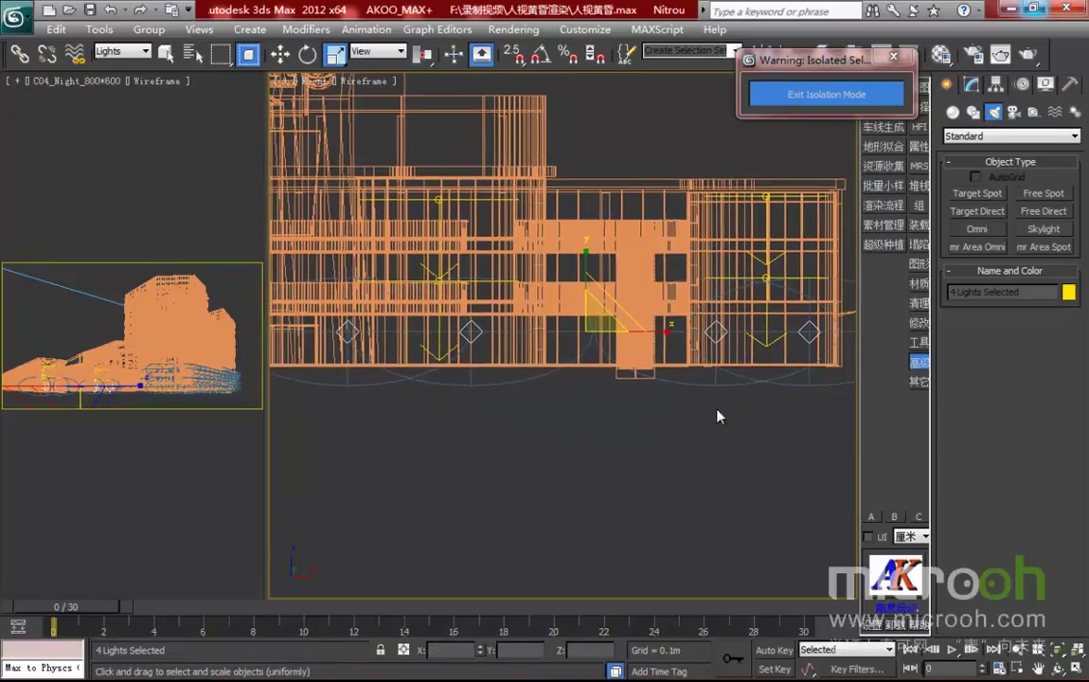
Enable far attenuation and VRayShadow shadows on the instanced podium Omni lights.
left_click(717, 359)
left_click(754, 358)
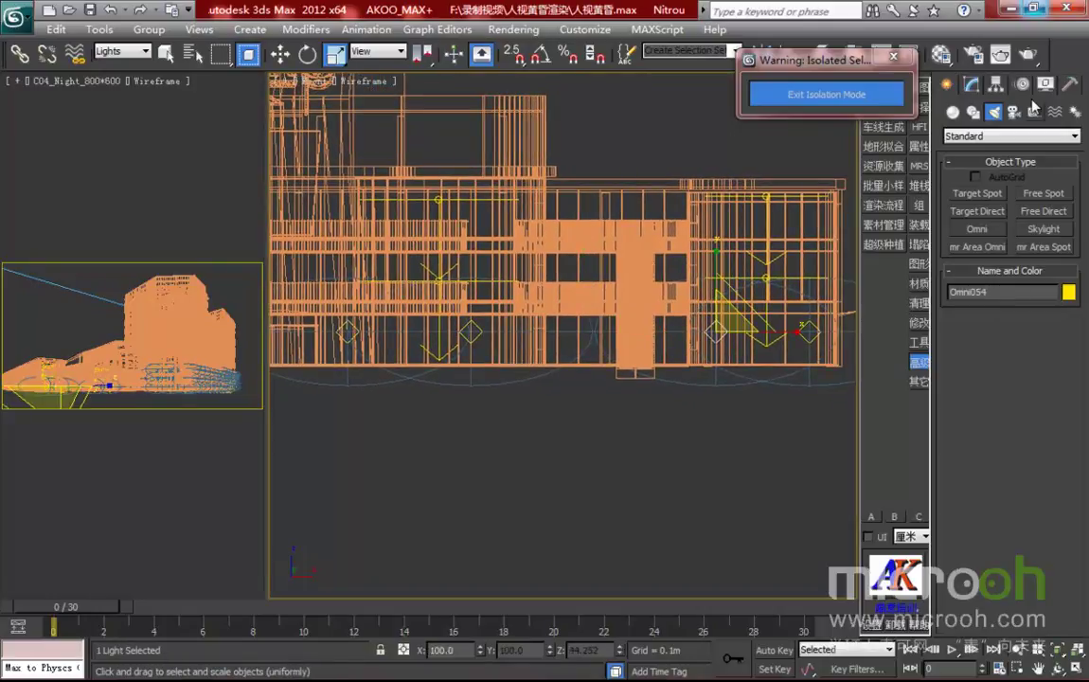
left_click(972, 87)
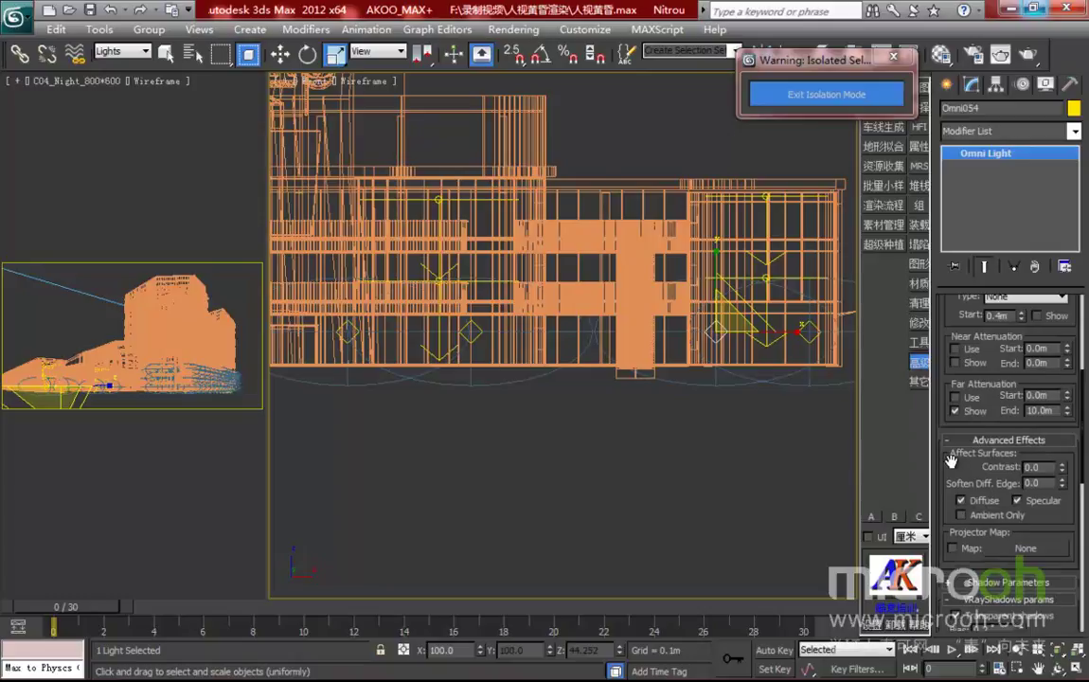
scroll(988, 549, "down", 3)
scroll(987, 426, "up", 5)
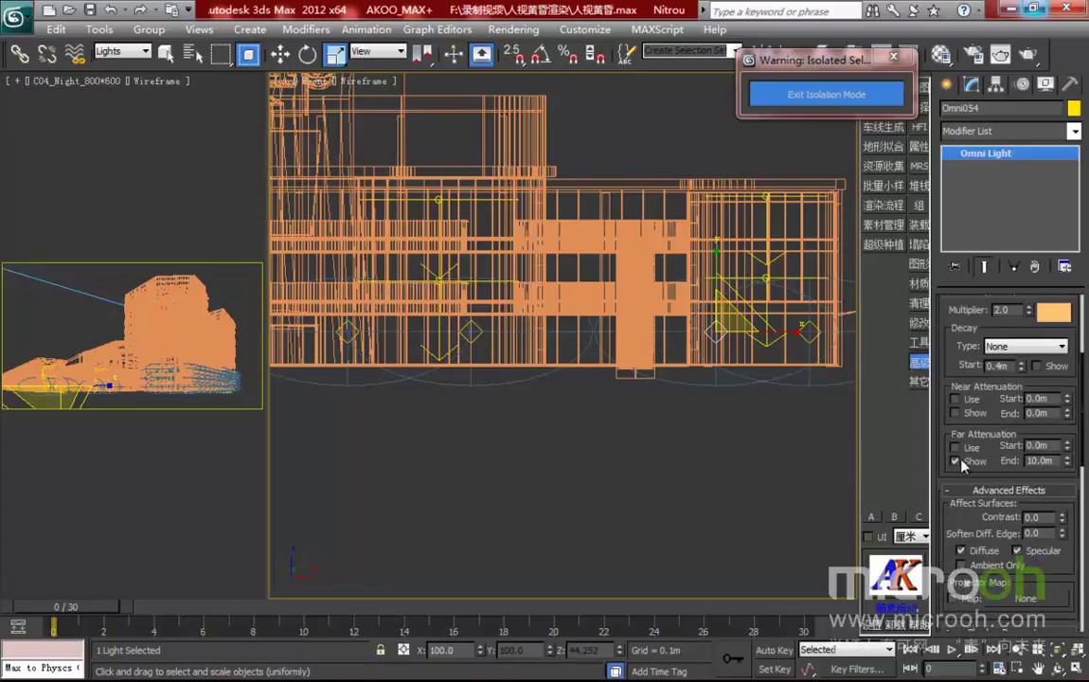
scroll(945, 390, "up", 5)
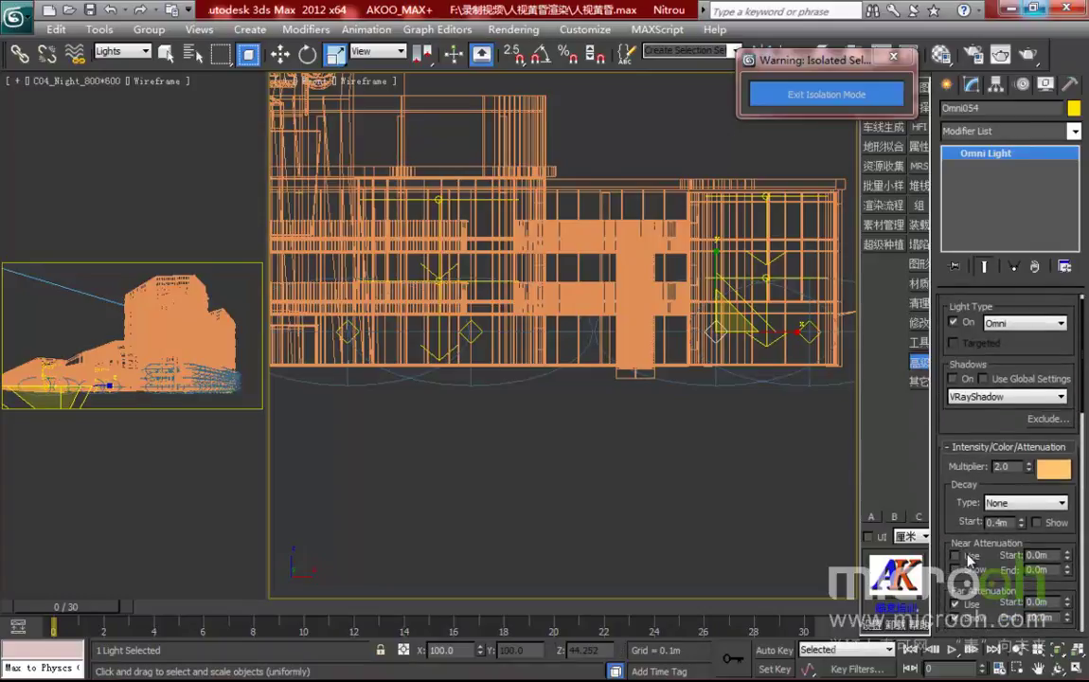
left_click(954, 378)
left_click_drag(968, 432, 957, 401)
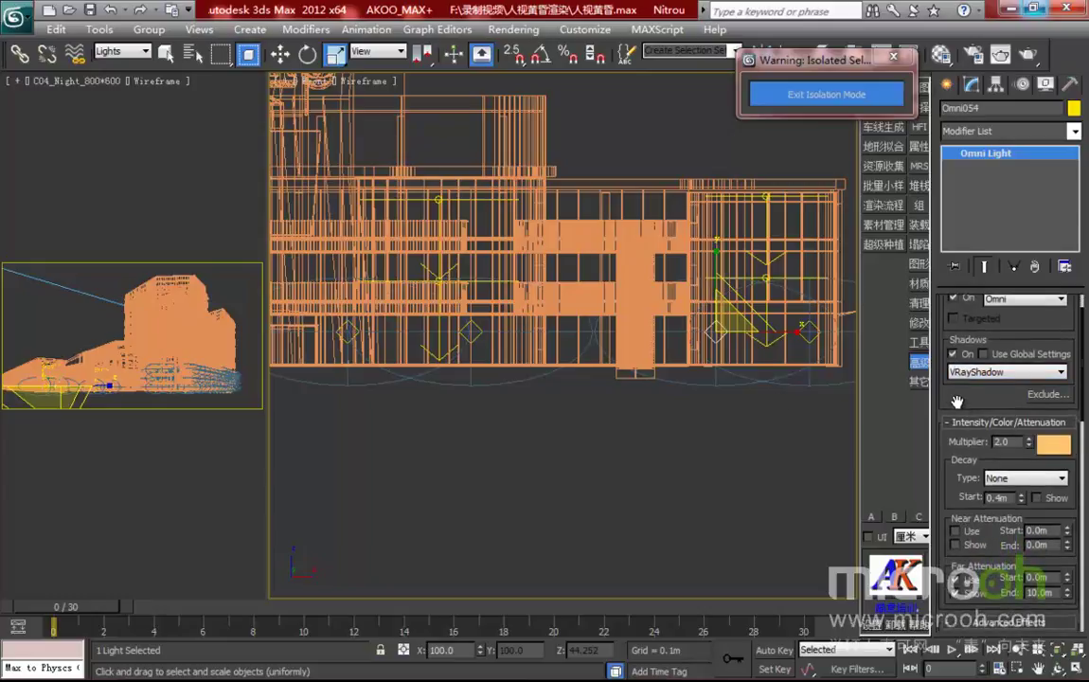
Render a region of the C04_Night camera view covering the podium wings and the entrance.
left_click(239, 181)
left_click(999, 54)
left_click(232, 133)
left_click(219, 172)
left_click_drag(503, 491, 579, 454)
left_click(836, 112)
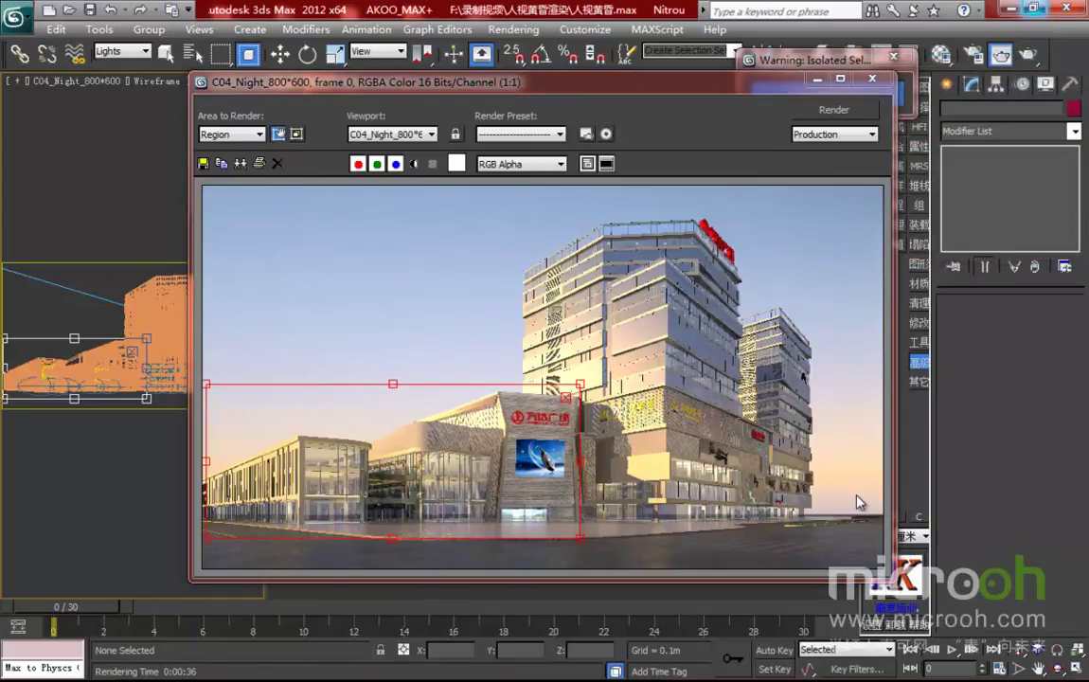
Return the render area to View, examine the podium lighting up close and in the whole image, and close the enlarged render window.
left_click(223, 133)
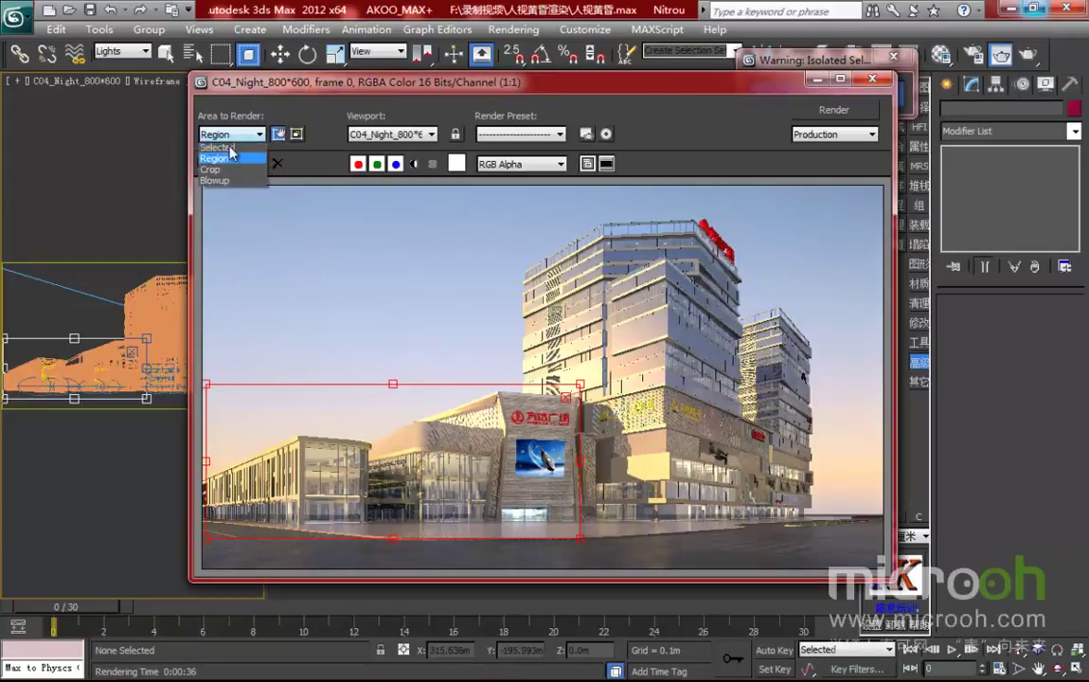
left_click(231, 153)
scroll(398, 458, "up", 1)
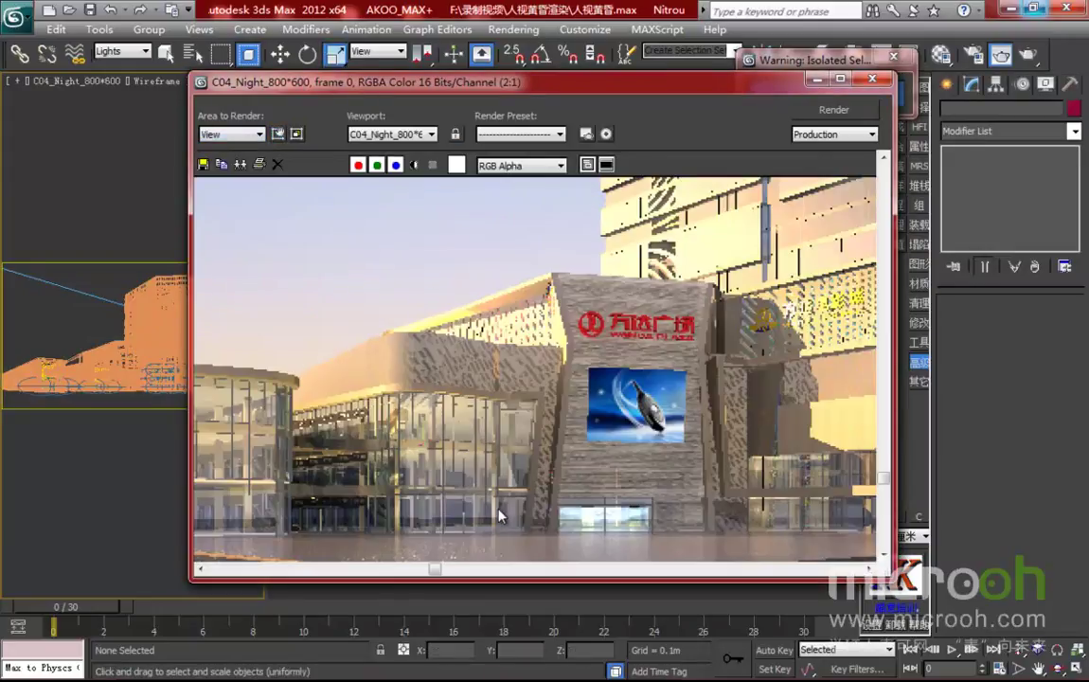
scroll(445, 476, "down", 2)
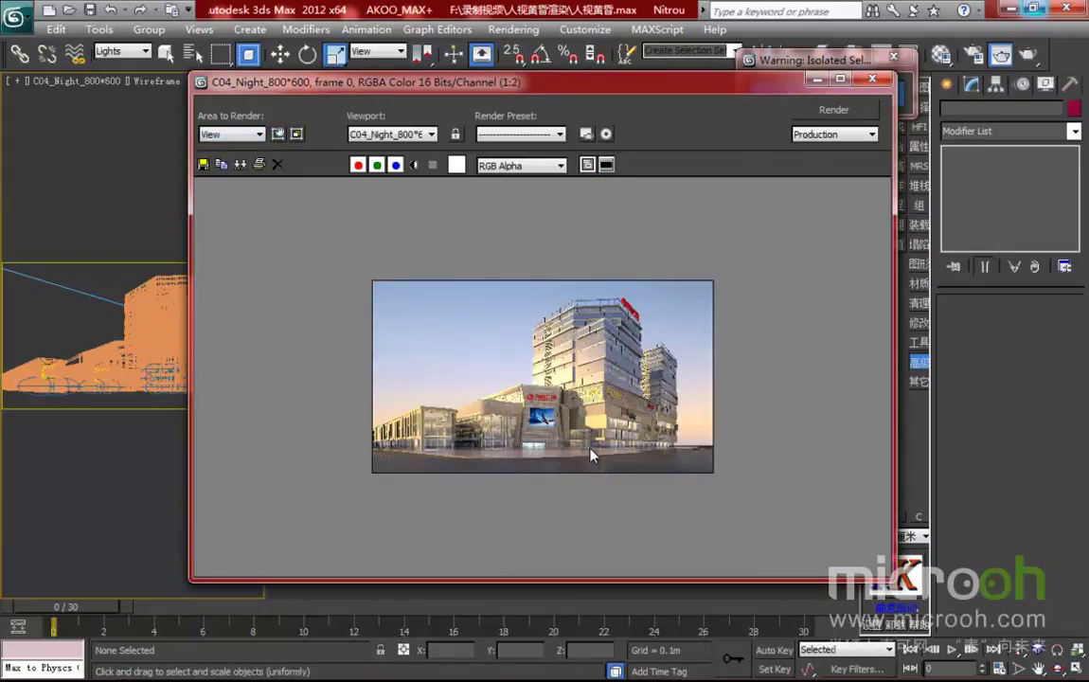
scroll(591, 456, "up", 1)
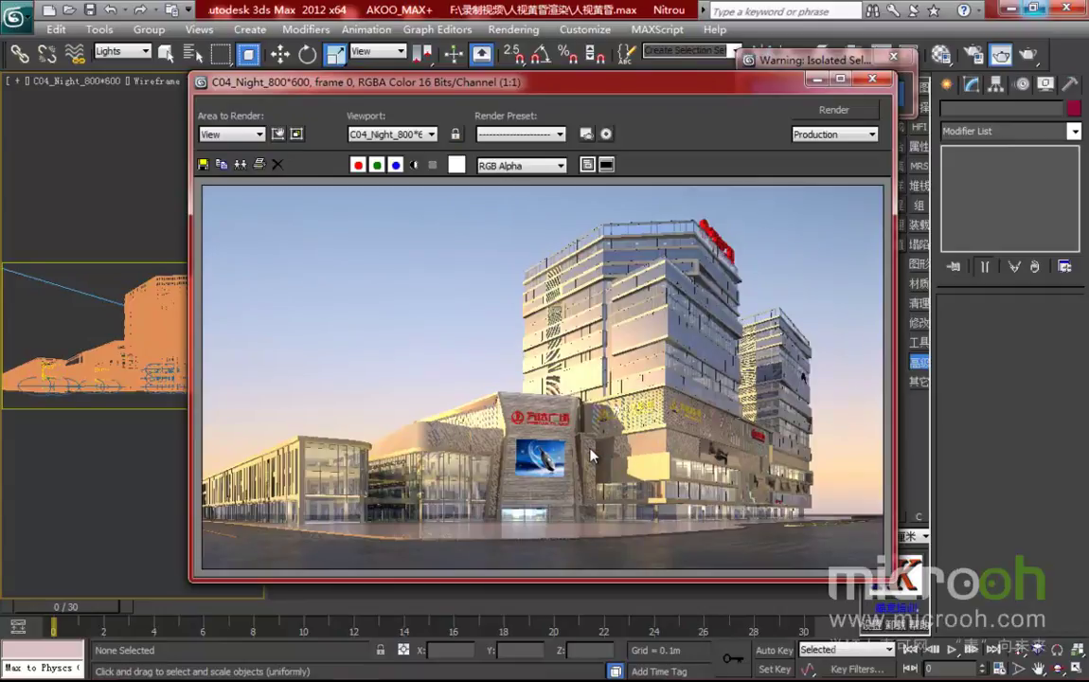
scroll(587, 453, "down", 1)
scroll(583, 453, "up", 1)
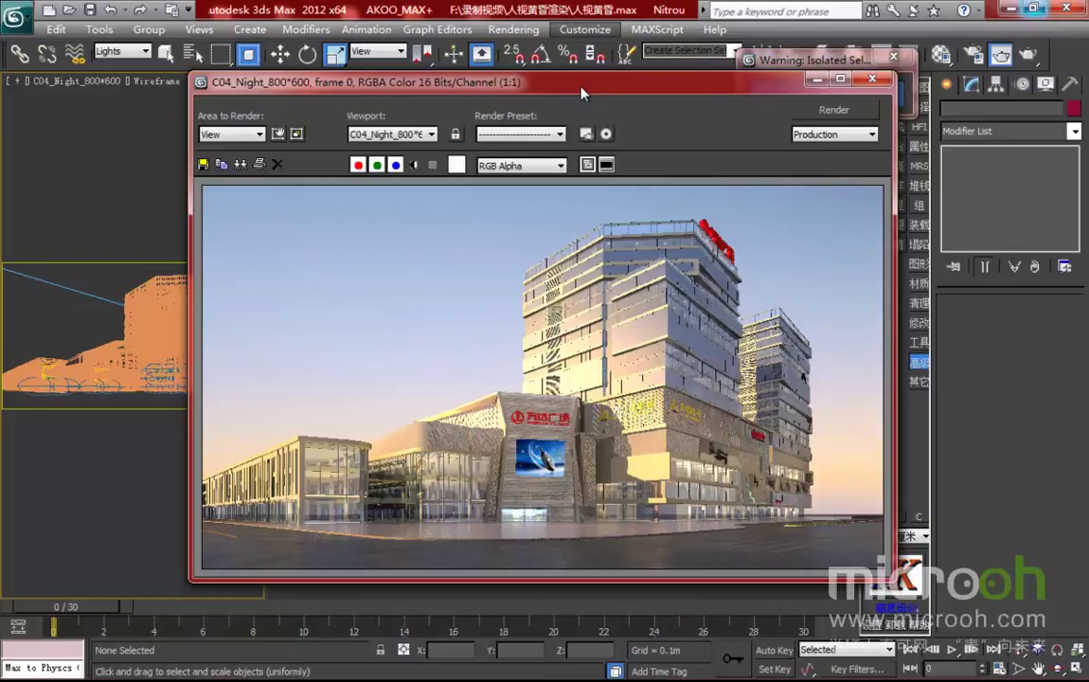
left_click_drag(562, 78, 535, 72)
left_click_drag(861, 572, 955, 614)
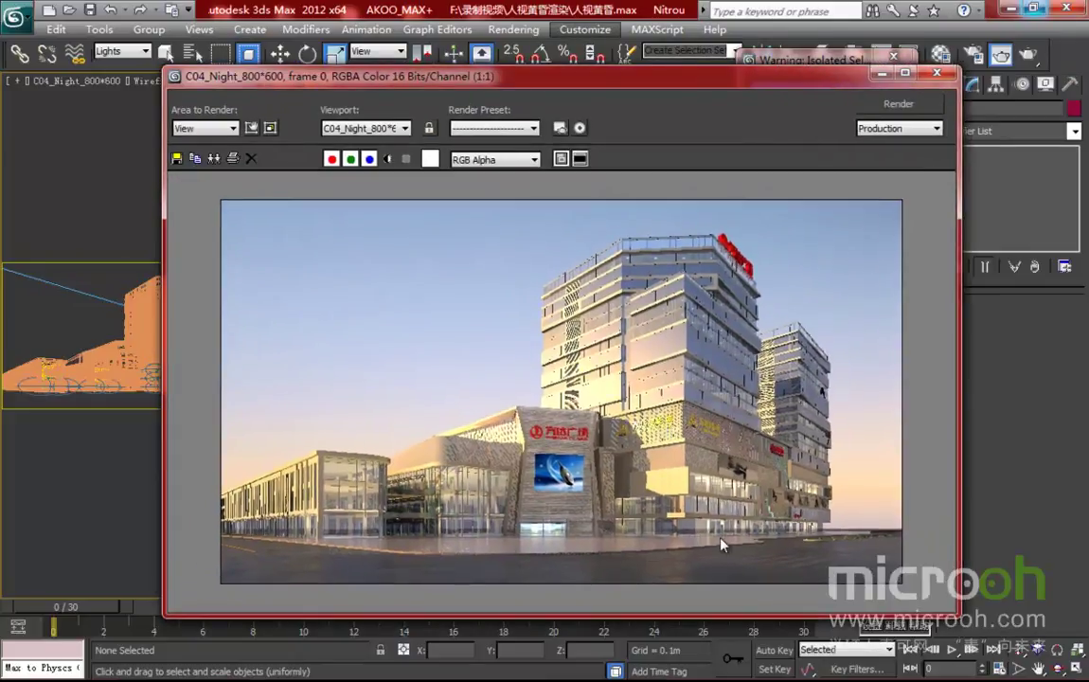
left_click(933, 74)
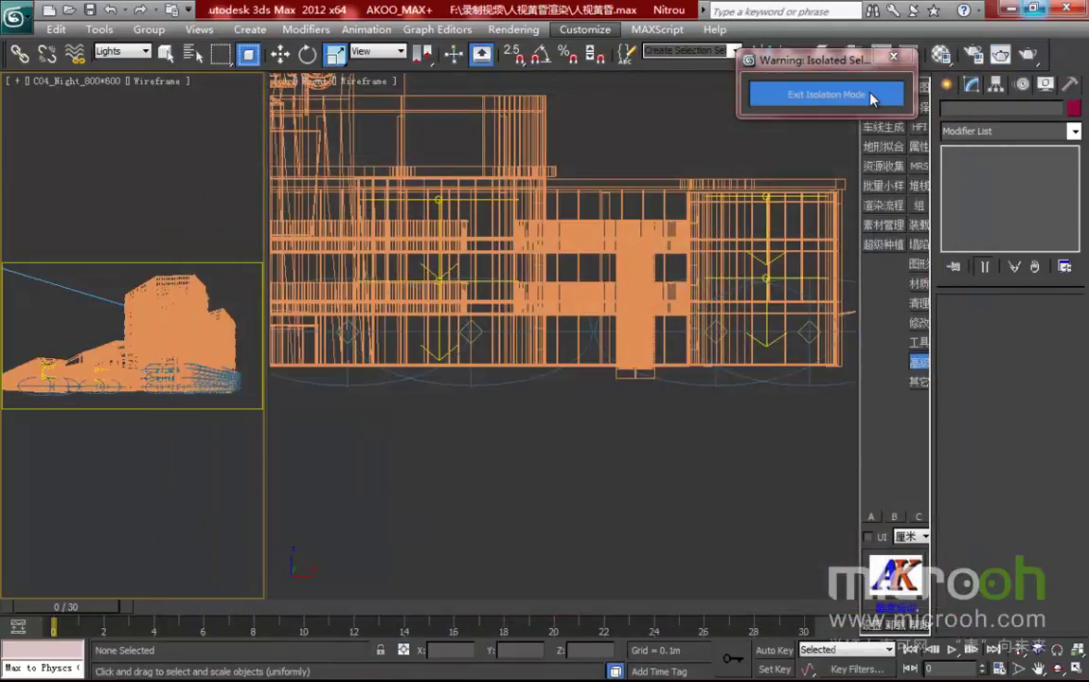